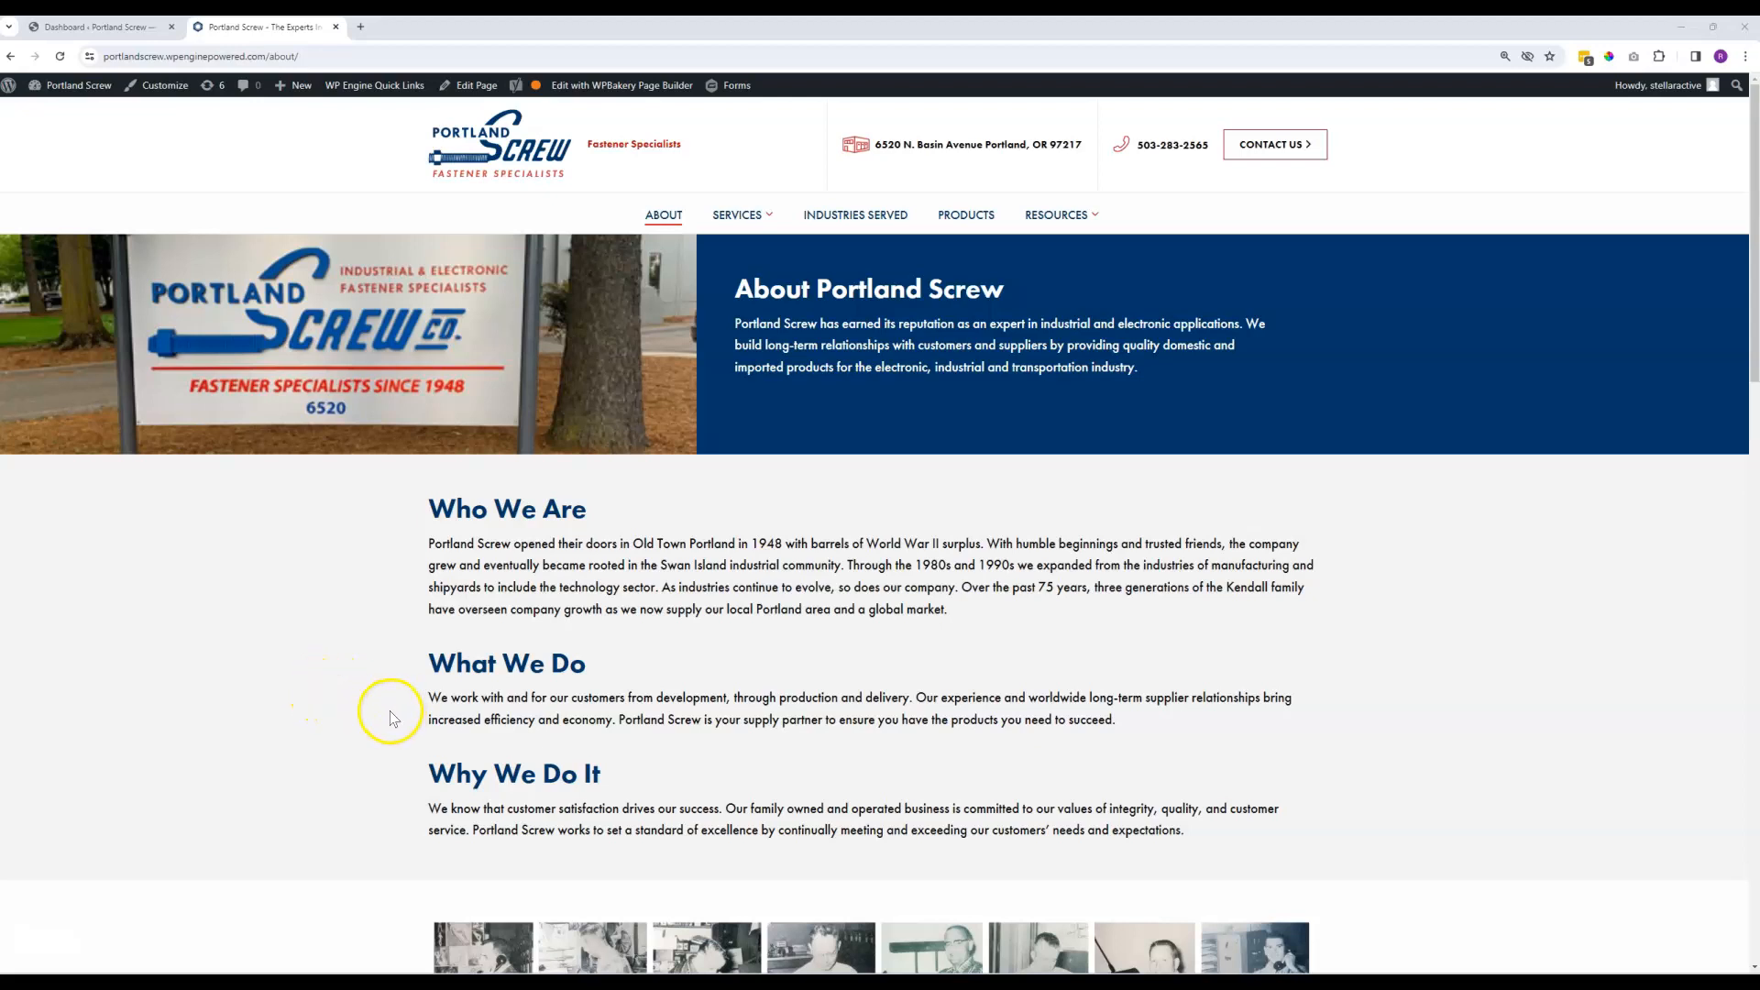
Look over the live About page and open the list of all pages in the WordPress dashboard.
scroll(389, 718, "down", 3)
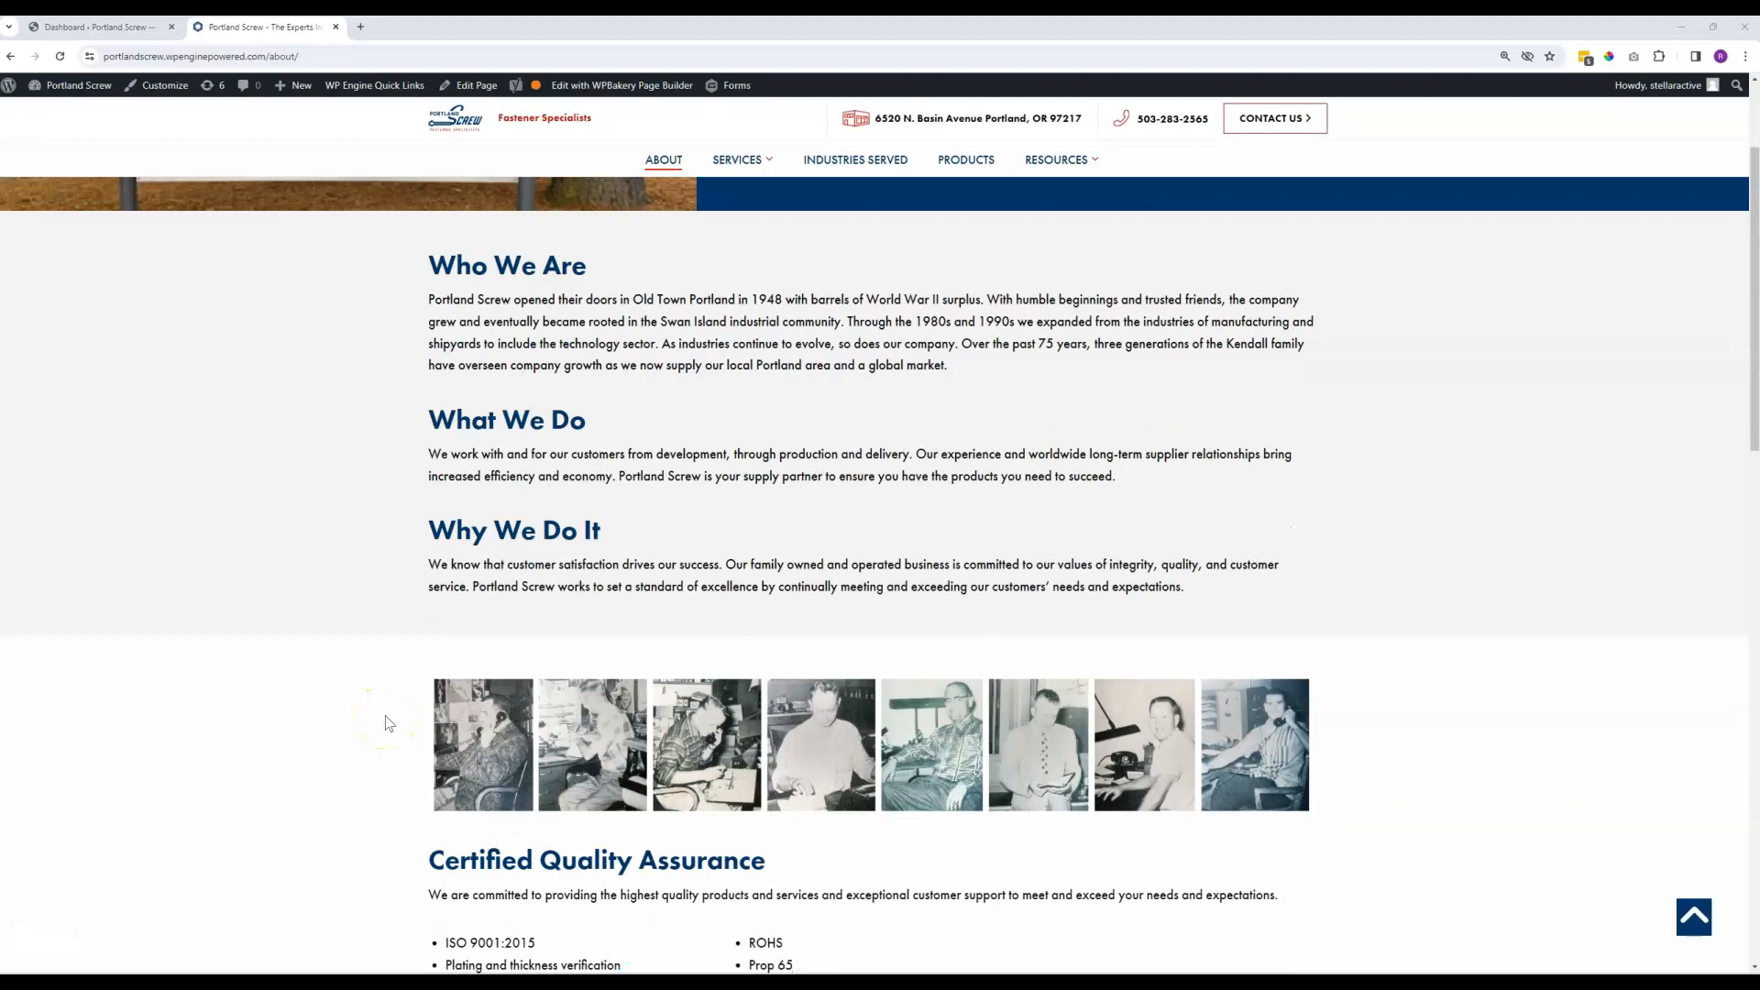
scroll(388, 723, "down", 1)
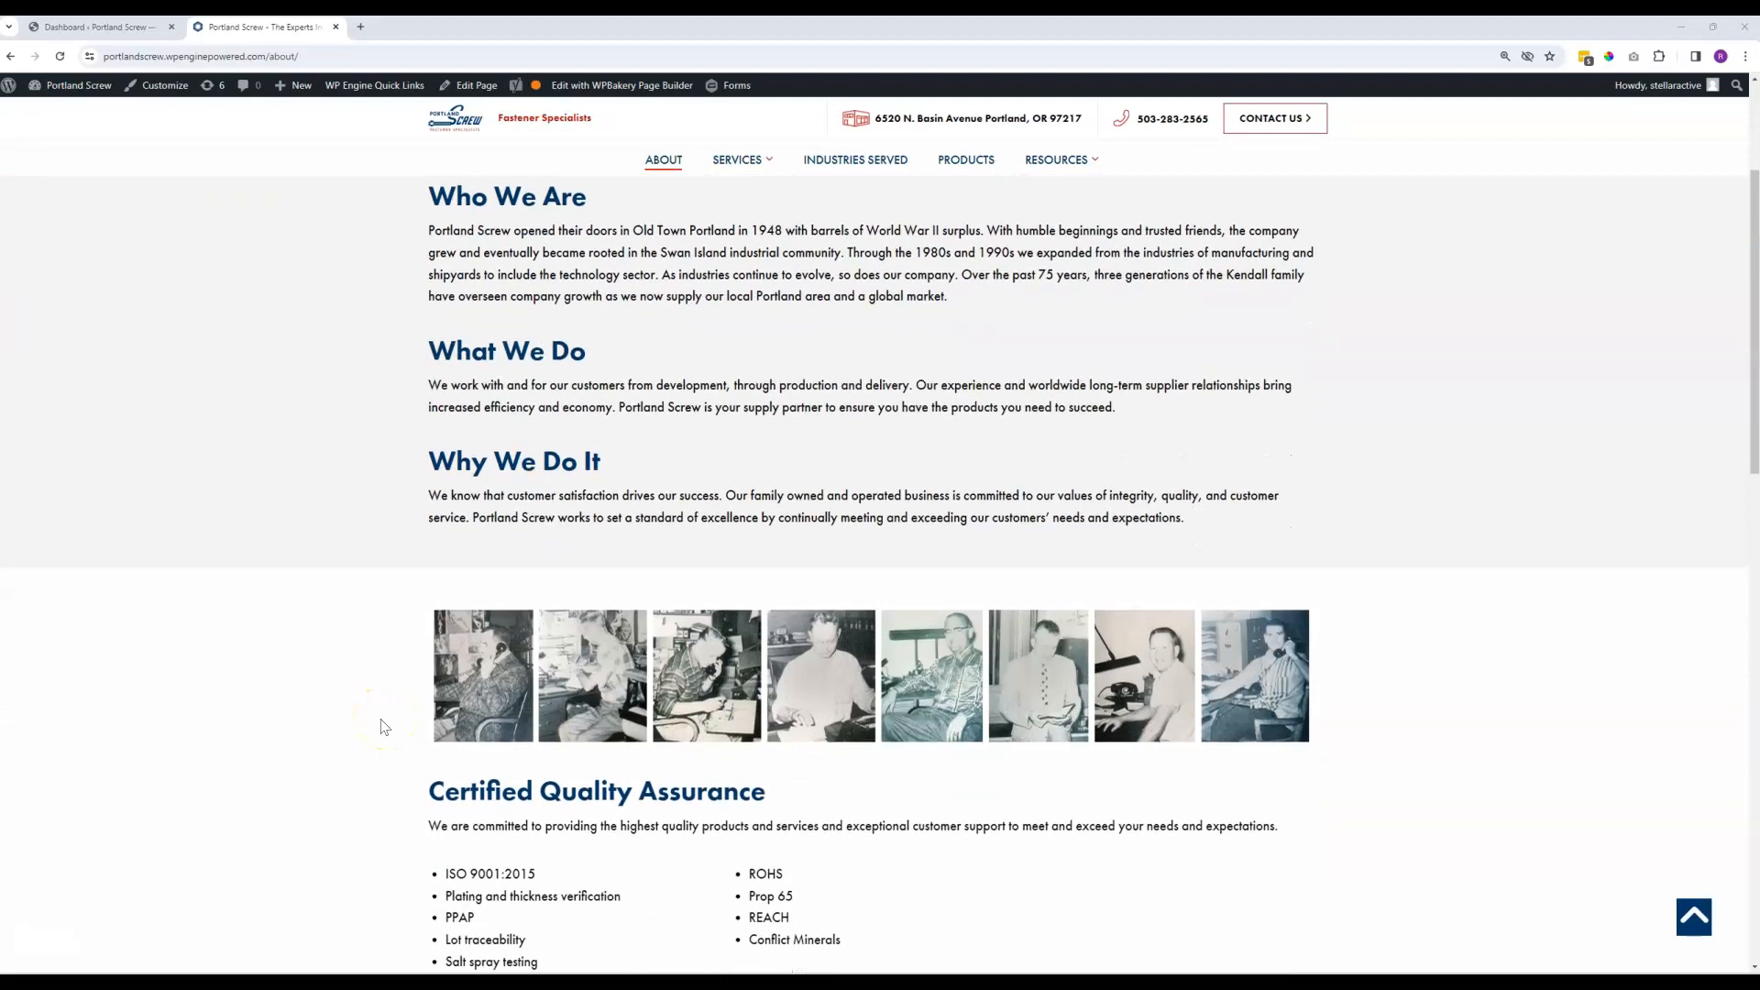
scroll(386, 725, "up", 4)
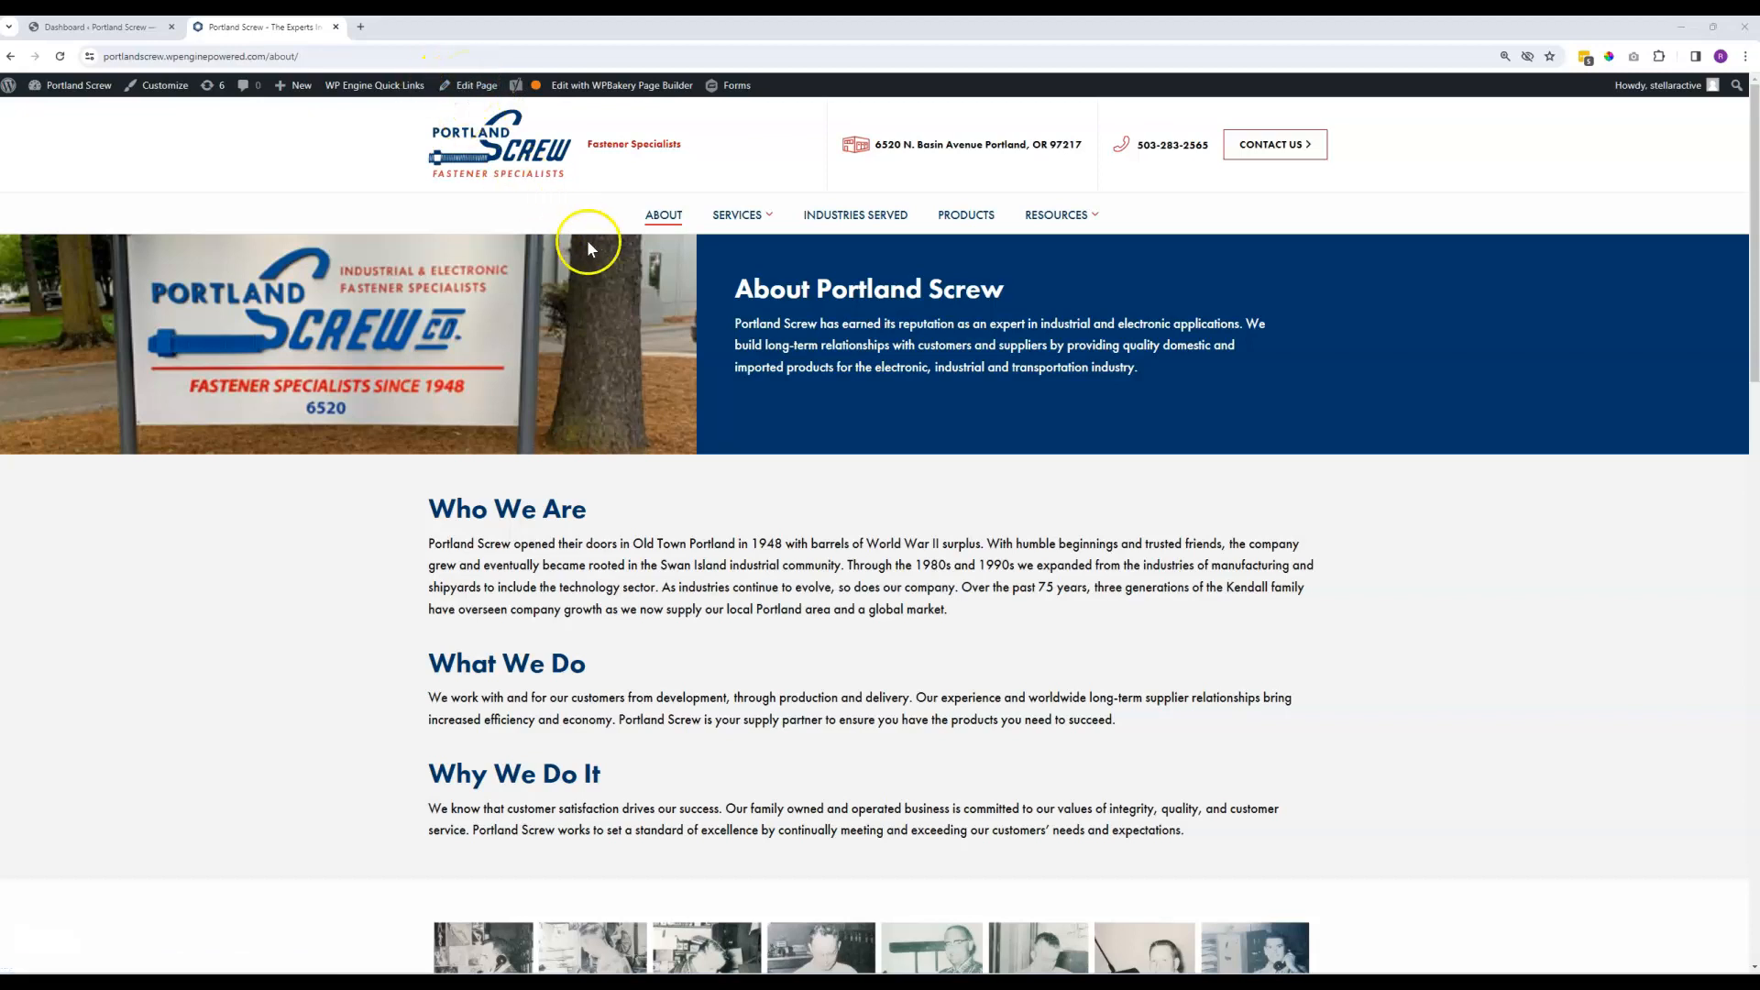
left_click(91, 27)
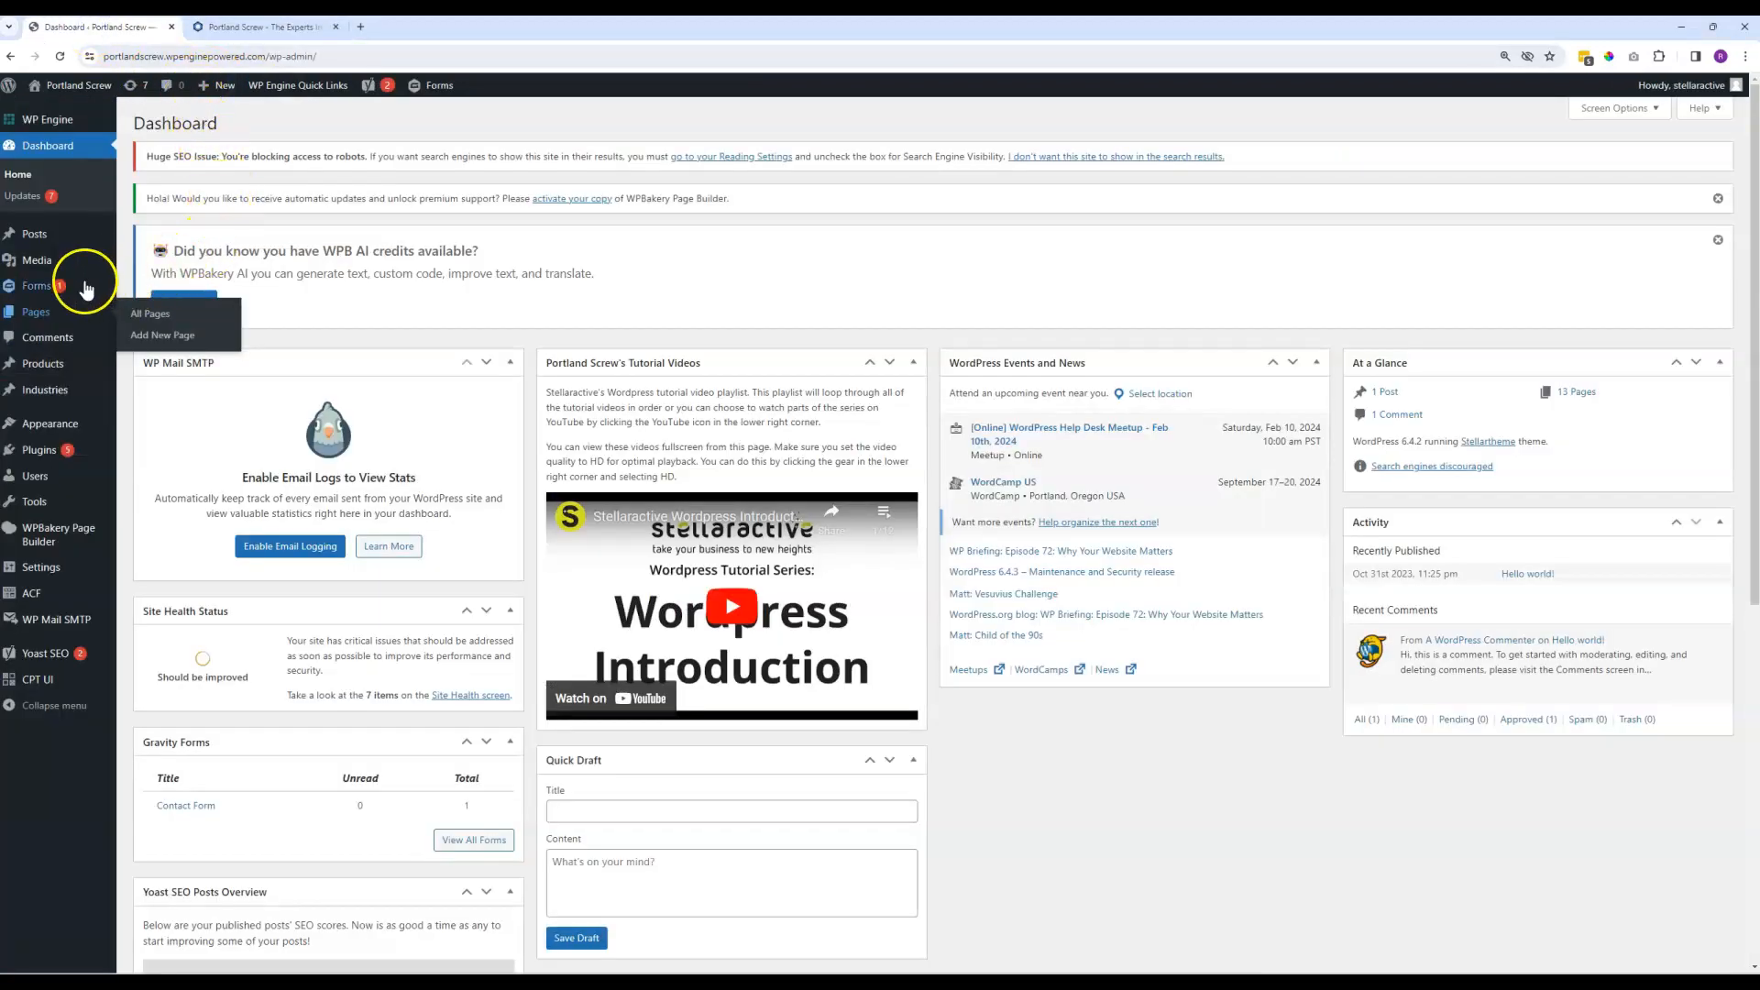
left_click(38, 313)
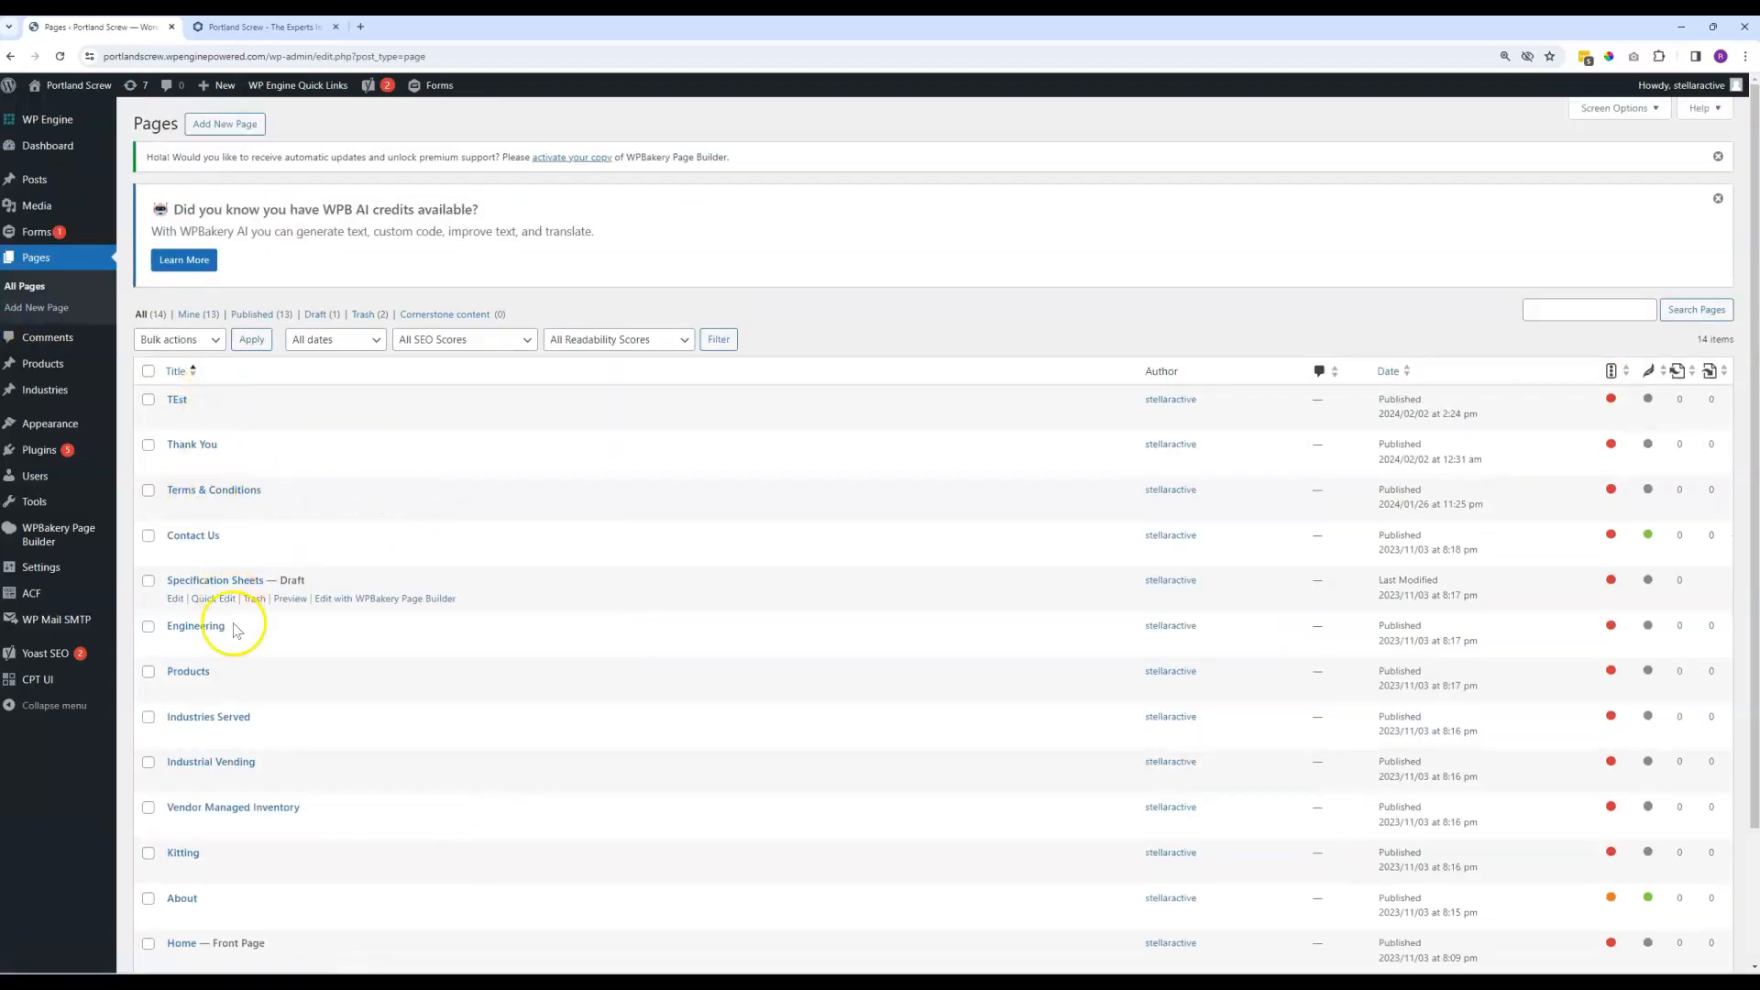
scroll(260, 804, "down", 3)
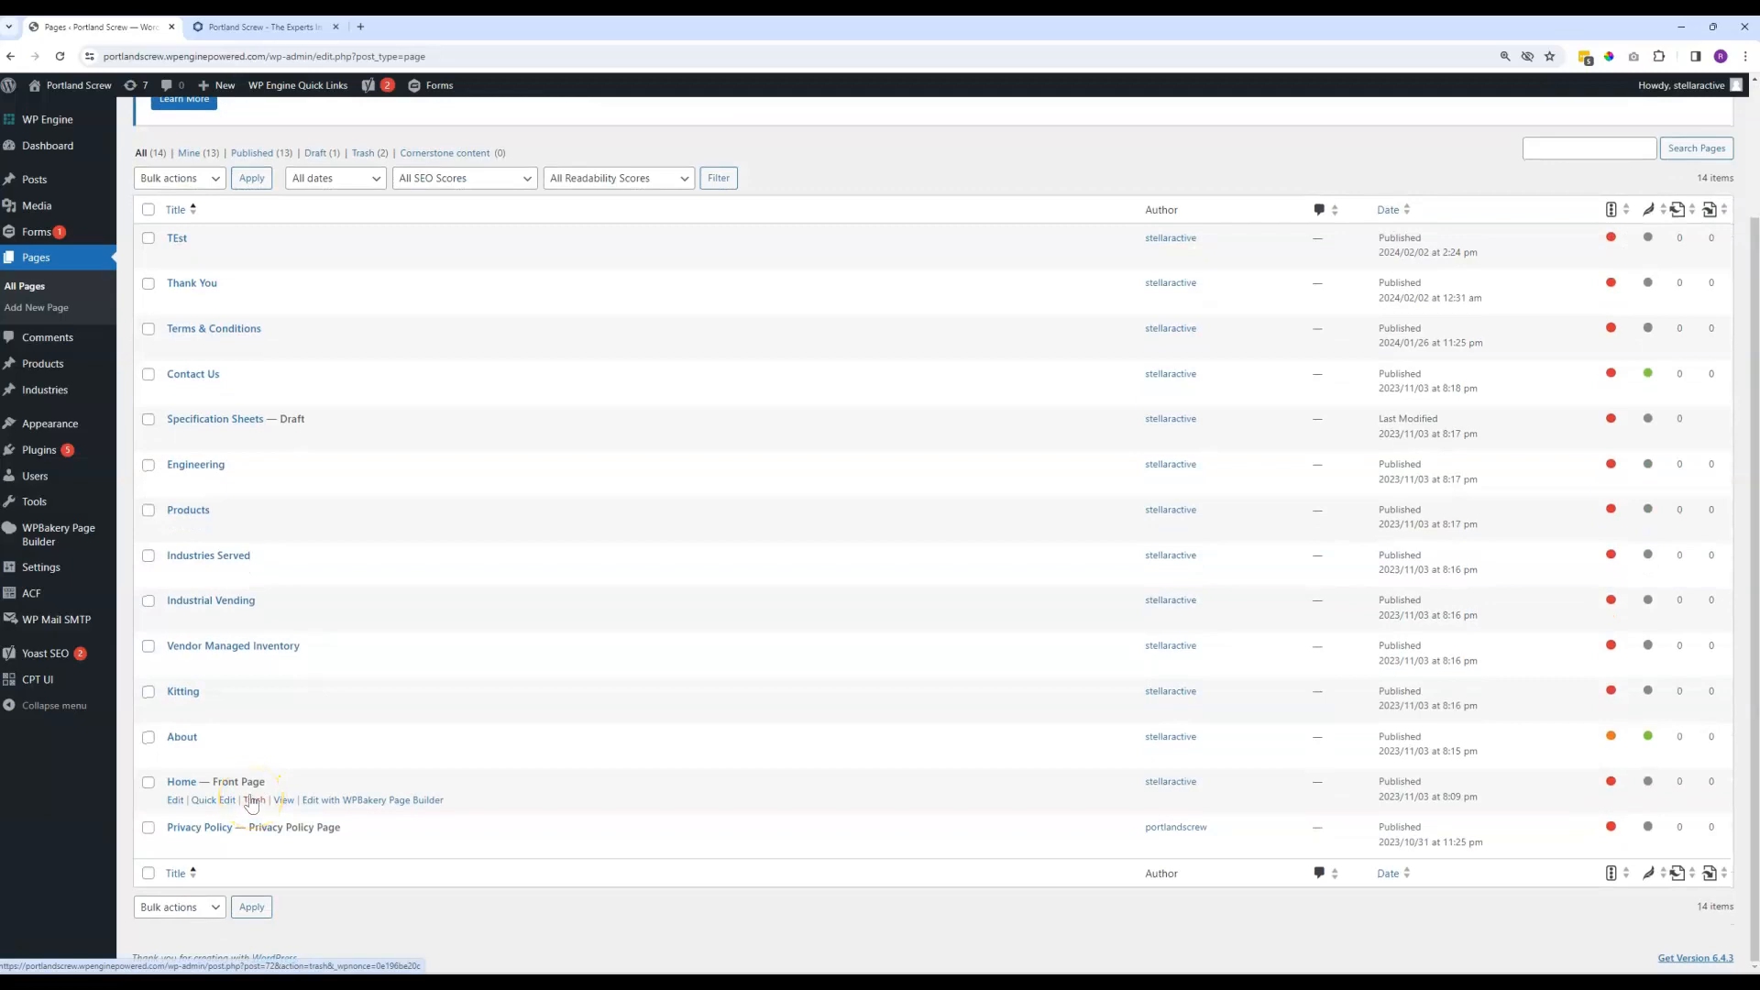
Sort the pages list alphabetically by title in ascending order.
left_click(175, 212)
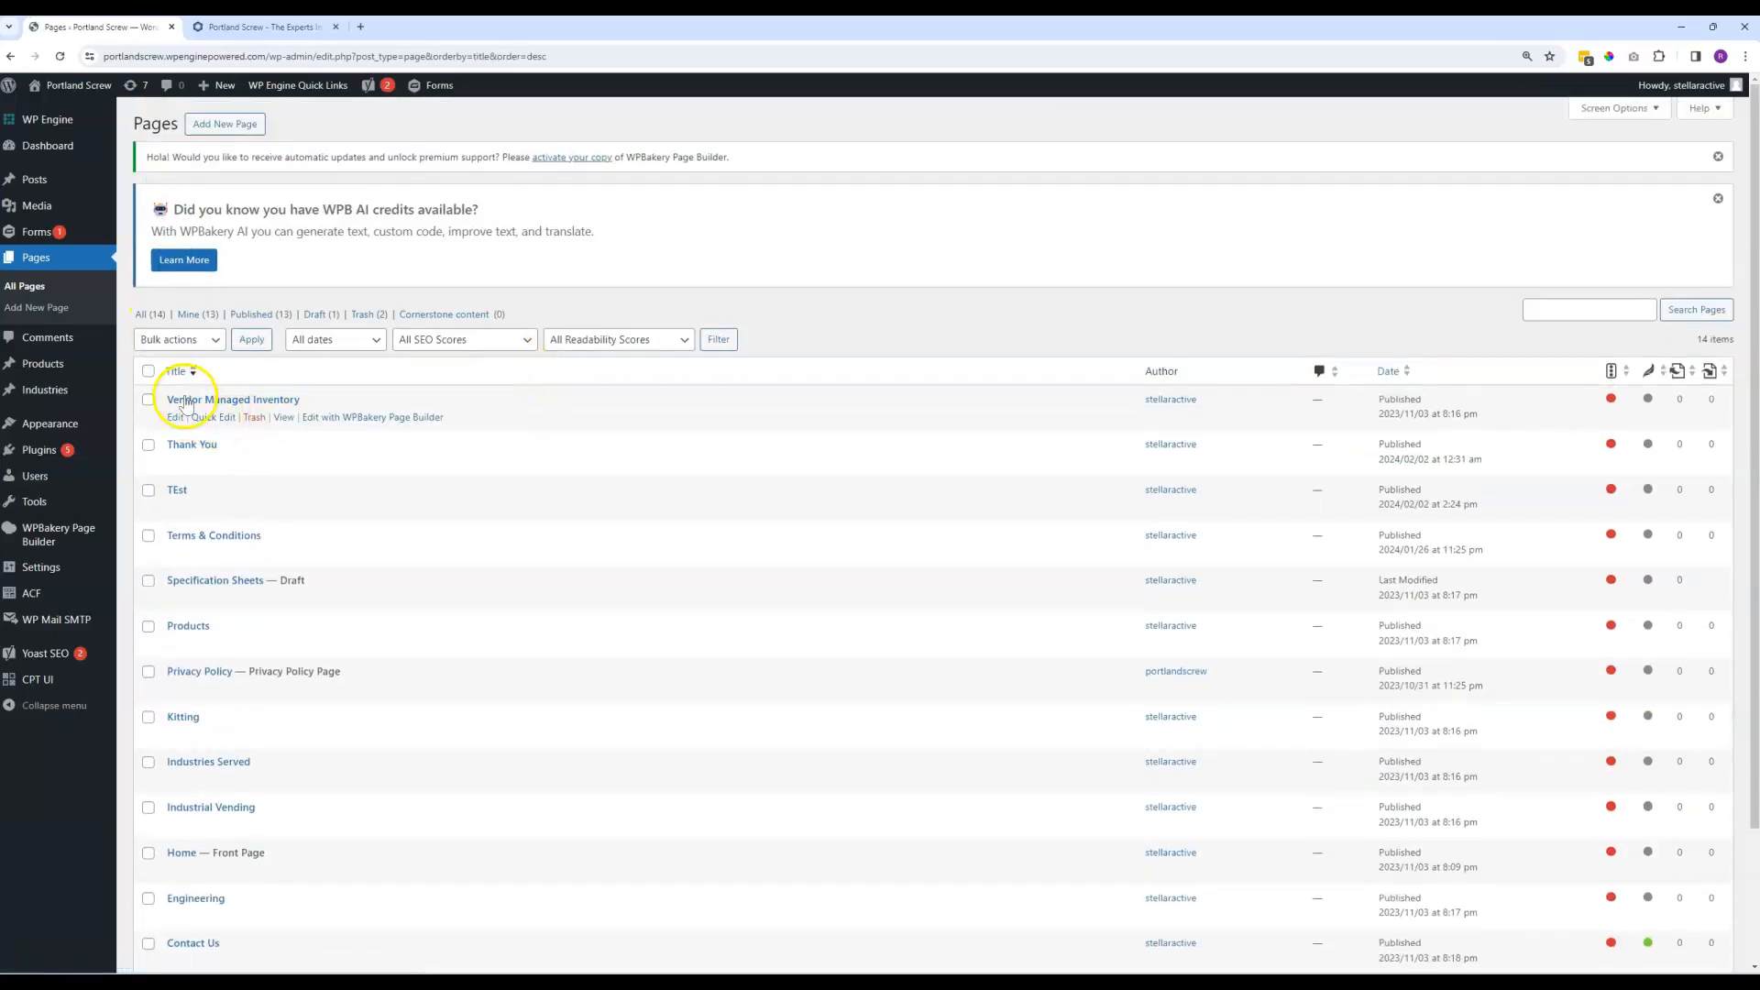
left_click(175, 371)
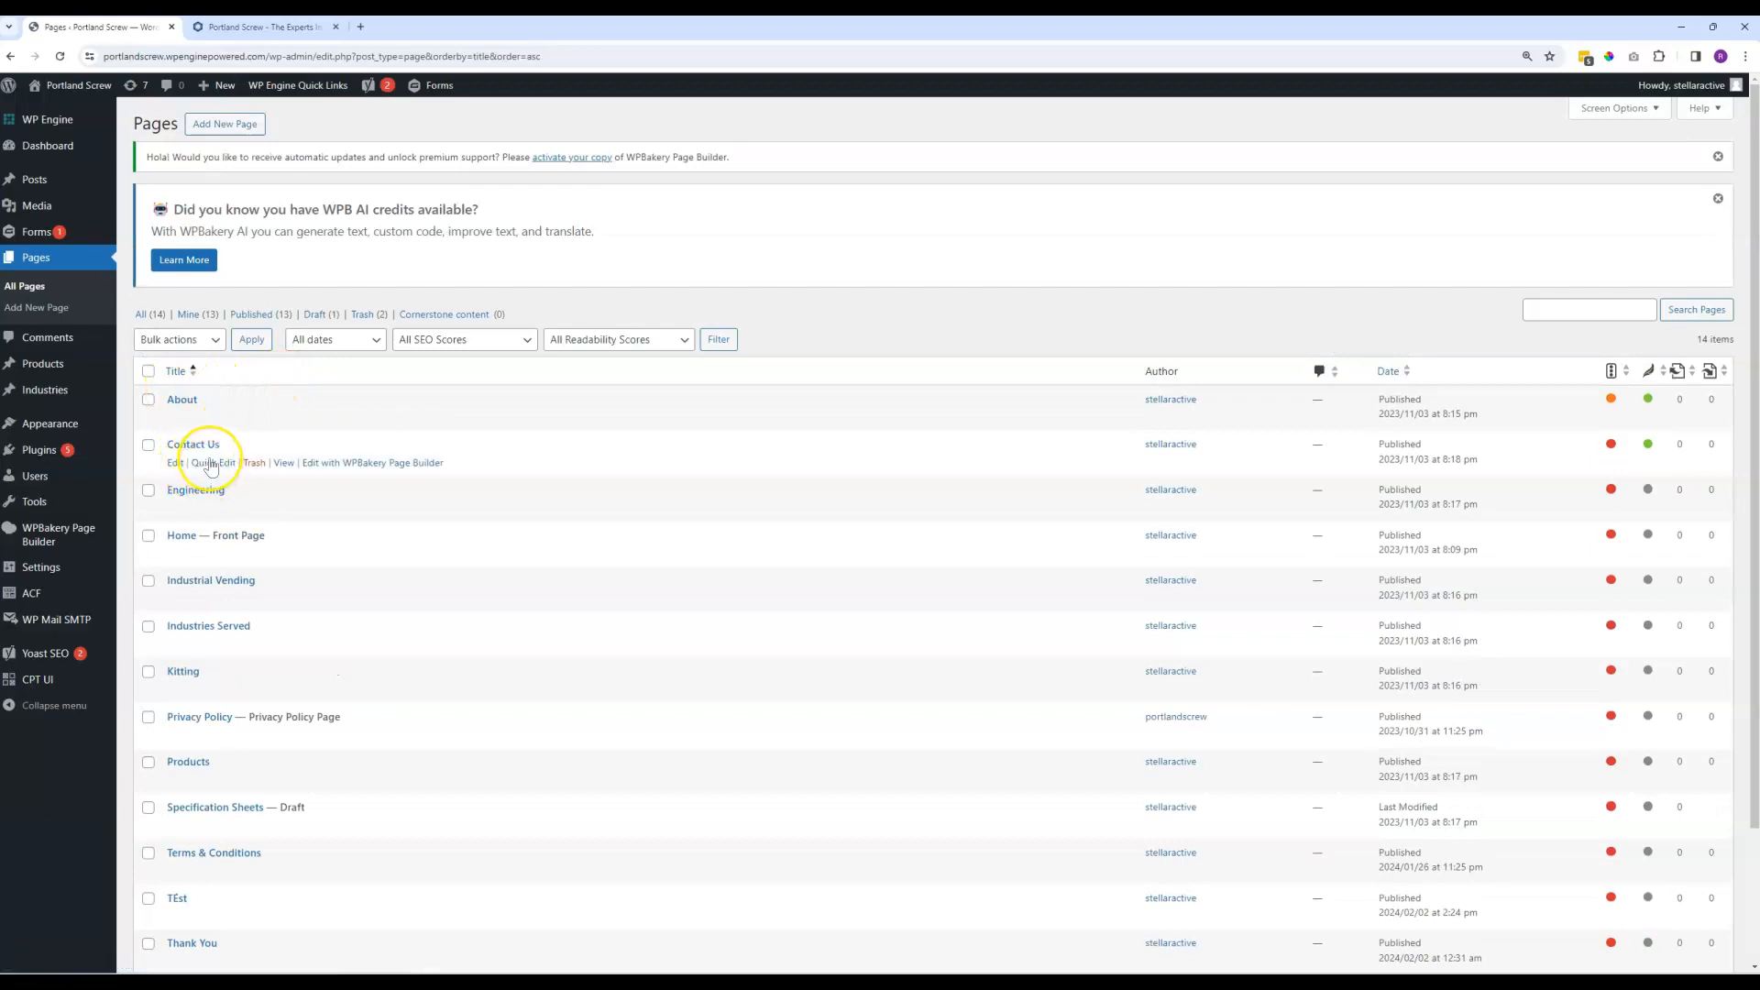
scroll(210, 465, "down", 2)
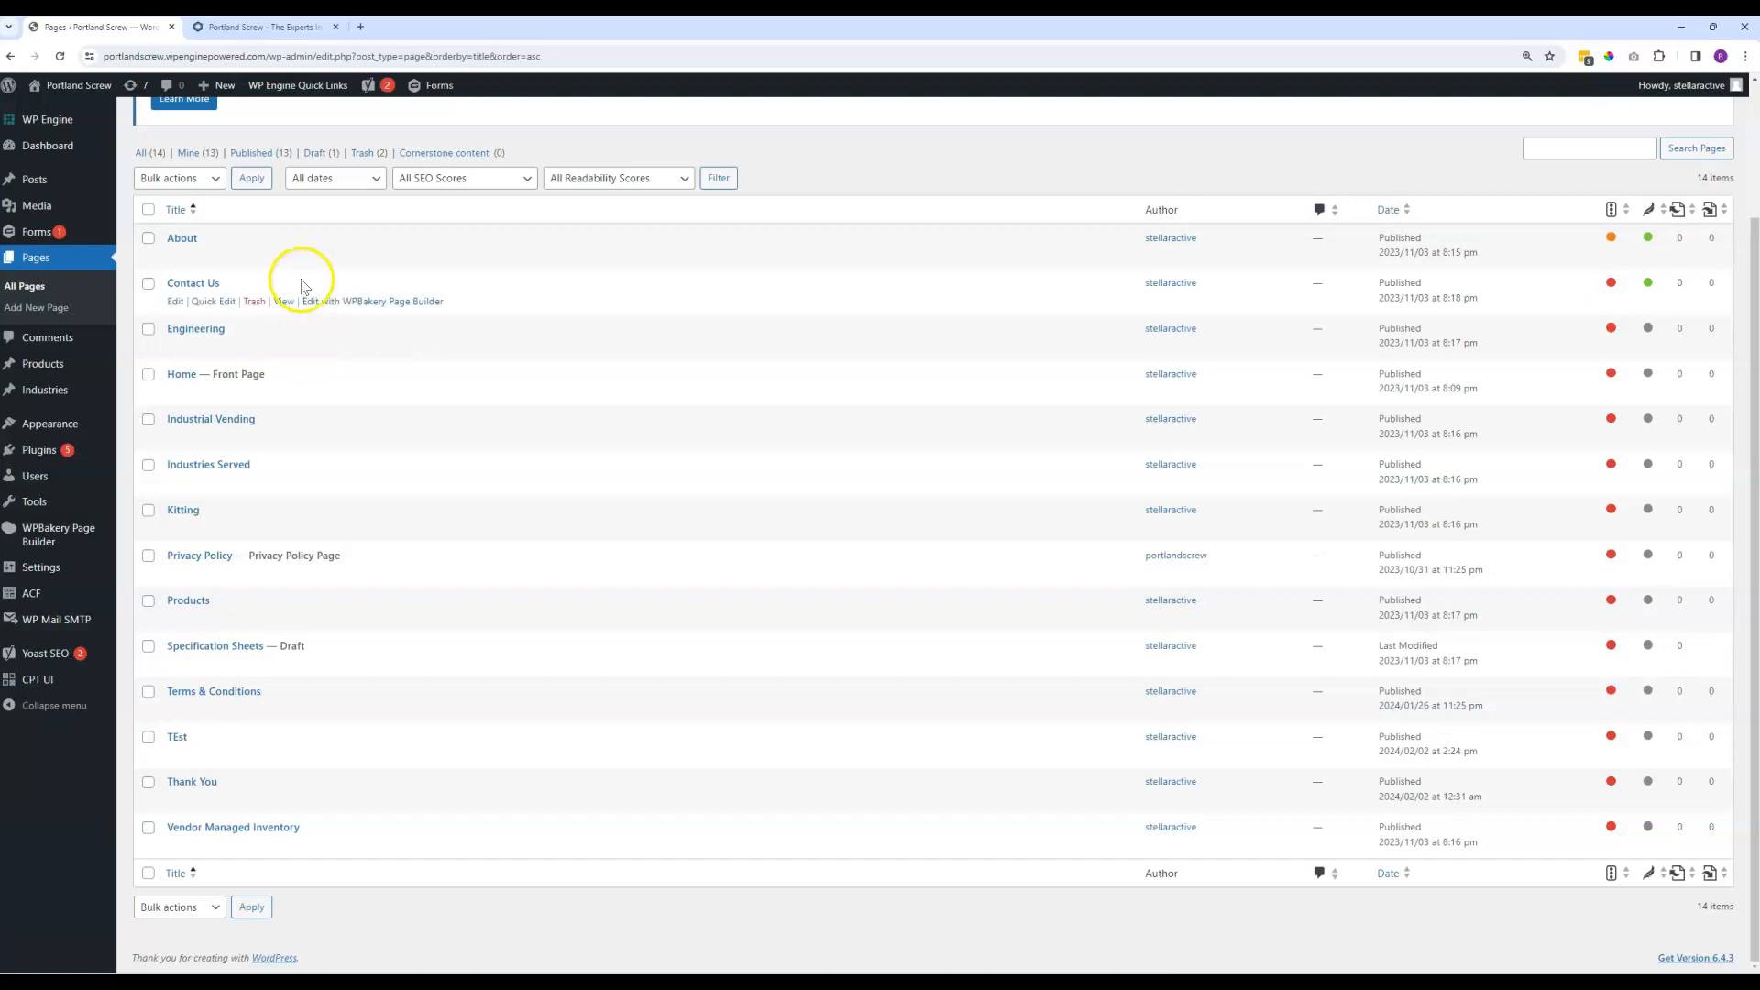
Open the live About page's editor in a new browser tab, replacing the pages list tab in front of the live page.
left_click(237, 28)
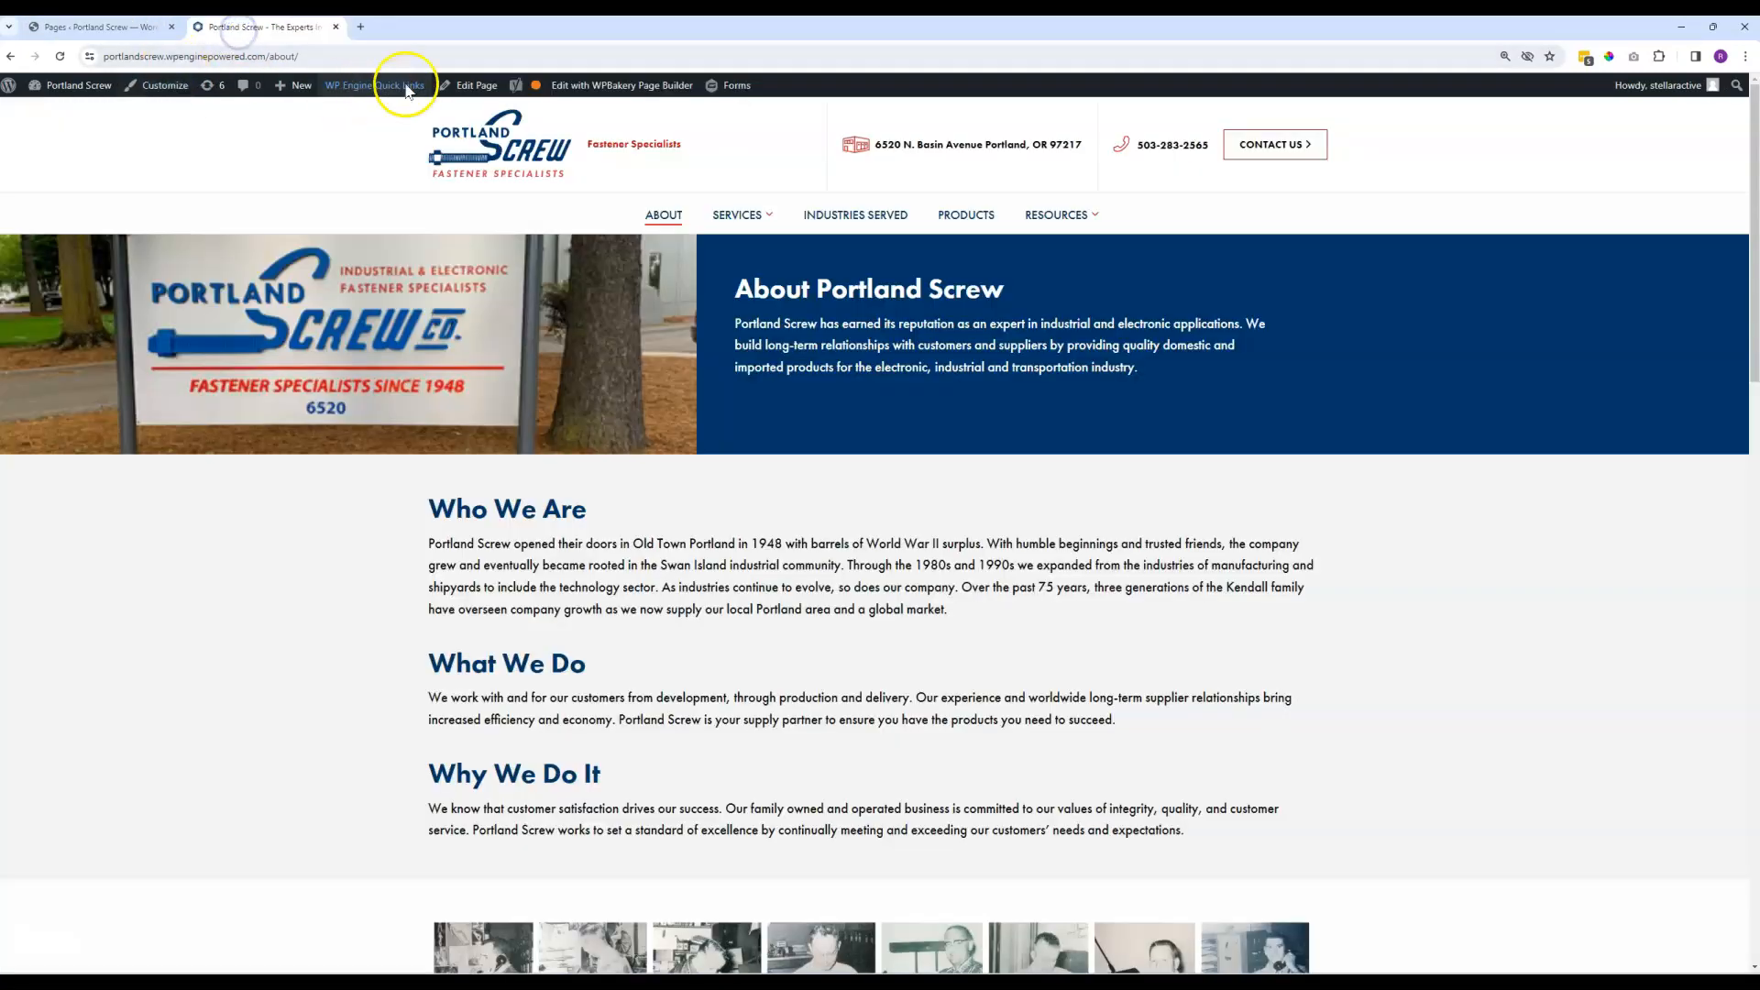
left_click(99, 27)
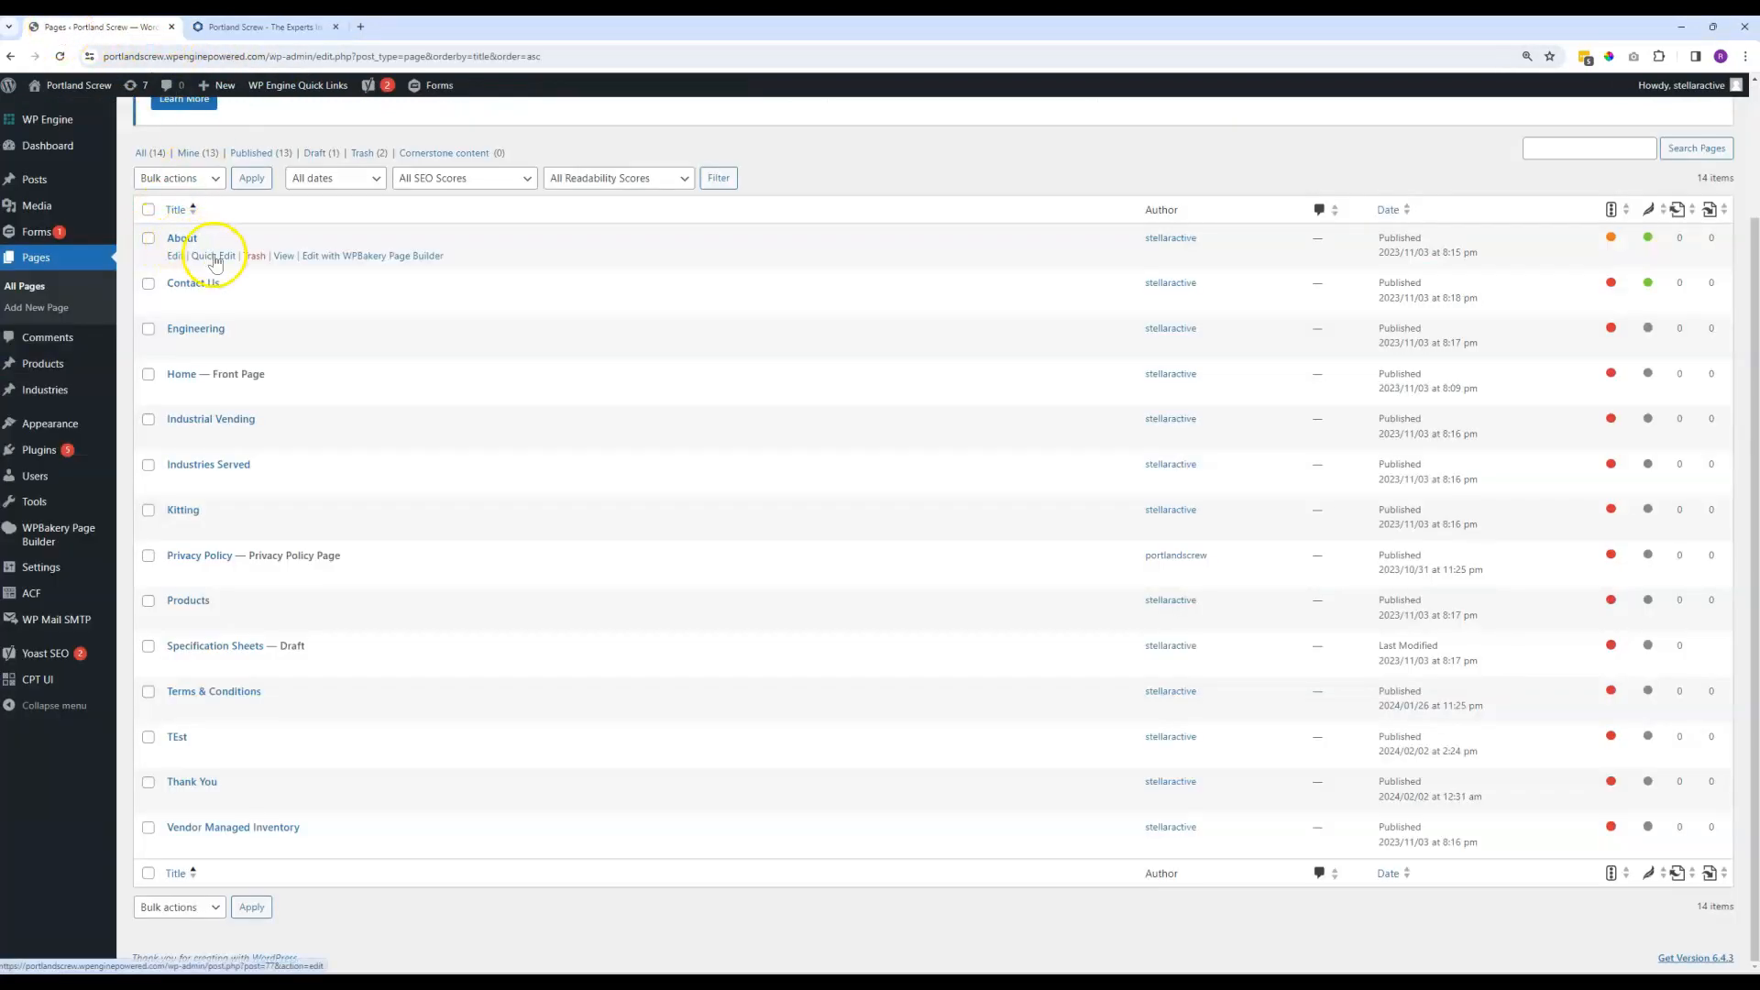
left_click(243, 26)
right_click(467, 85)
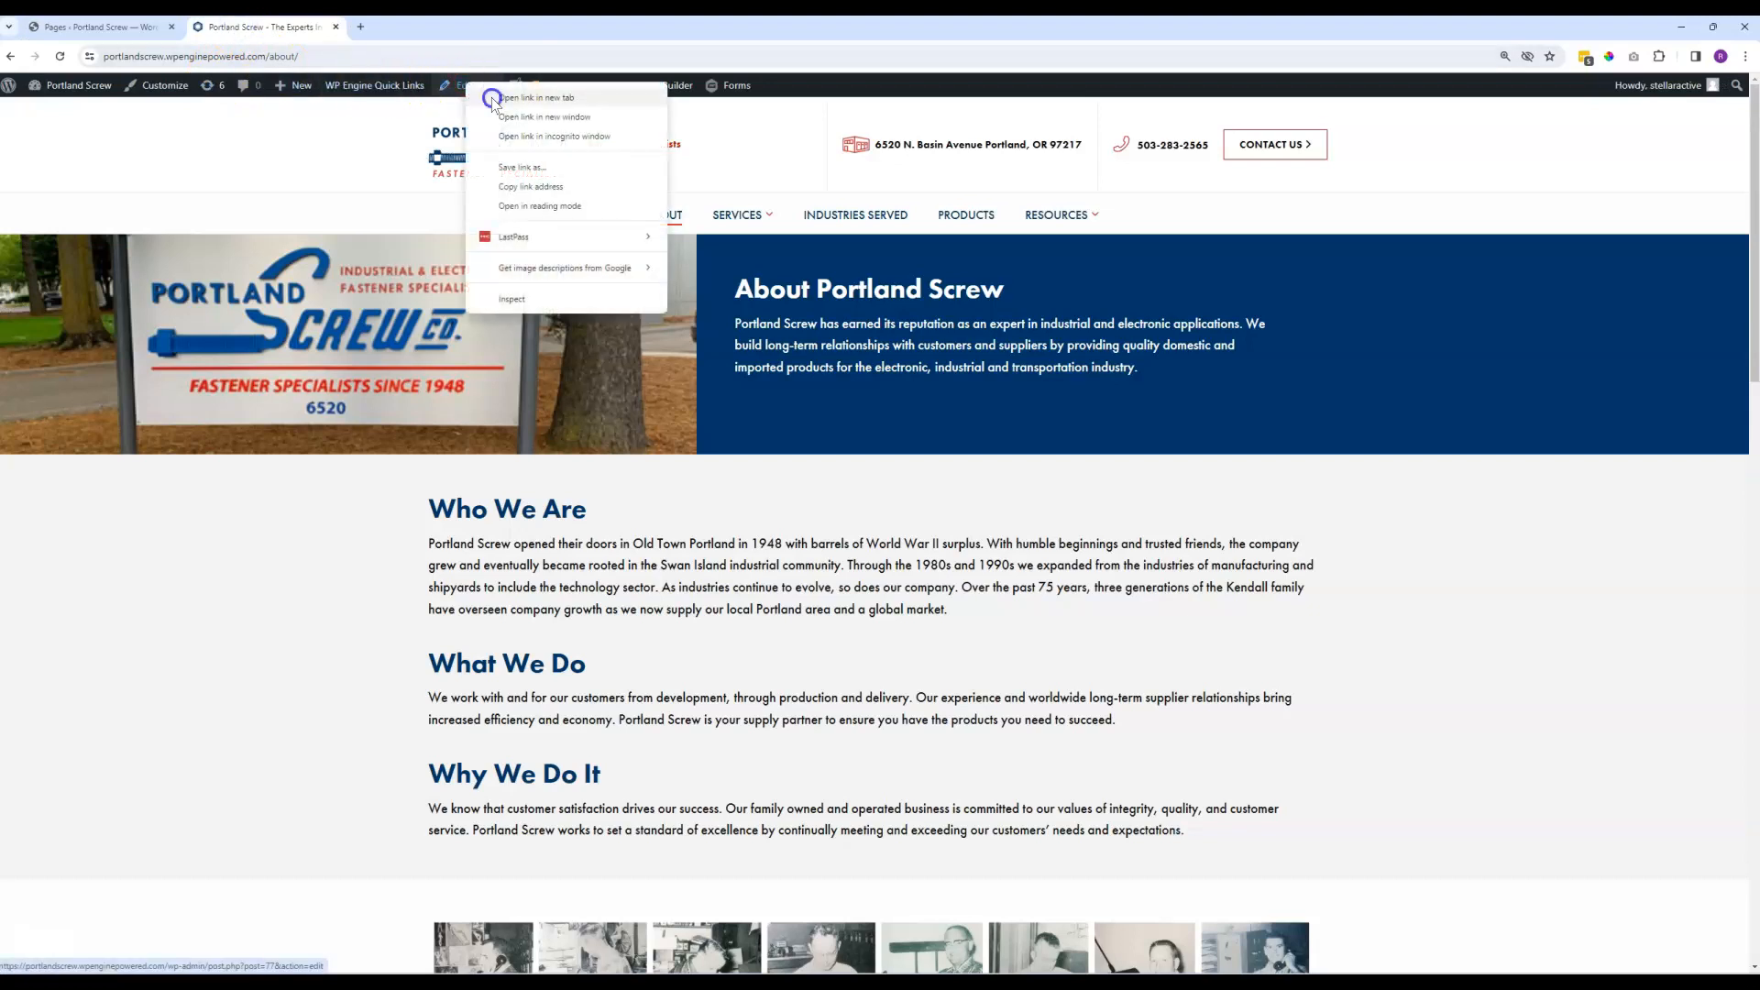
left_click(491, 97)
left_click(417, 28)
left_click_drag(329, 34, 255, 33)
left_click(171, 27)
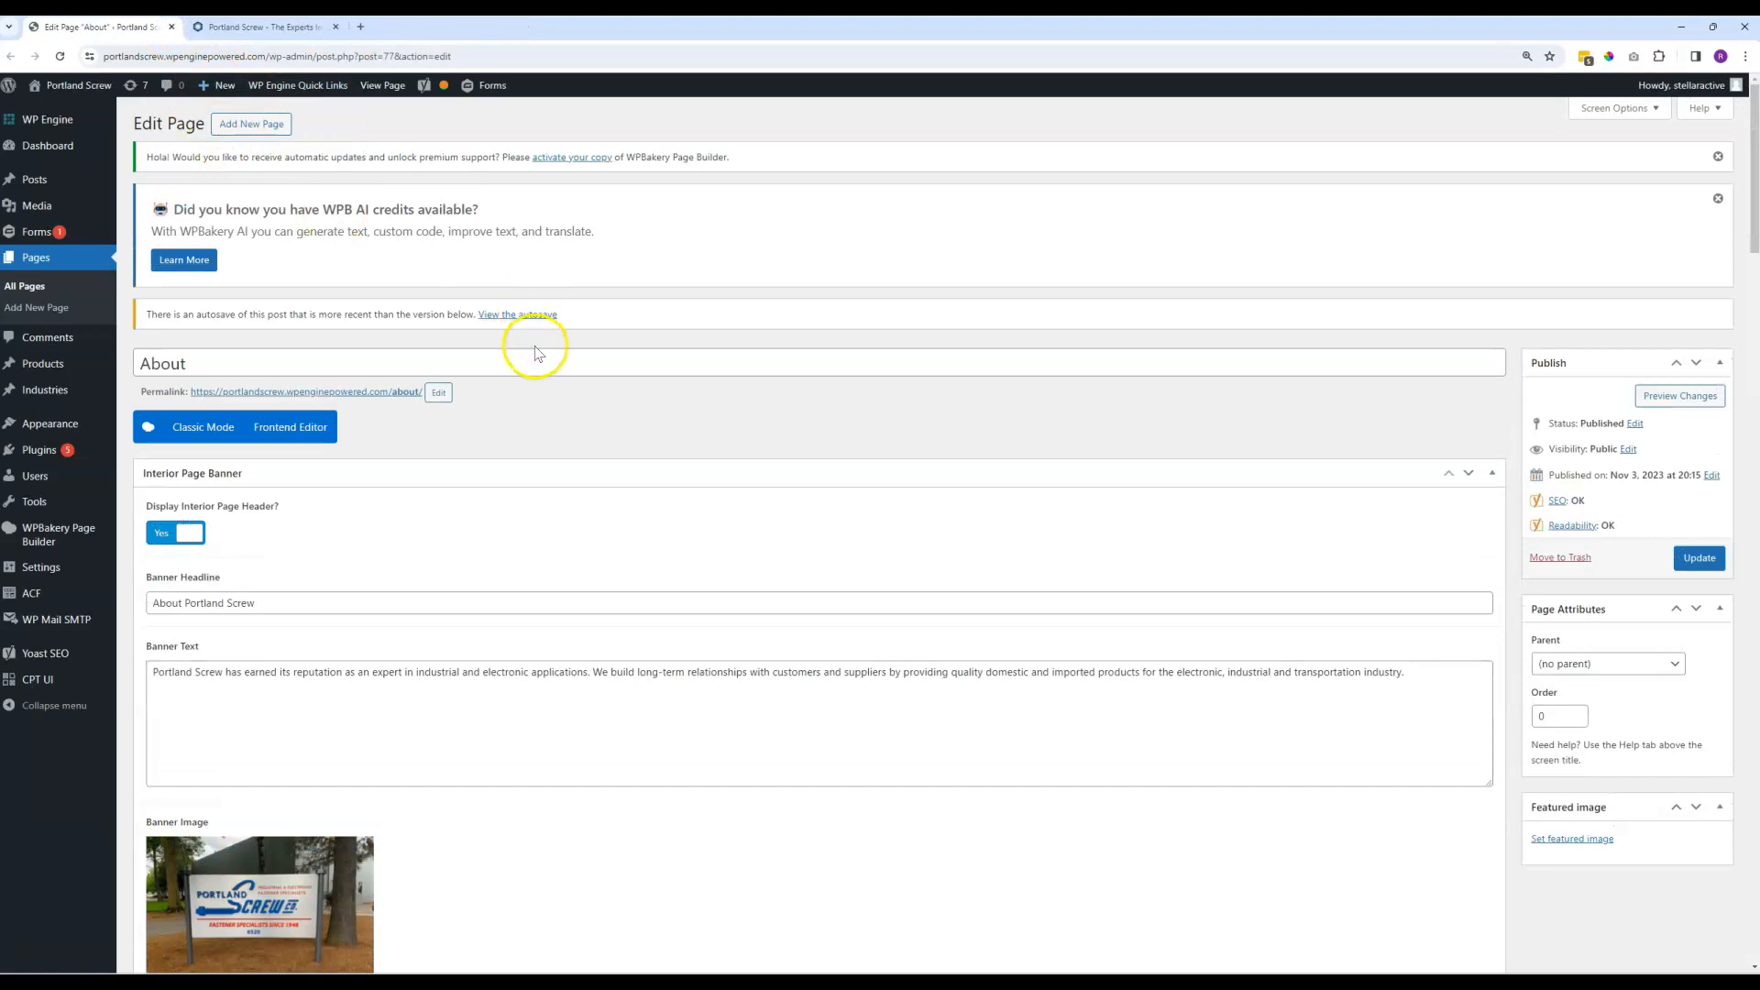
Examine the About page's title and Interior Page Banner section in the editor against the live page.
left_click(273, 35)
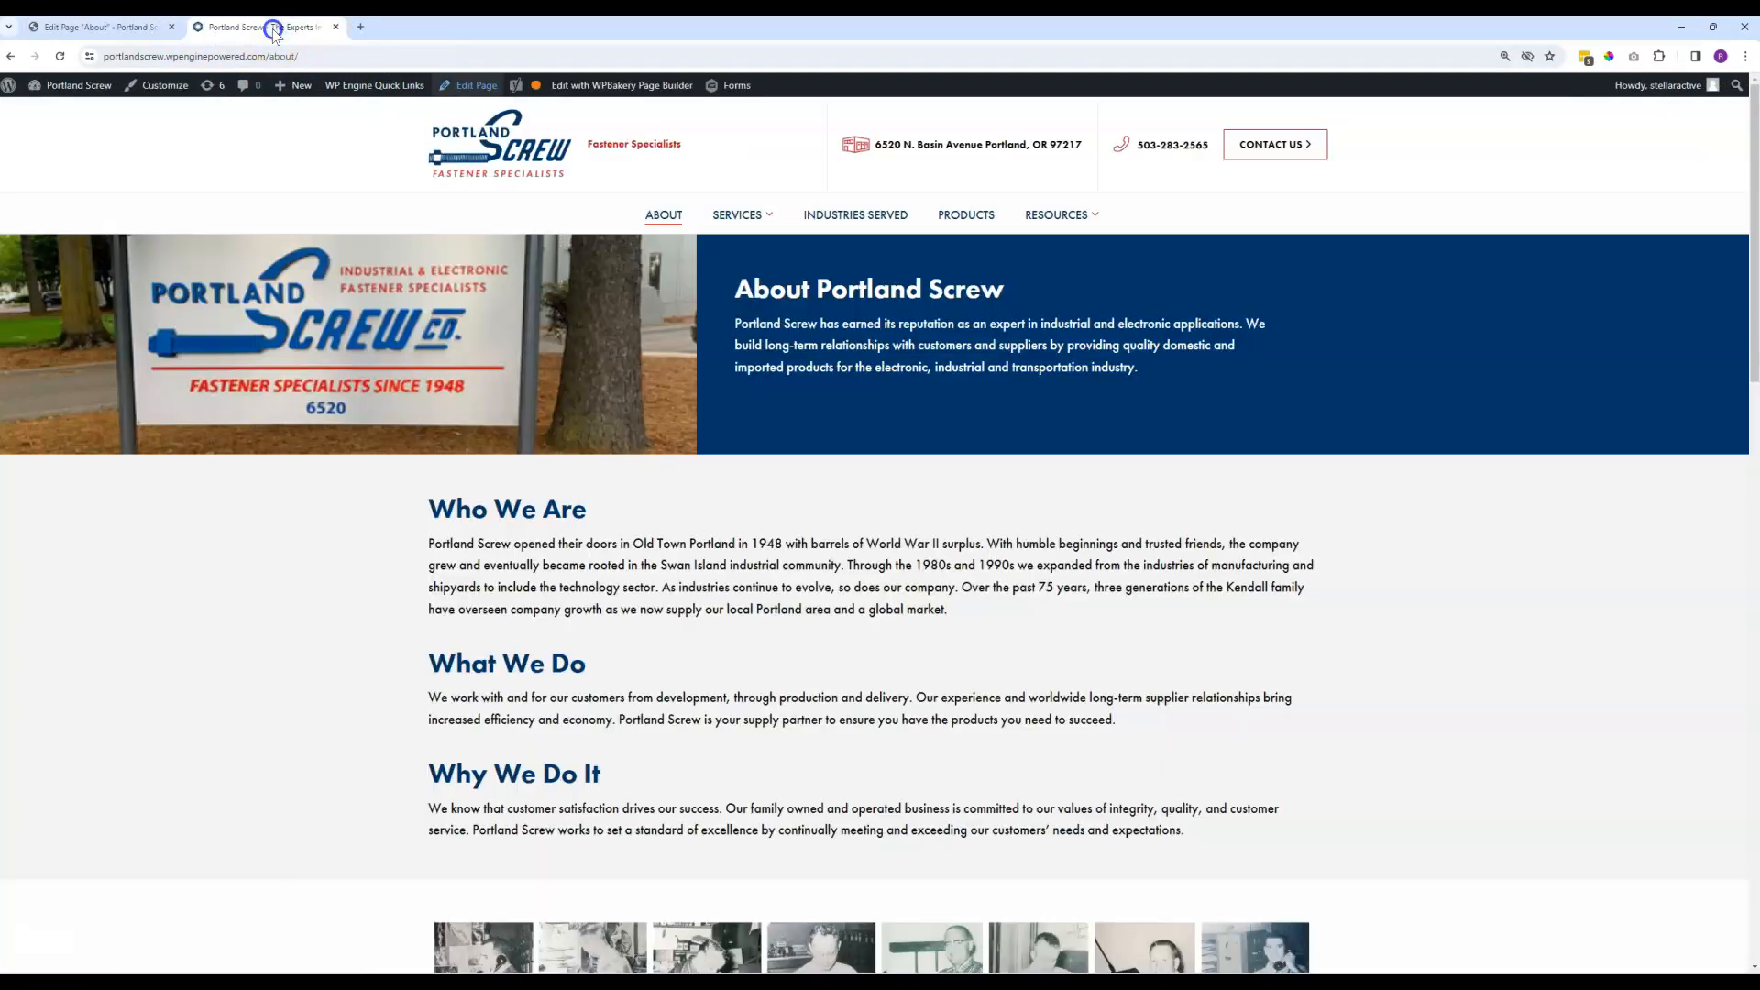
left_click(120, 36)
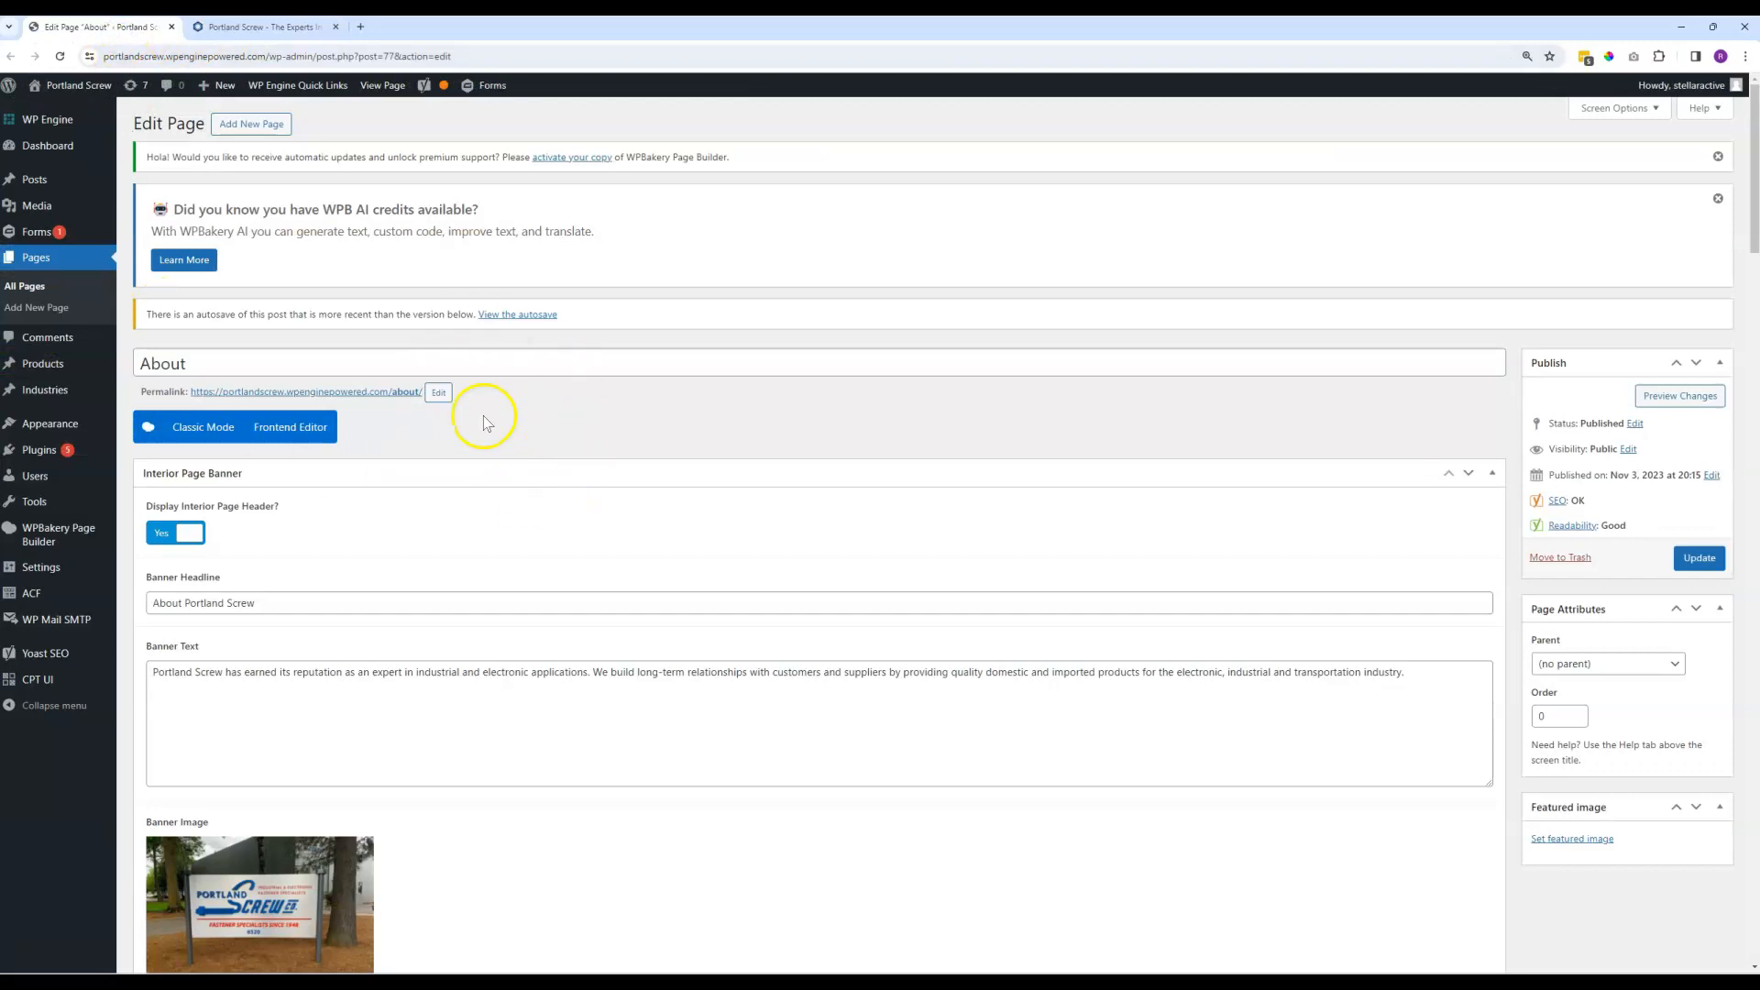
left_click(264, 27)
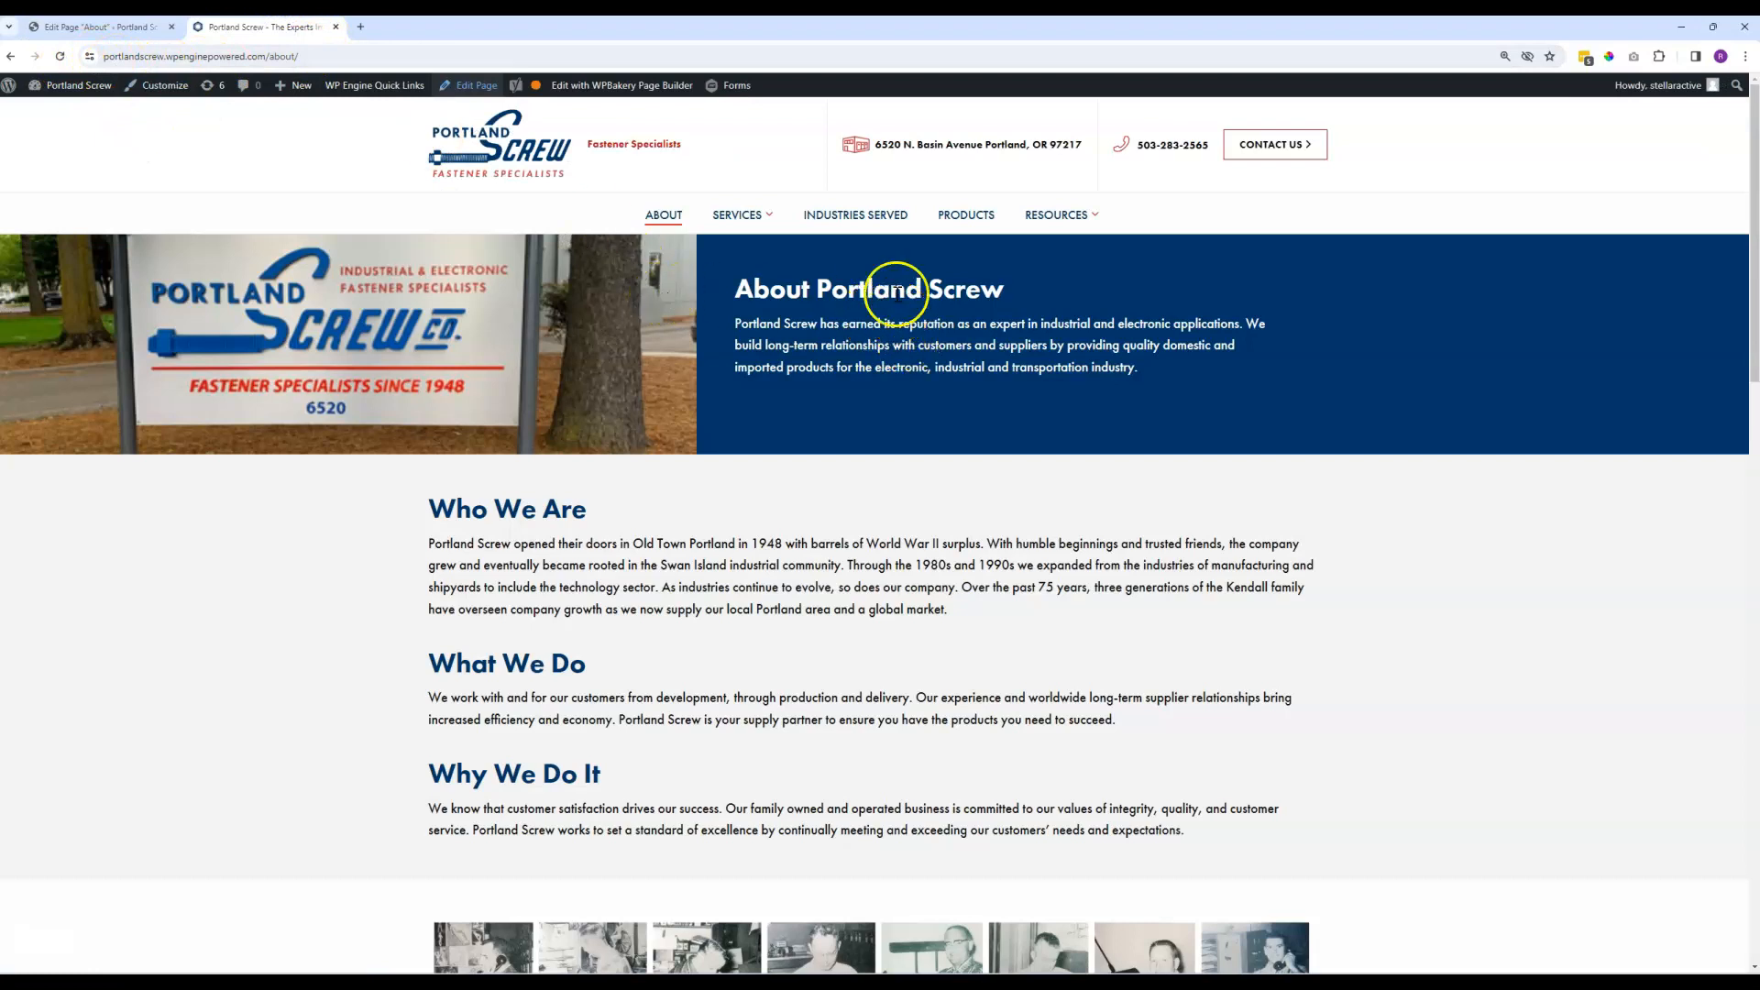
left_click(116, 27)
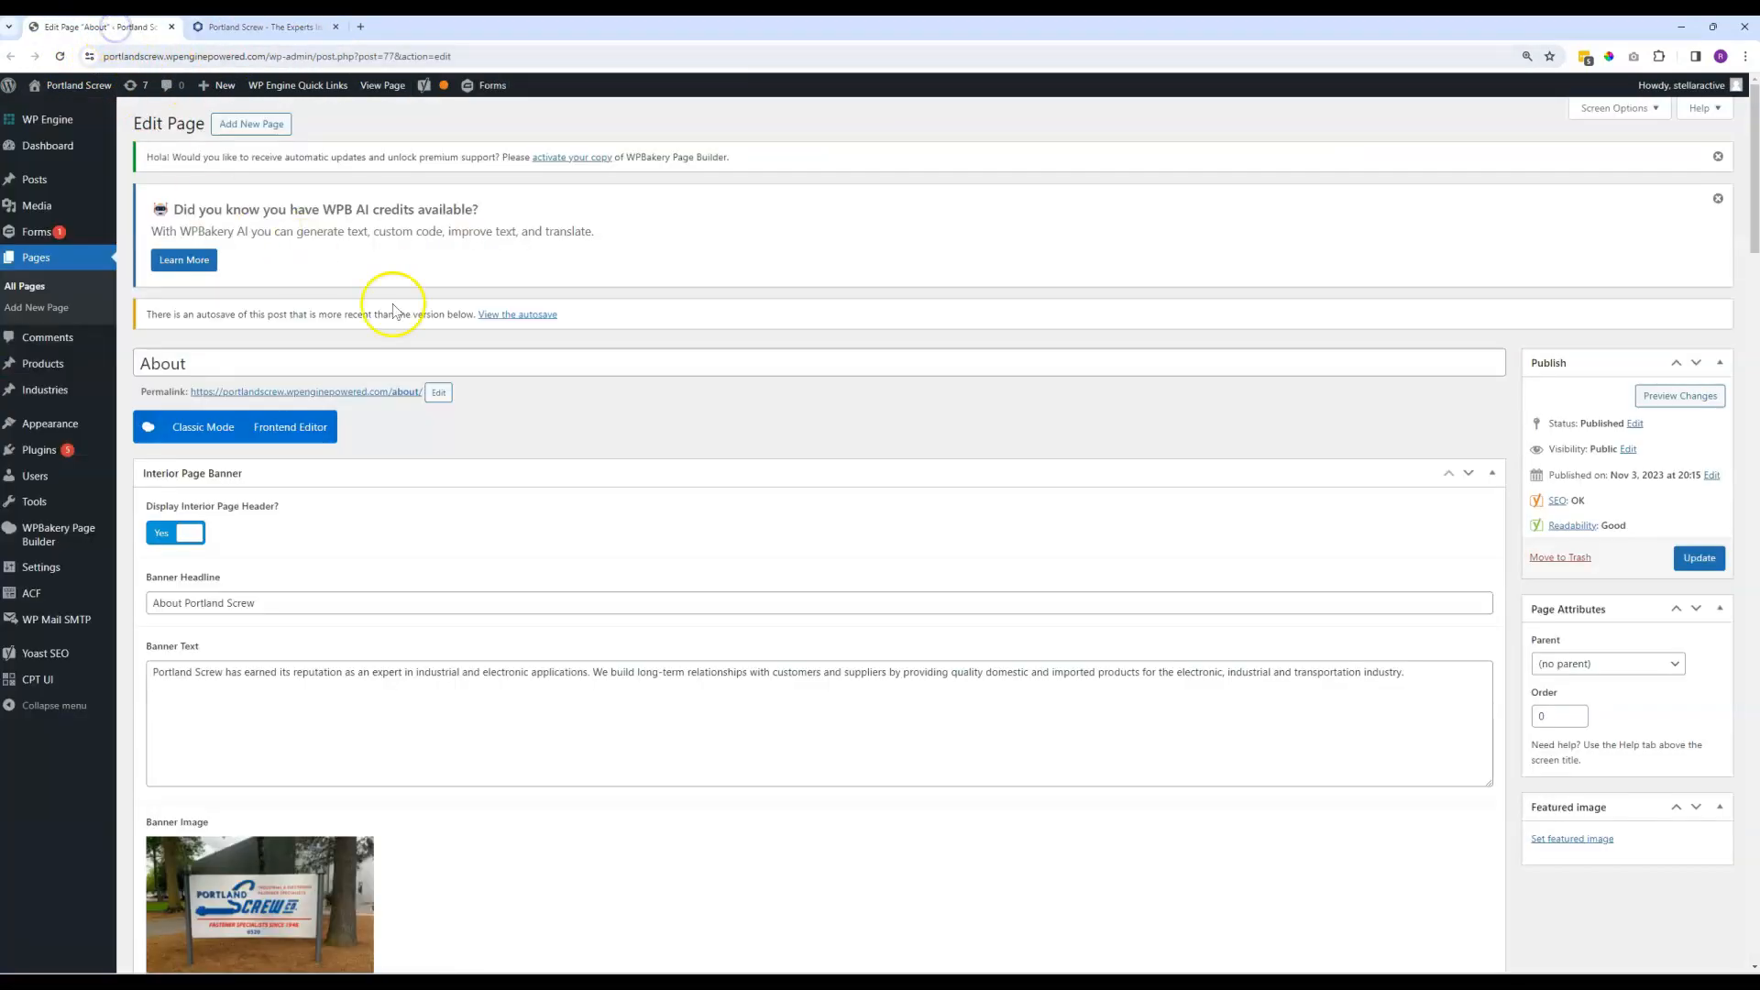
scroll(701, 433, "down", 1)
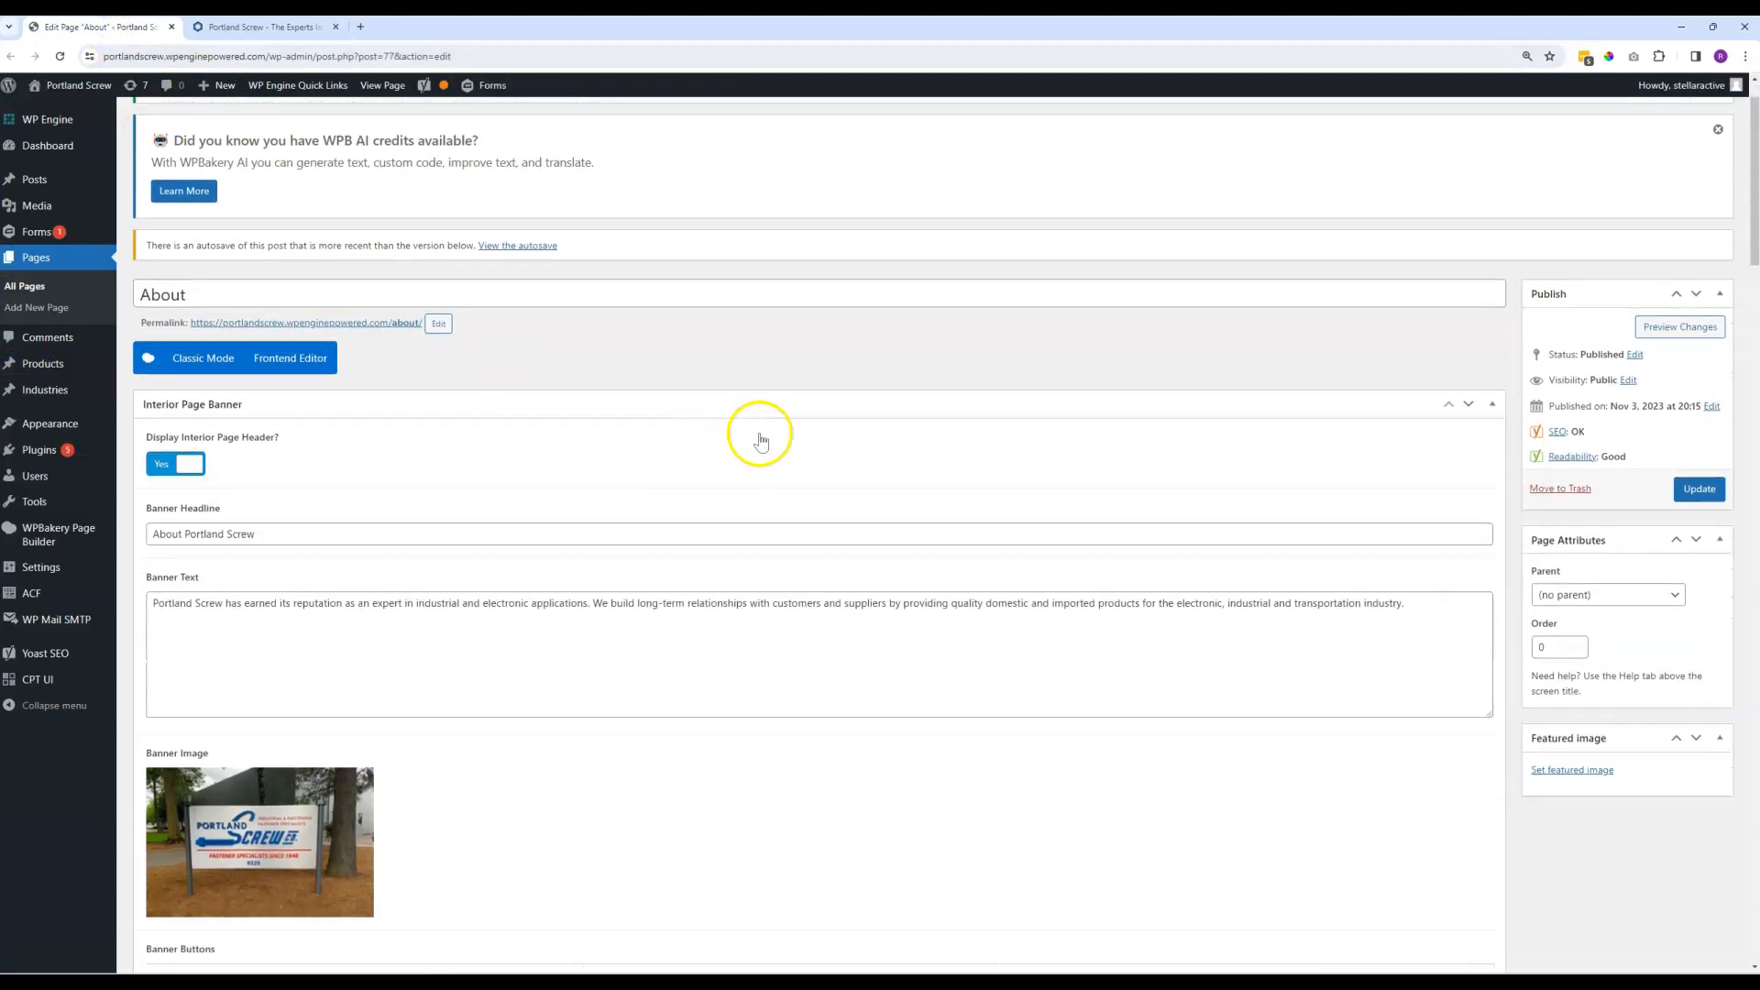
scroll(366, 447, "down", 1)
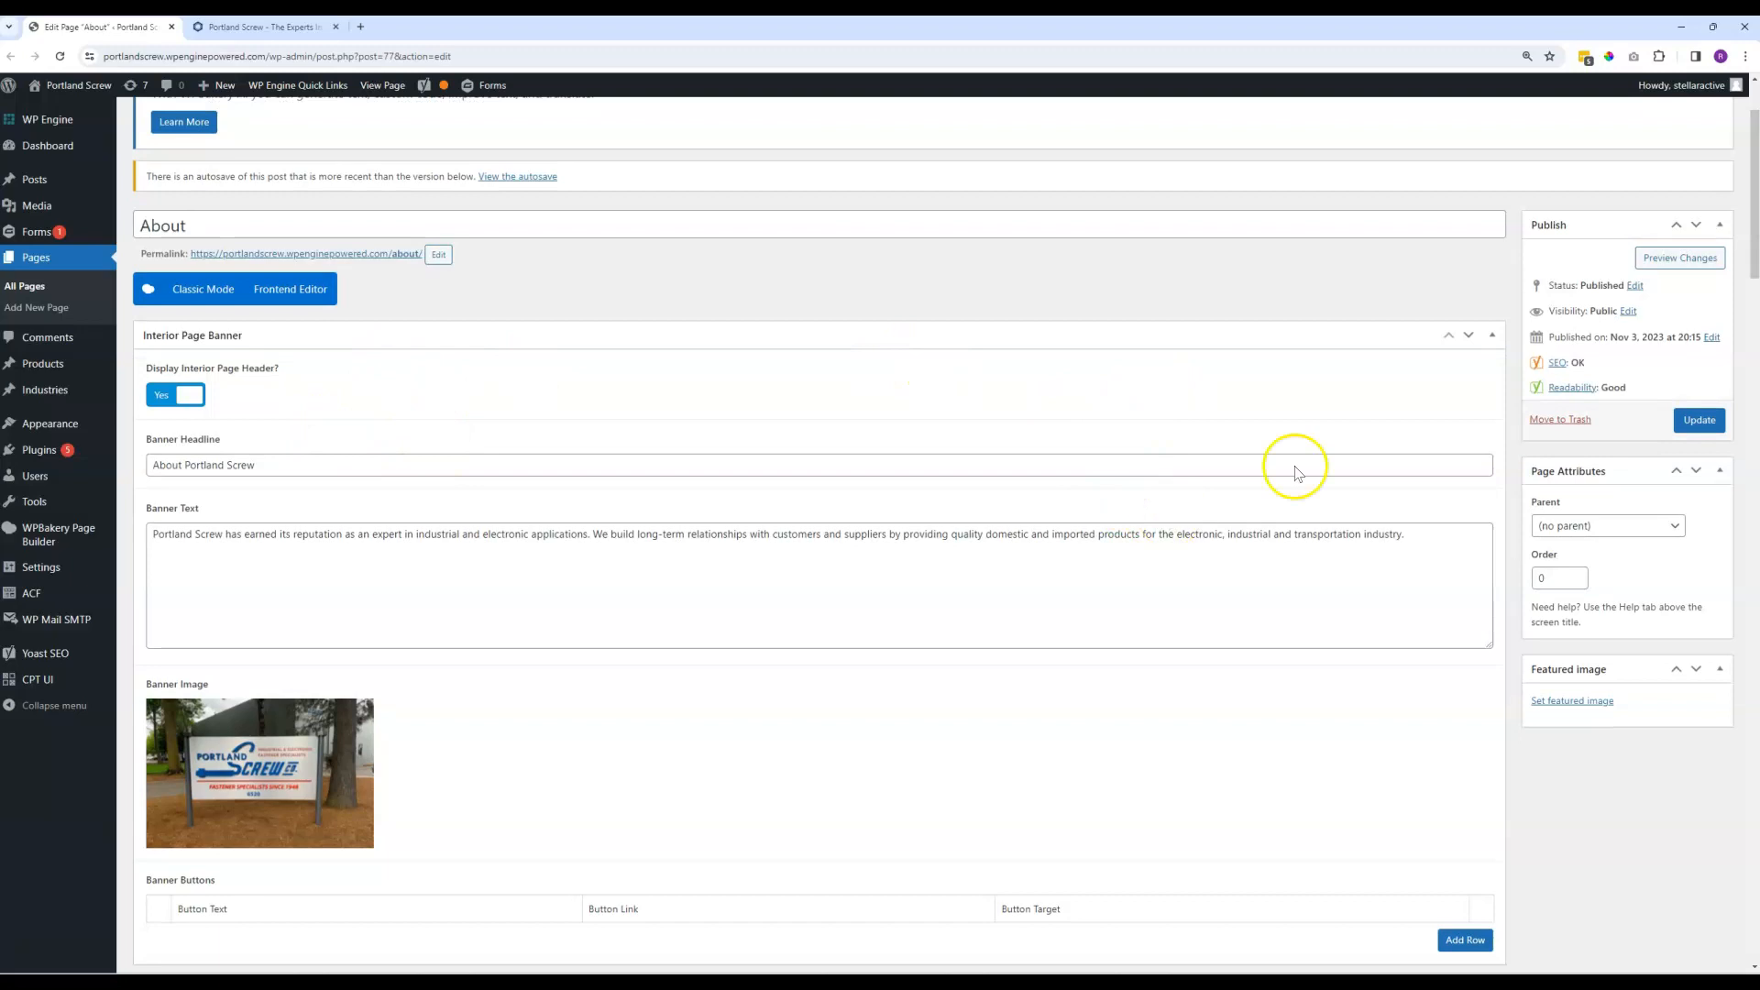
scroll(896, 679, "down", 2)
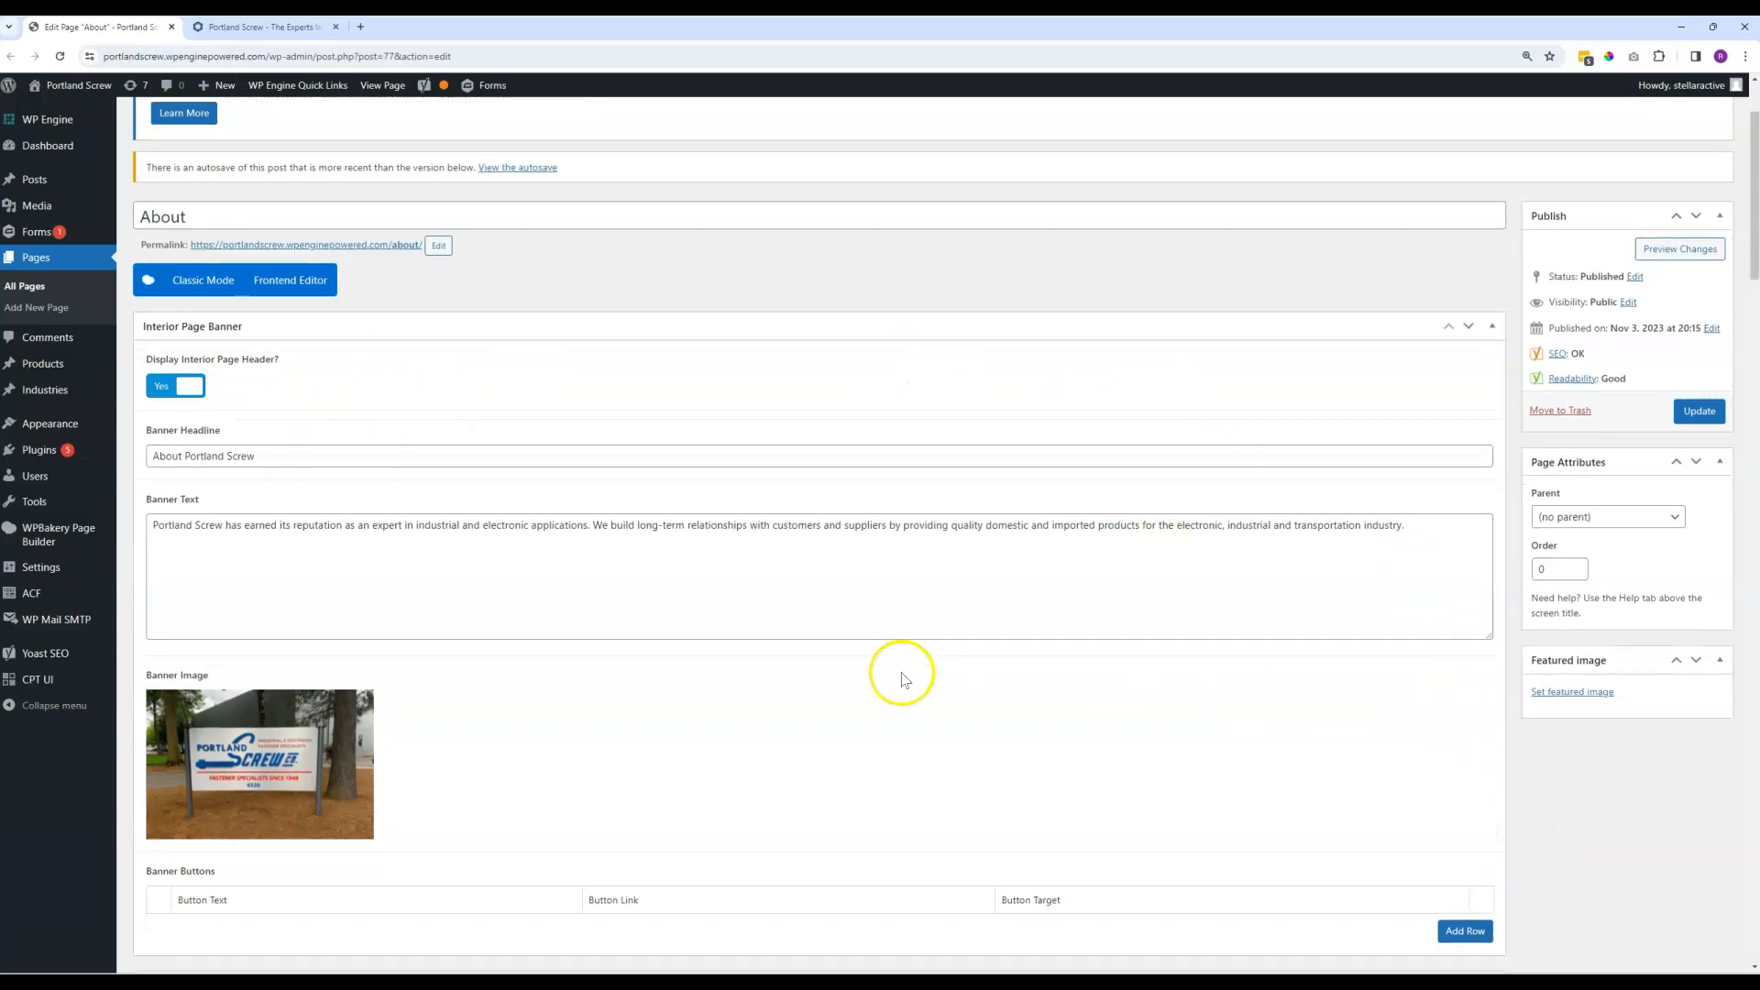
scroll(899, 683, "down", 1)
scroll(895, 687, "up", 3)
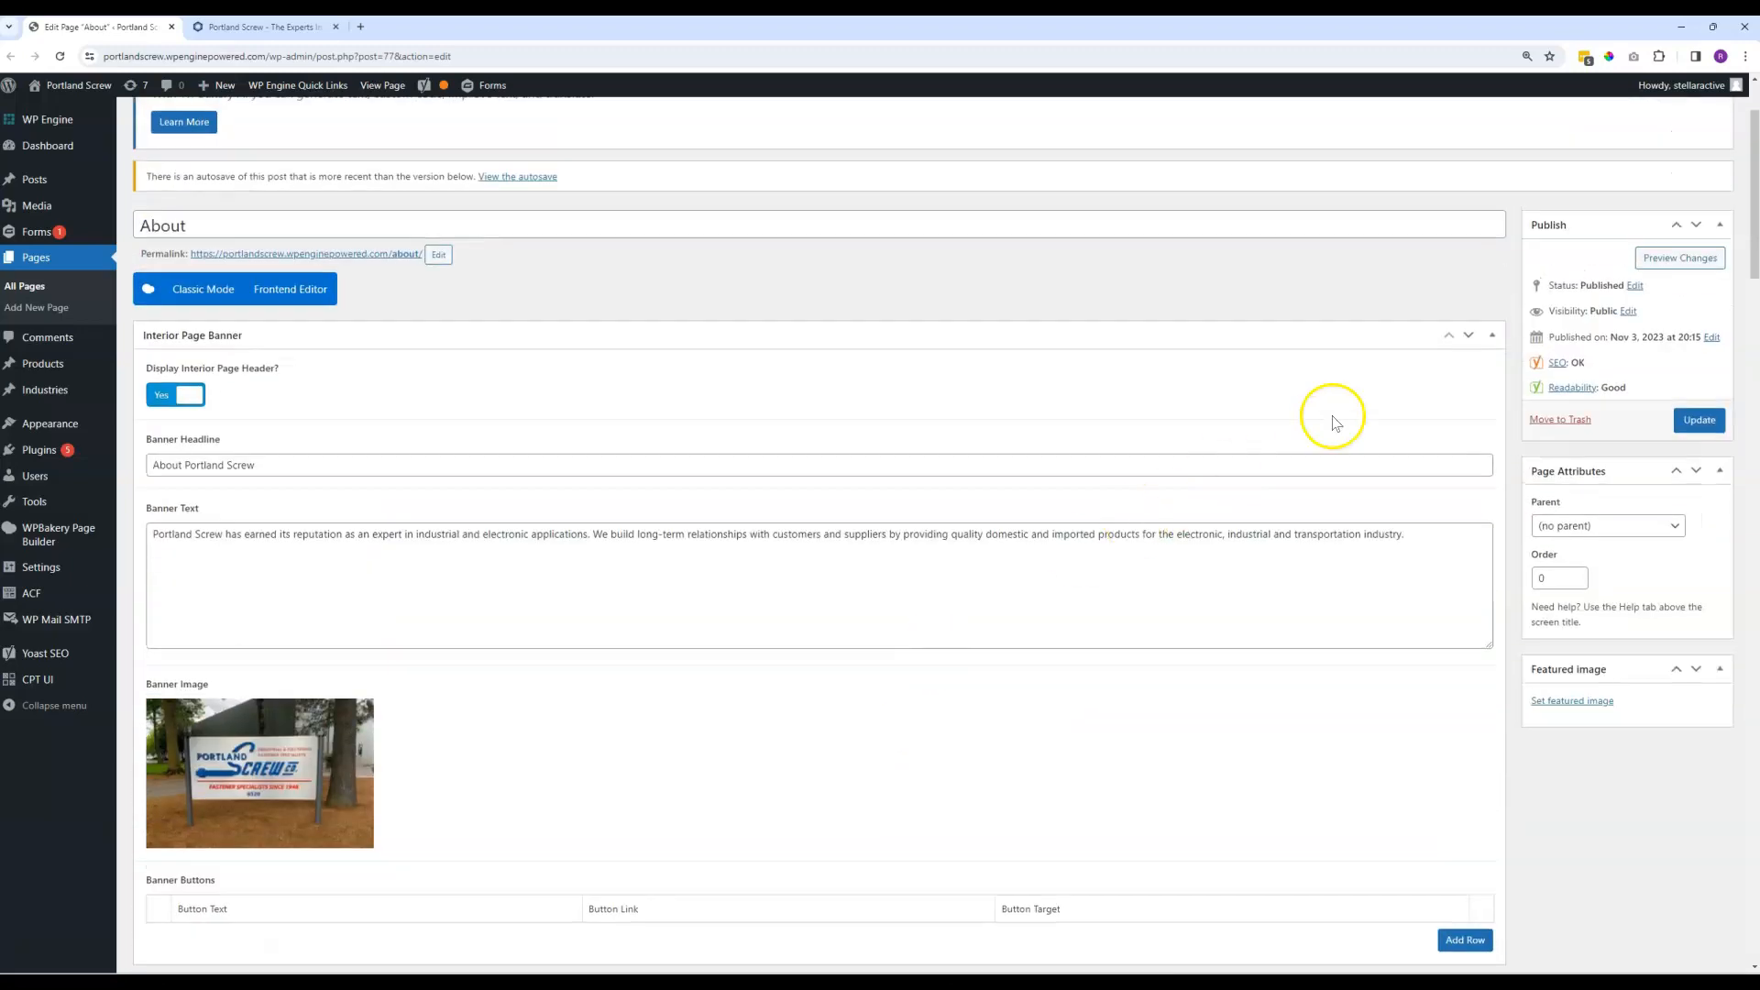
Collapse the WPBakery Page Builder, Icon CTA (without images) and Image Icon CTA sections, leaving Interior Page Banner expanded.
left_click(1492, 338)
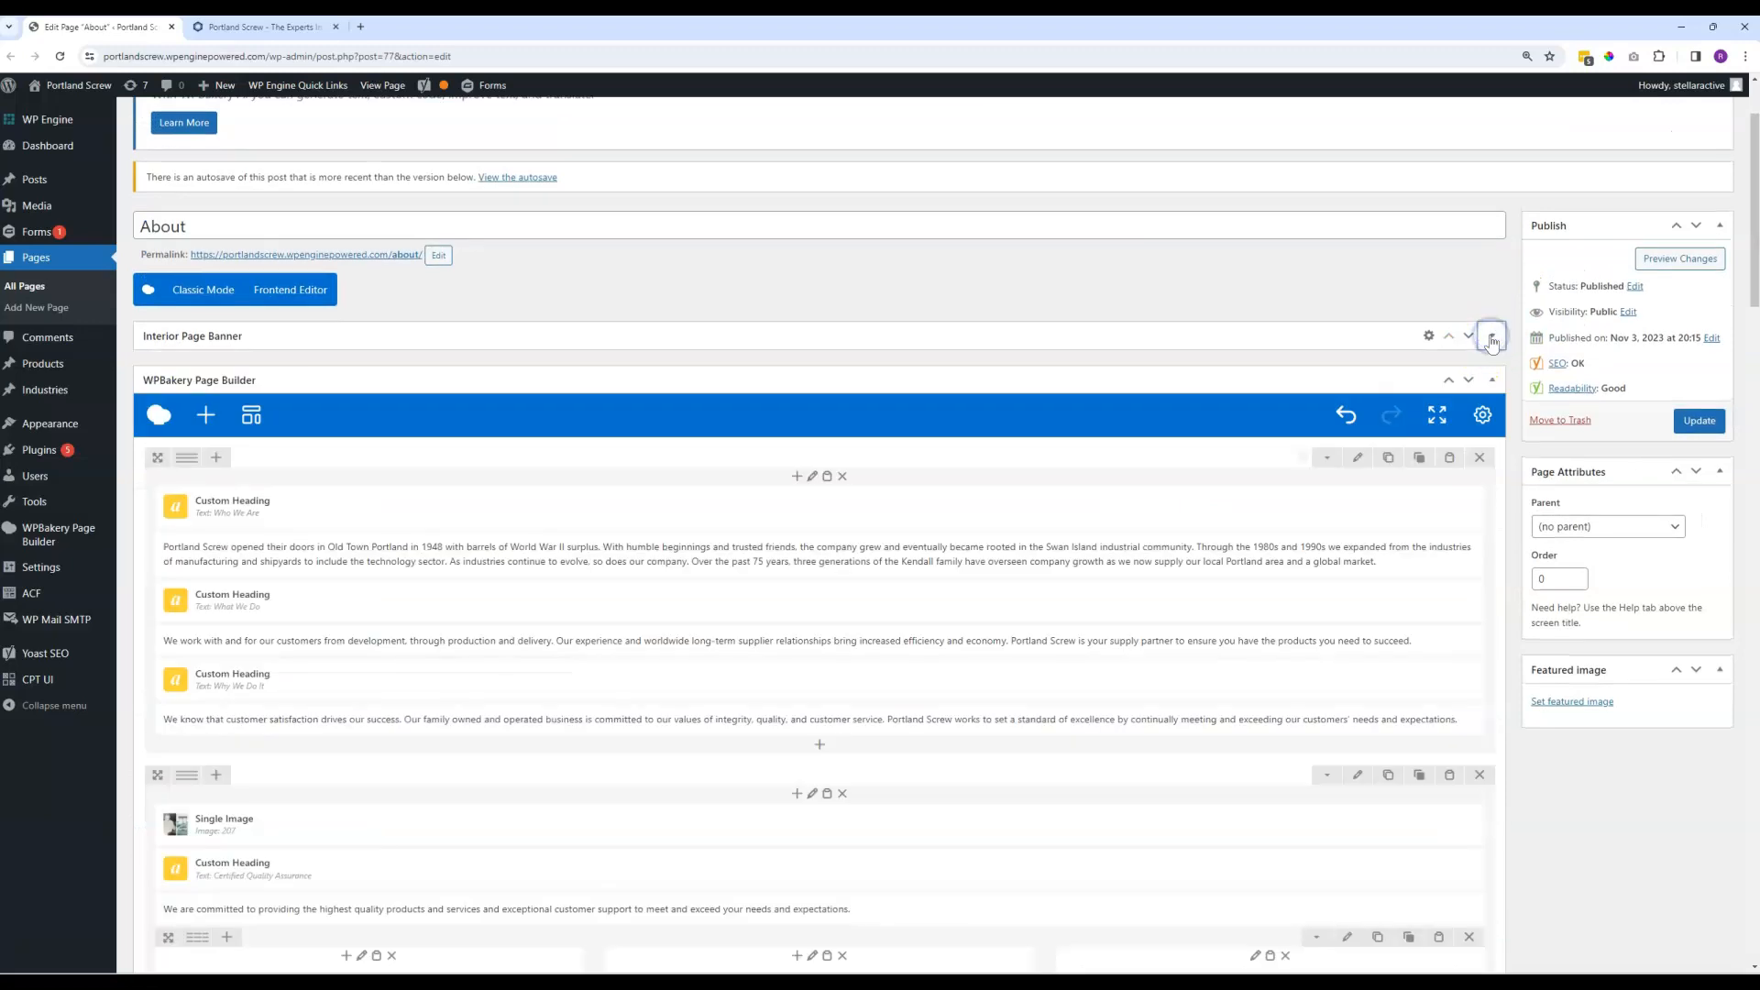
left_click(1492, 383)
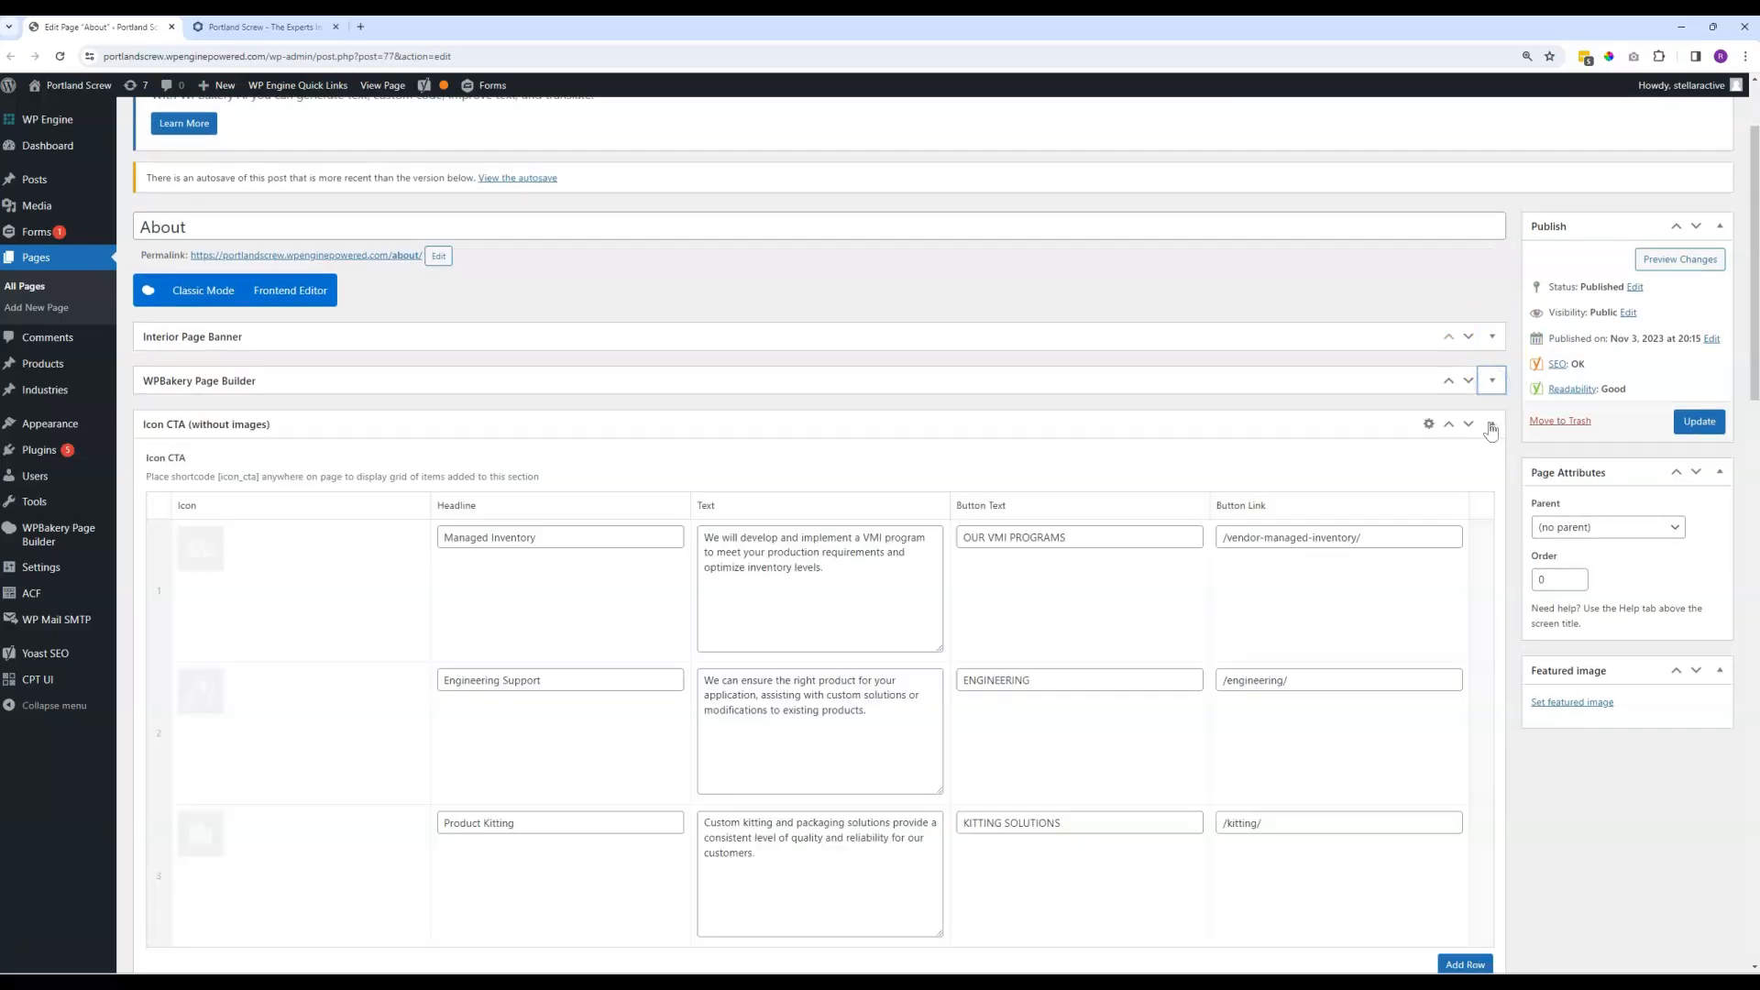
left_click(1491, 427)
left_click(1491, 471)
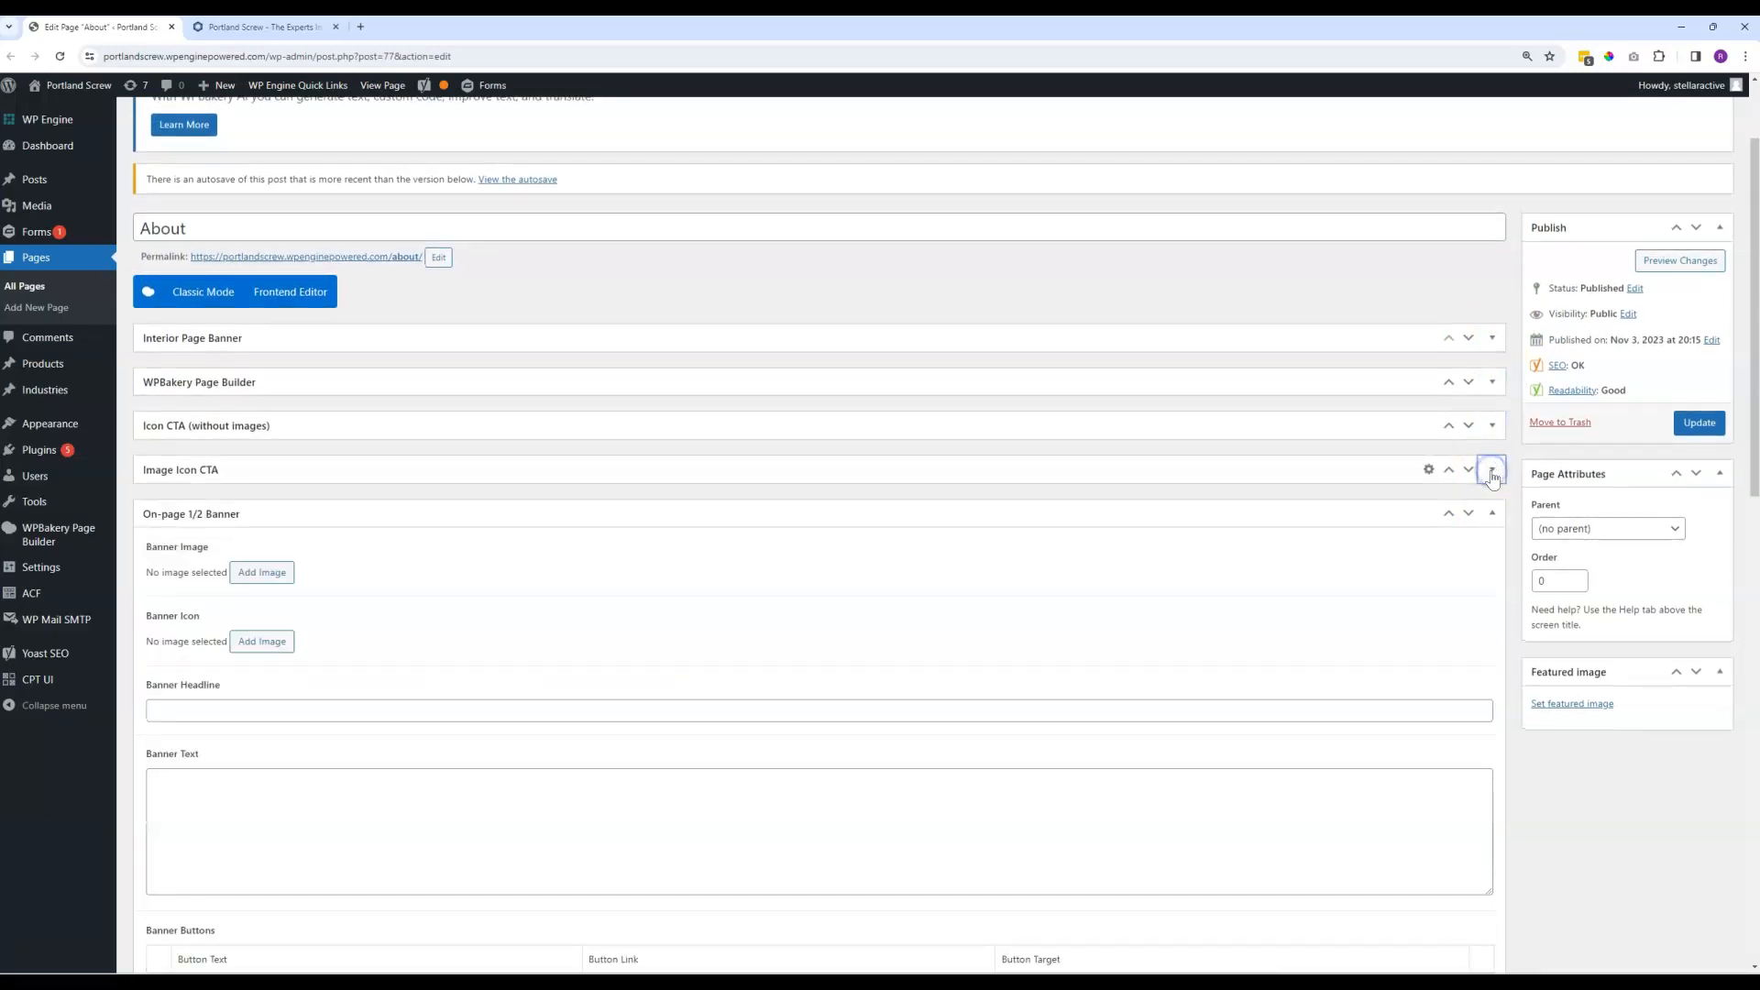
left_click(1492, 470)
left_click(1493, 427)
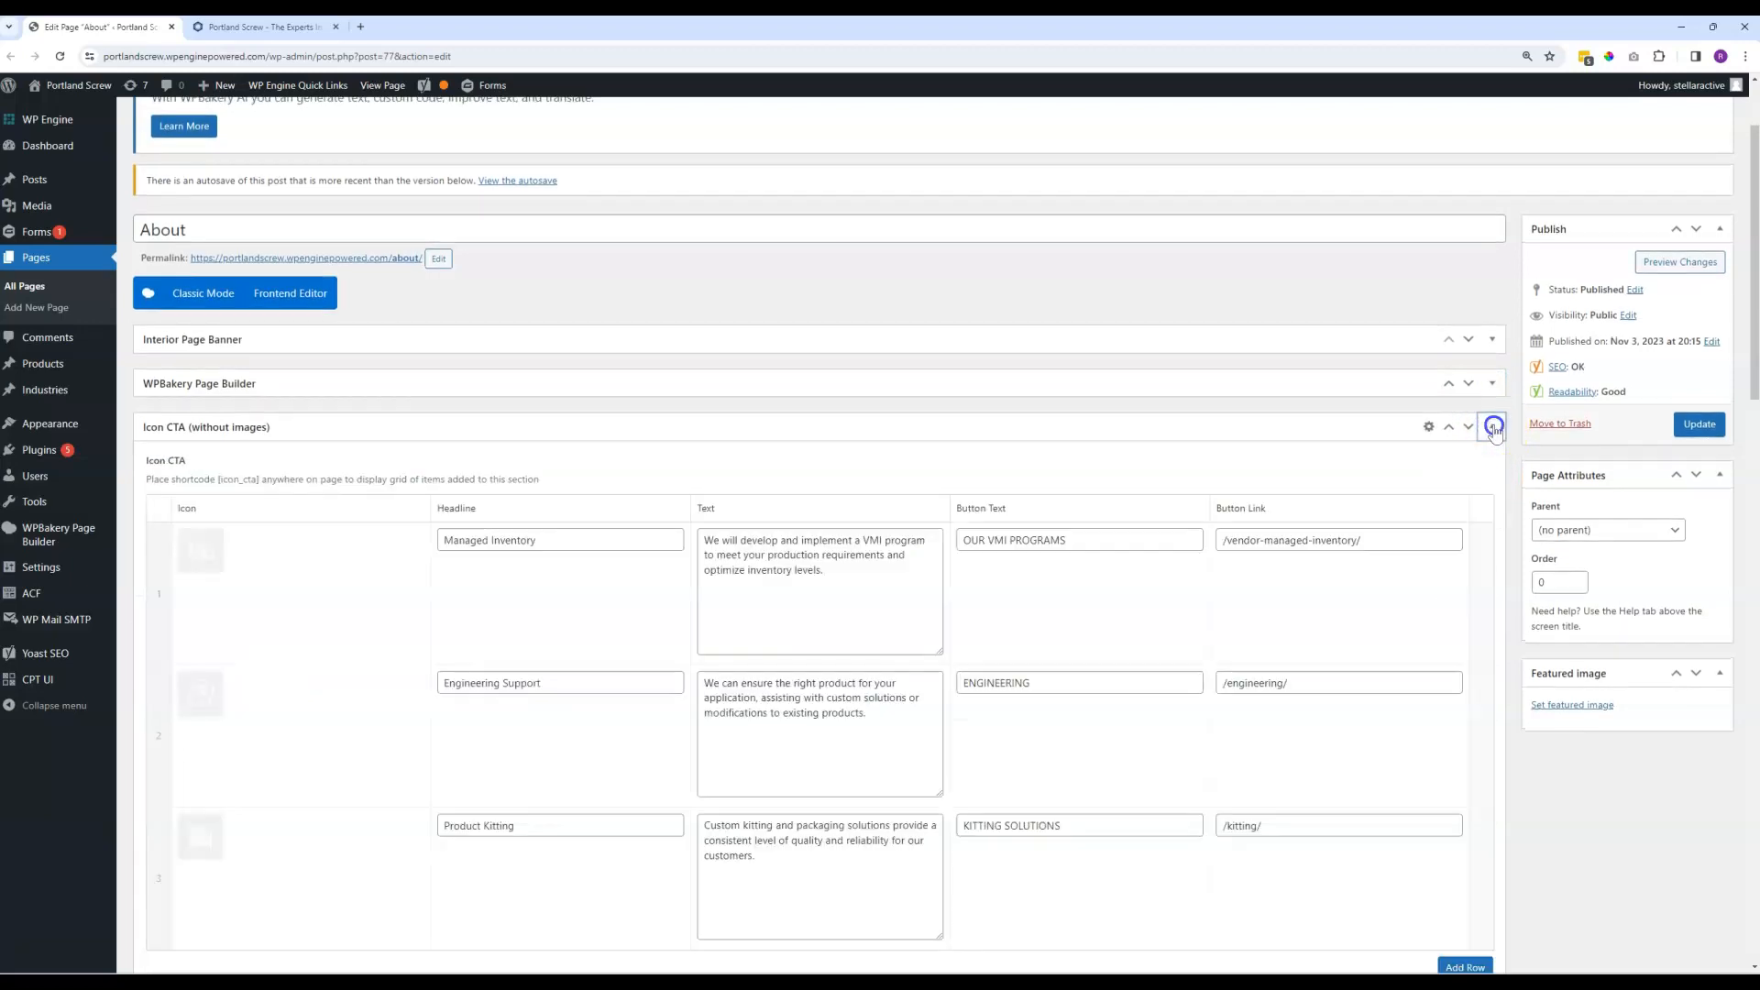
left_click(1494, 429)
left_click(1492, 469)
left_click_drag(1162, 459, 1120, 489)
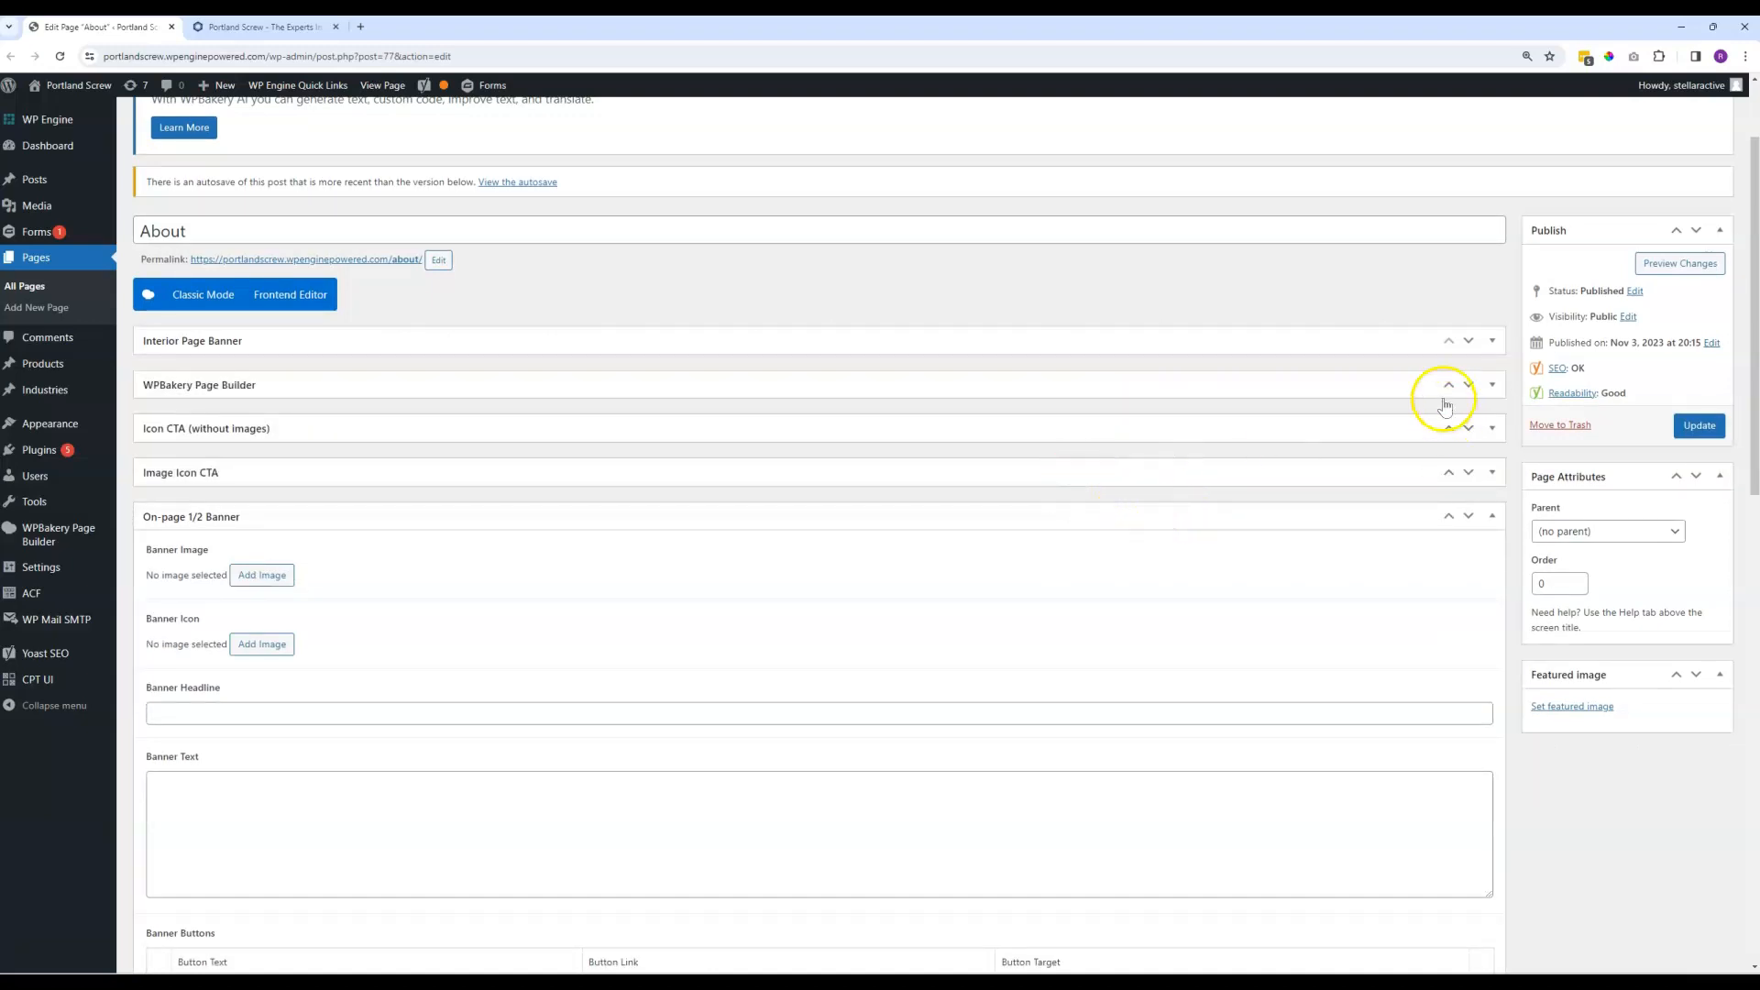
left_click(1491, 343)
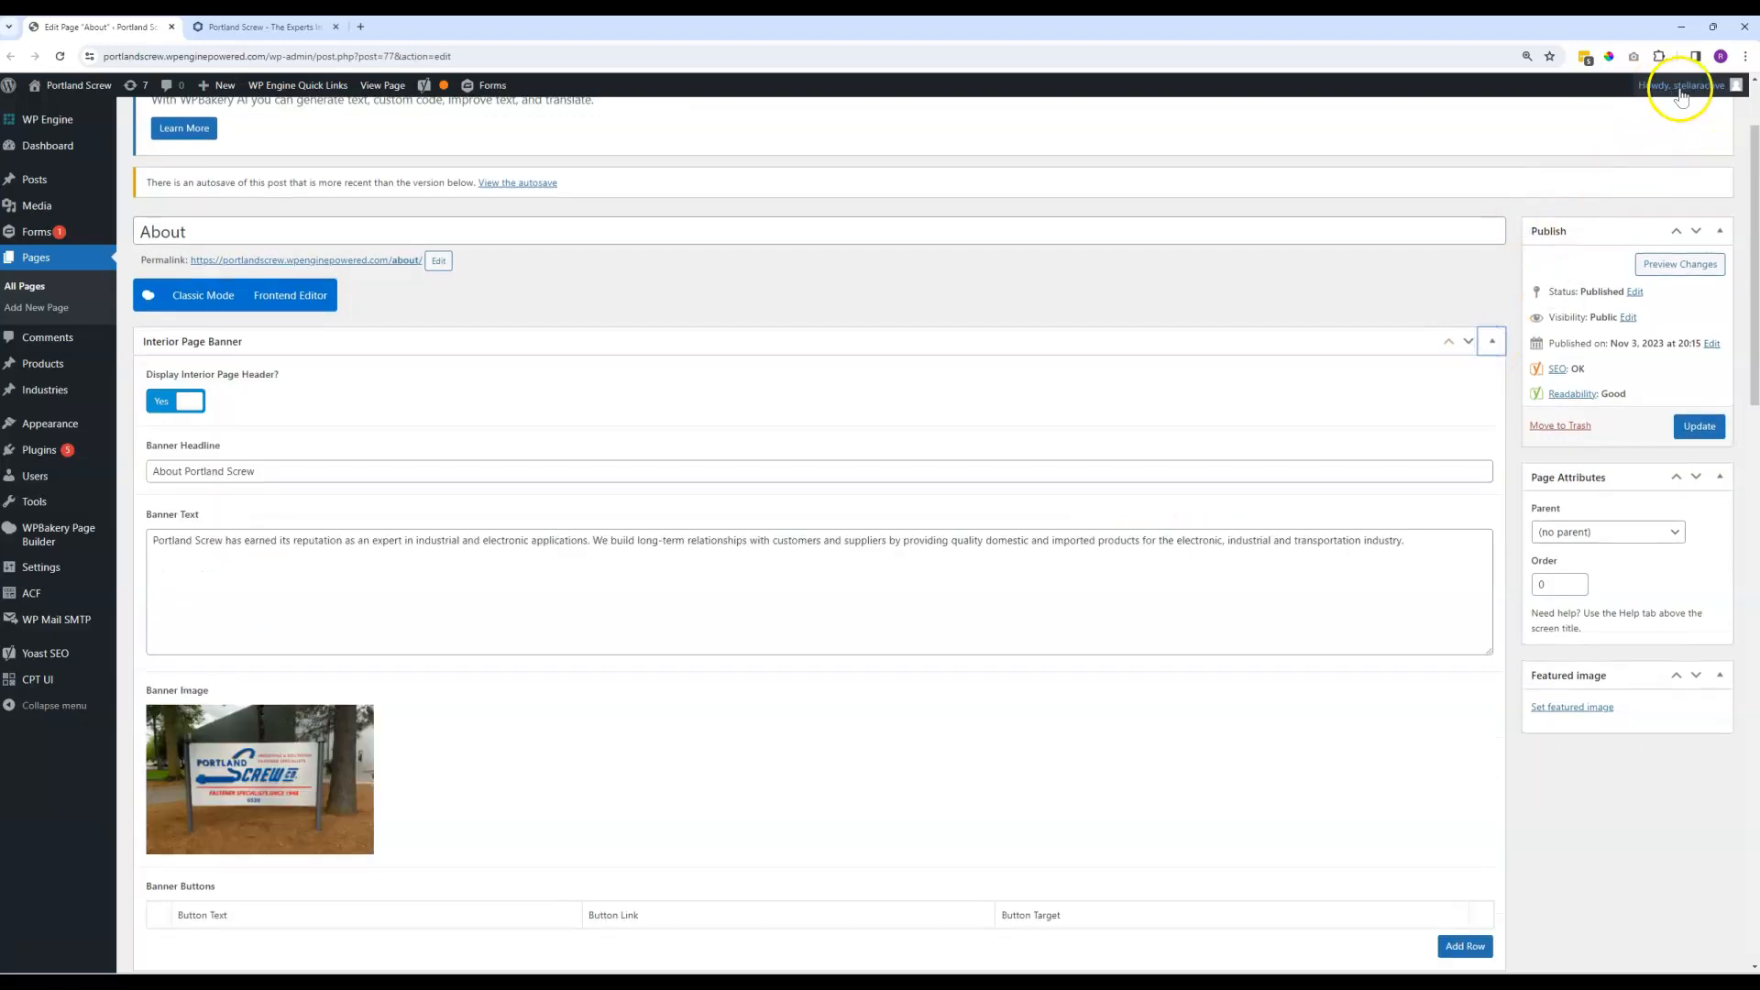
mouse_move(1677, 92)
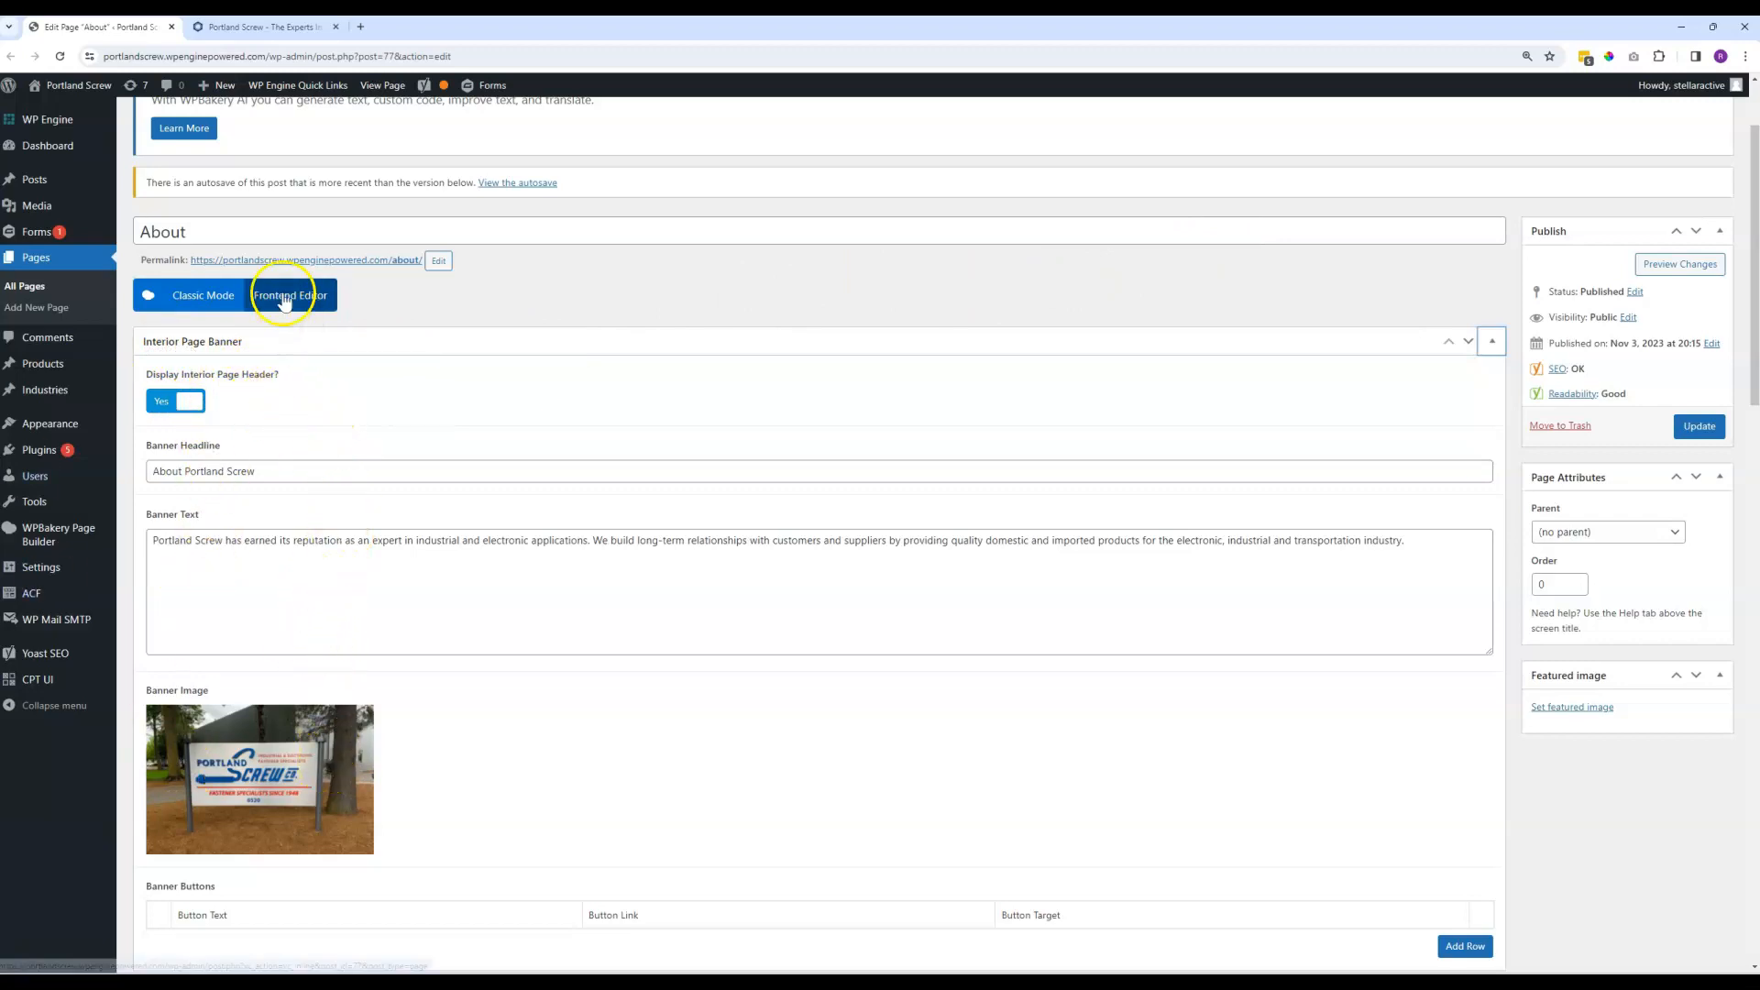
Compare the headline and paragraph in the live About banner with the Banner Headline and Banner Text fields in the editor.
left_click(257, 27)
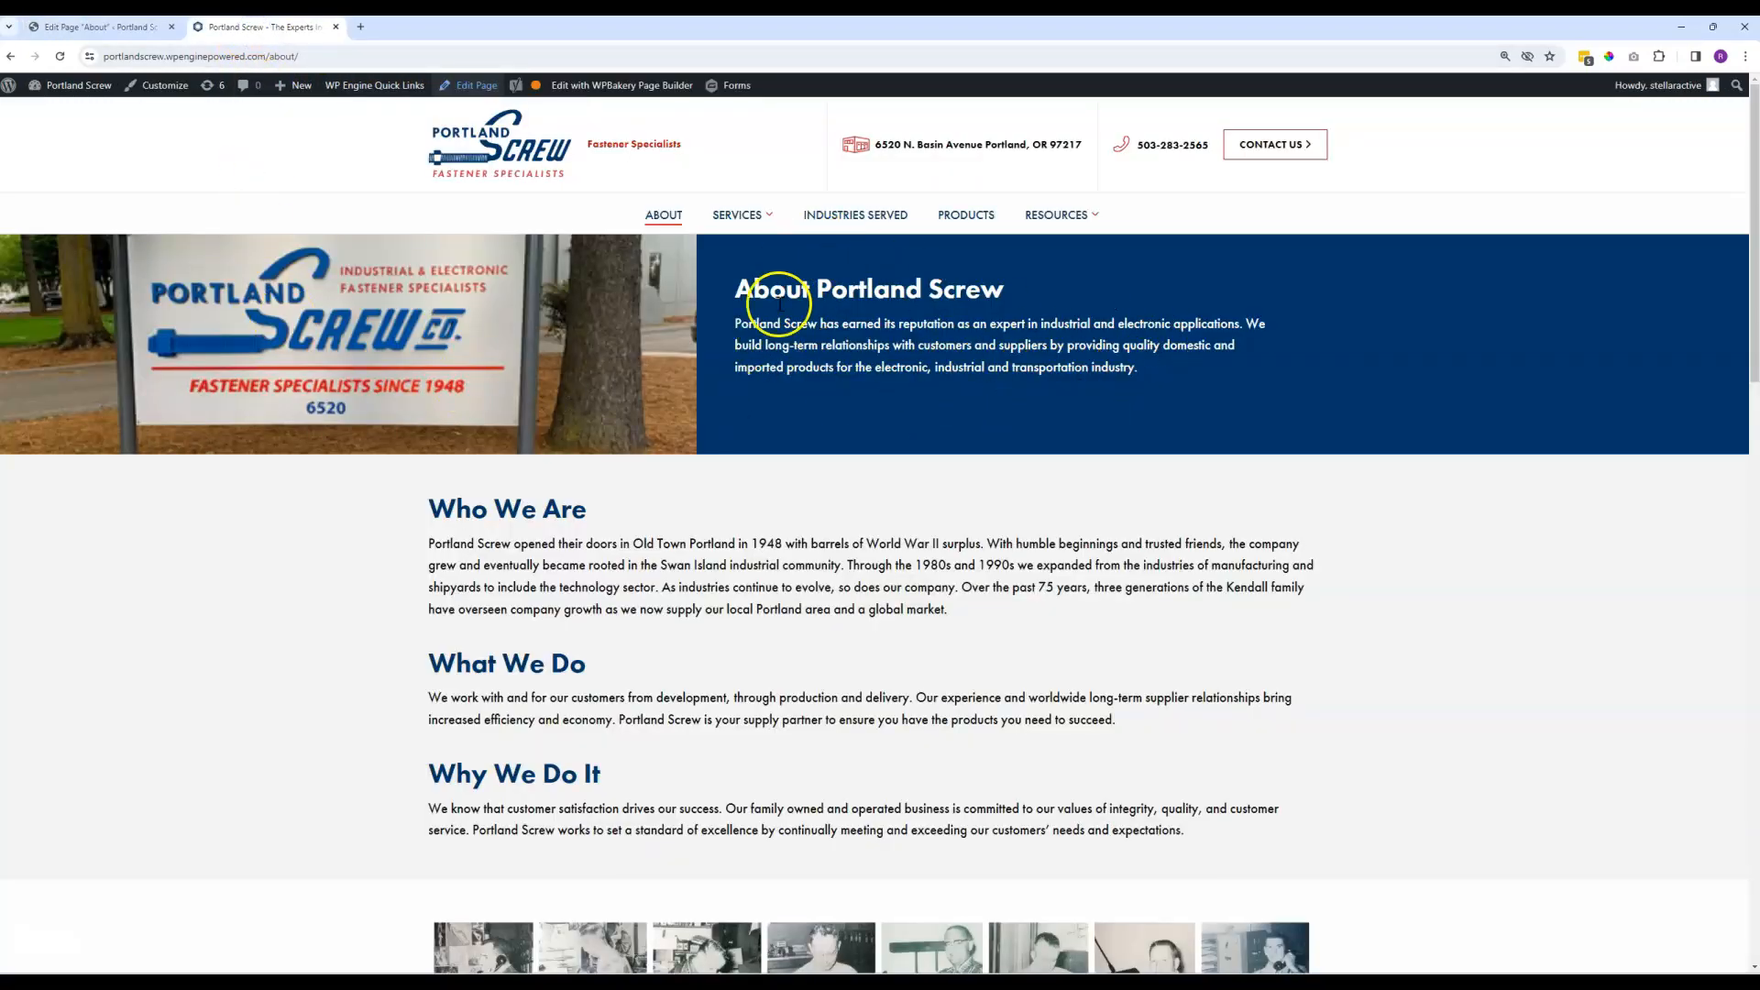
left_click_drag(753, 290, 995, 291)
left_click_drag(1123, 374, 739, 327)
left_click(96, 27)
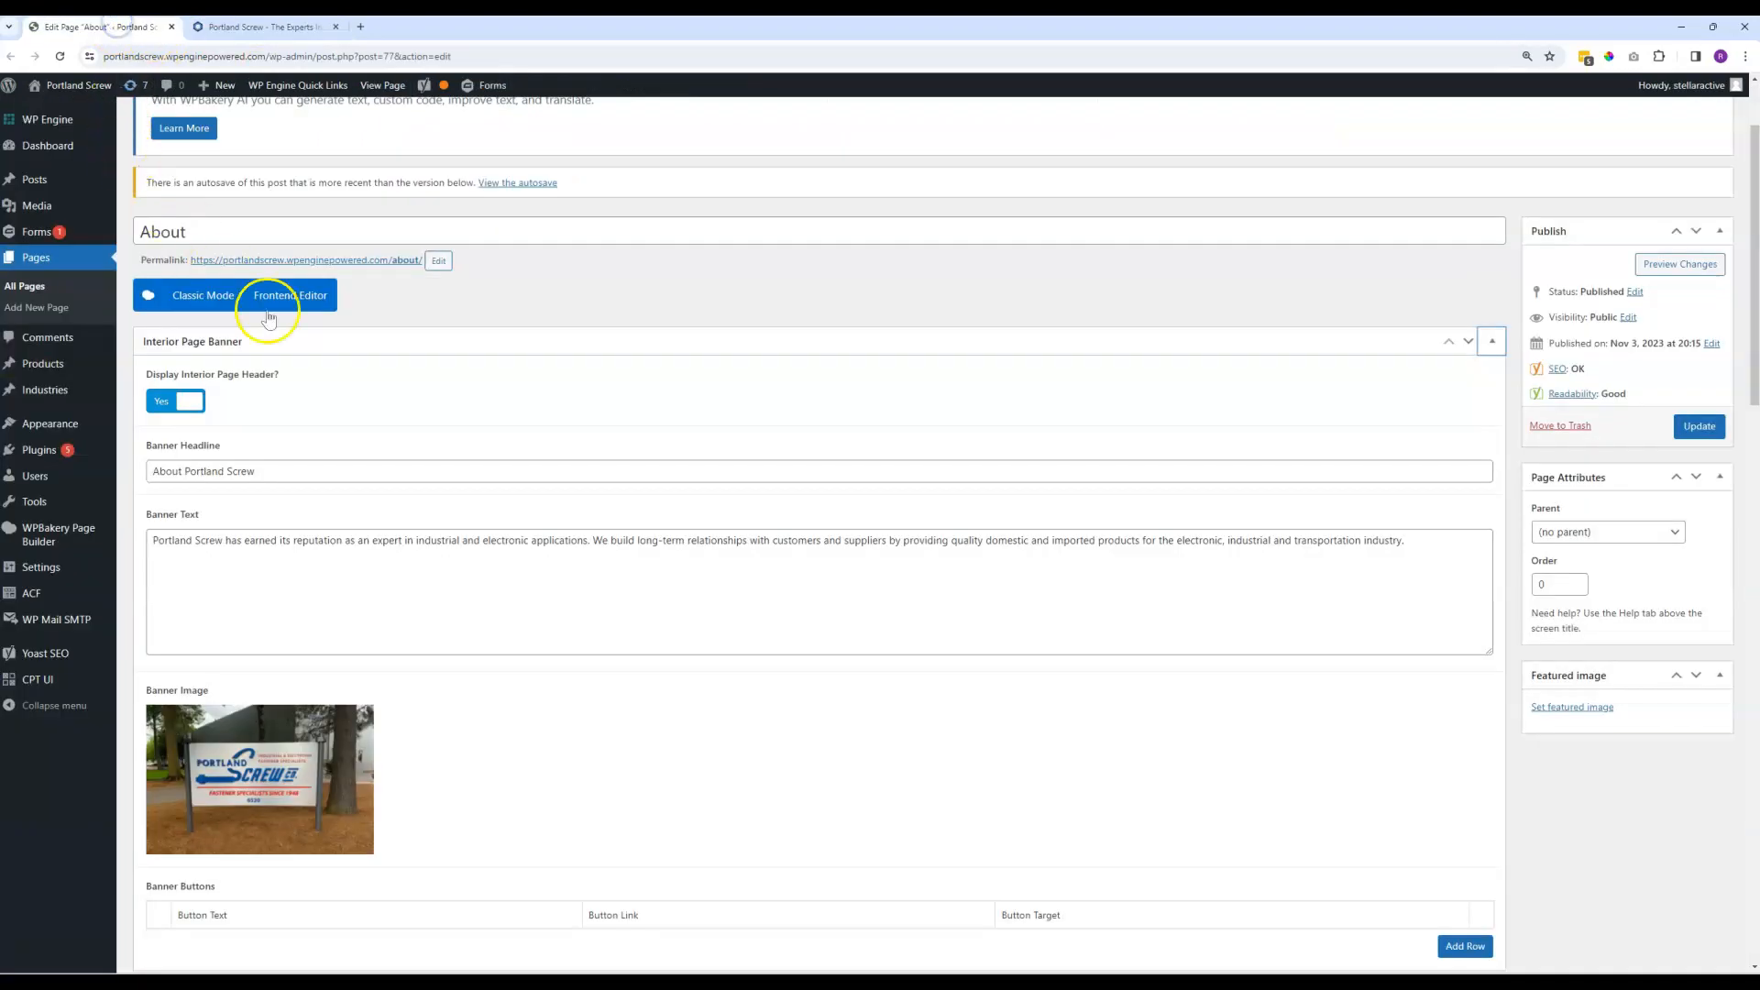
left_click_drag(307, 473, 123, 474)
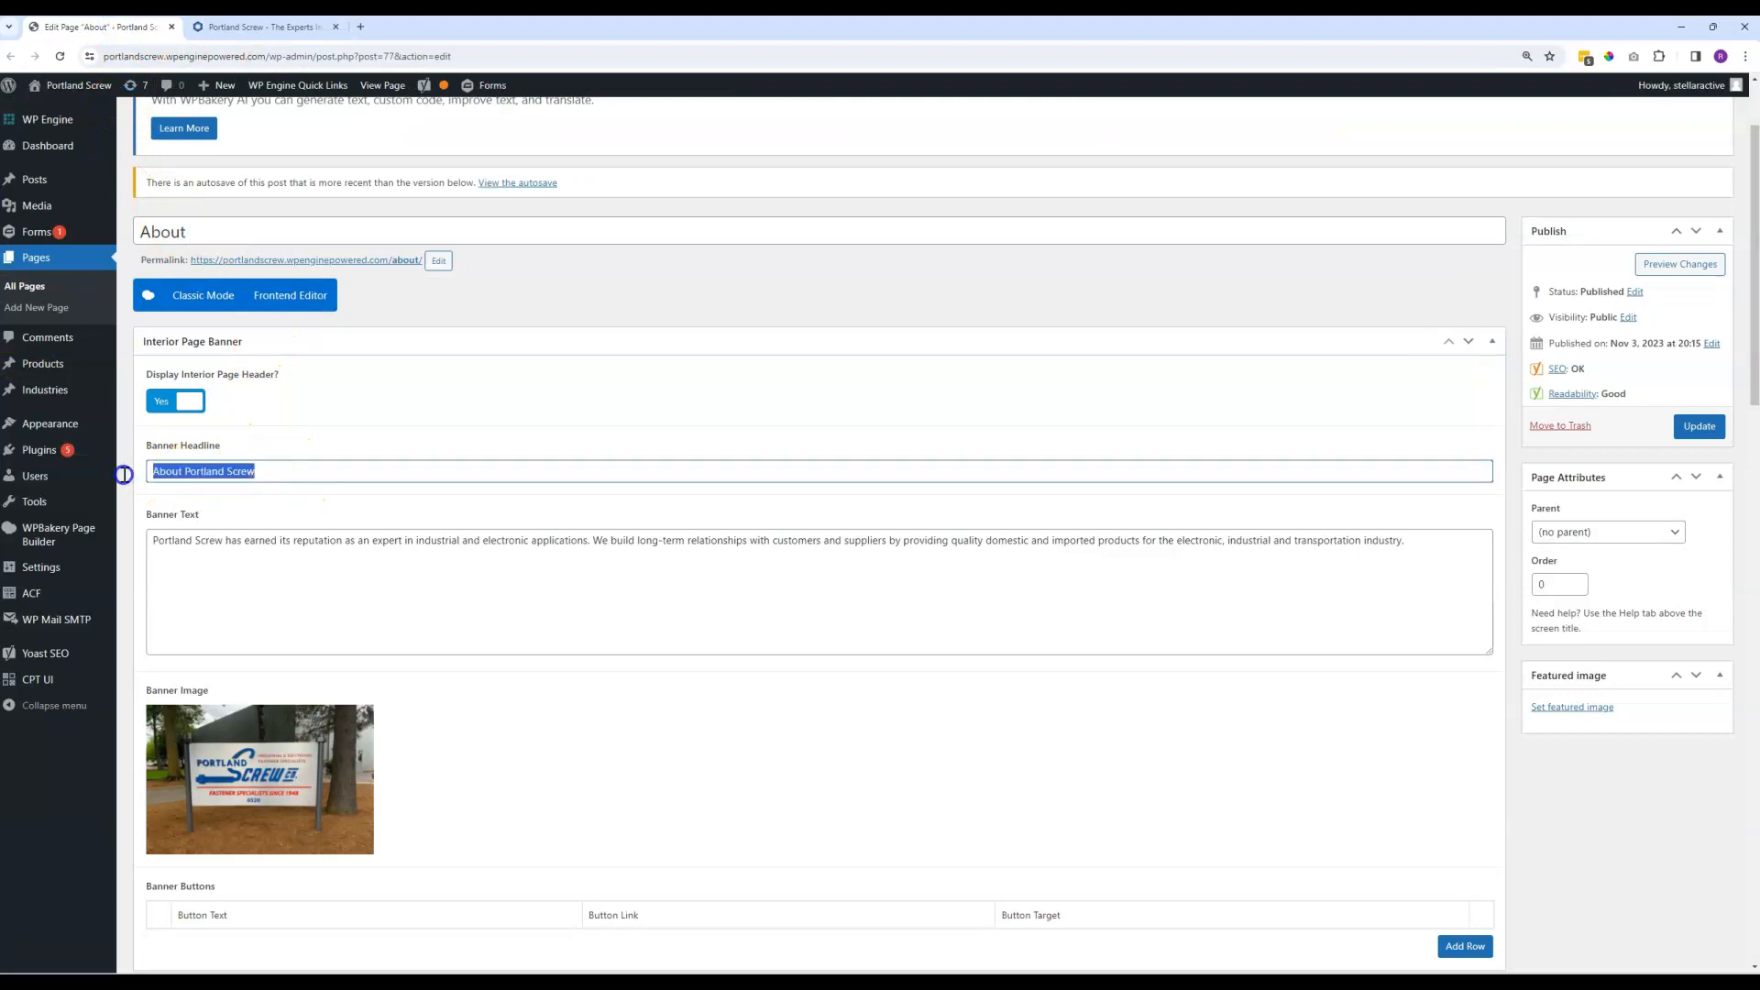
triple_click(345, 538)
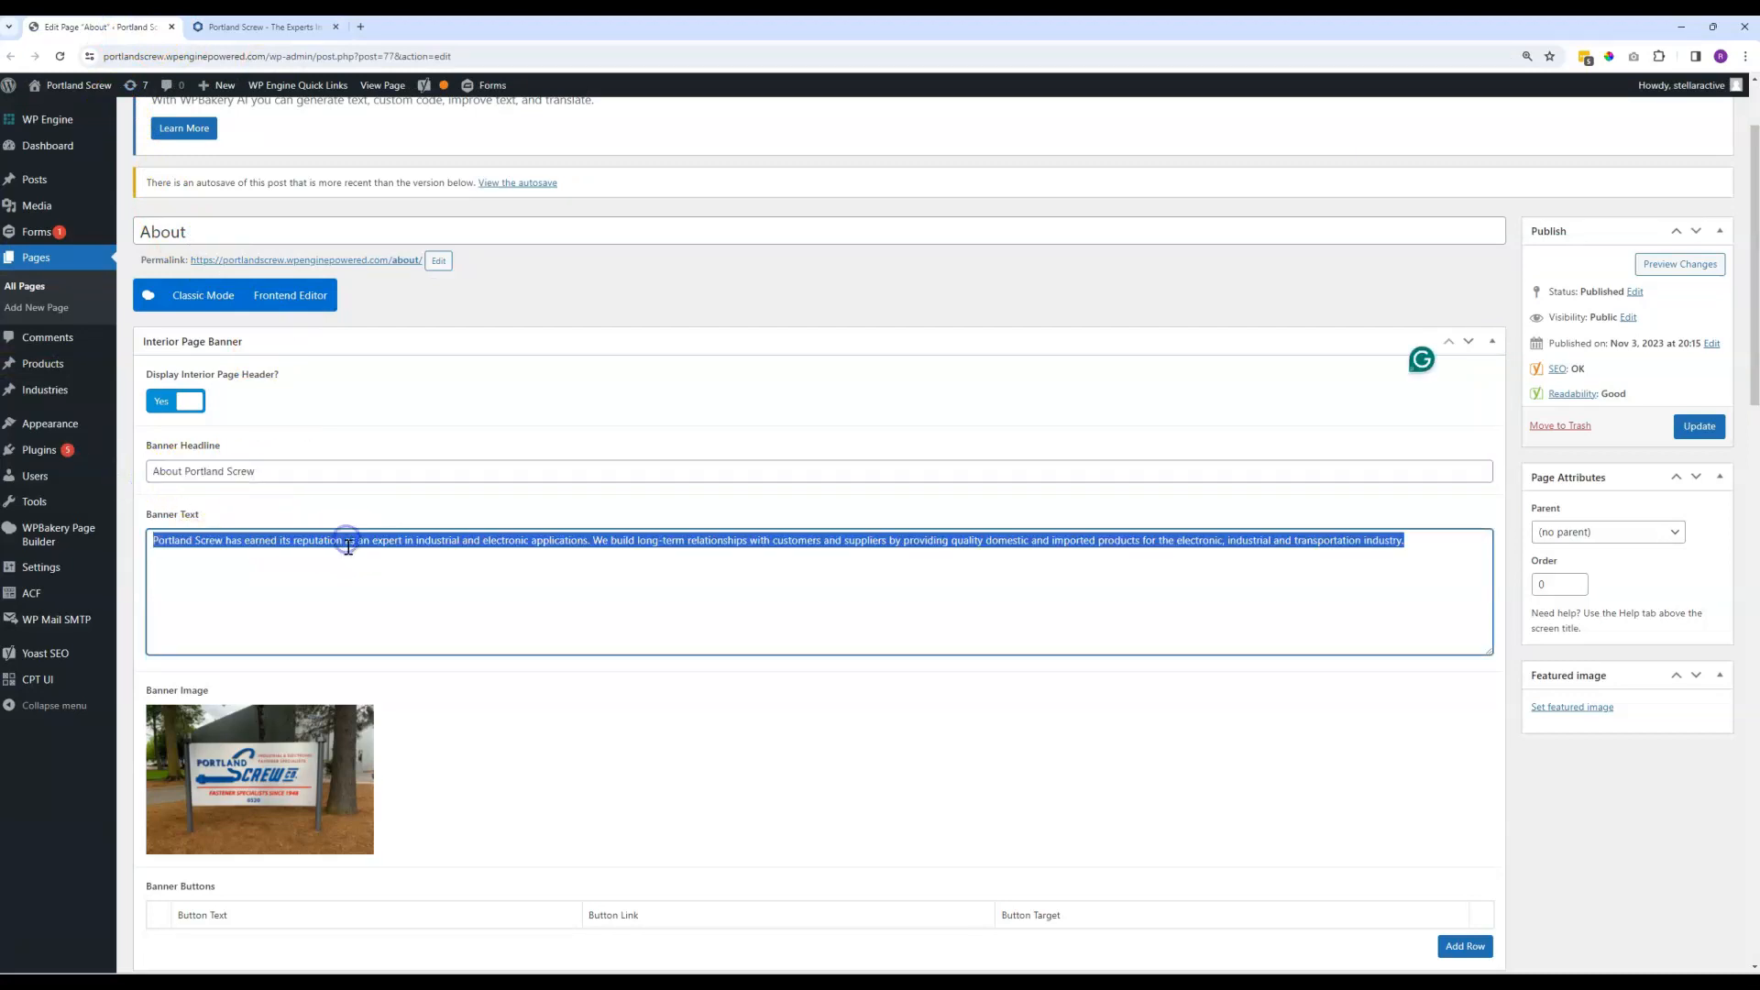
scroll(345, 538, "down", 2)
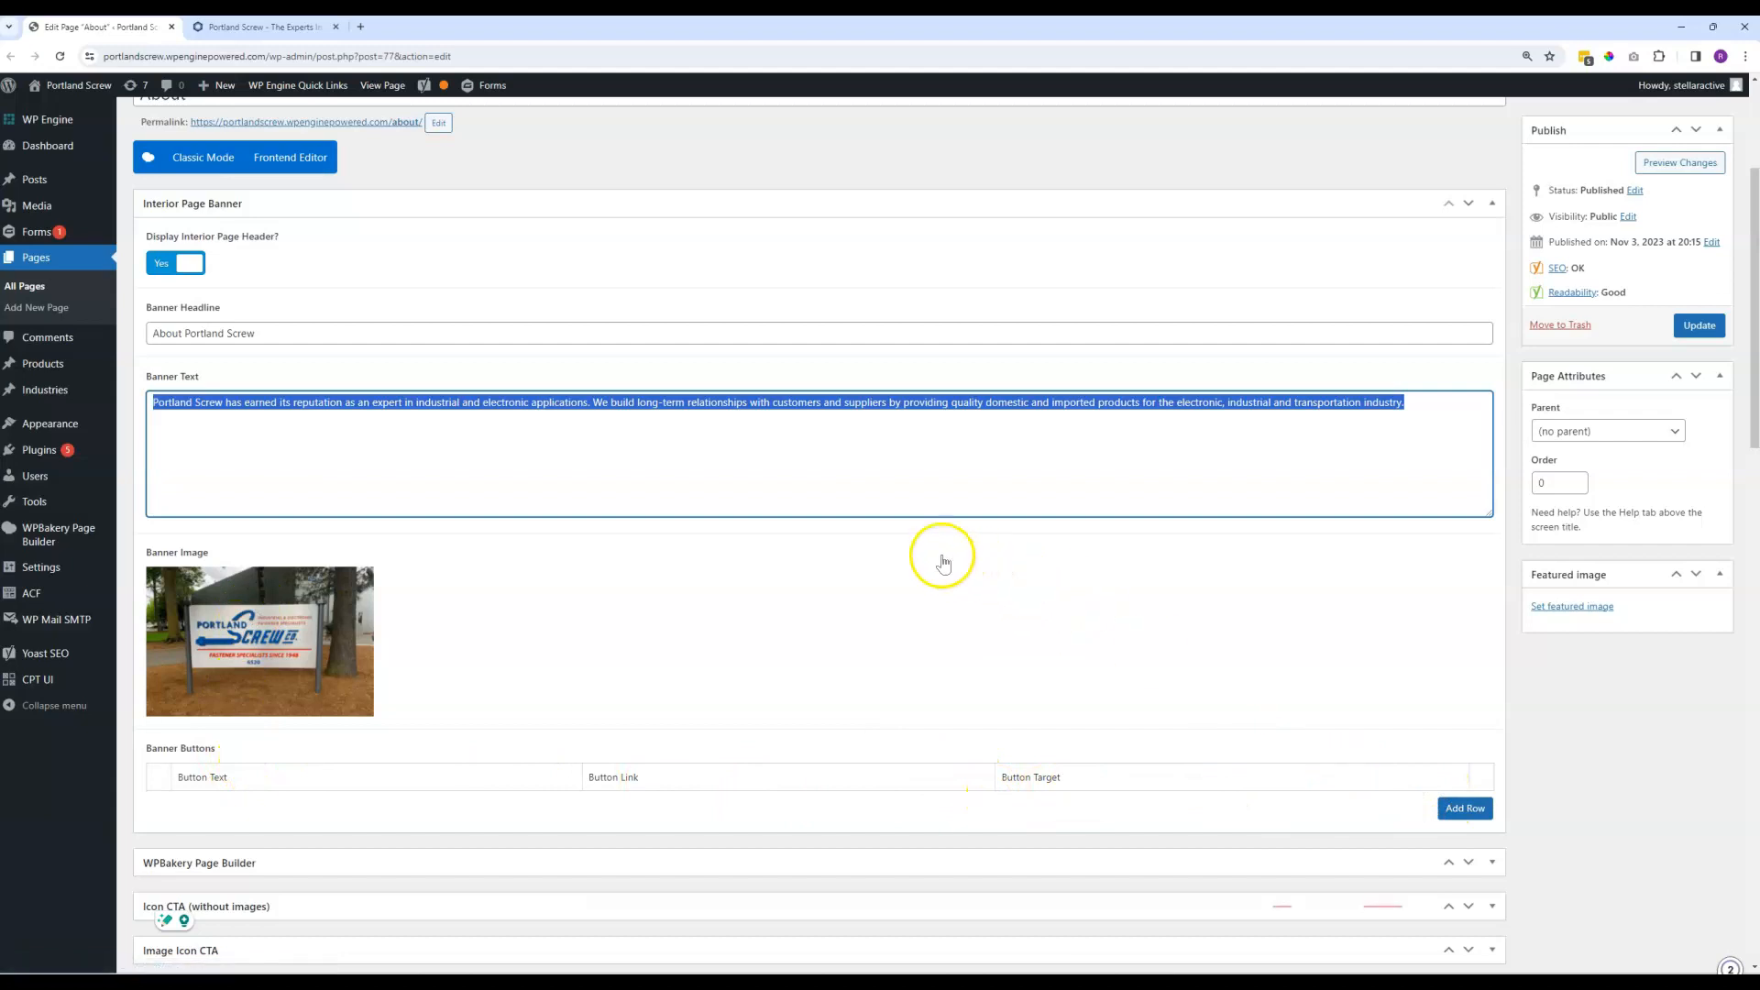
left_click(773, 446)
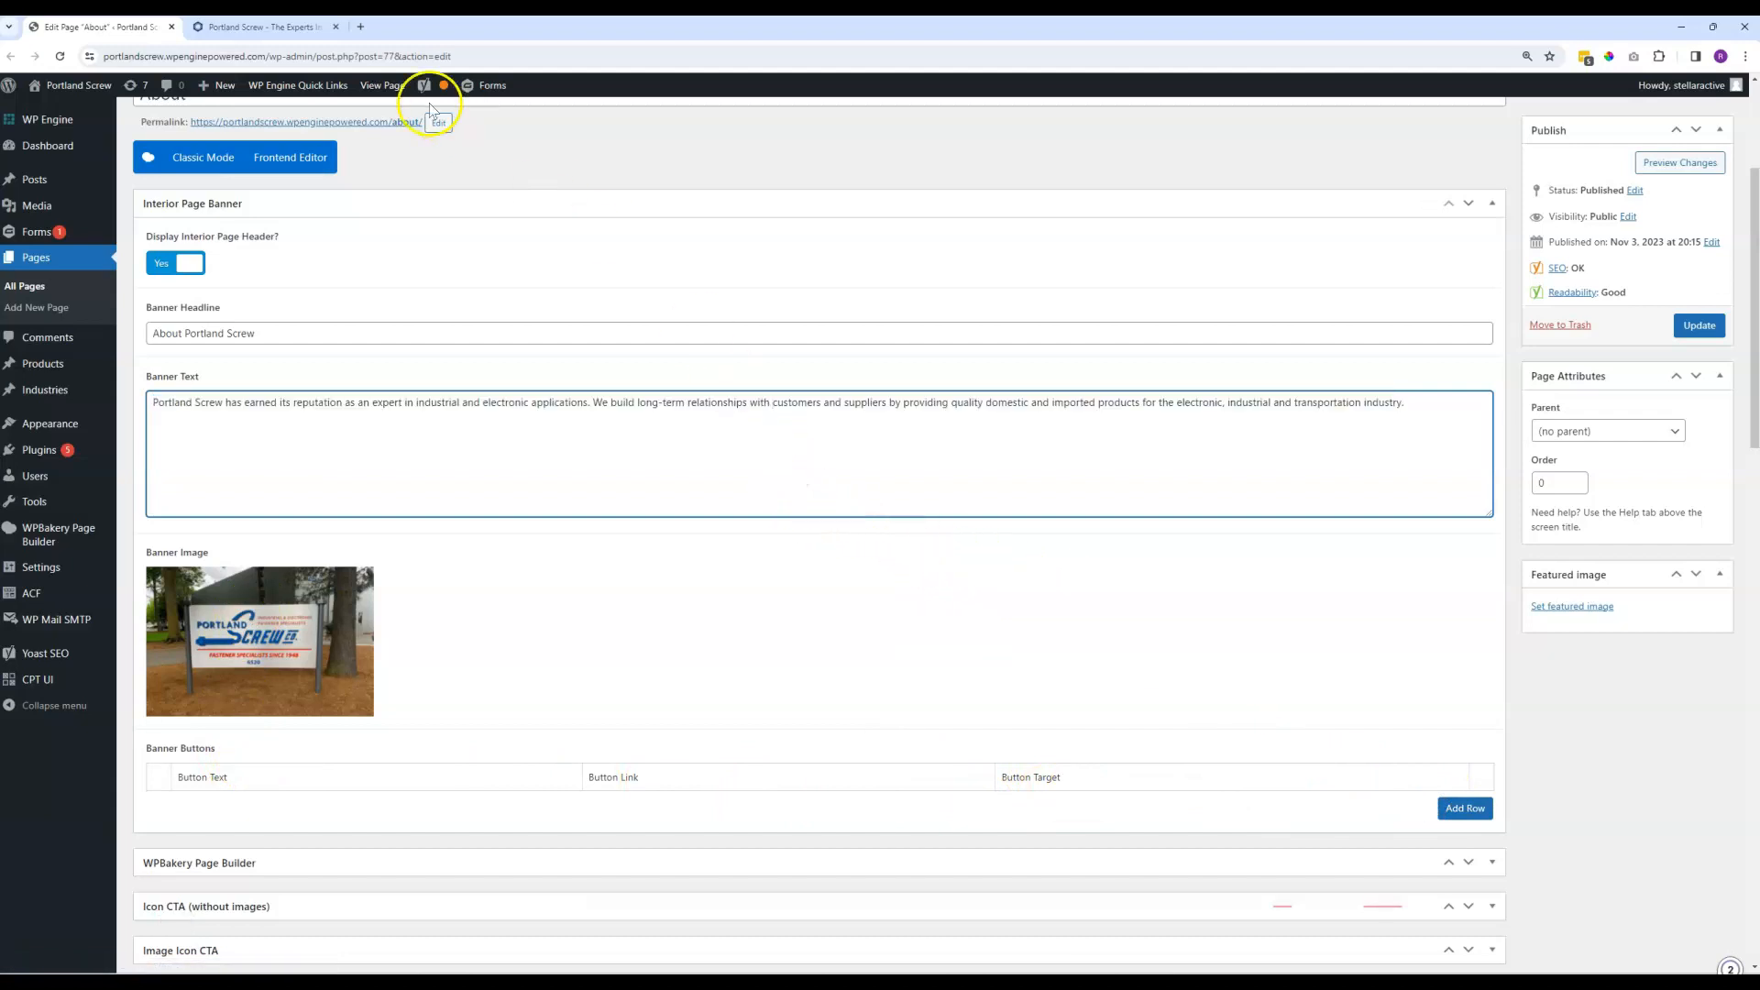
left_click(261, 26)
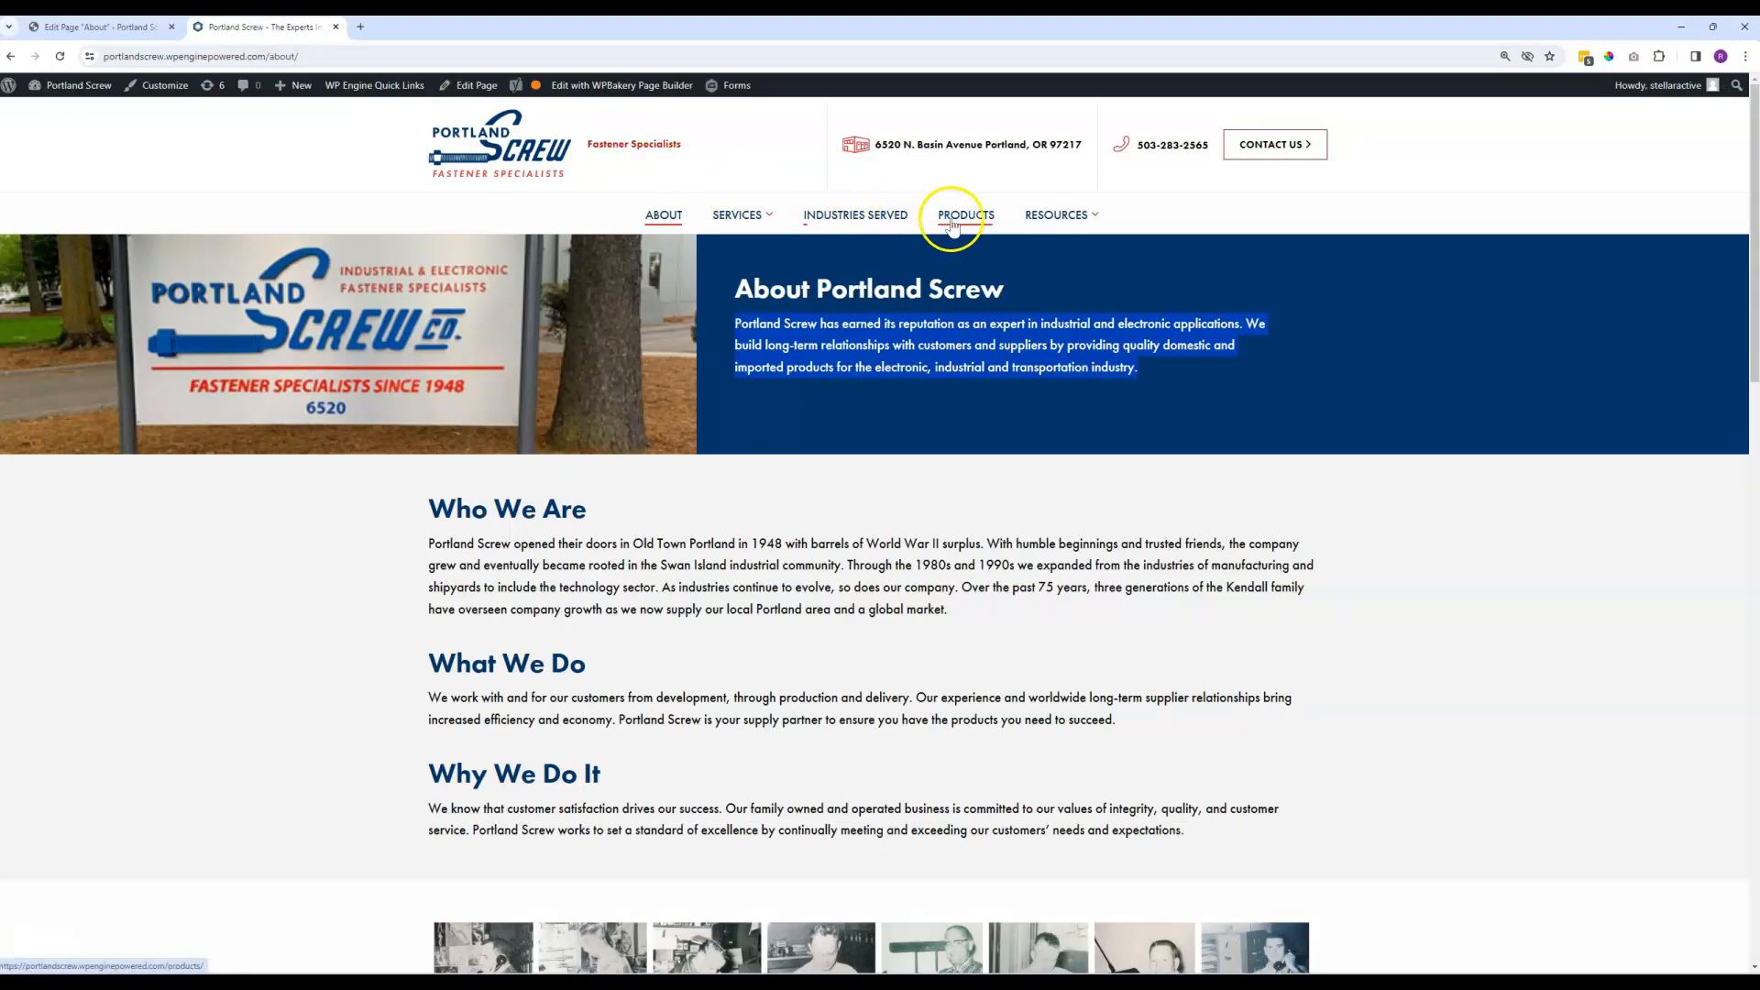
Append "new text" to the About page's Banner Headline in the editor and update the page.
mouse_move(740, 218)
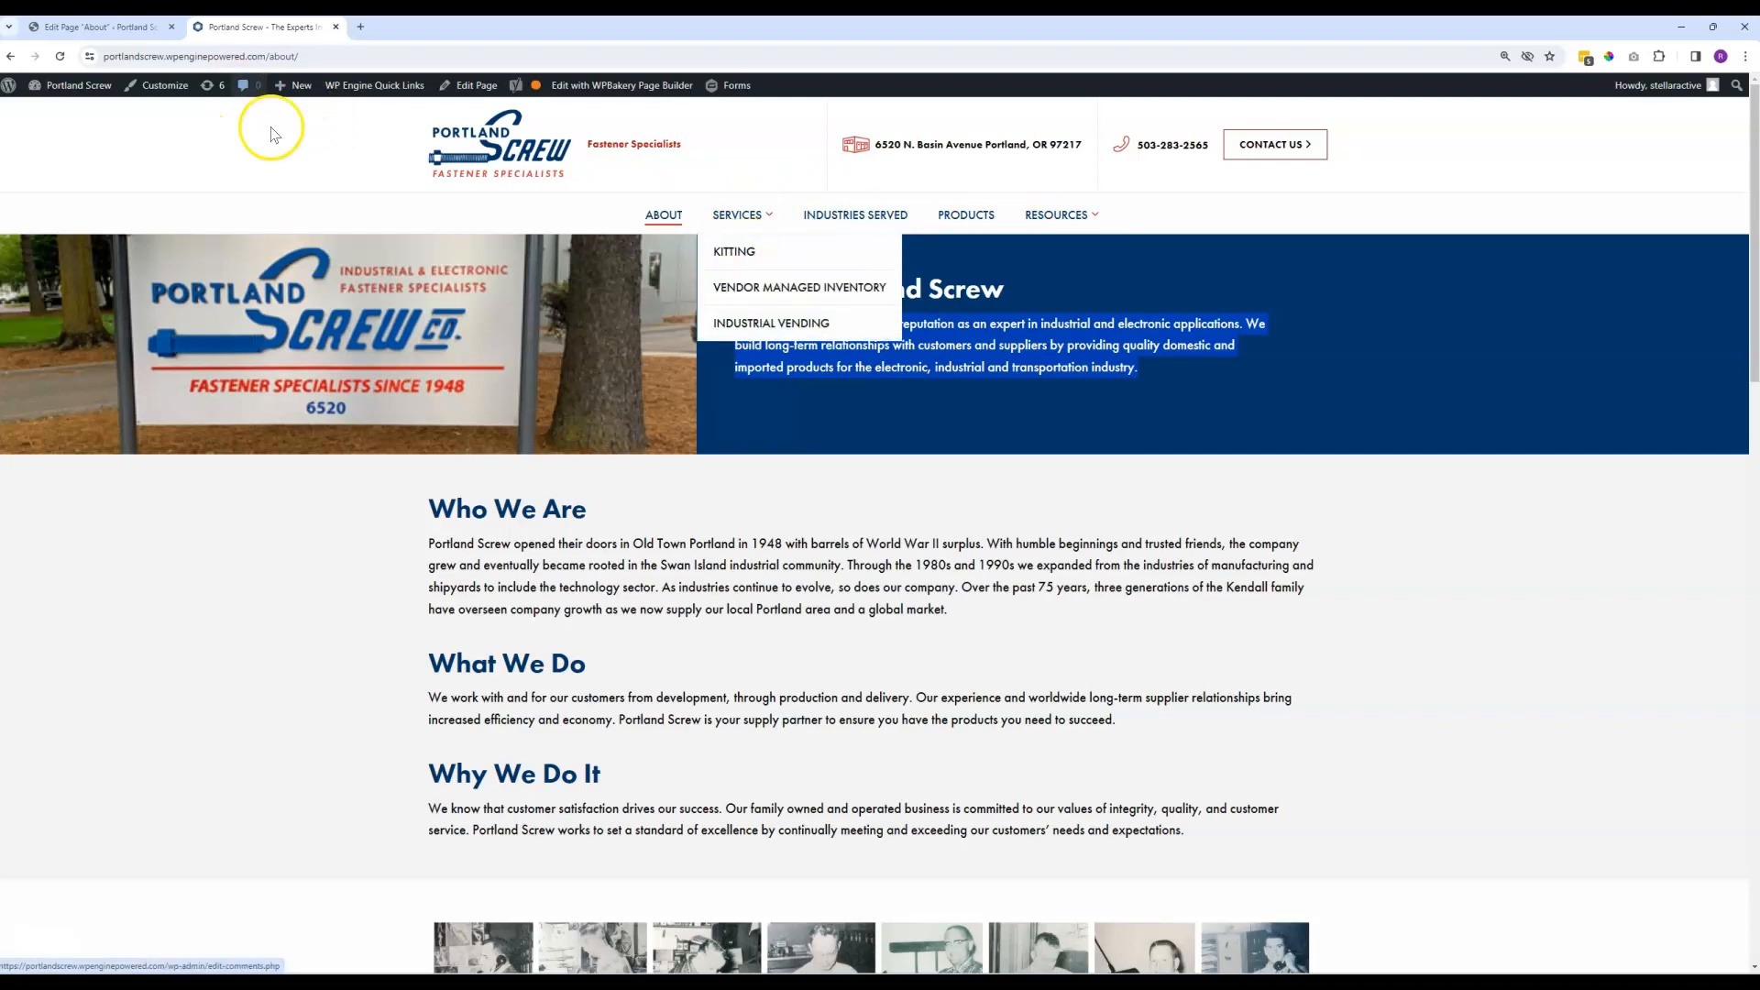
left_click(115, 26)
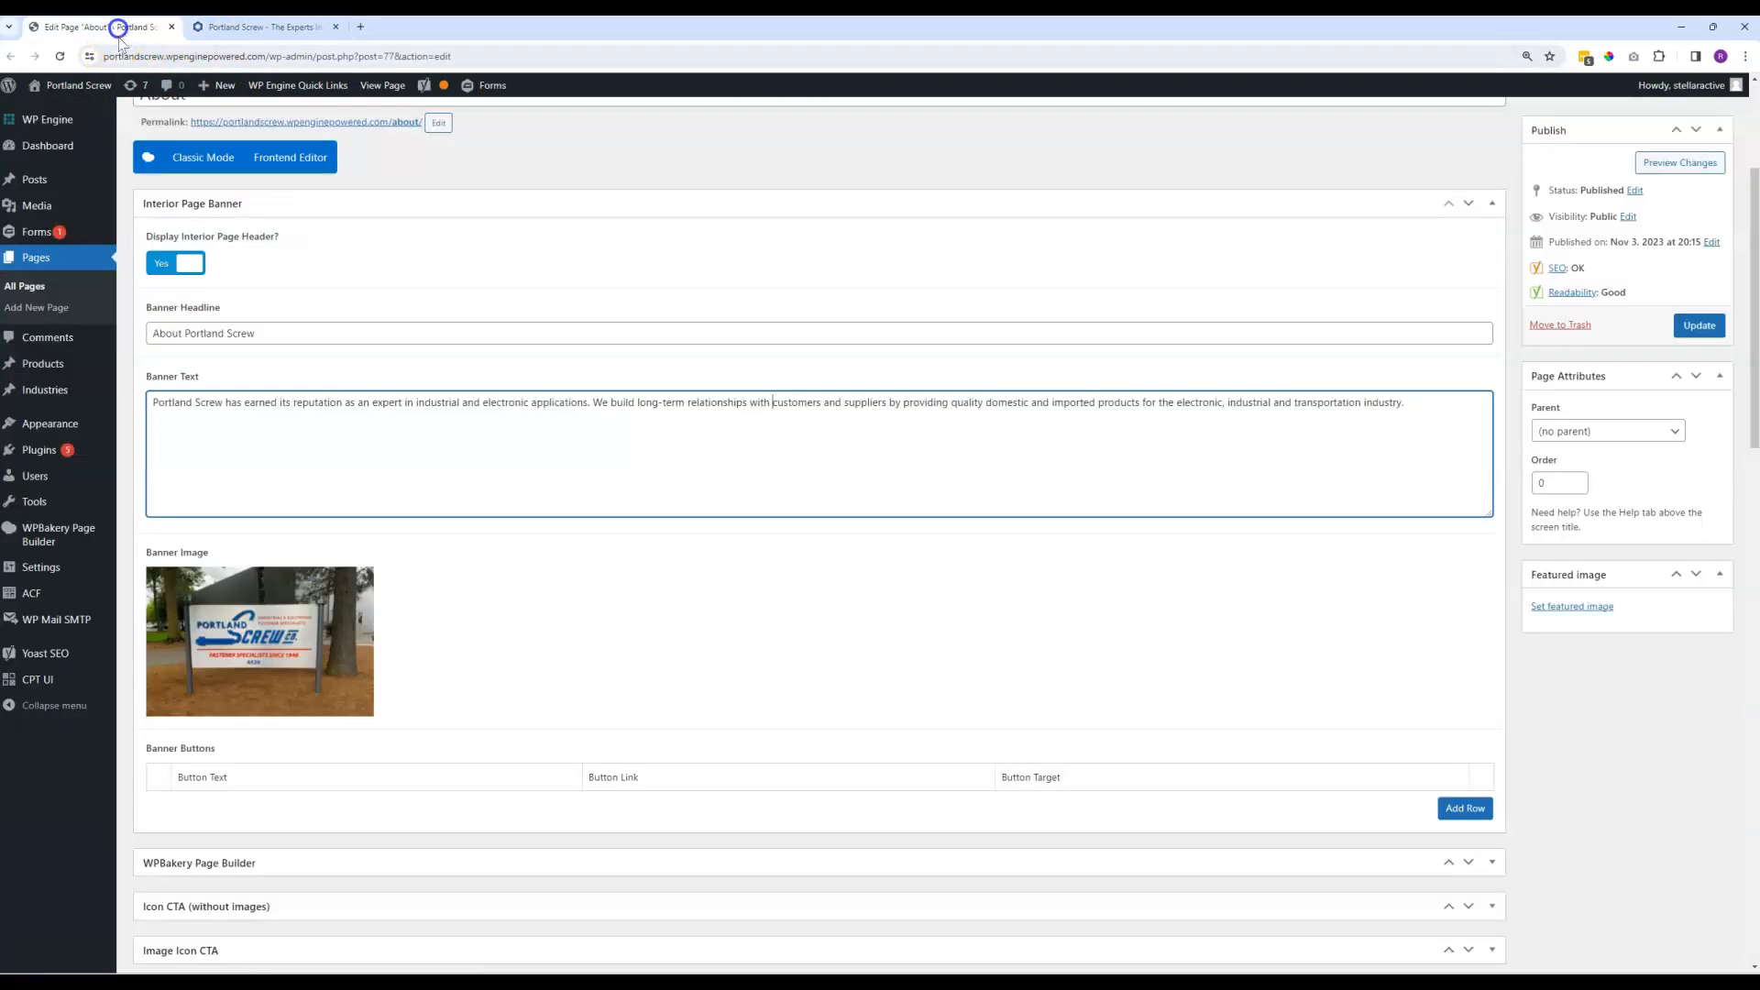
left_click(266, 449)
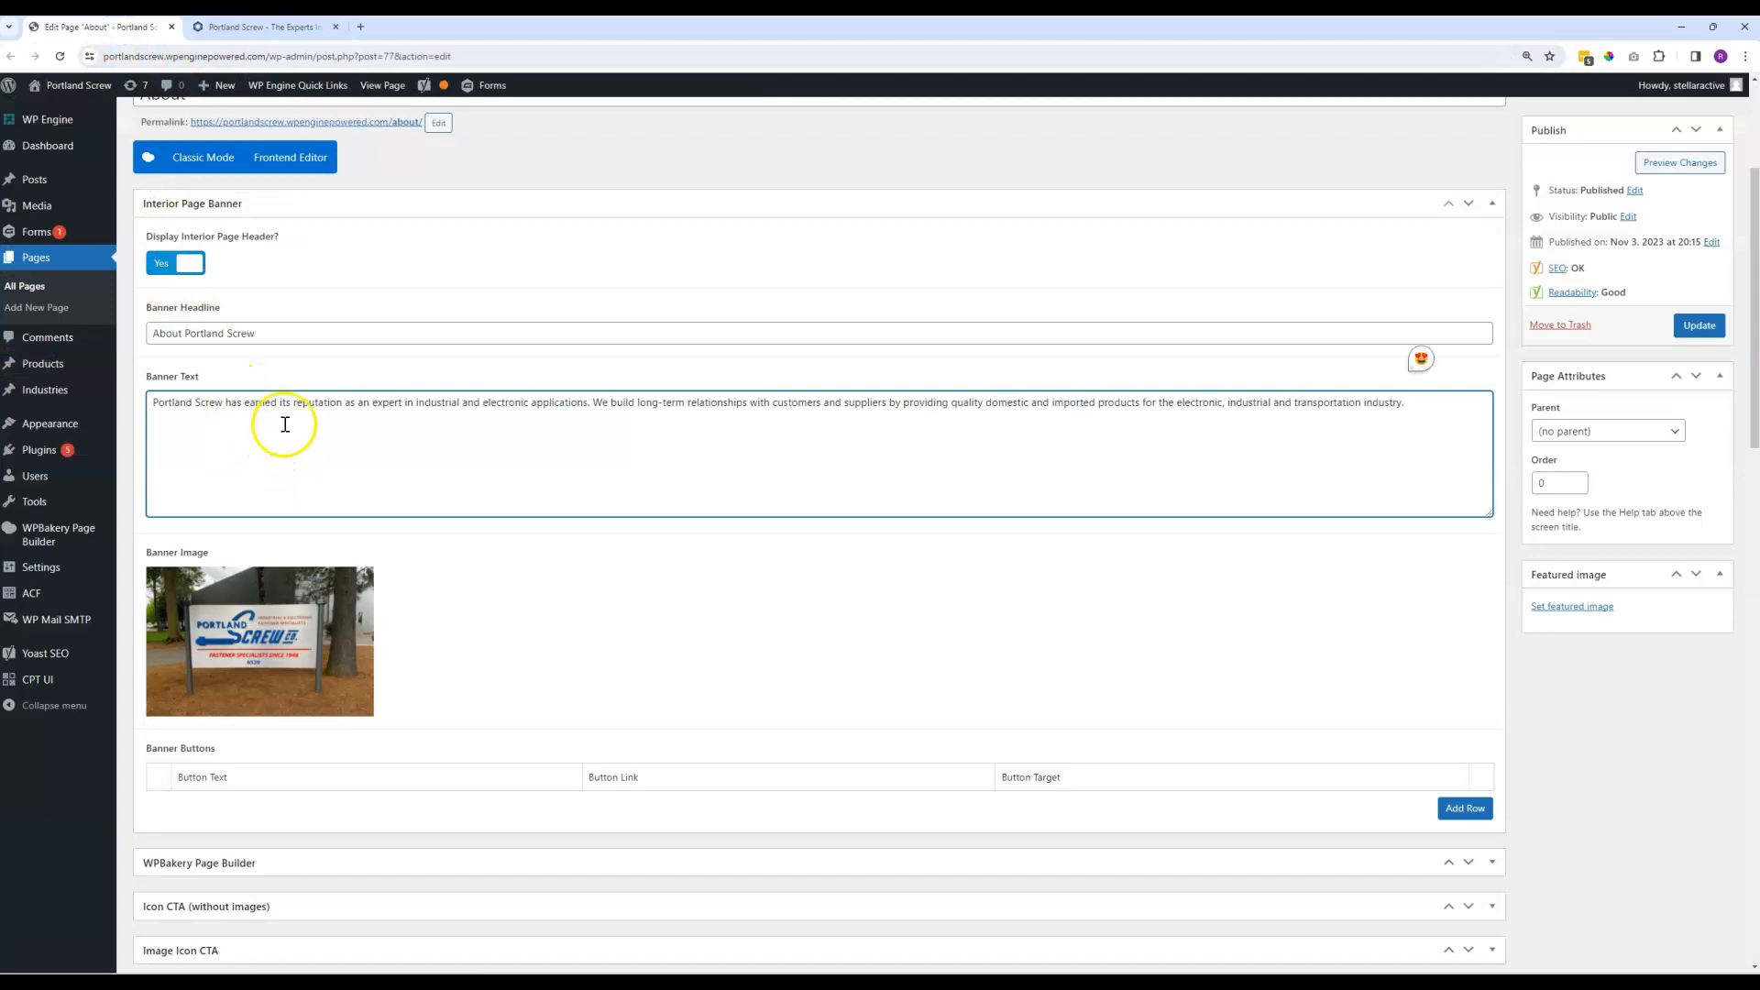
left_click(262, 333)
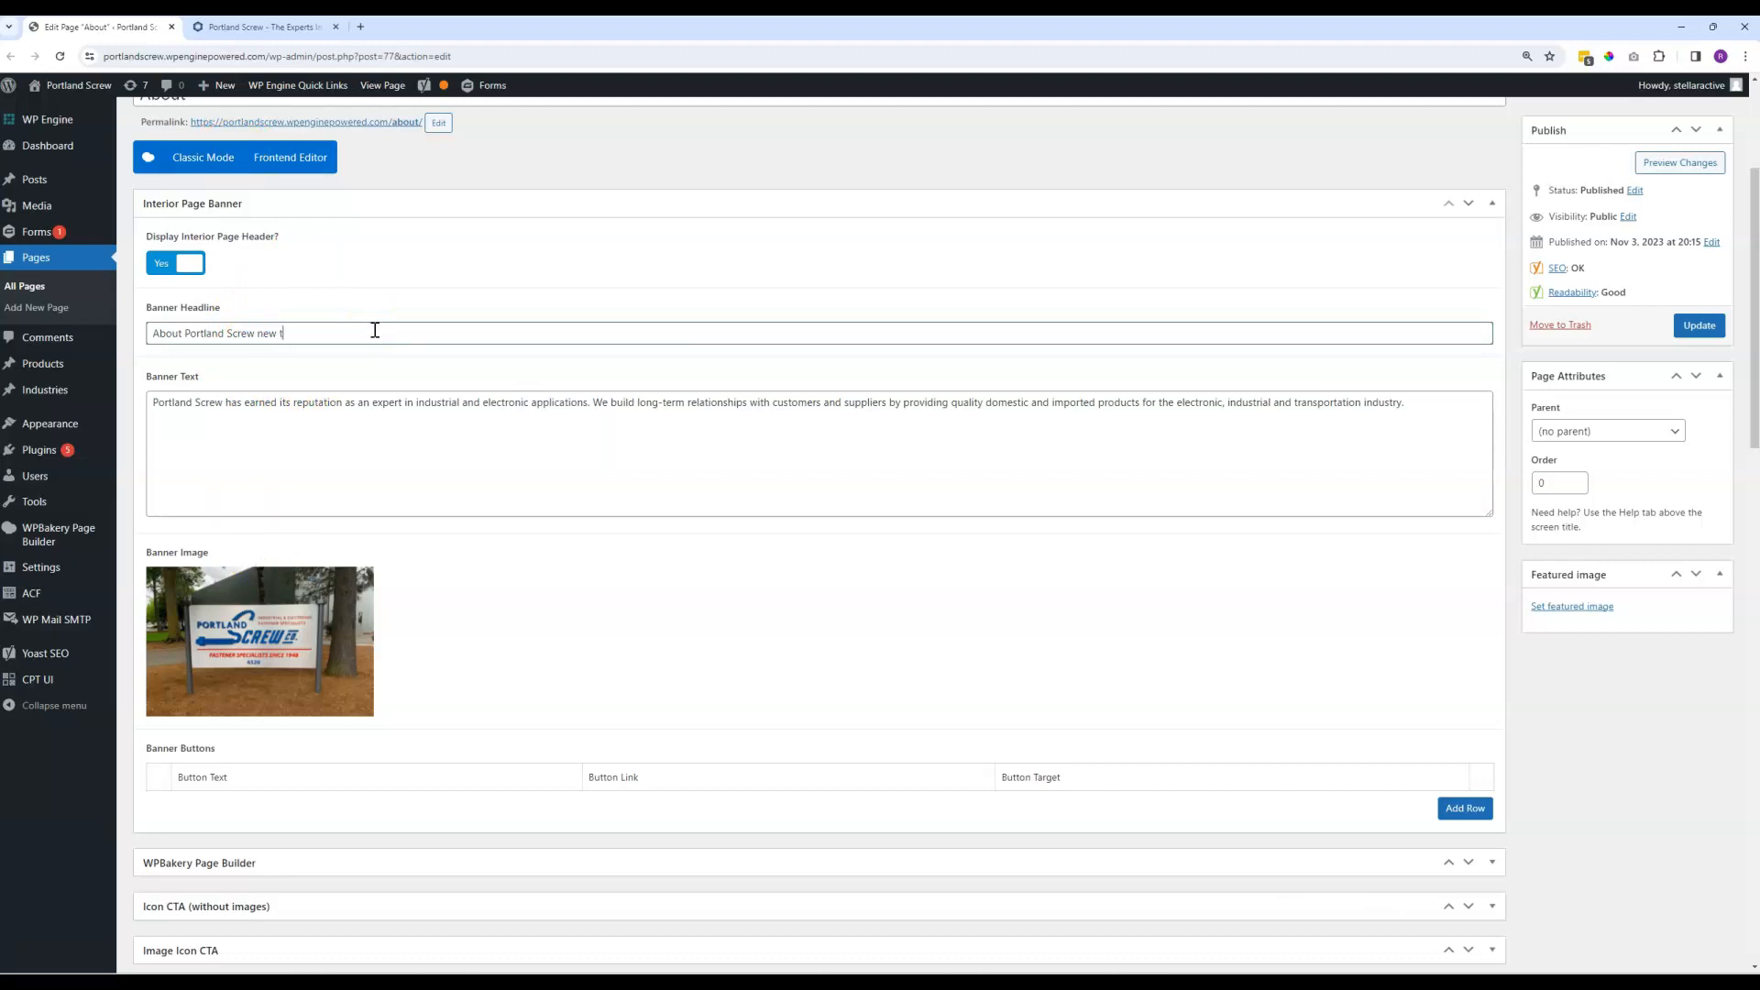
type("new text")
left_click(1697, 327)
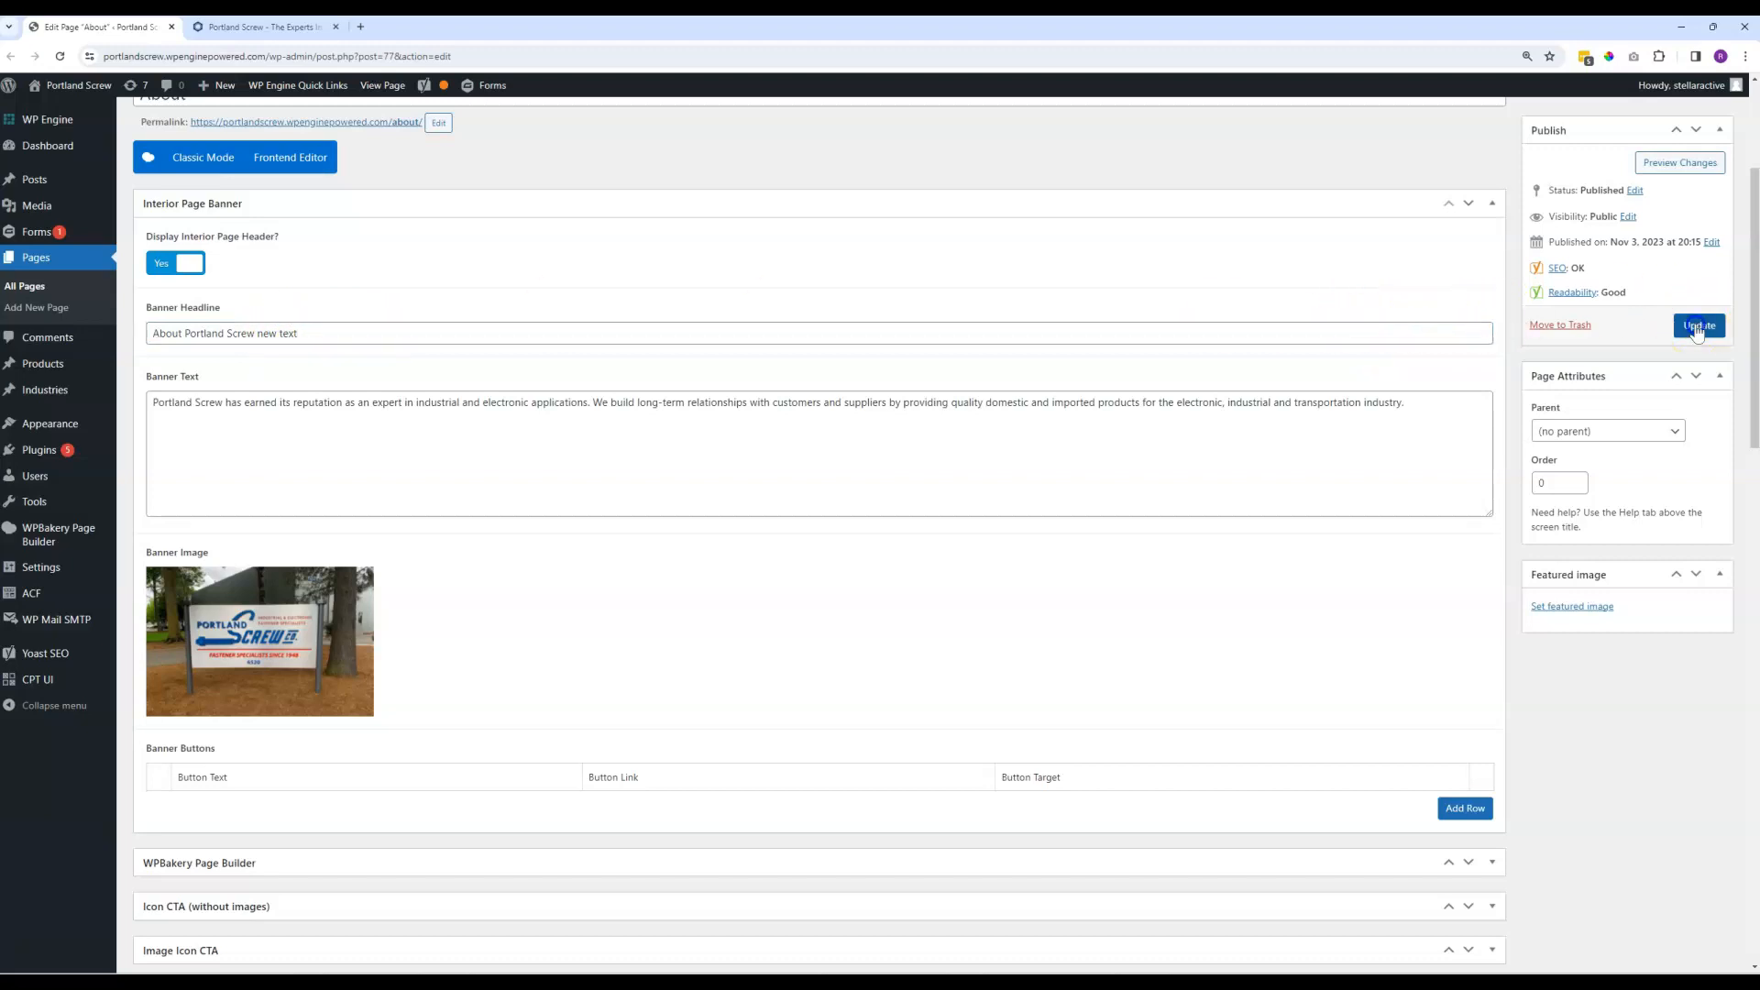
Reload the live About page and check the headline in its banner.
left_click(273, 26)
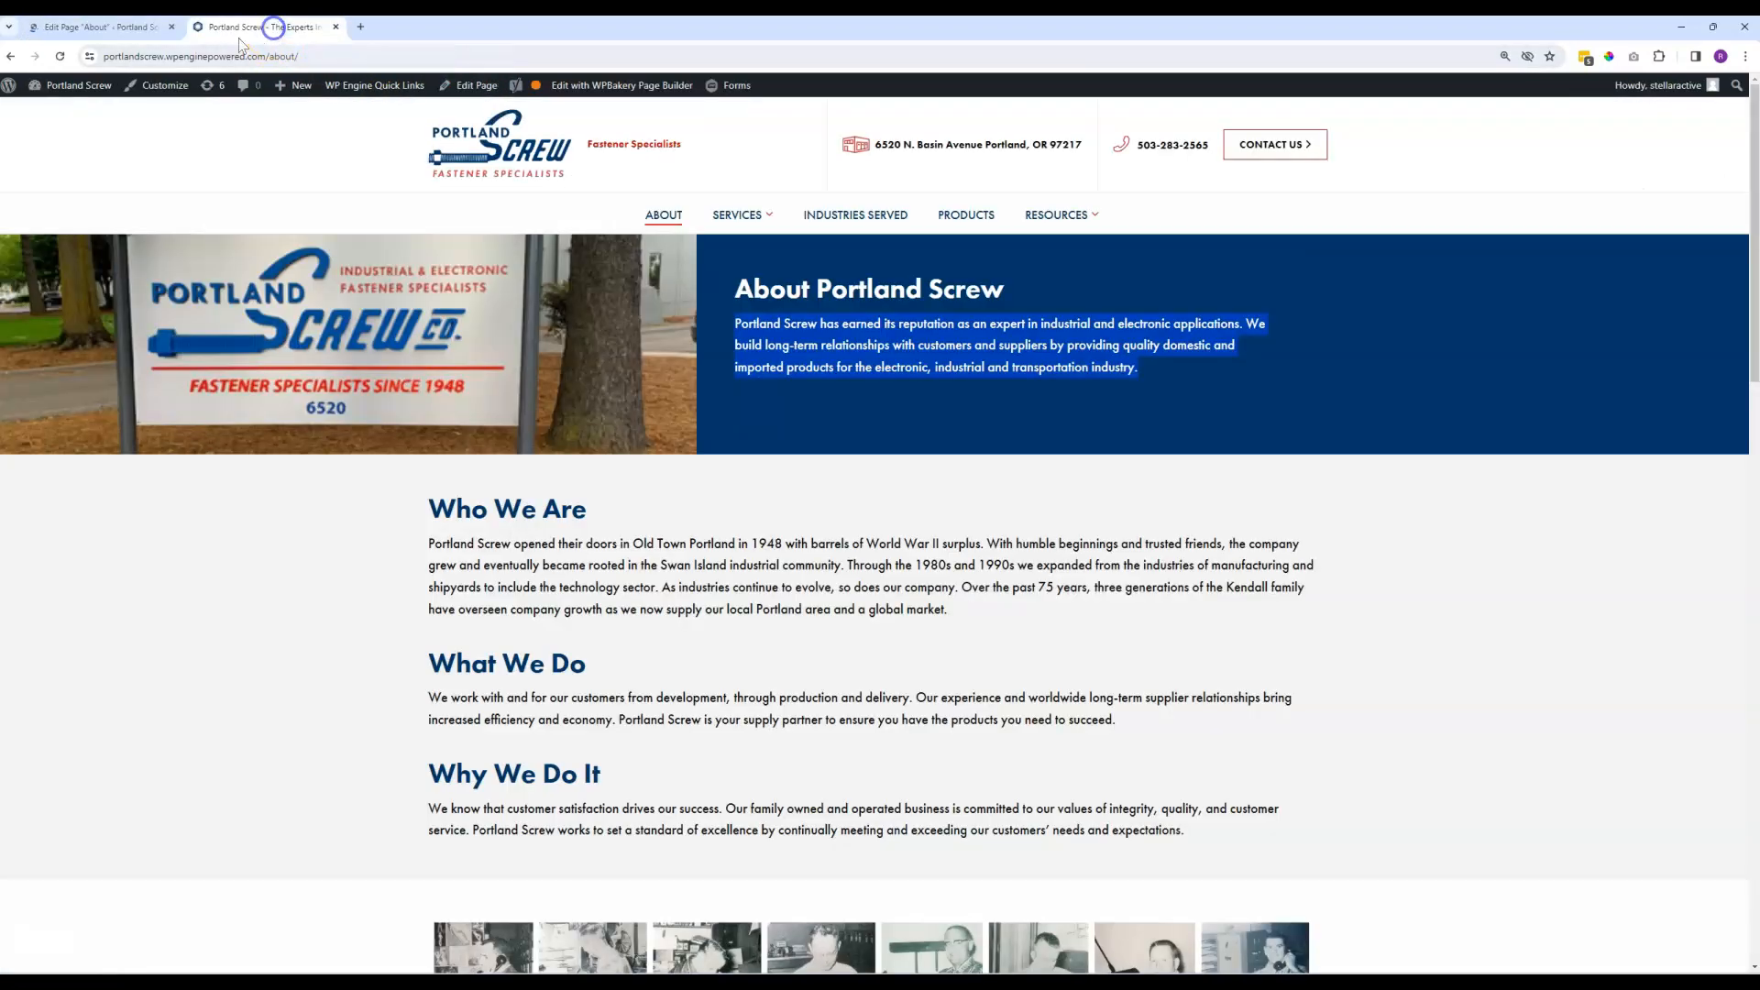
left_click(1123, 391)
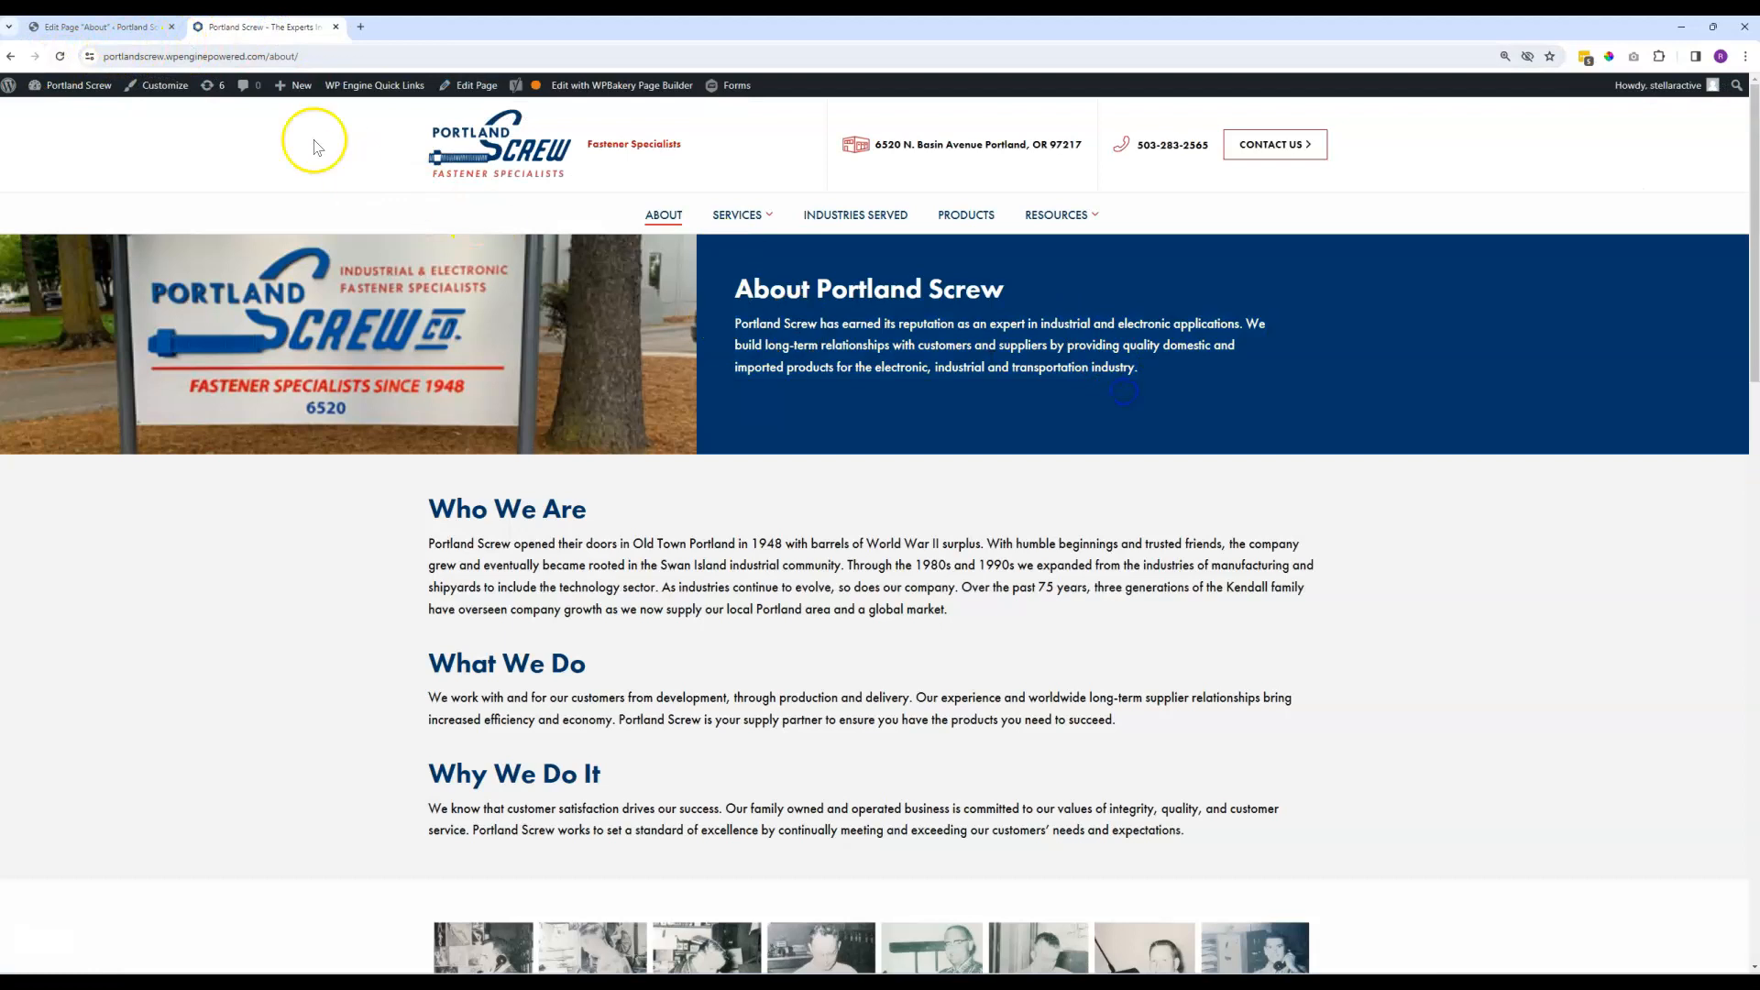
left_click(59, 56)
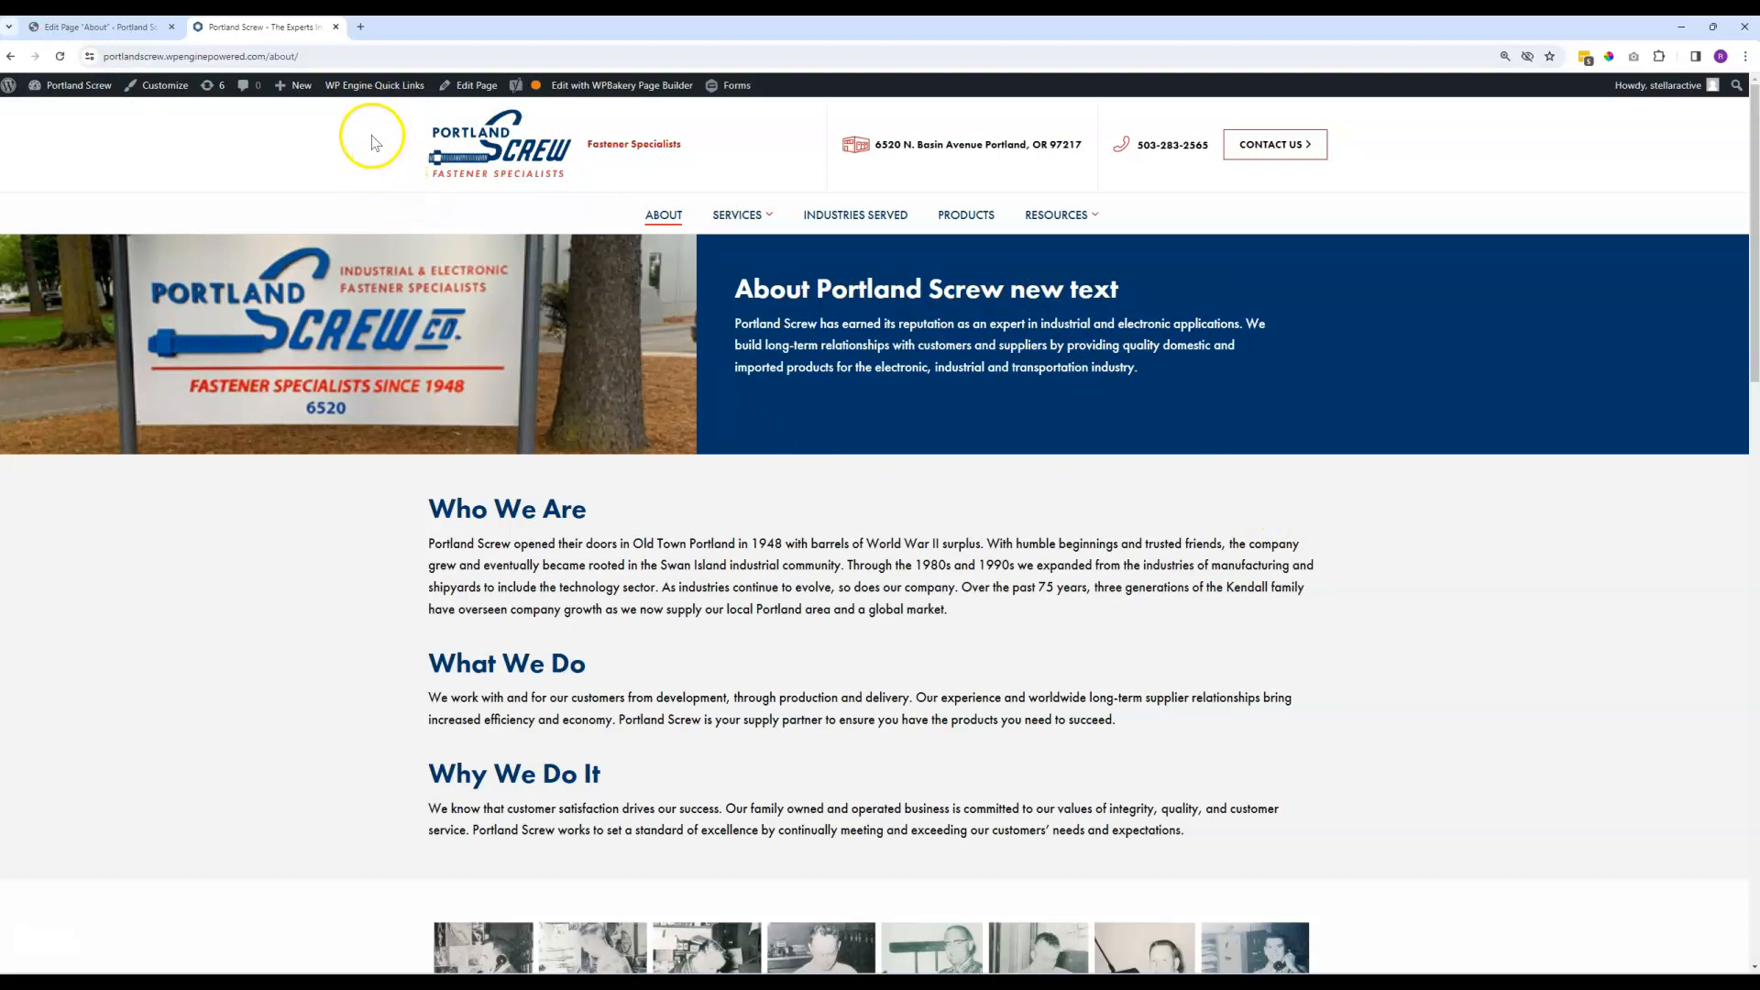
Set the Banner Headline back to "About Portland Screw", update the page, and reload the live page to check it.
left_click(77, 31)
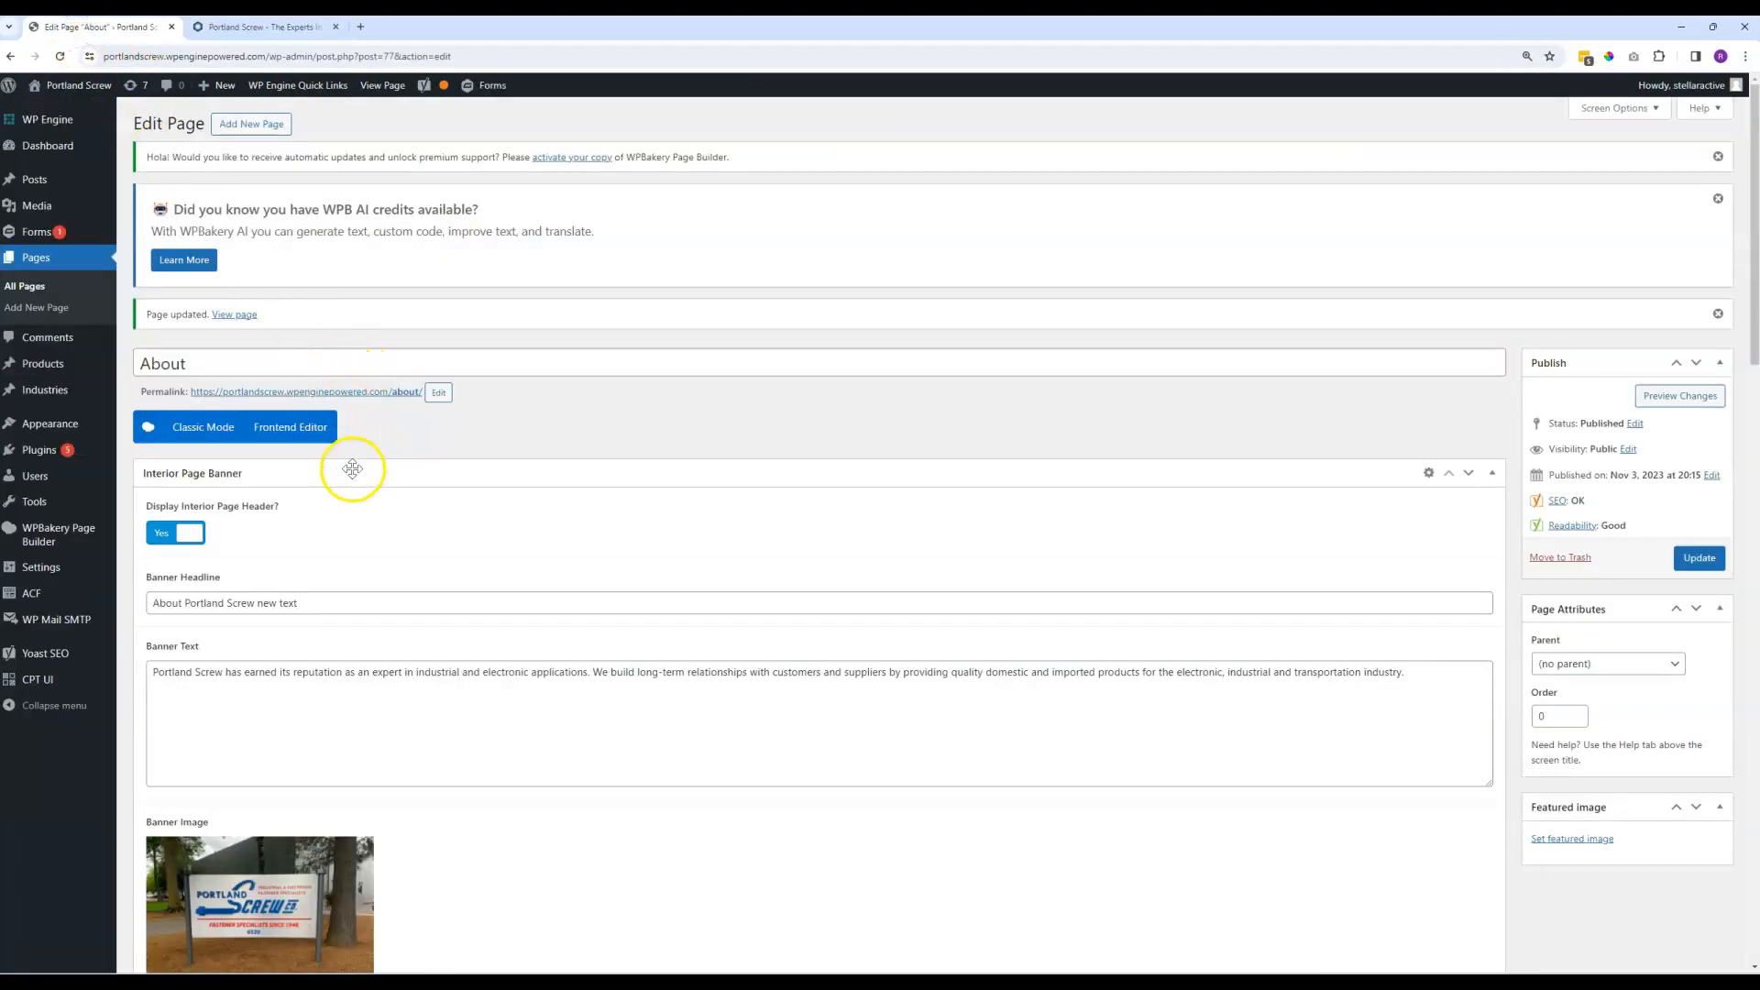
left_click(296, 602)
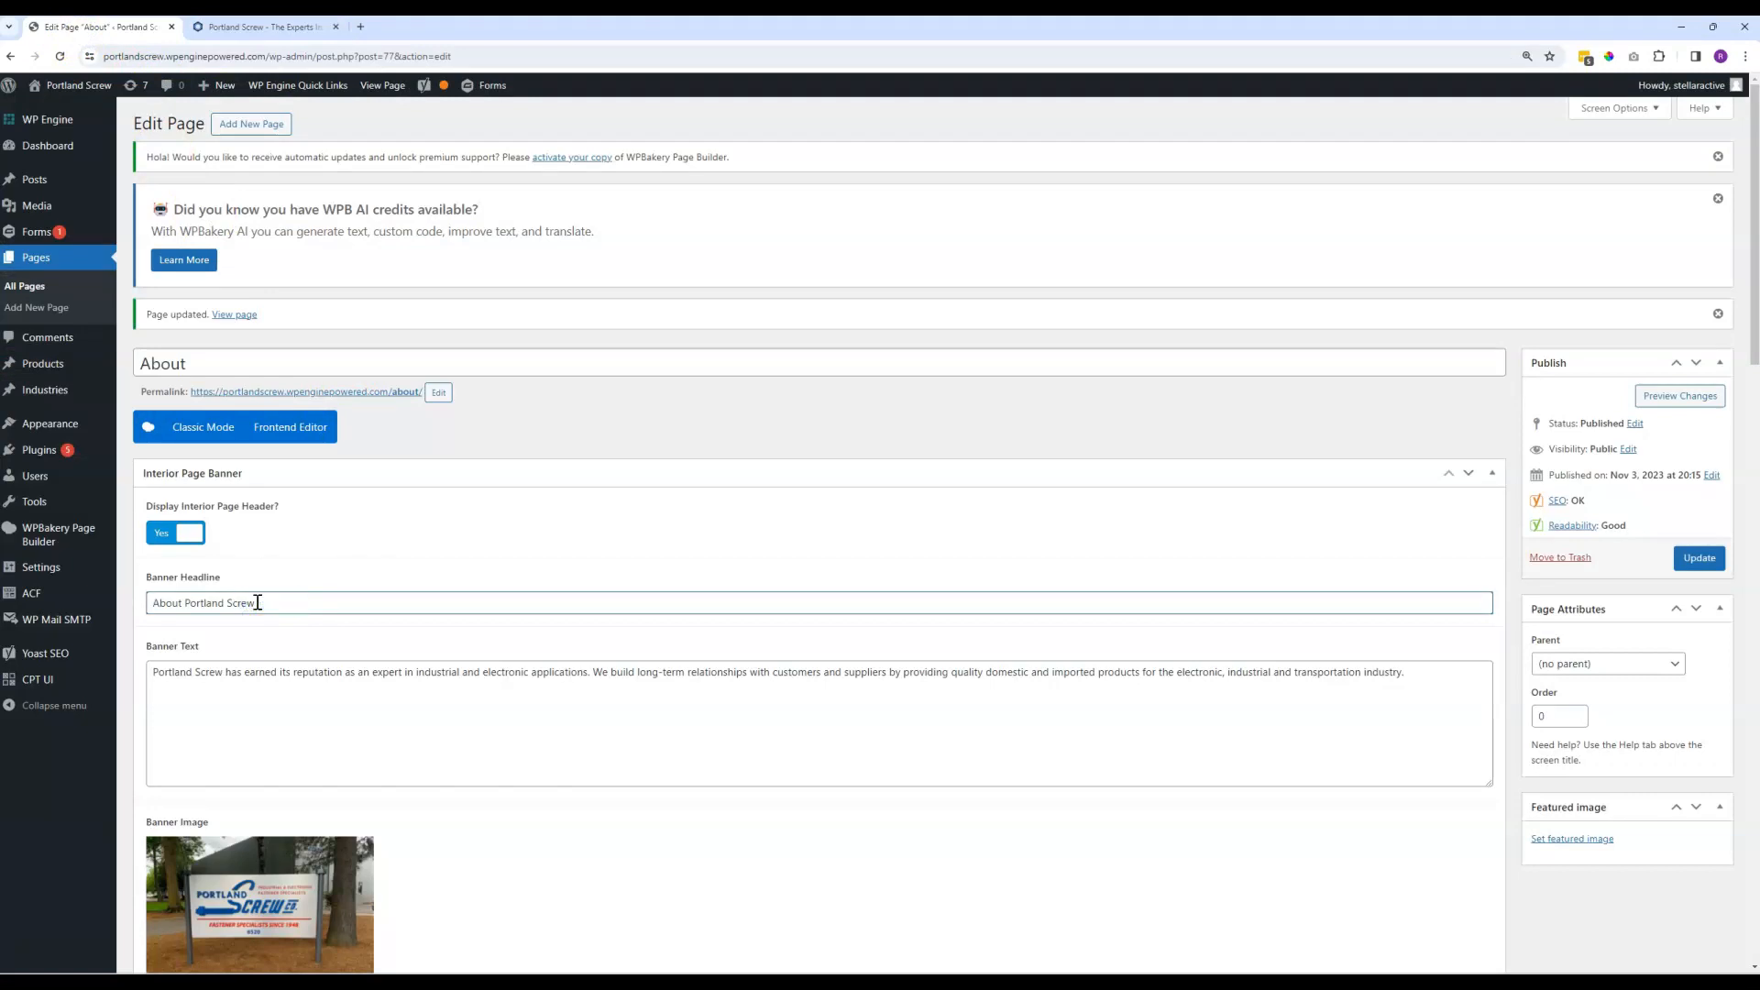
left_click(1692, 563)
left_click(1419, 679)
left_click(1697, 558)
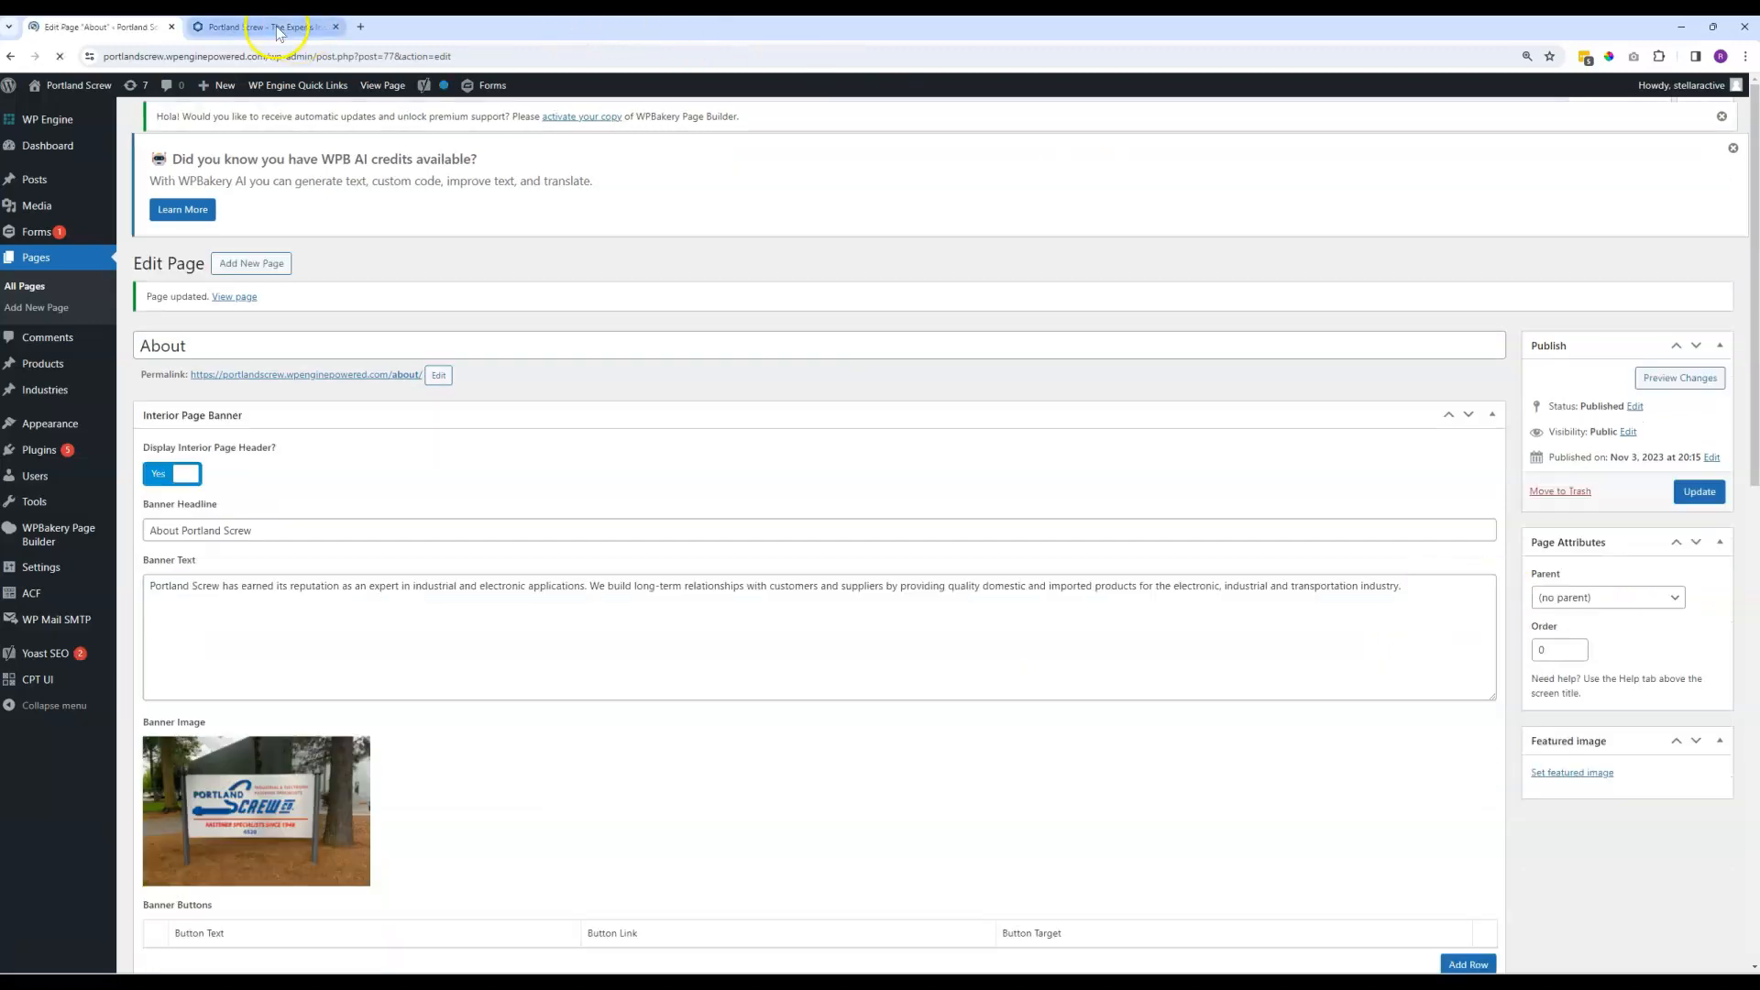
left_click(296, 28)
left_click(59, 56)
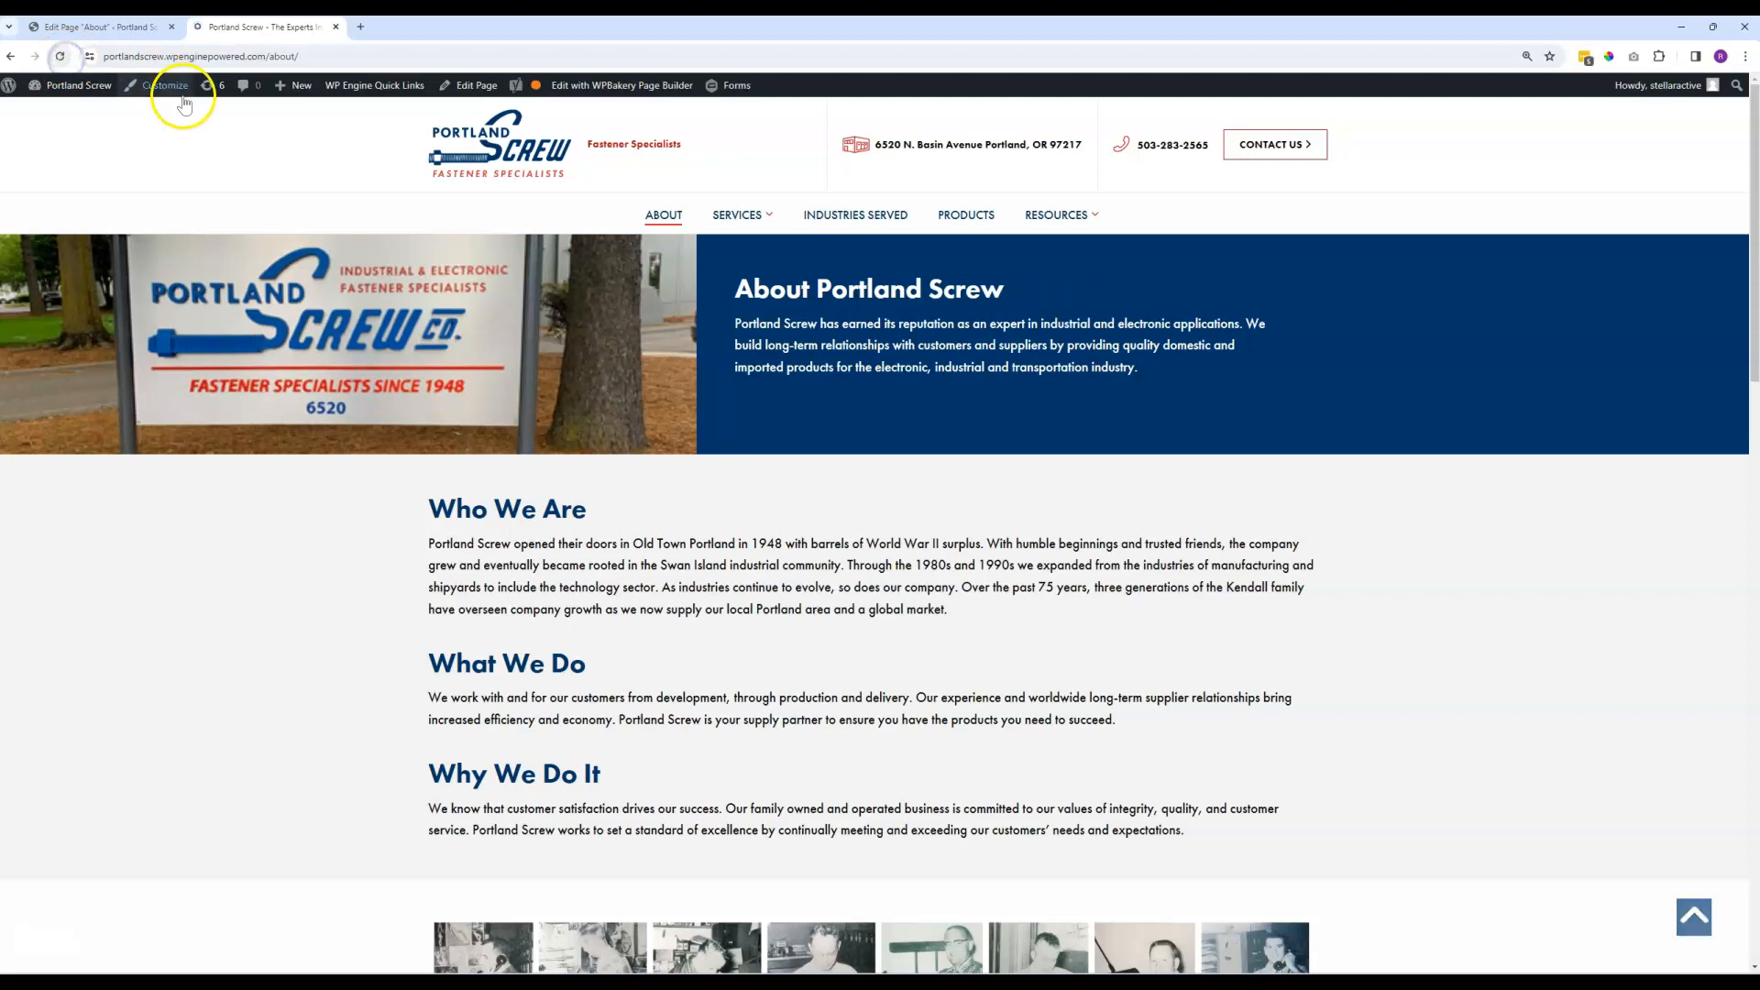
Try adding a line of filler text to the Banner Text in the editor, and discard the unsaved edit.
left_click(99, 26)
left_click(1436, 683)
type("hgdjhghmcghdgnhdchnfc")
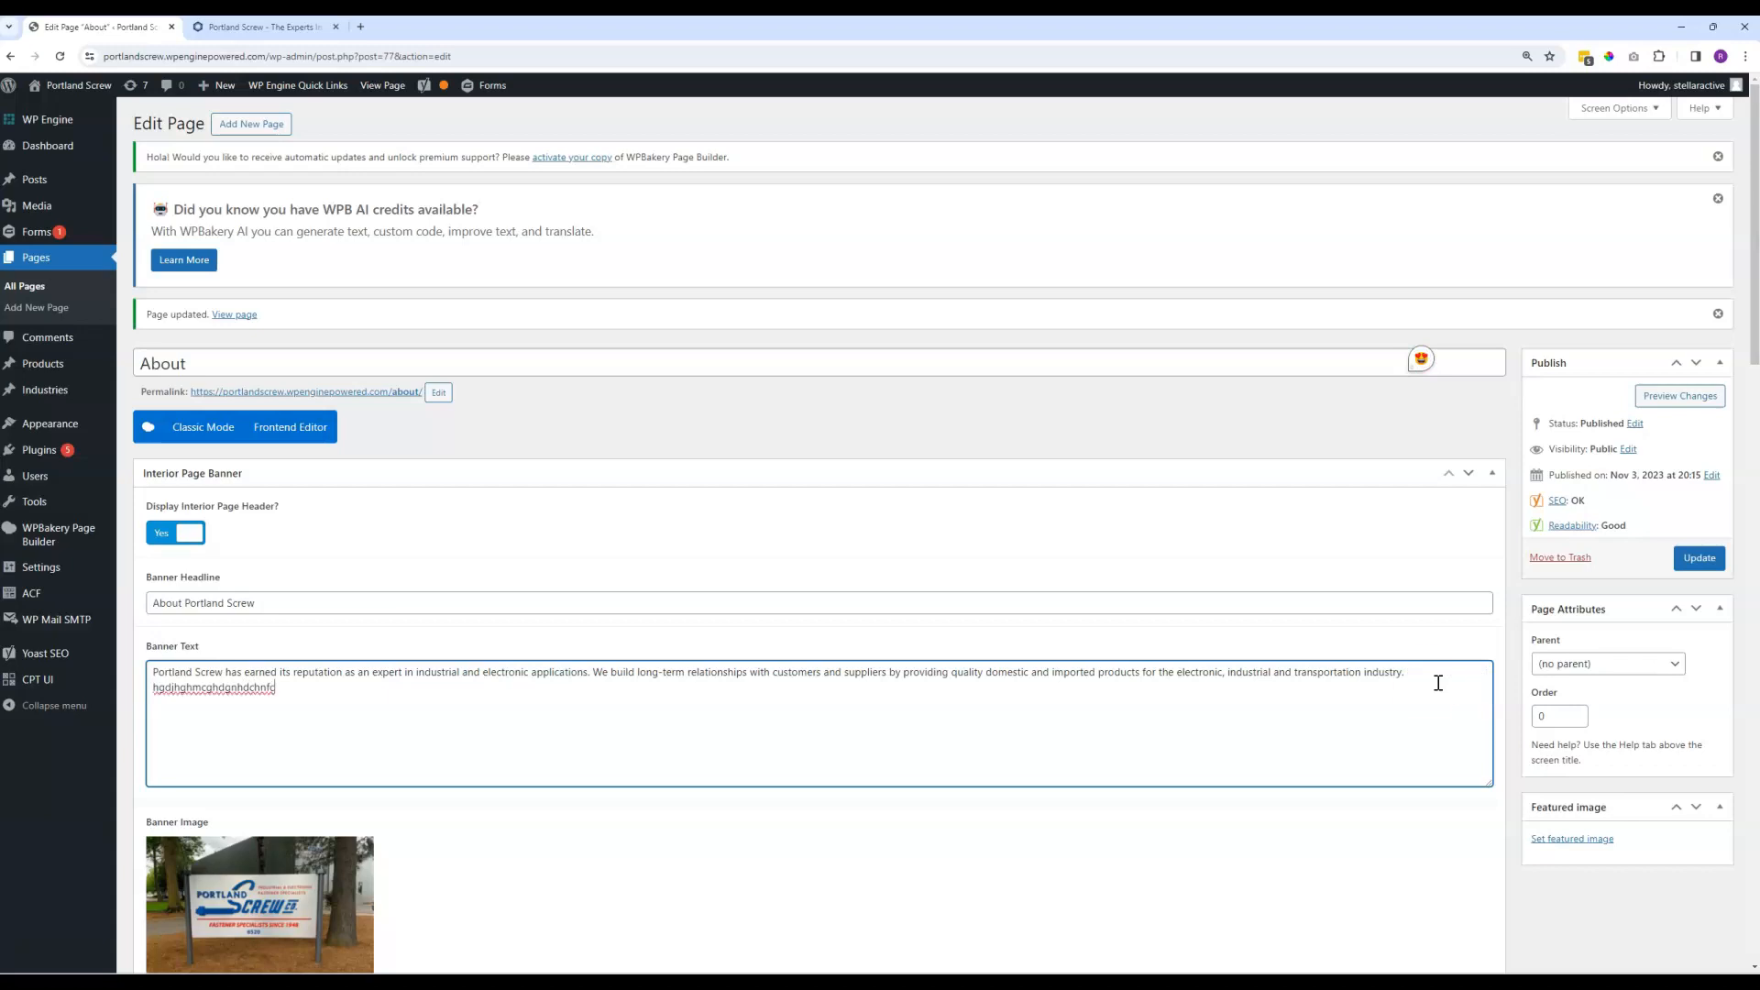
scroll(1418, 684, "down", 2)
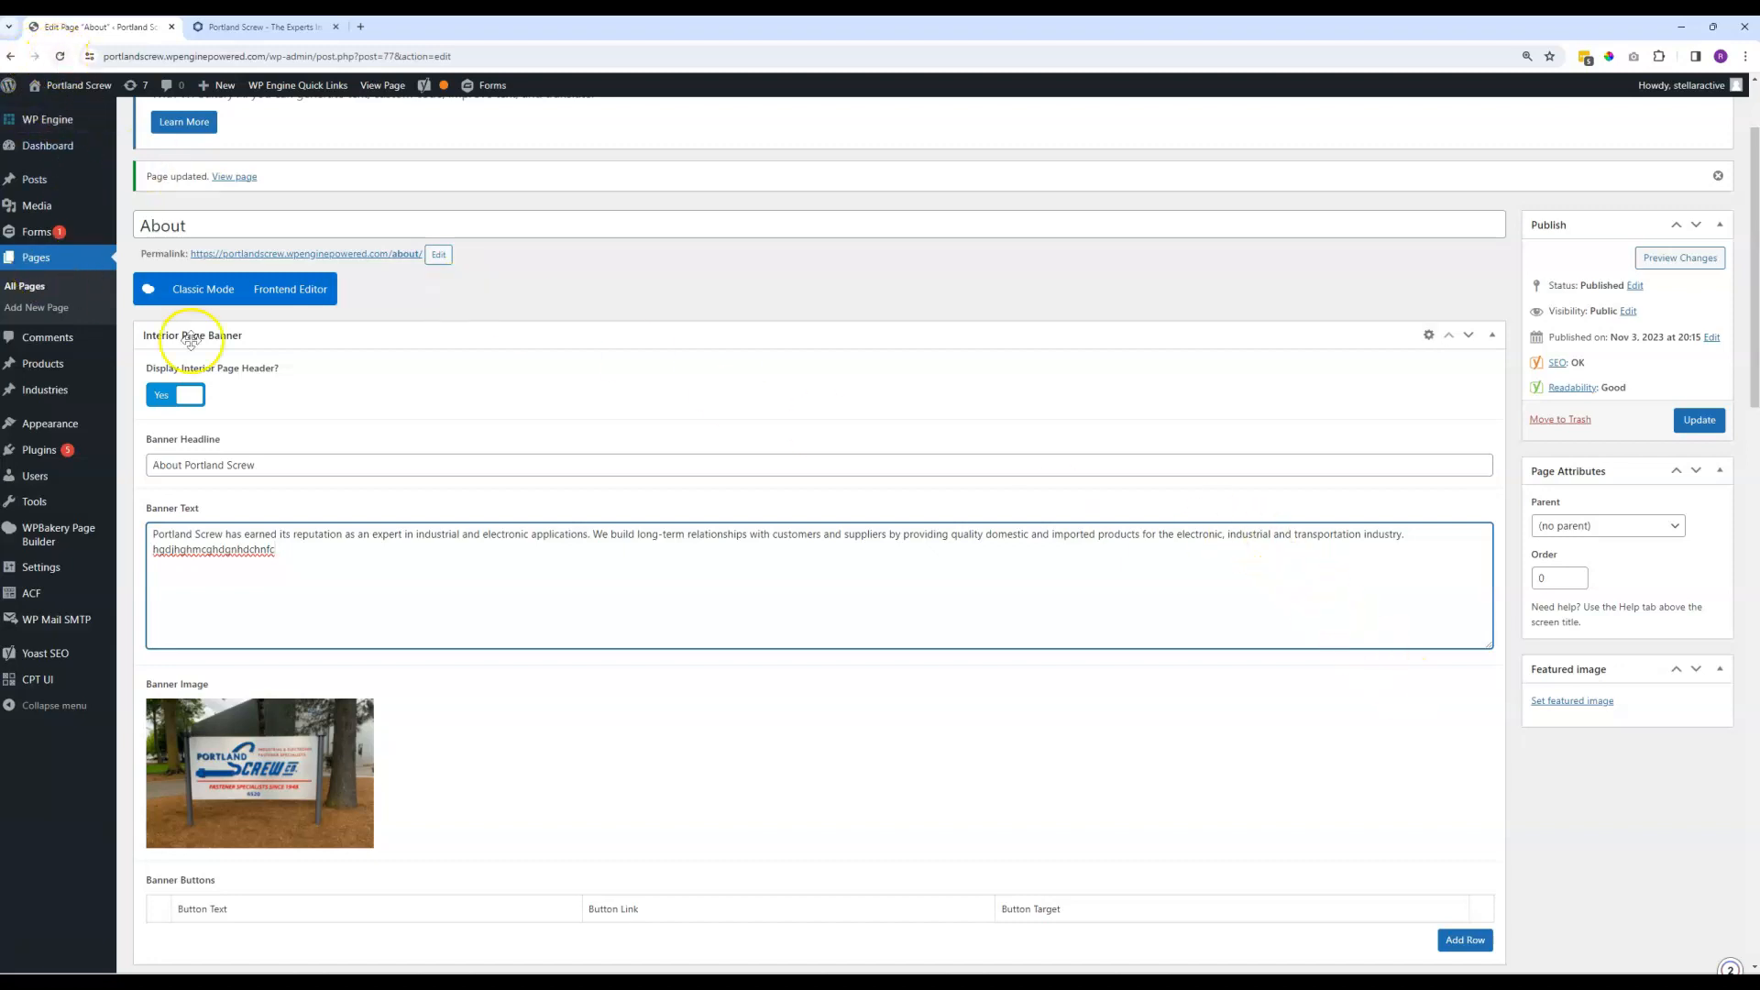
left_click(162, 85)
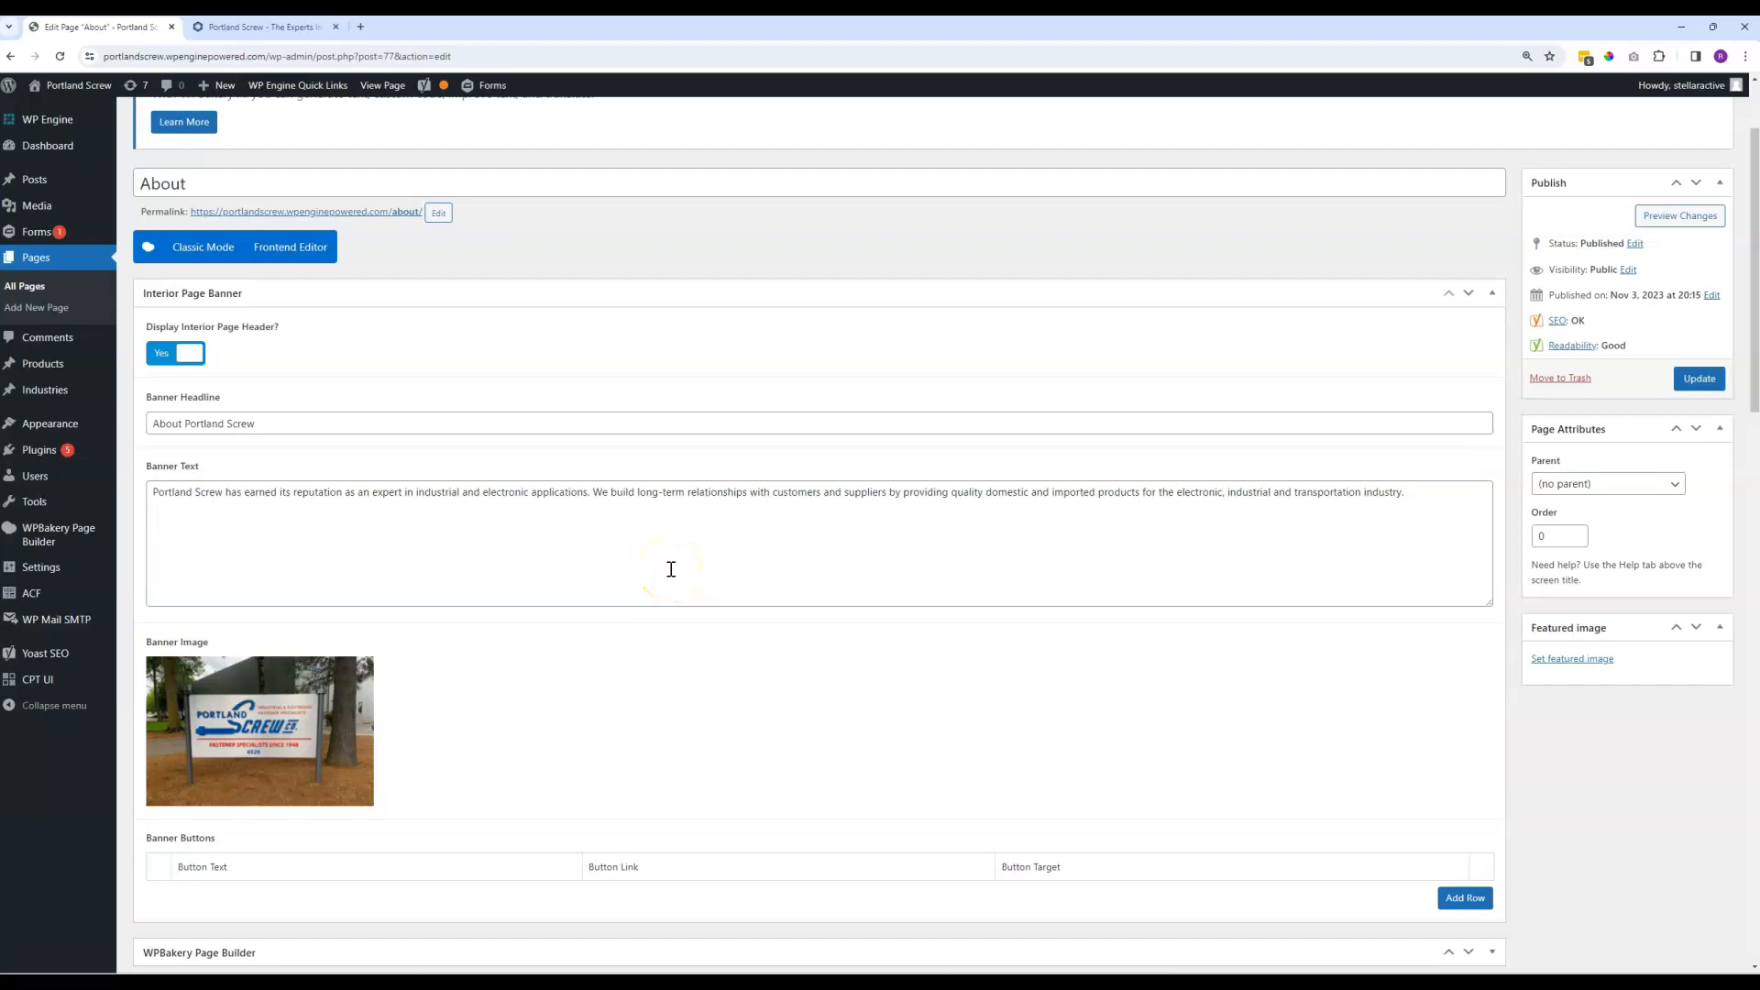
Check the pixel dimensions of about-banner.jpg in the Media Library's attachment details, and close the library's browser tab.
scroll(671, 569, "down", 2)
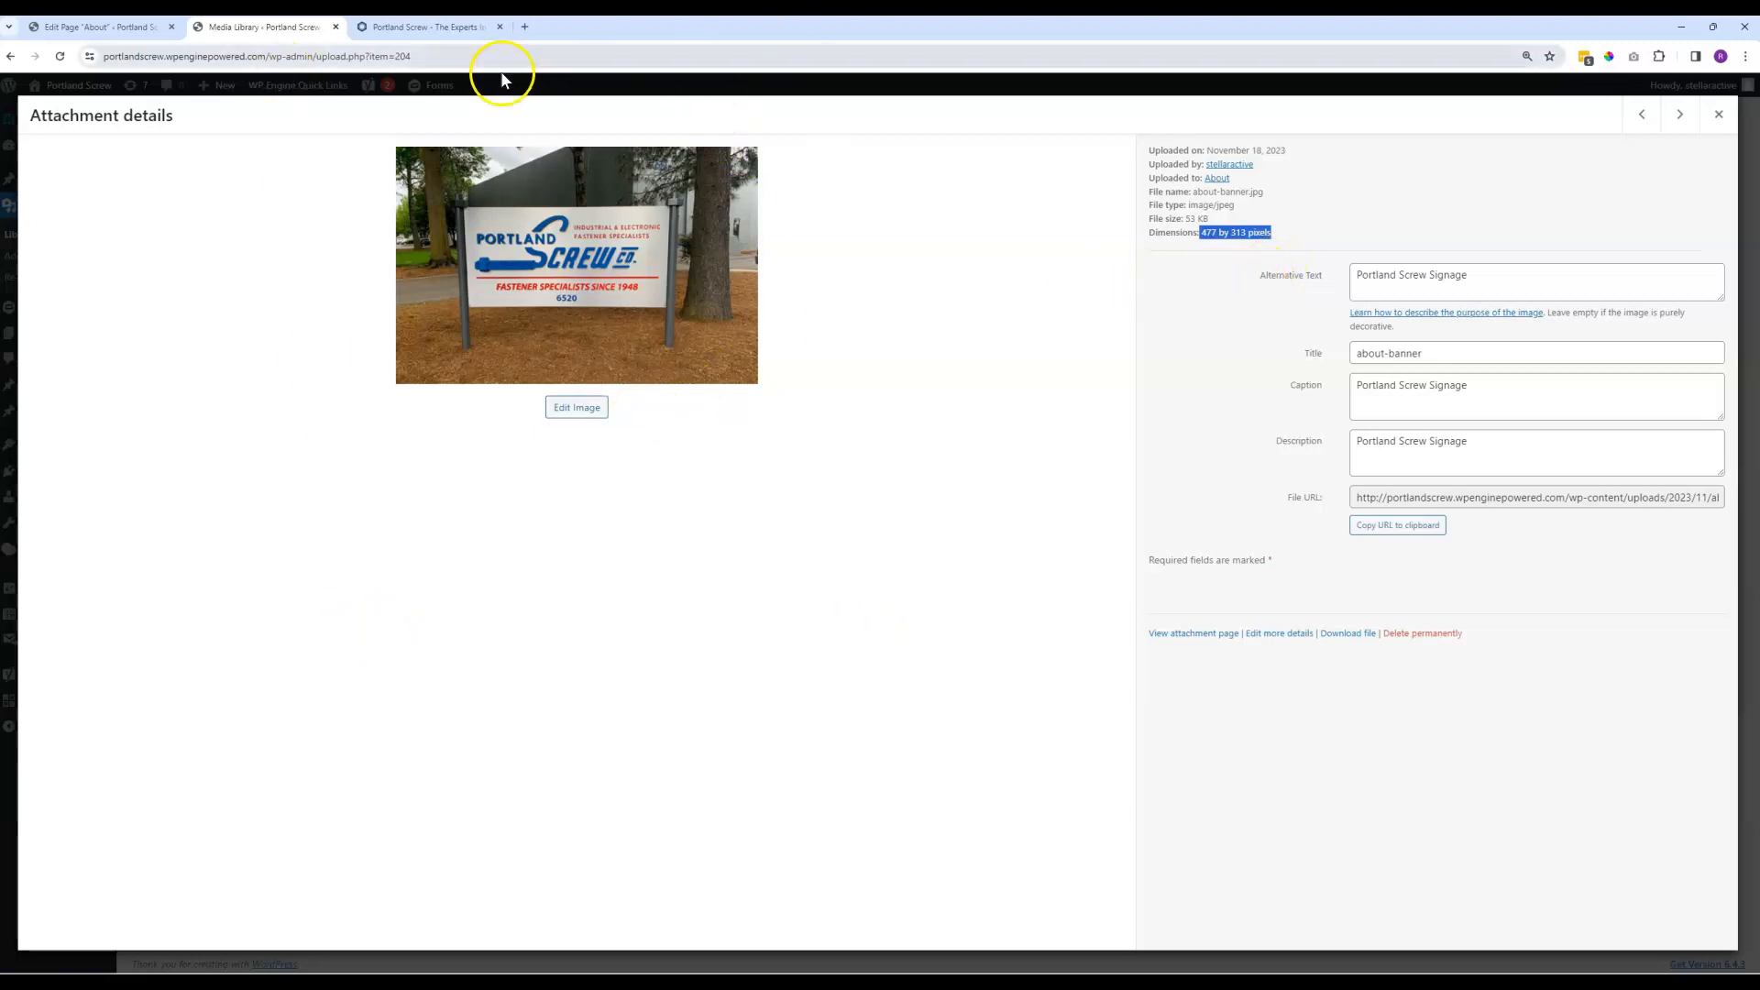
left_click(1223, 245)
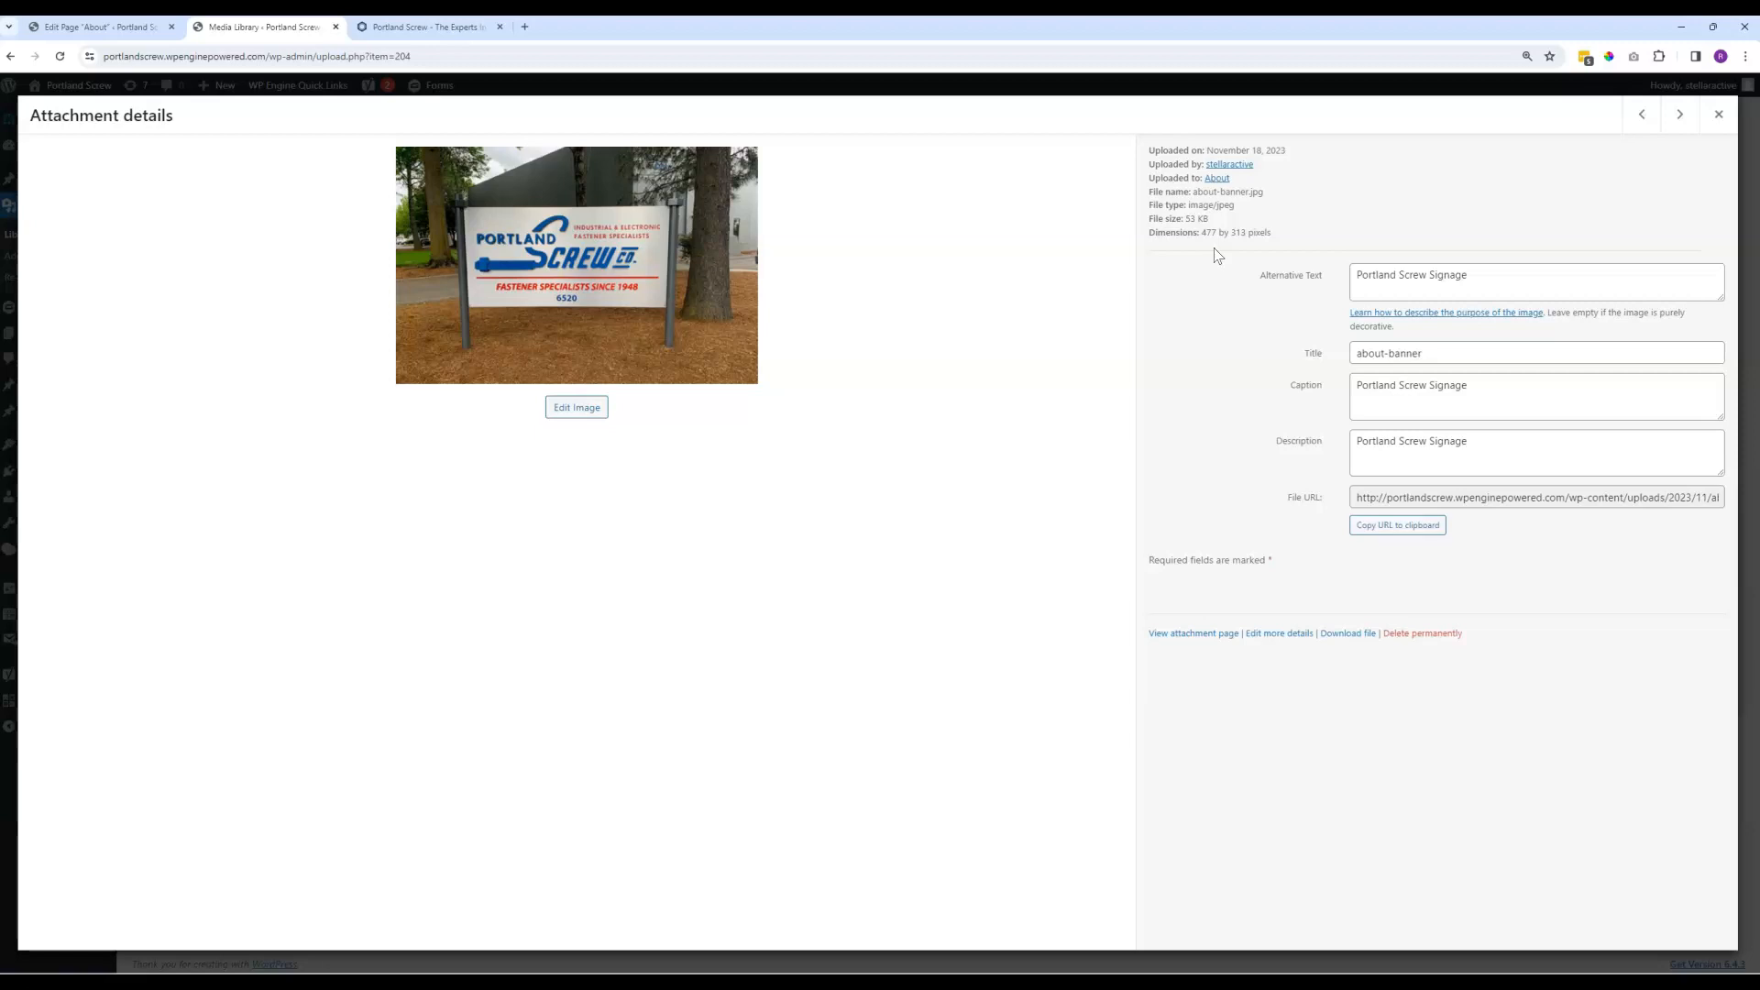
left_click(1715, 120)
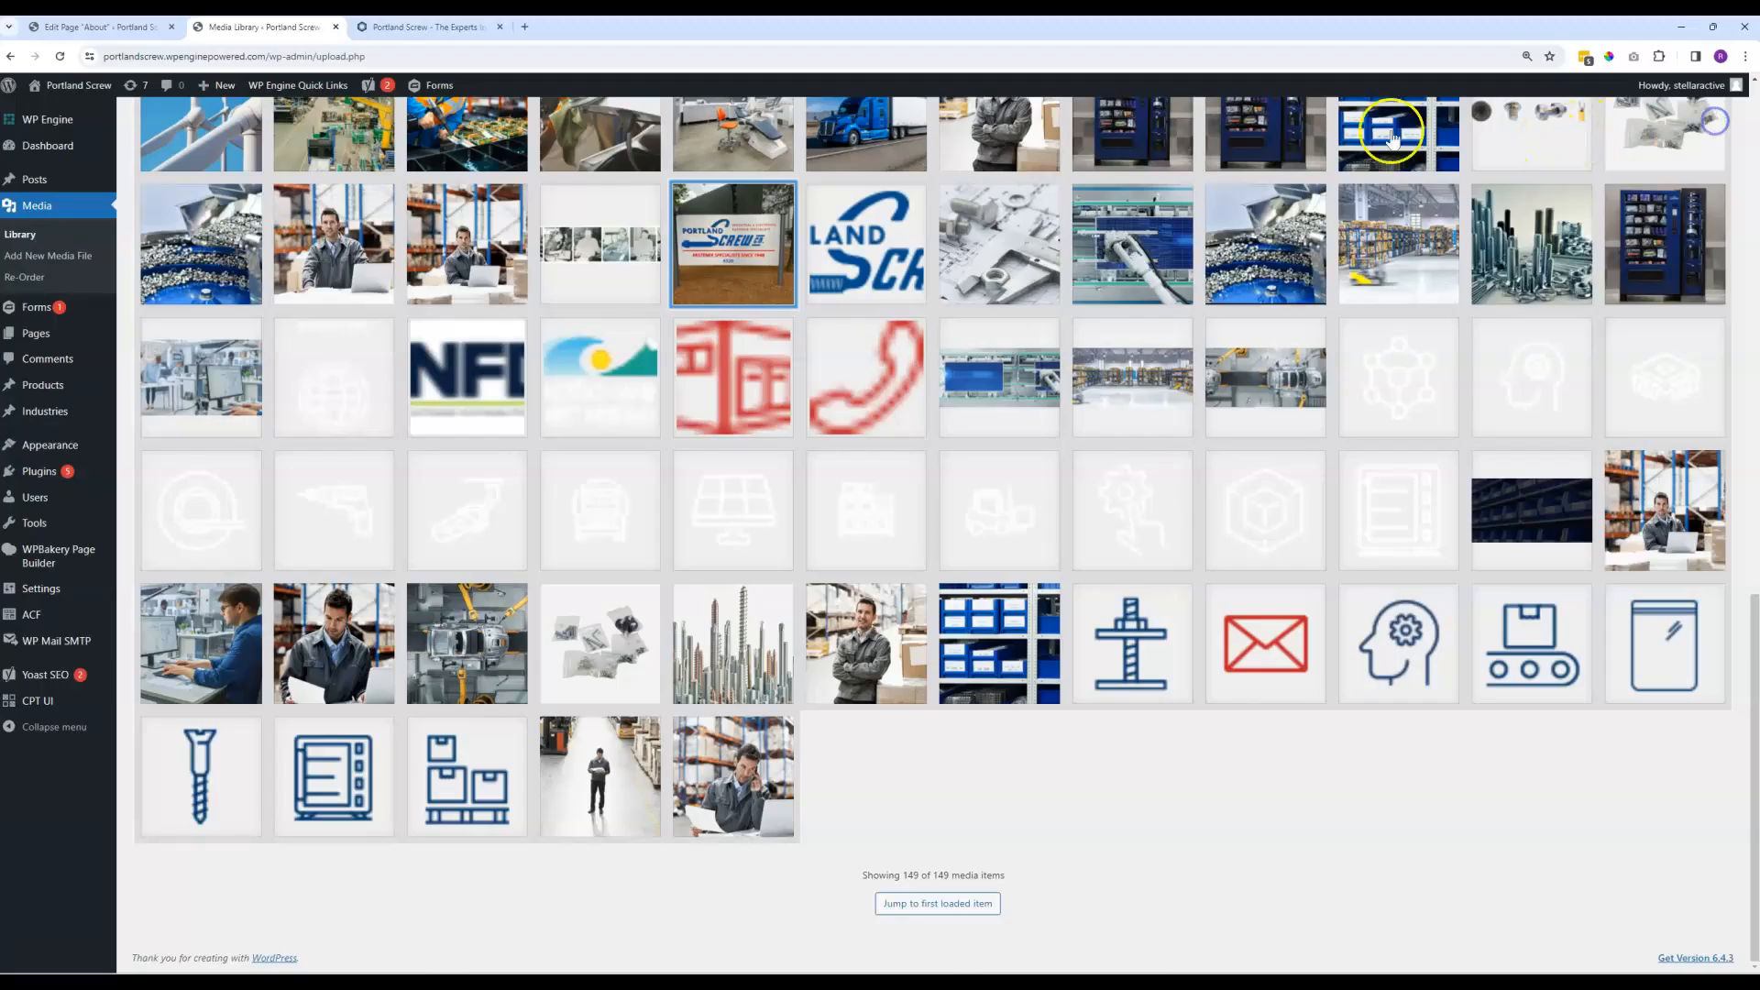
left_click(336, 27)
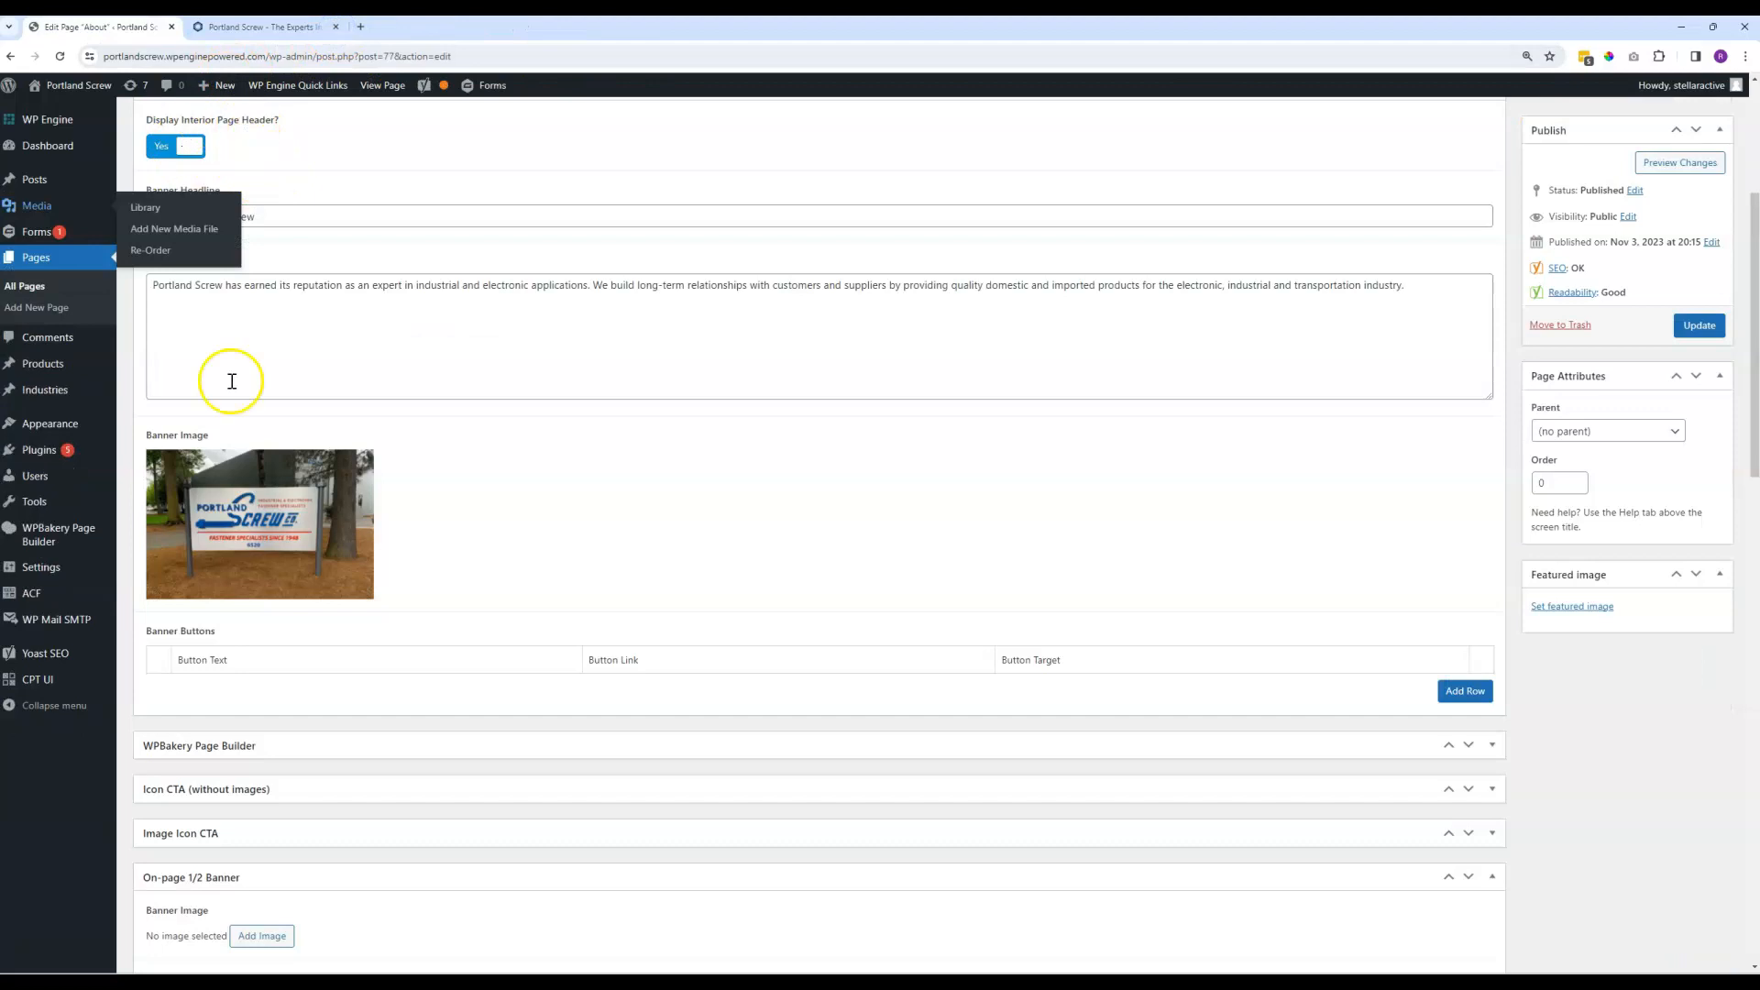
Examine how the live About banner adapts to a smaller browser window, and return to the page editor with the window maximized.
left_click(231, 27)
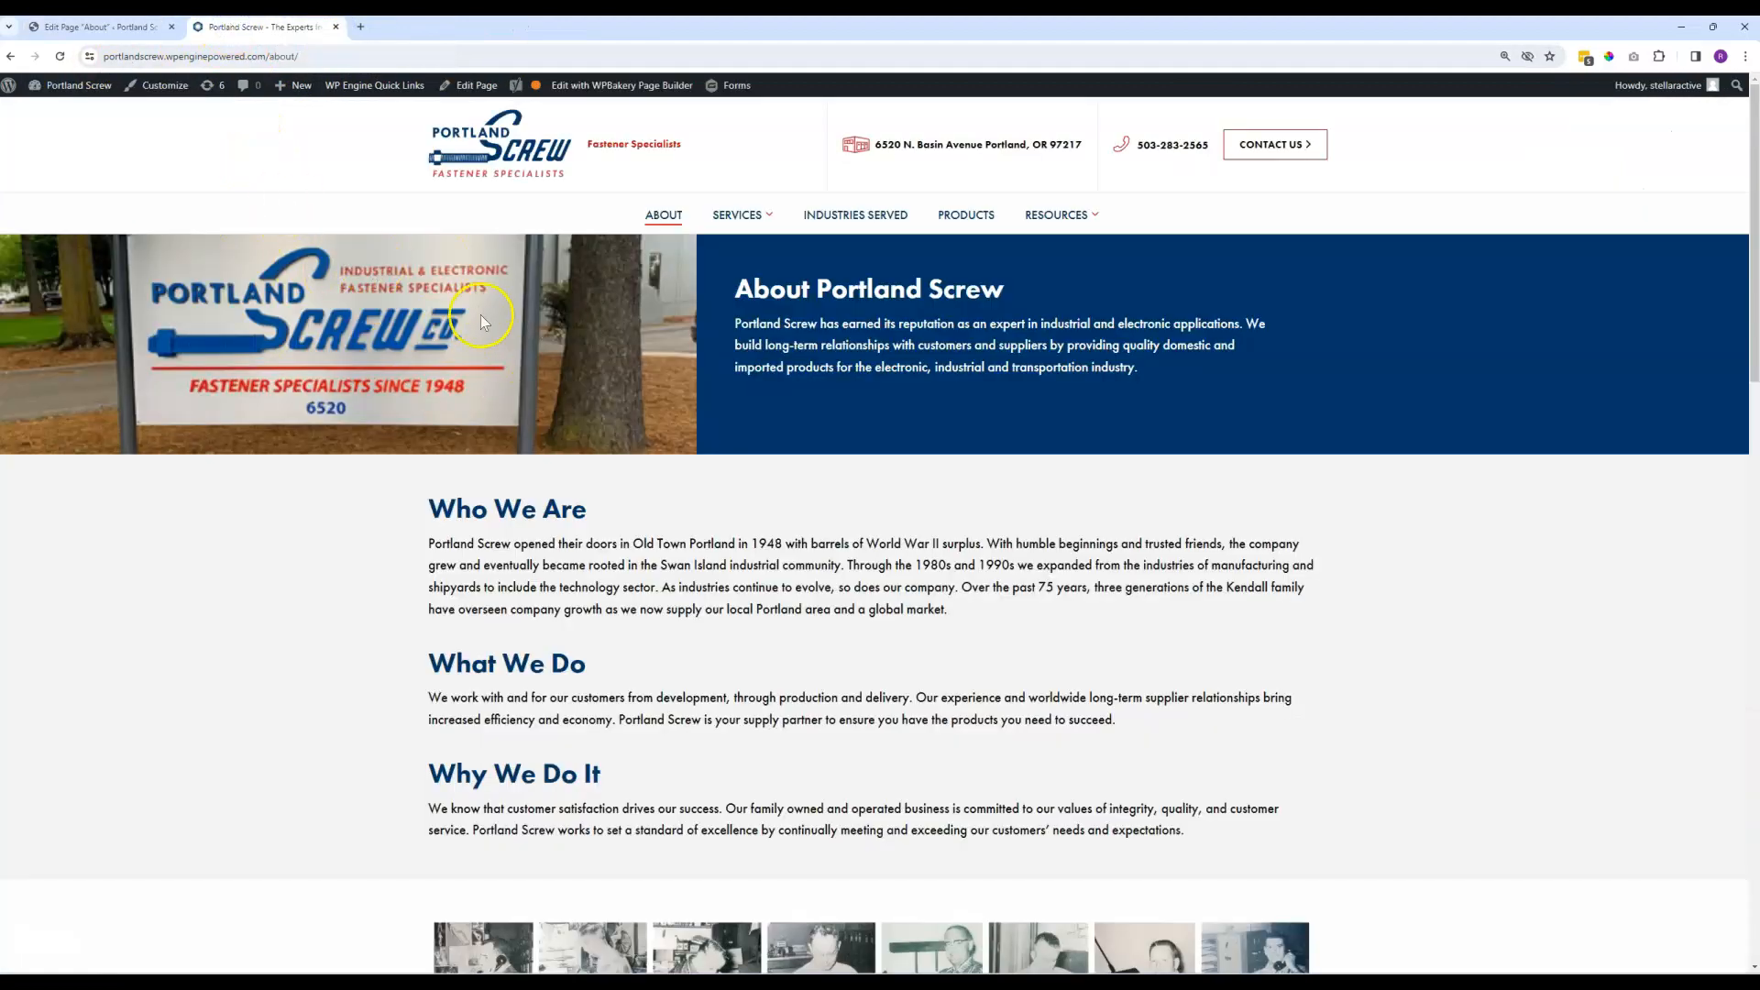
left_click(1712, 27)
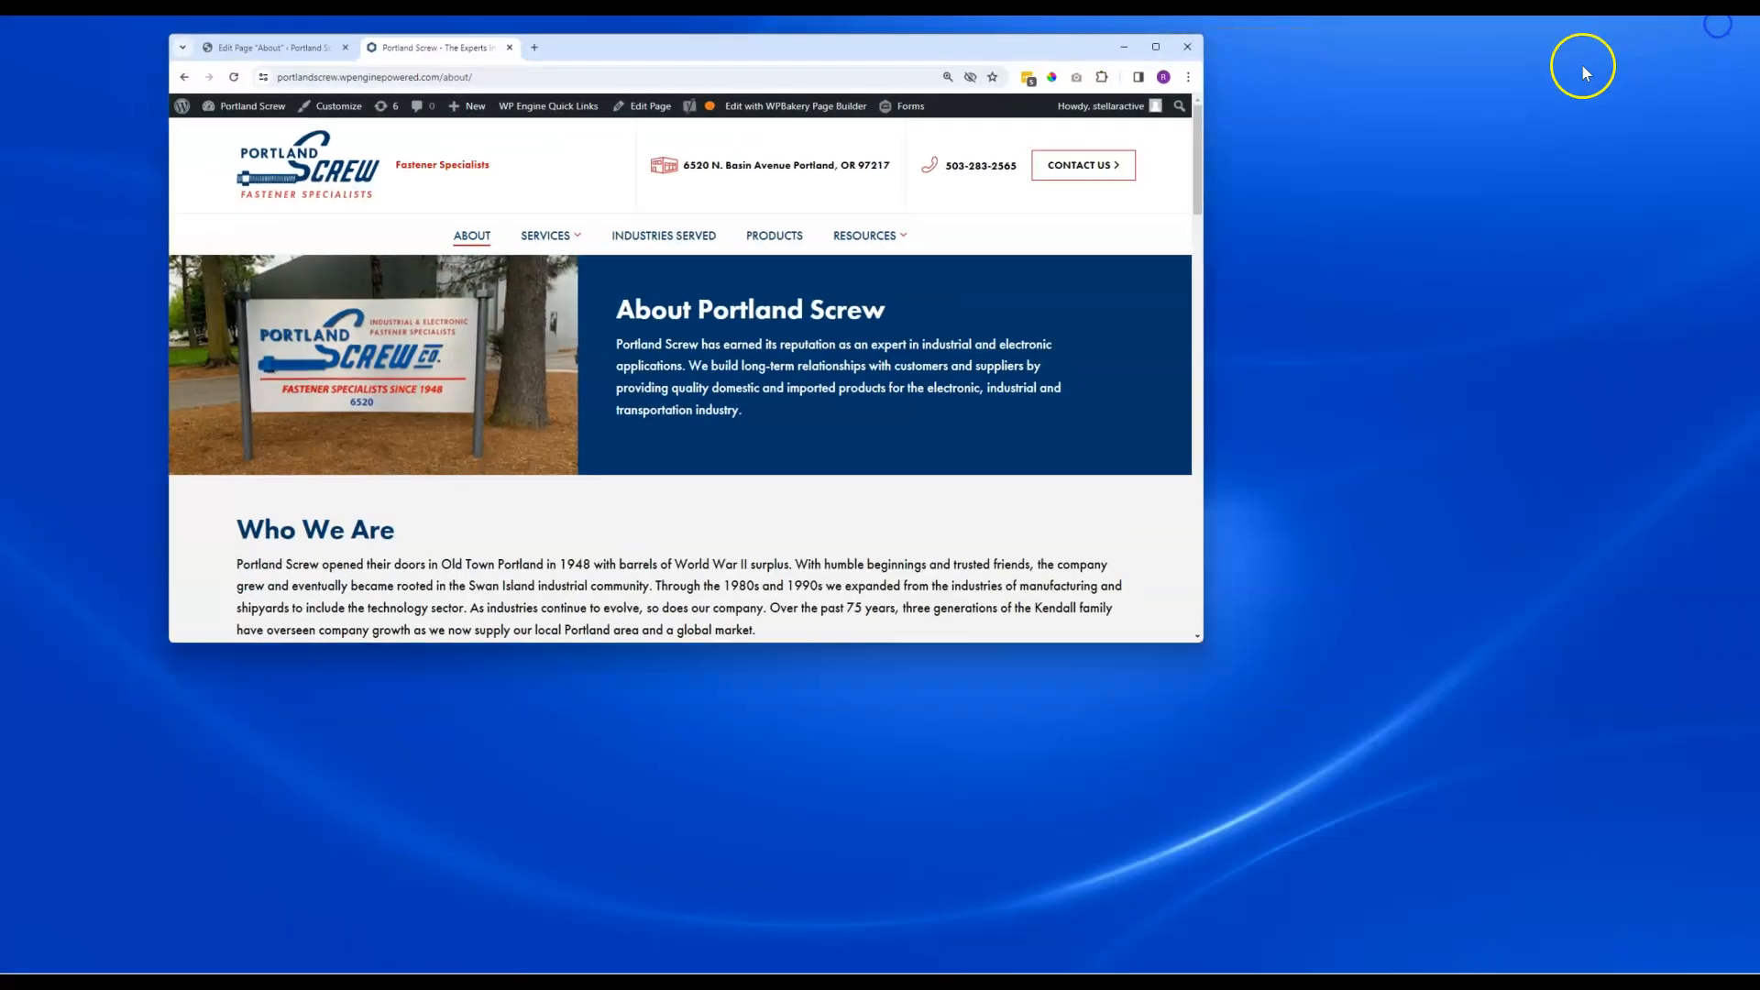
left_click_drag(1203, 258, 1377, 268)
scroll(1237, 282, "down", 6)
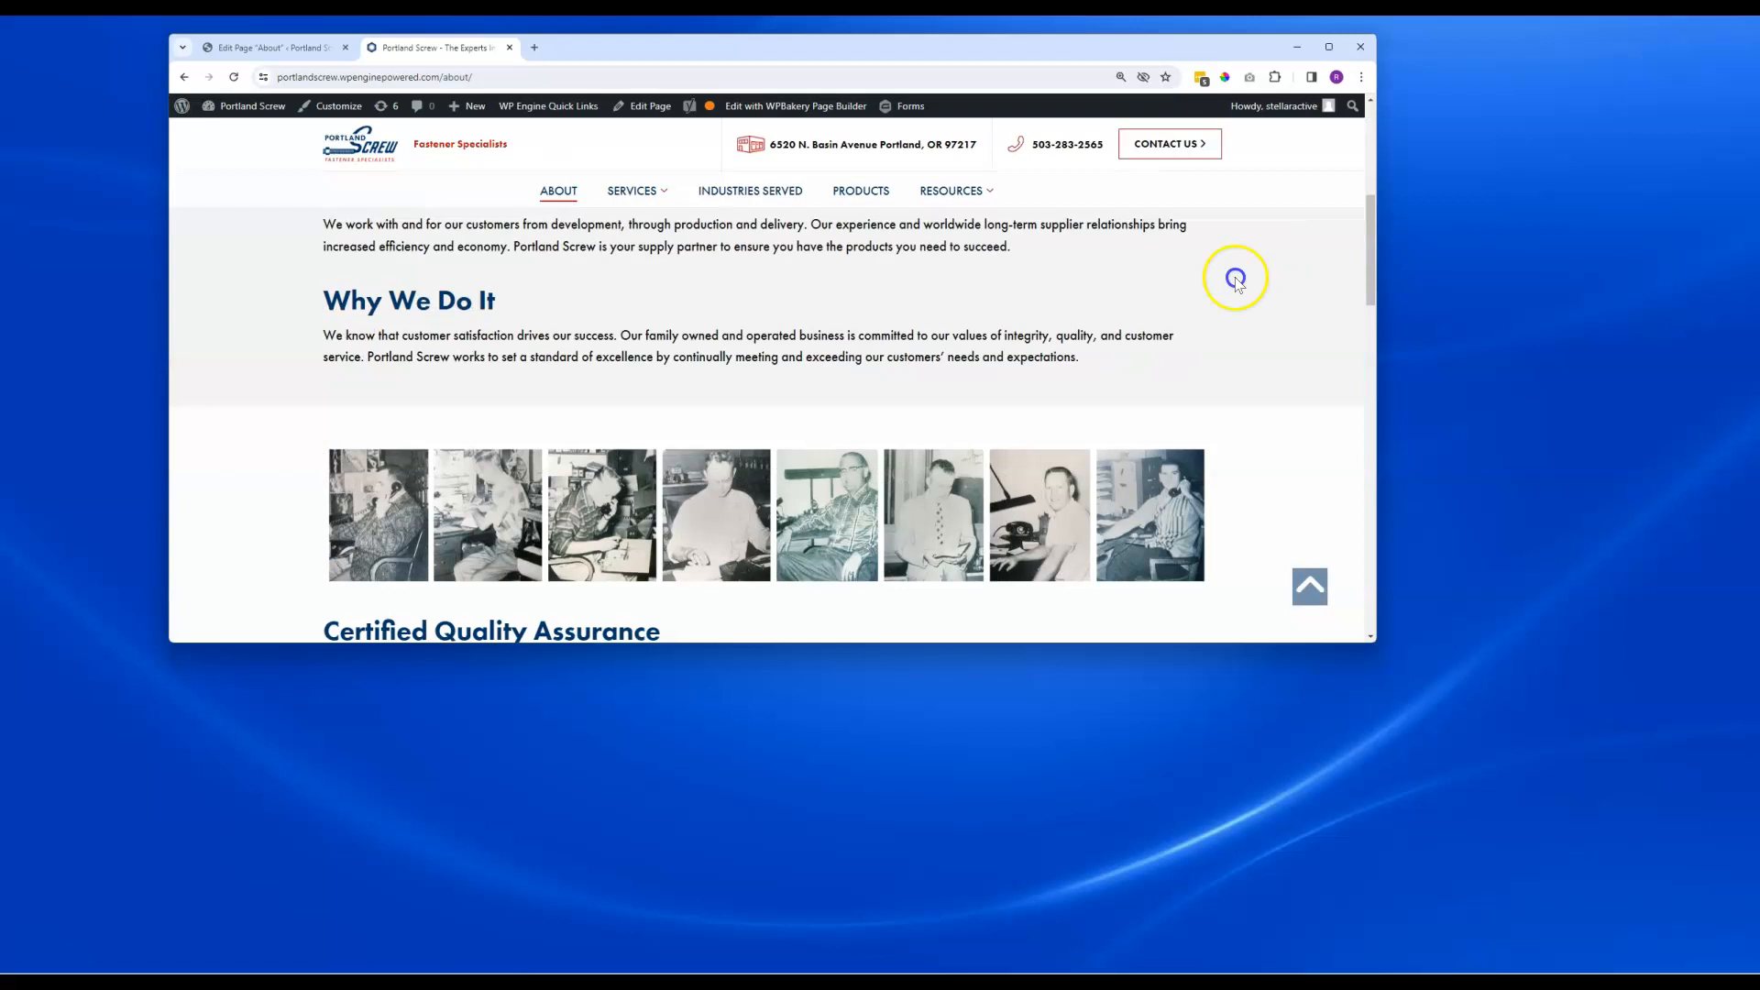
scroll(1269, 326, "up", 6)
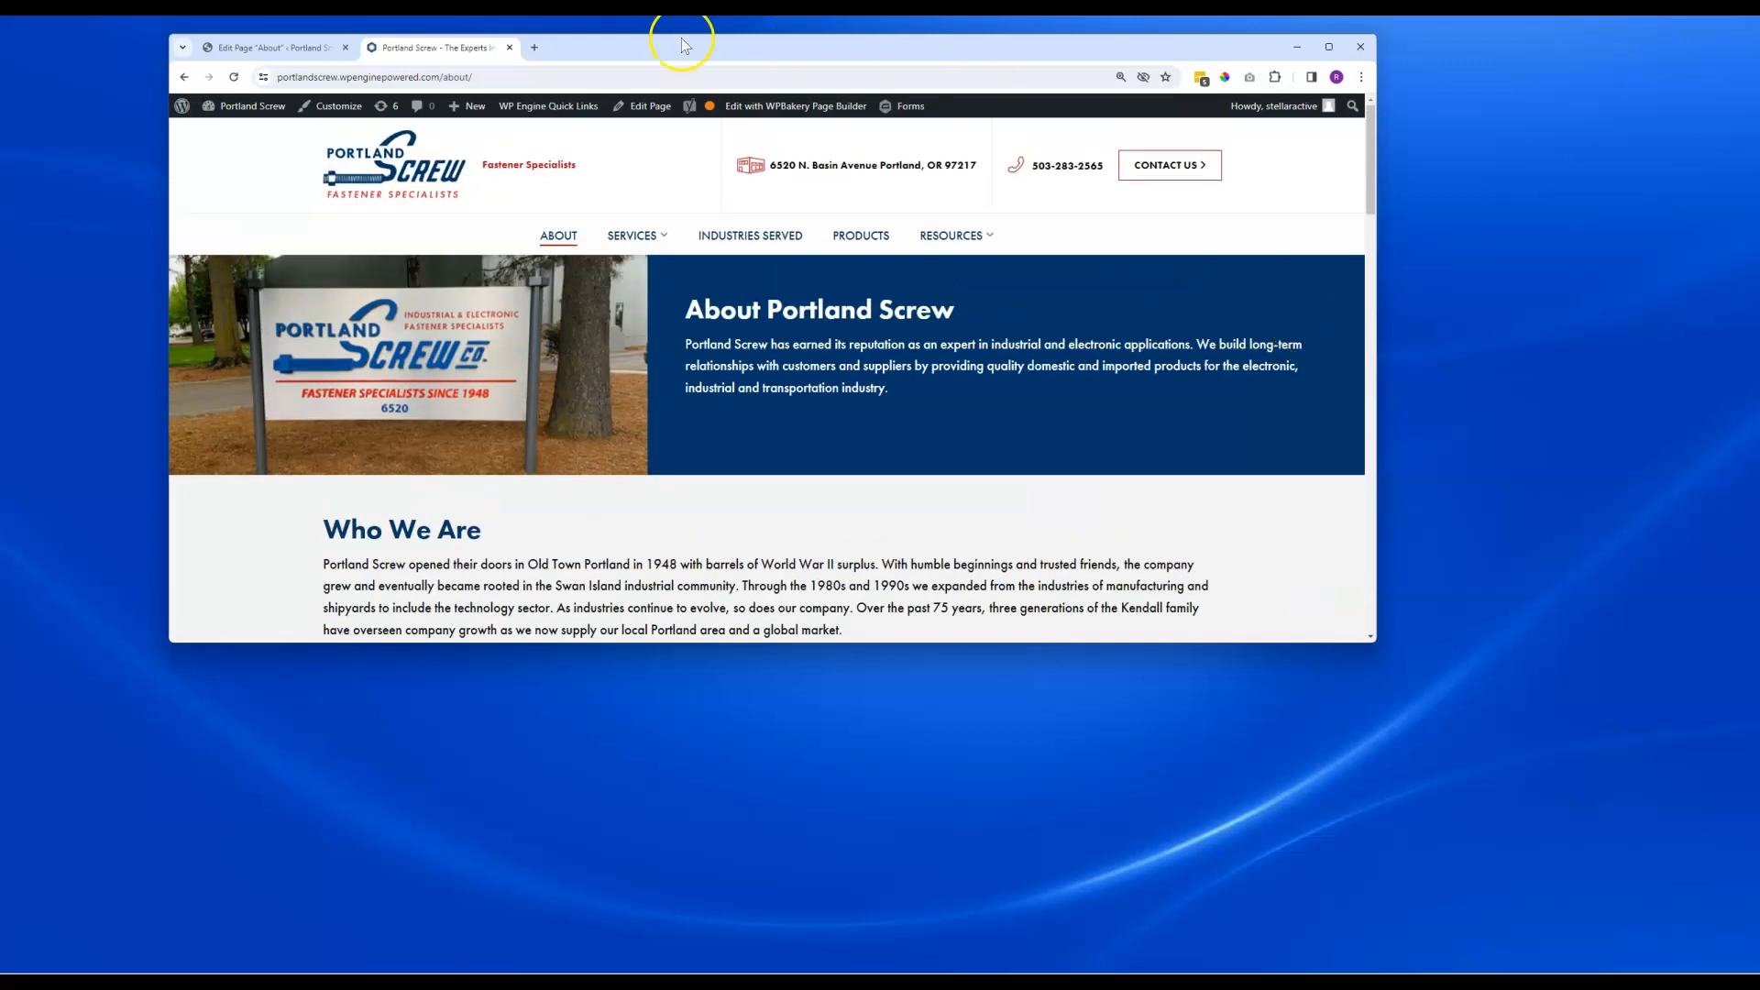
left_click(262, 47)
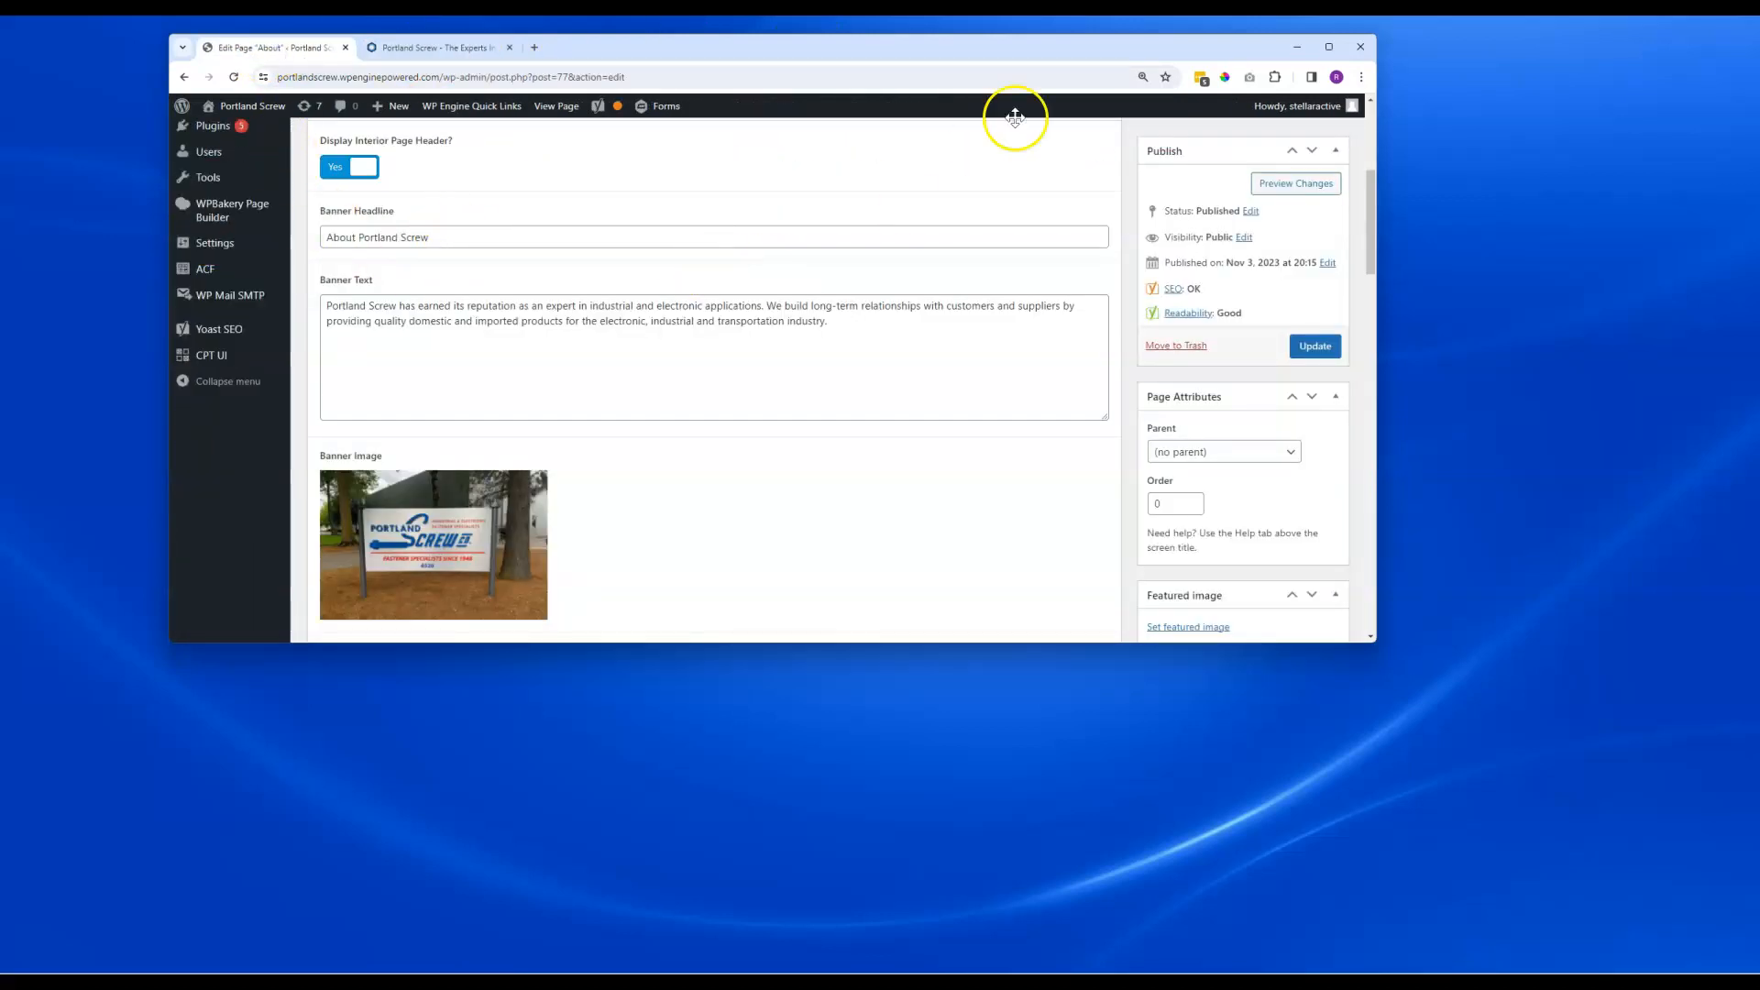
left_click(1328, 46)
Expand the WPBakery Page Builder section below Interior Page Banner to show the page's content rows.
scroll(523, 366, "down", 2)
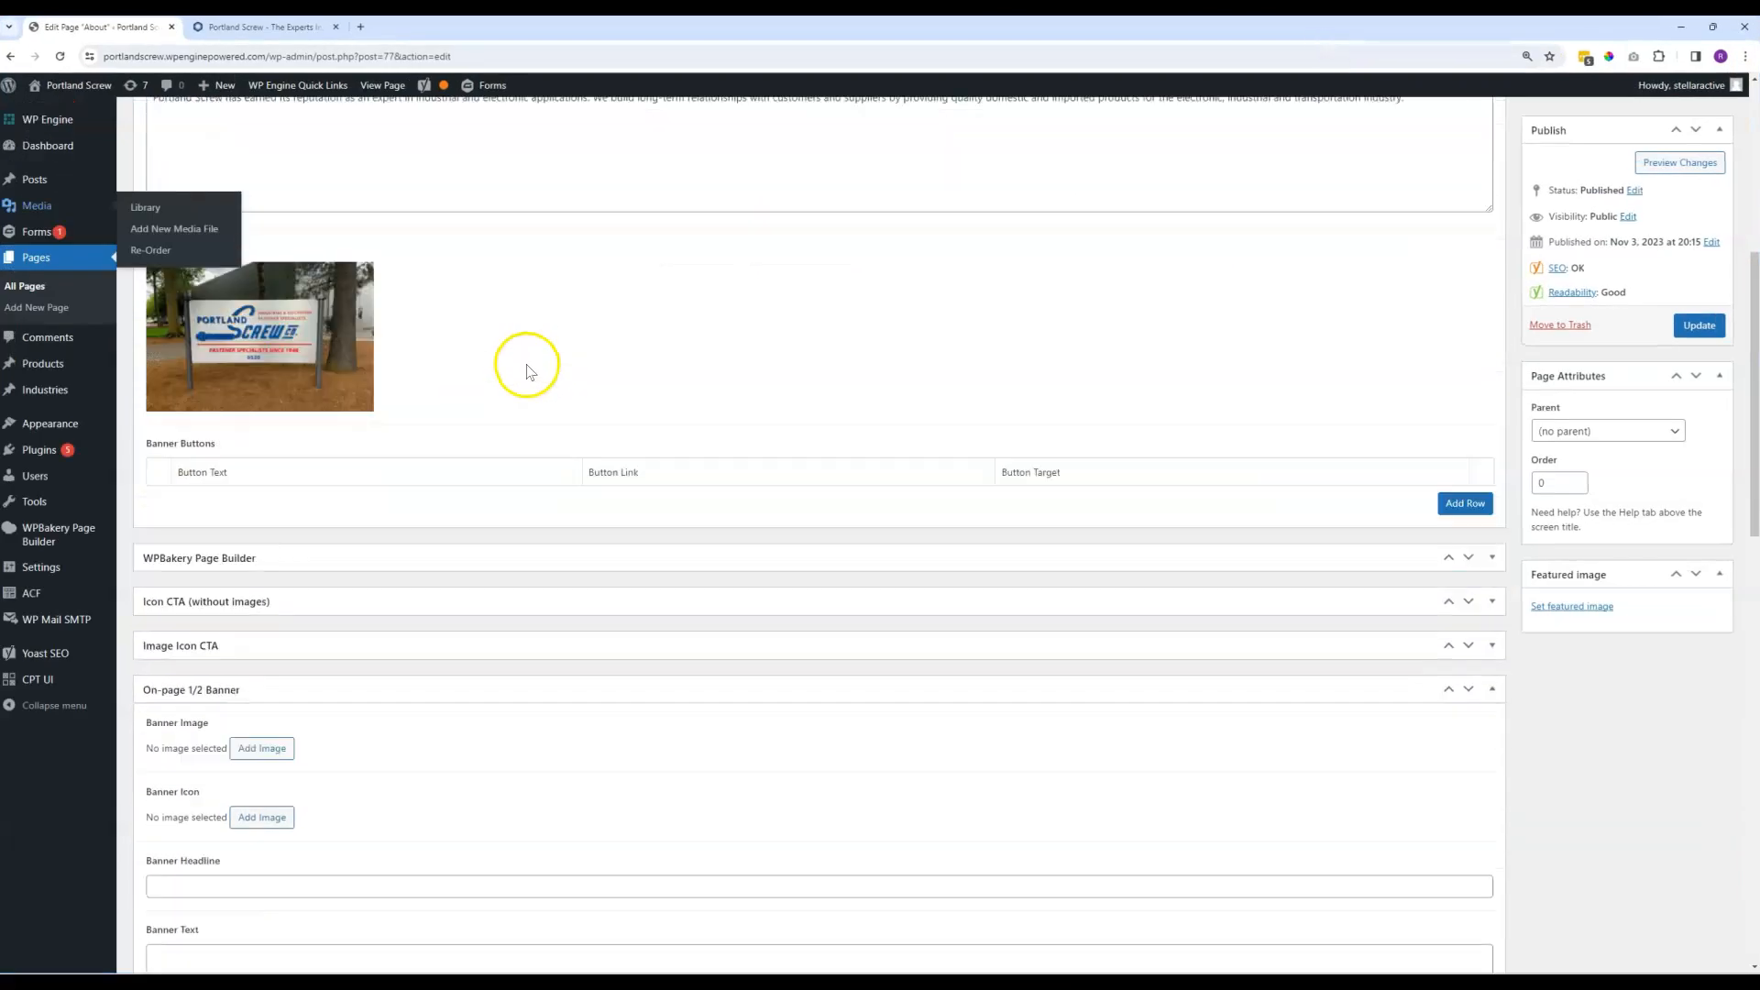
scroll(527, 372, "down", 1)
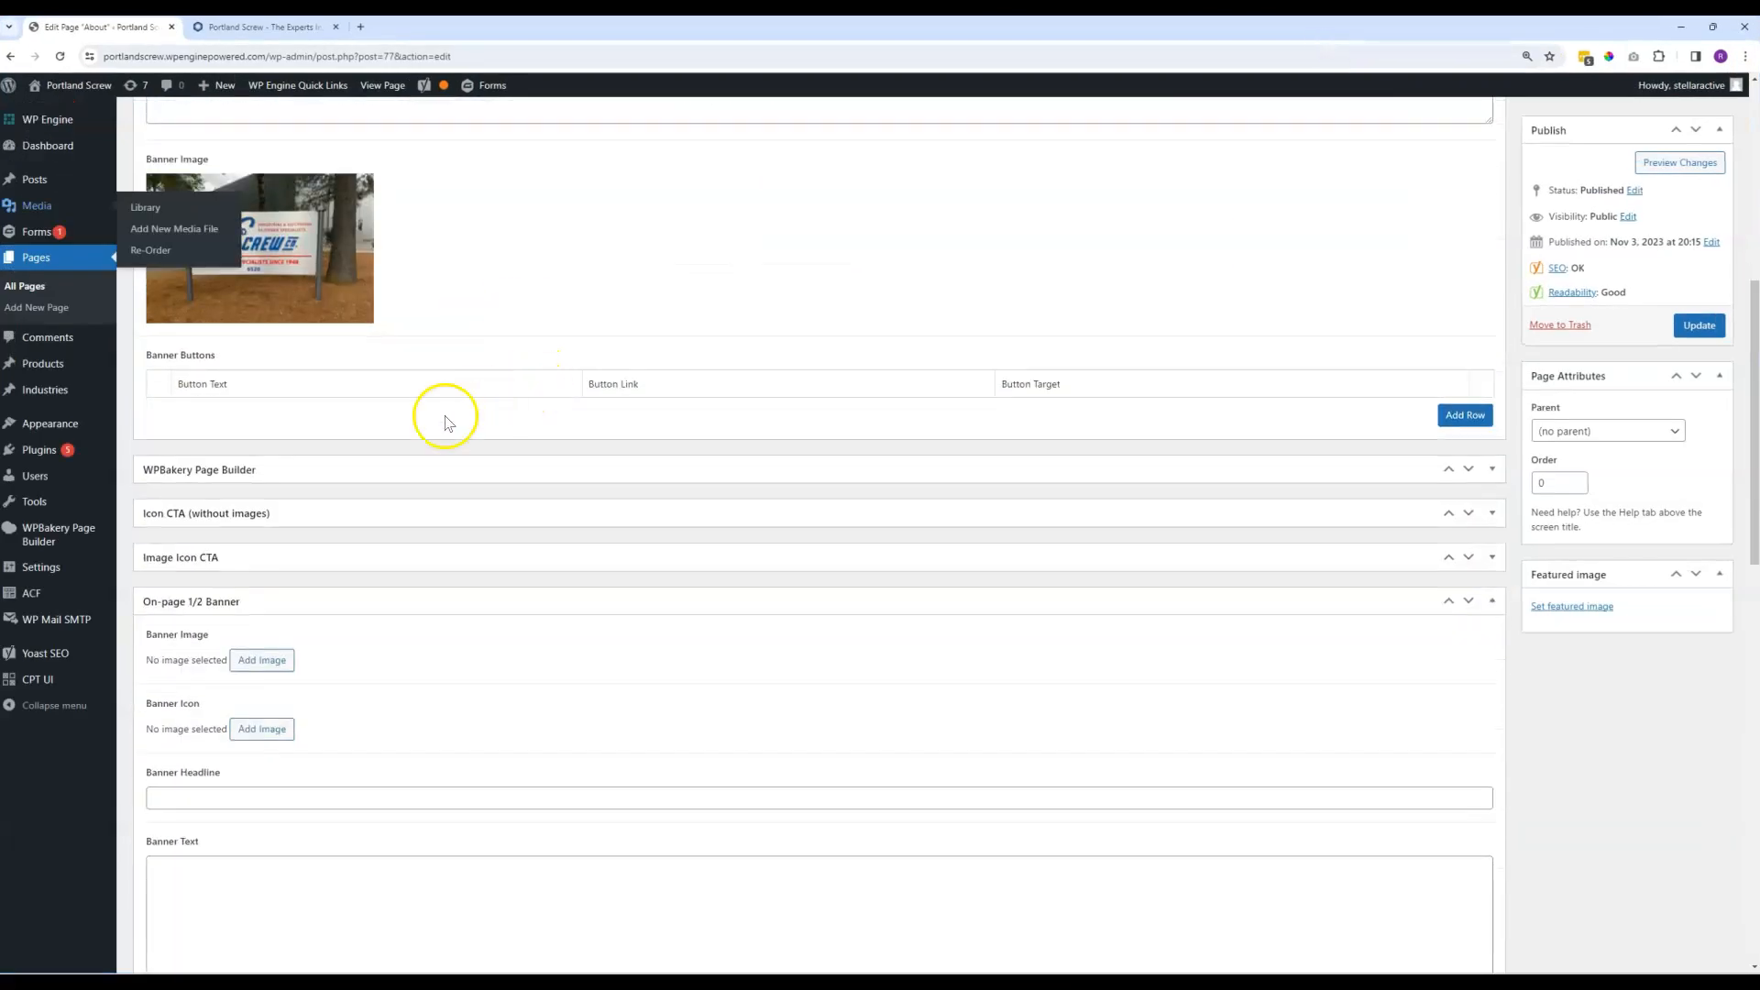
left_click(1490, 471)
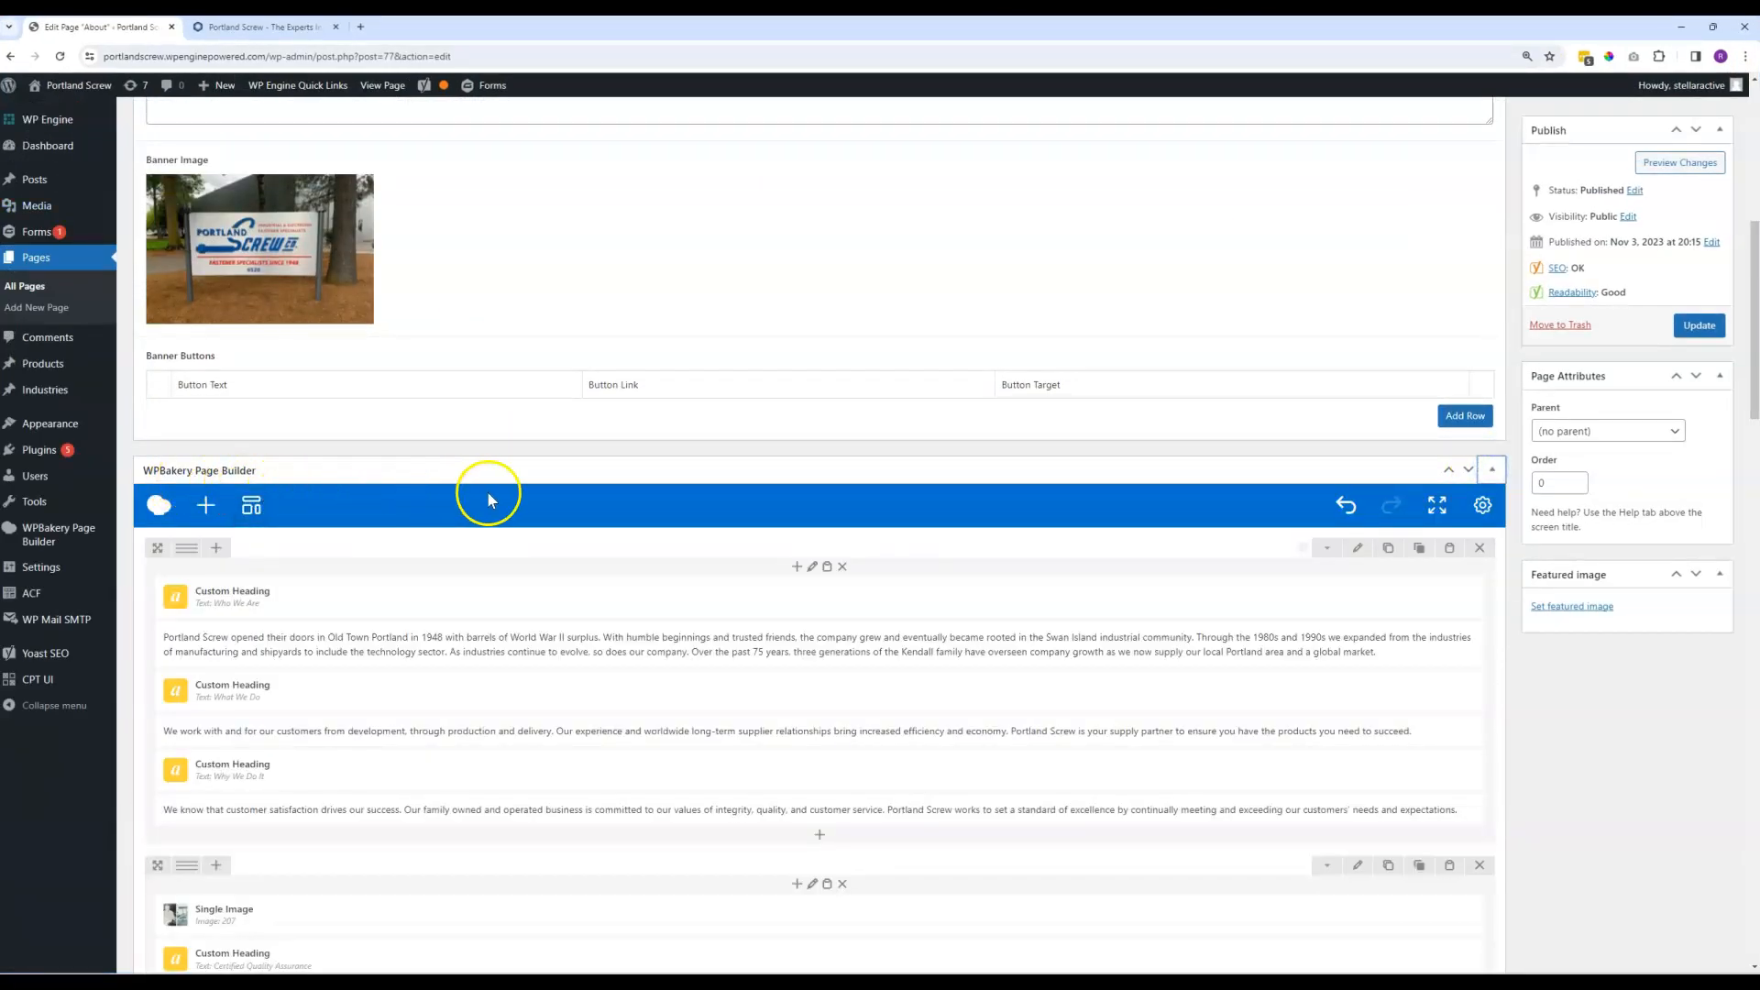
scroll(488, 499, "down", 2)
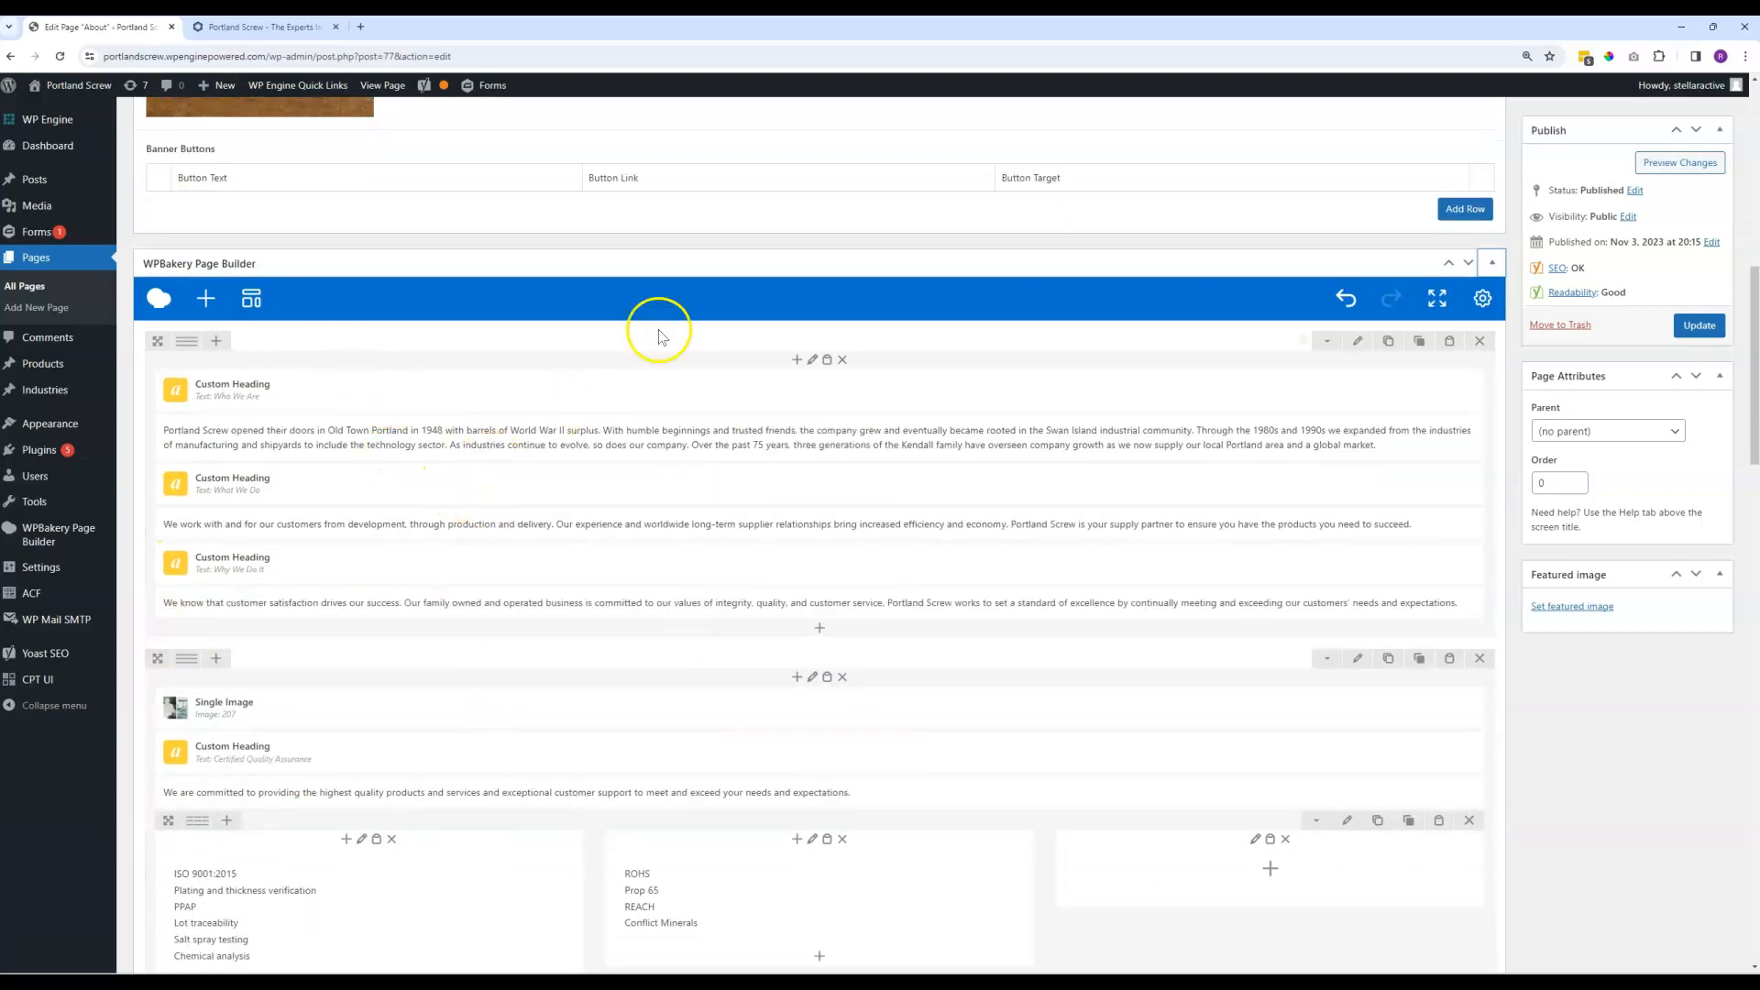
Examine the live About page's content below the banner, from Who We Are down to the contact form.
left_click(261, 27)
scroll(802, 437, "down", 2)
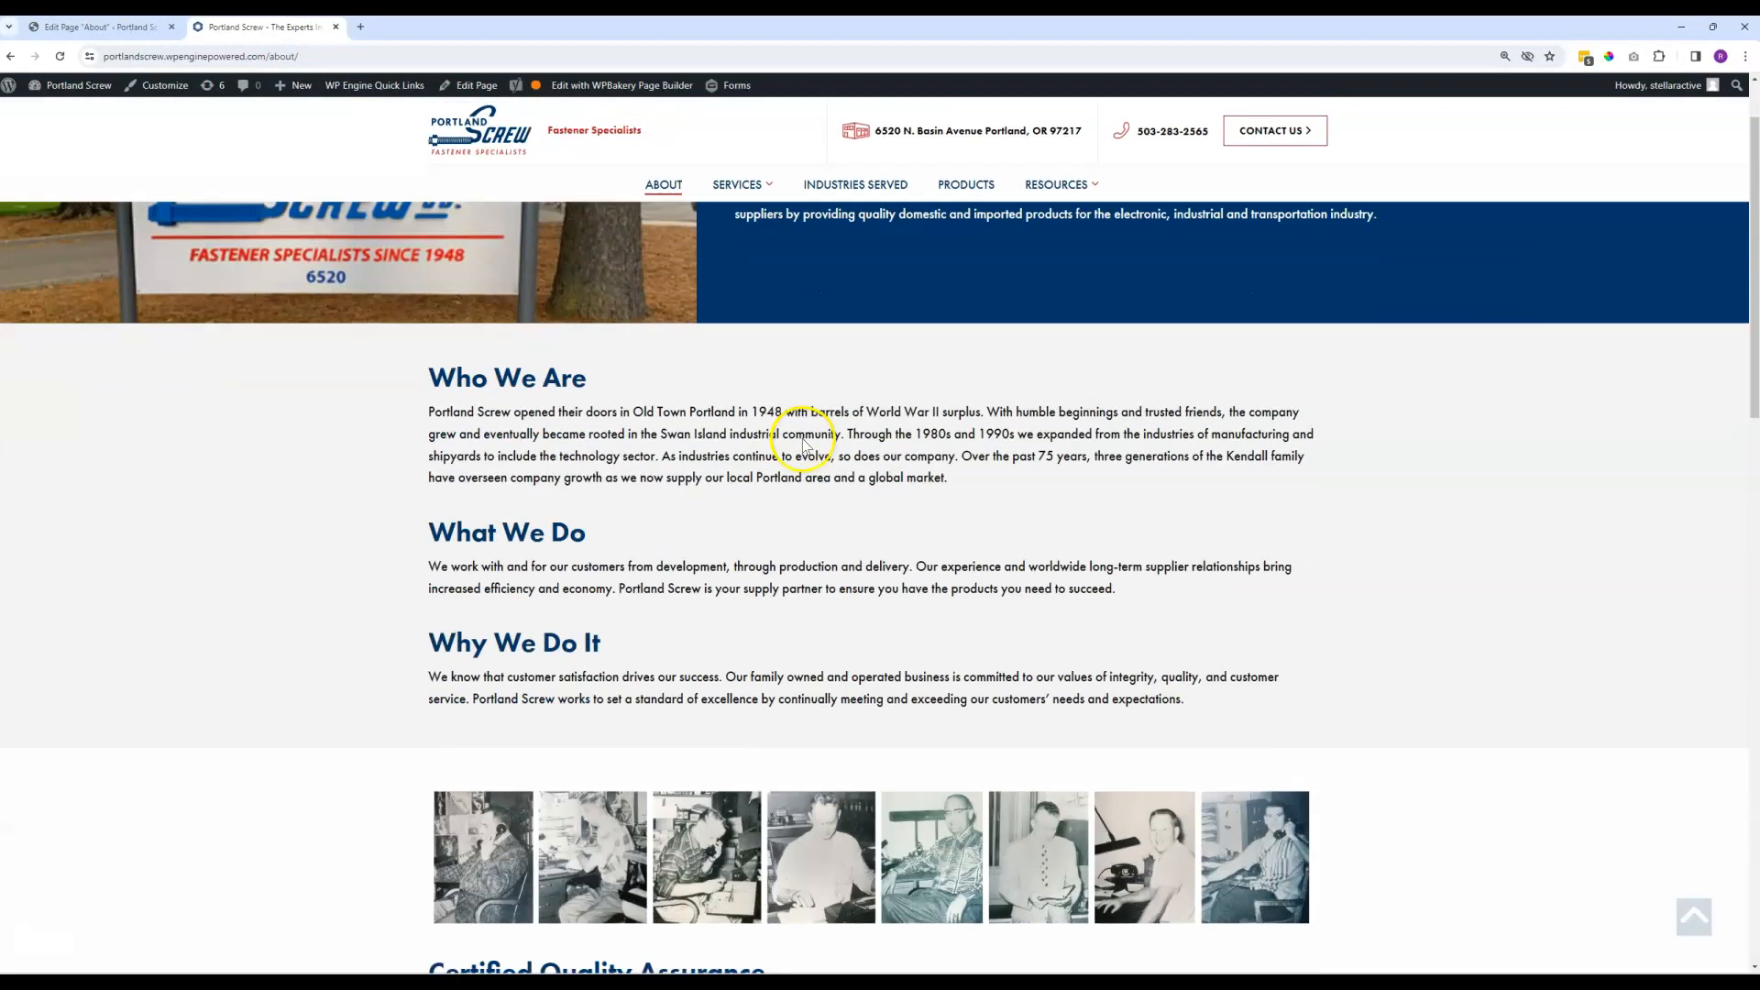
scroll(579, 614, "down", 1)
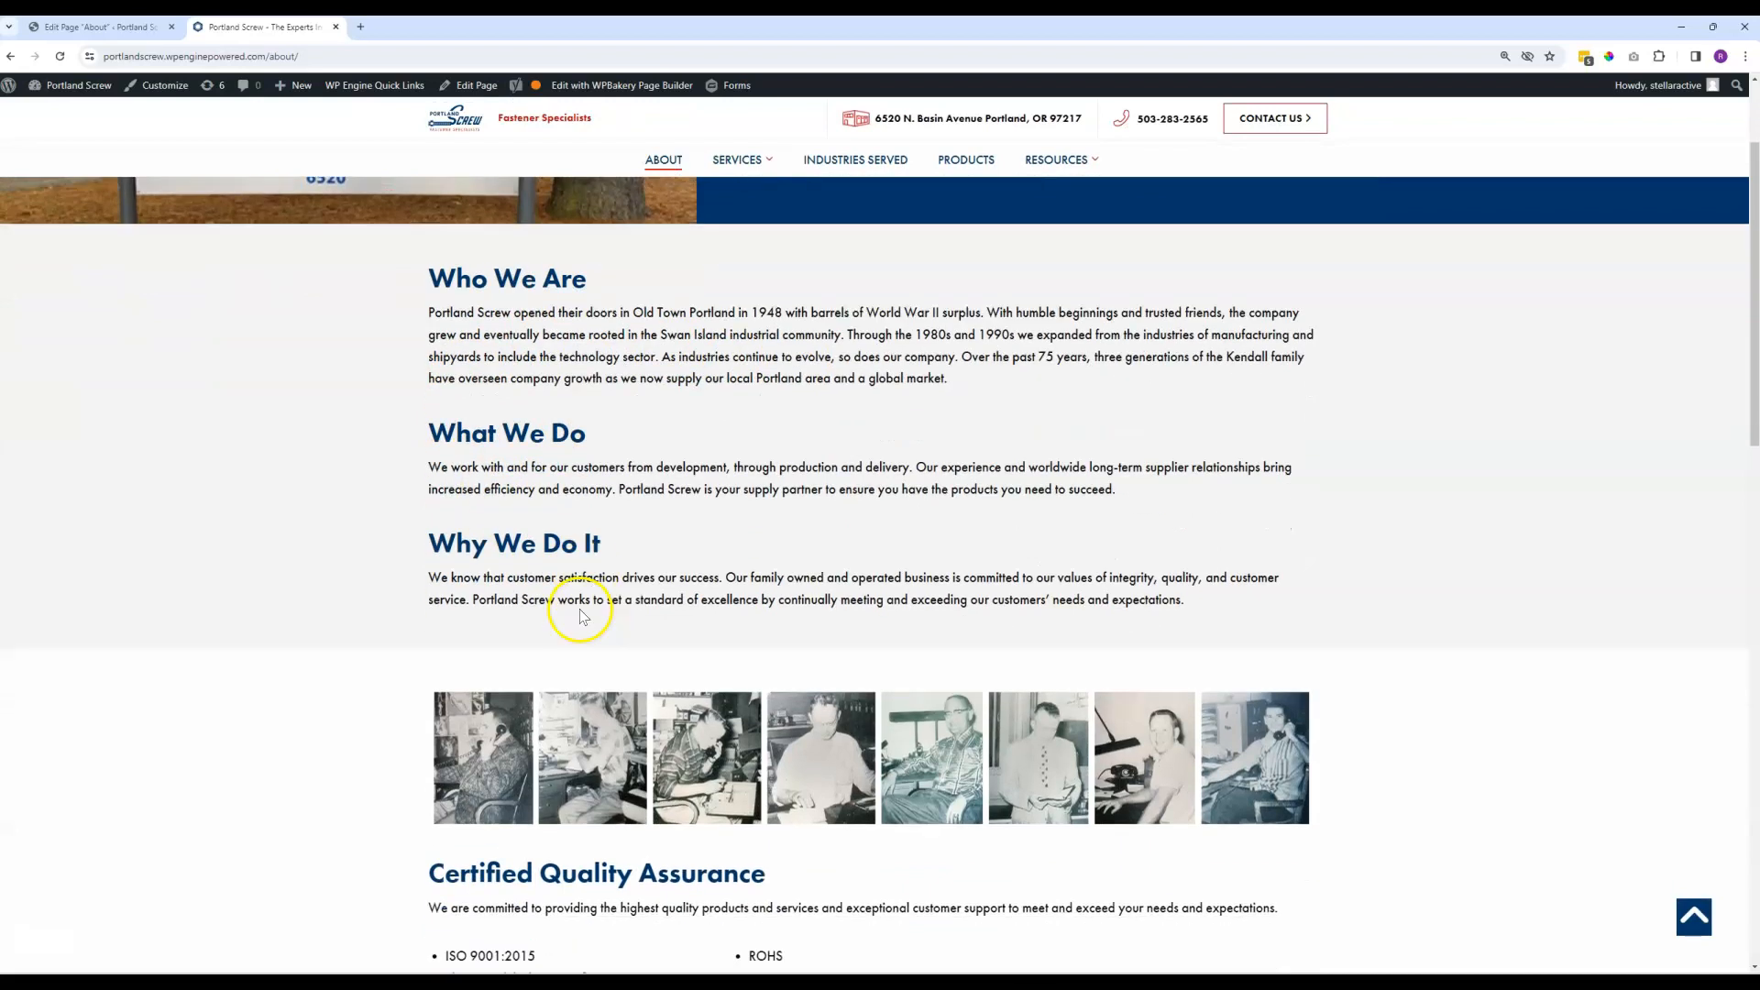
scroll(580, 614, "down", 2)
scroll(742, 576, "down", 5)
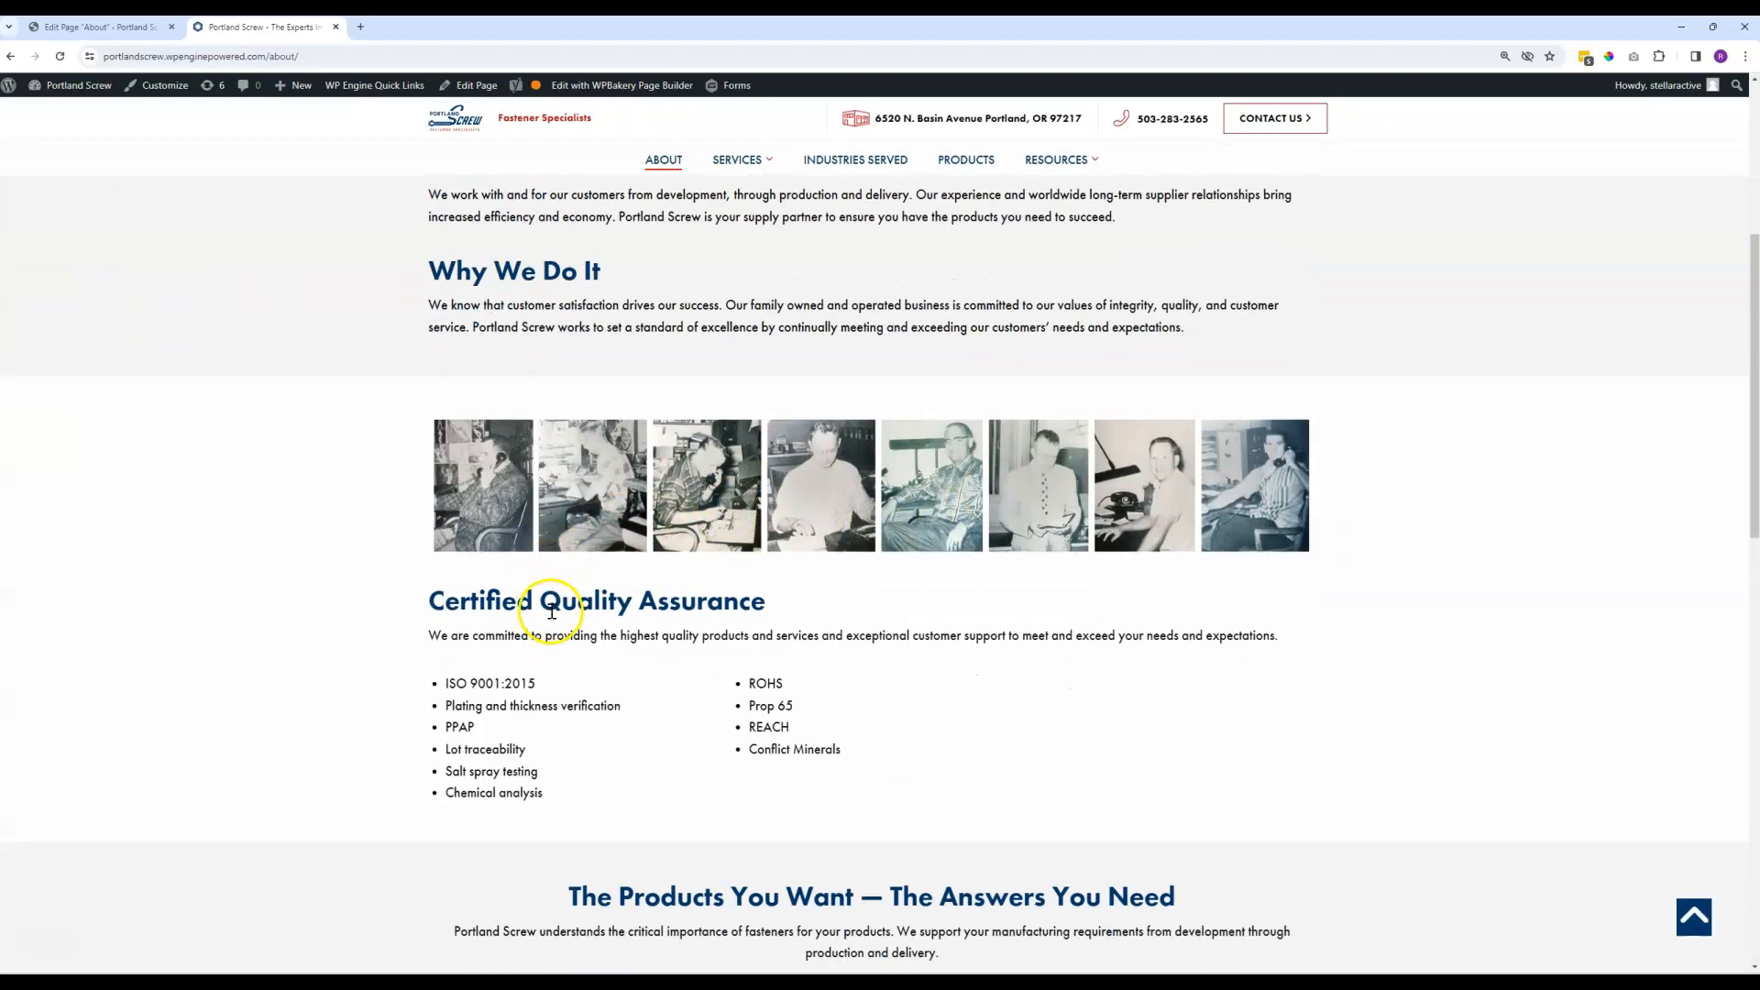
scroll(872, 626, "down", 3)
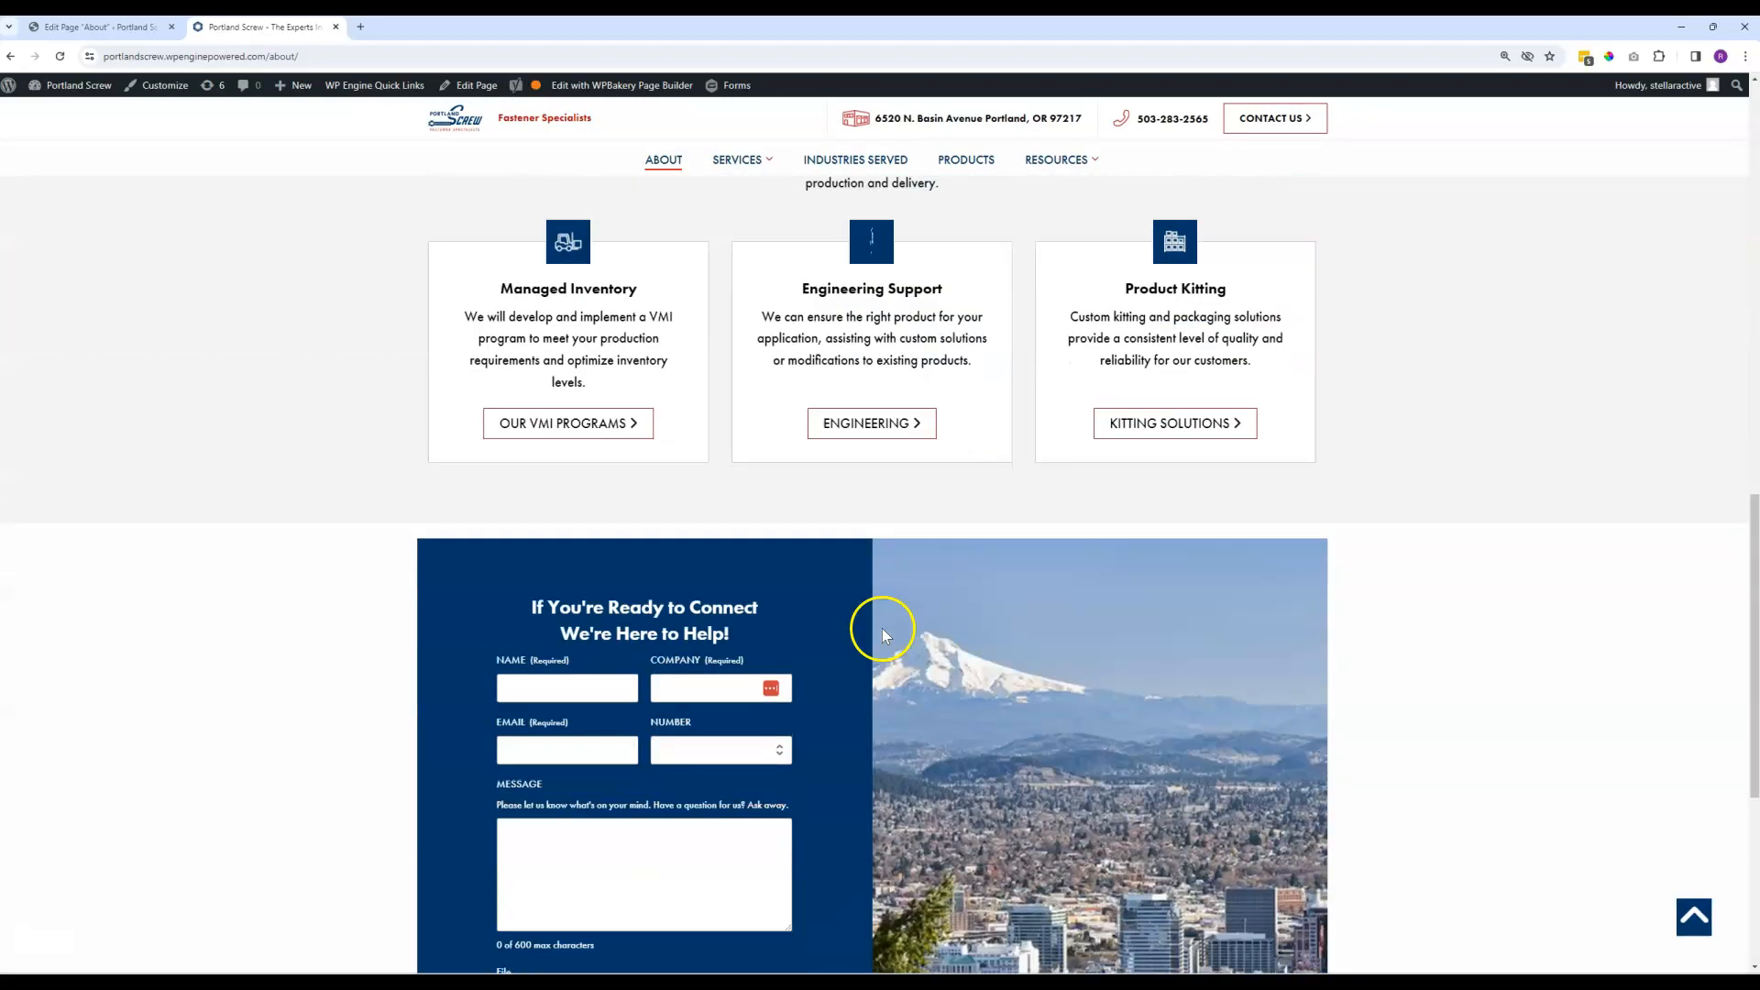
Duplicate the text block under the Why We Do It heading in the page builder and move the original below its copy.
left_click(128, 27)
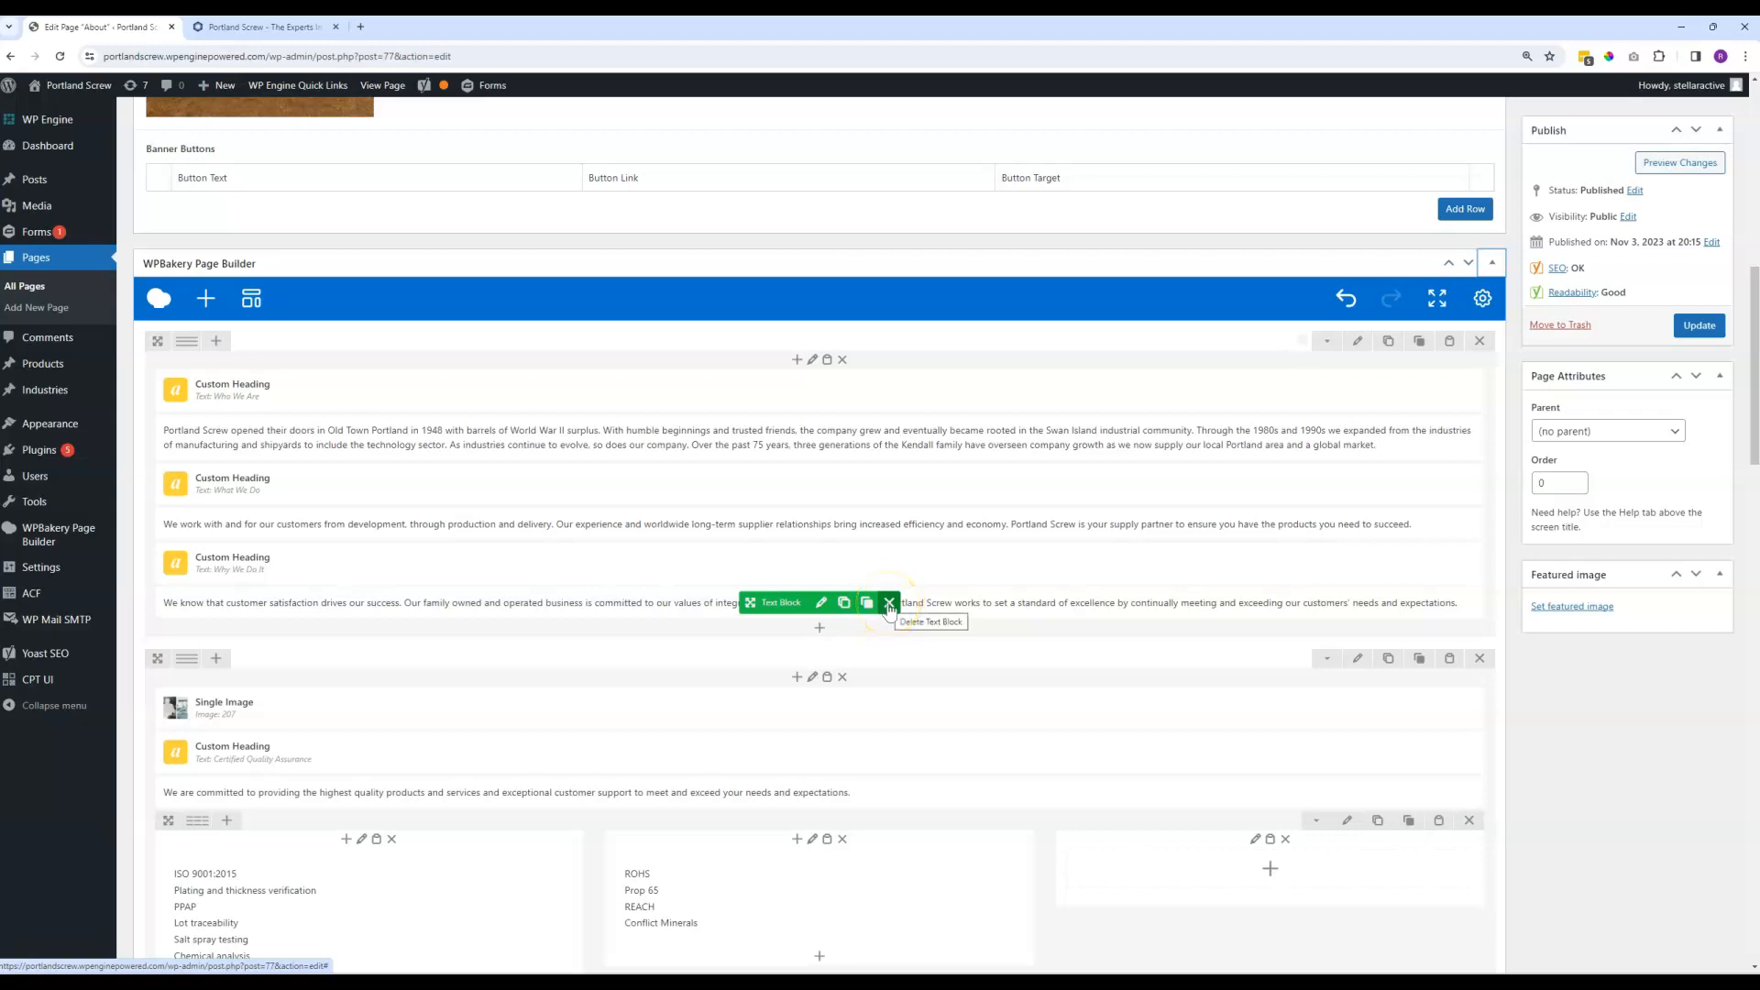
left_click(844, 604)
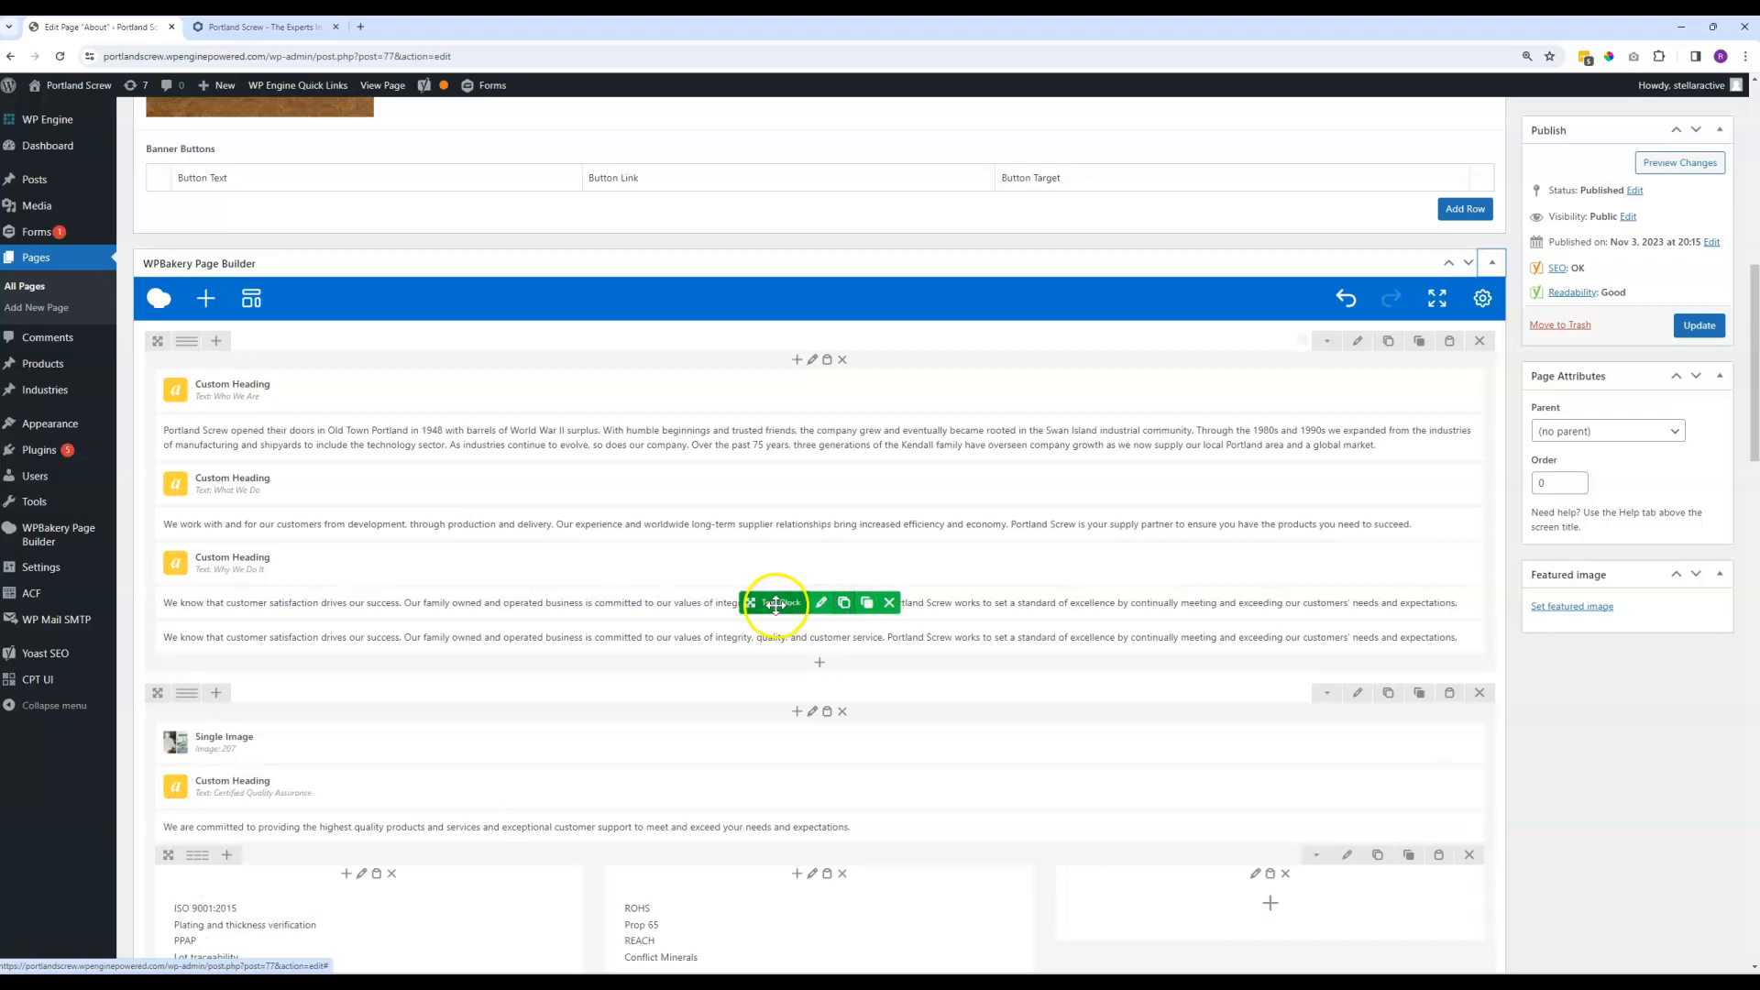
mouse_move(770, 604)
left_mouse_down()
mouse_move(759, 488)
mouse_move(755, 625)
left_mouse_up()
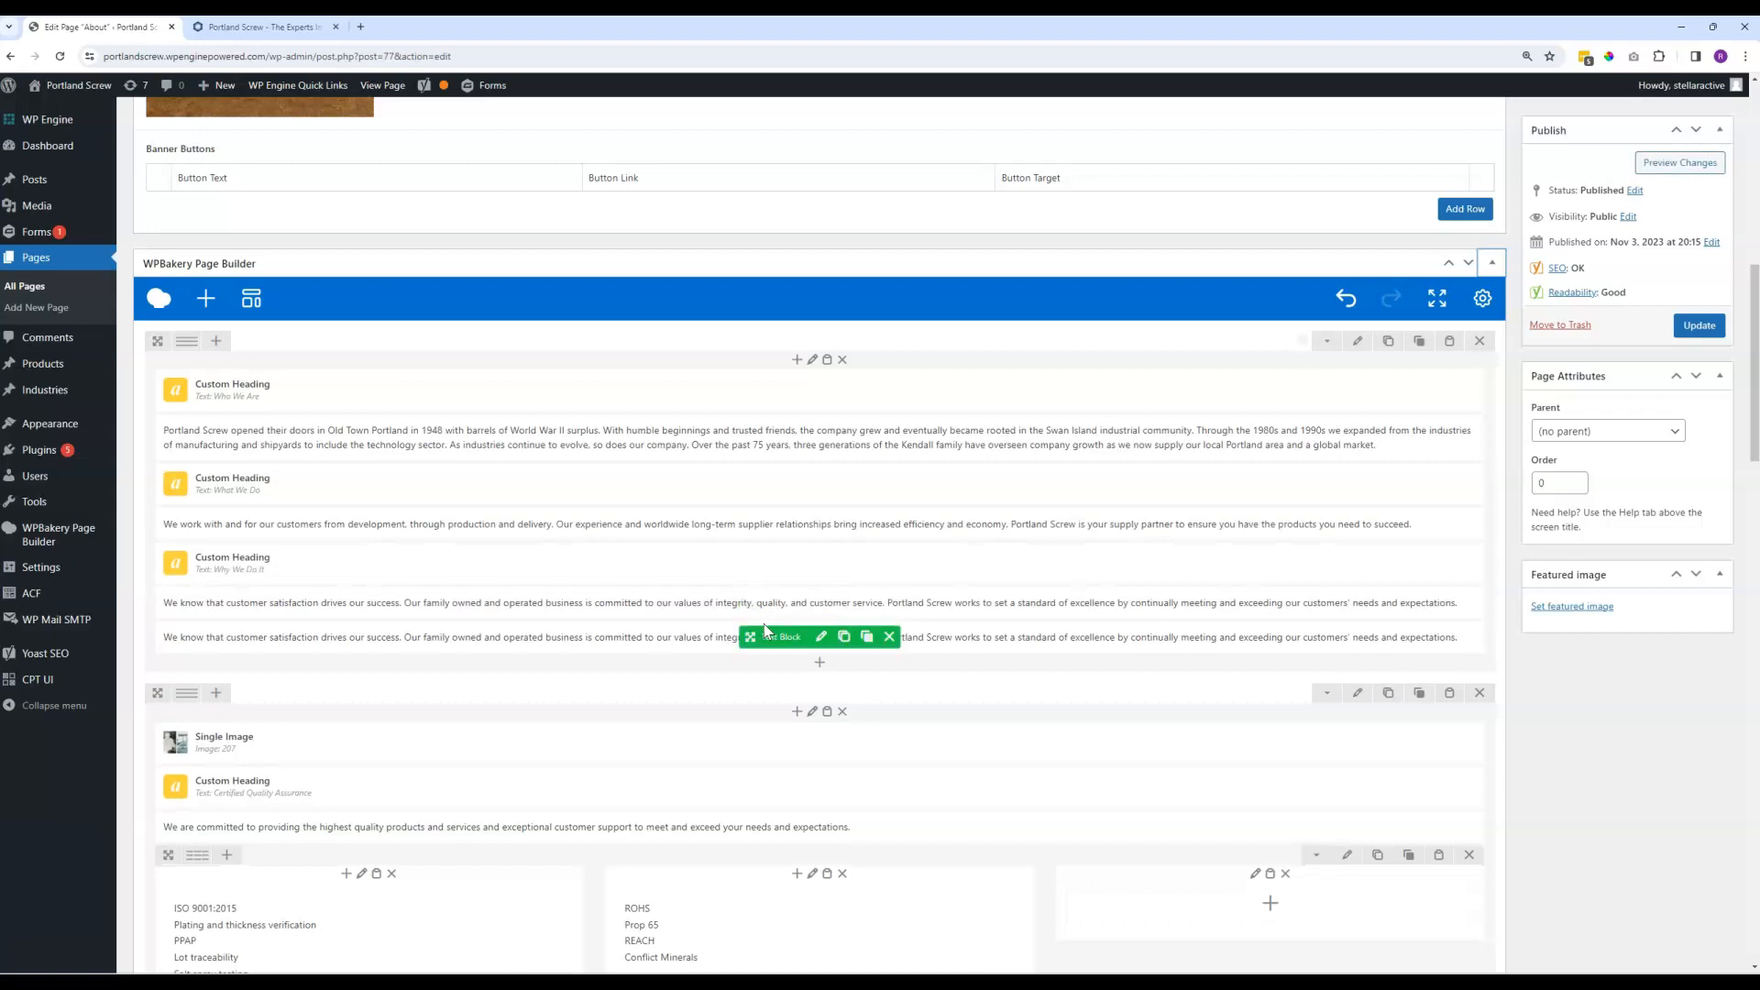
Delete the extra text block under Why We Do It and open the remaining block's settings in an enlarged, repositioned window.
left_click(889, 637)
mouse_move(807, 600)
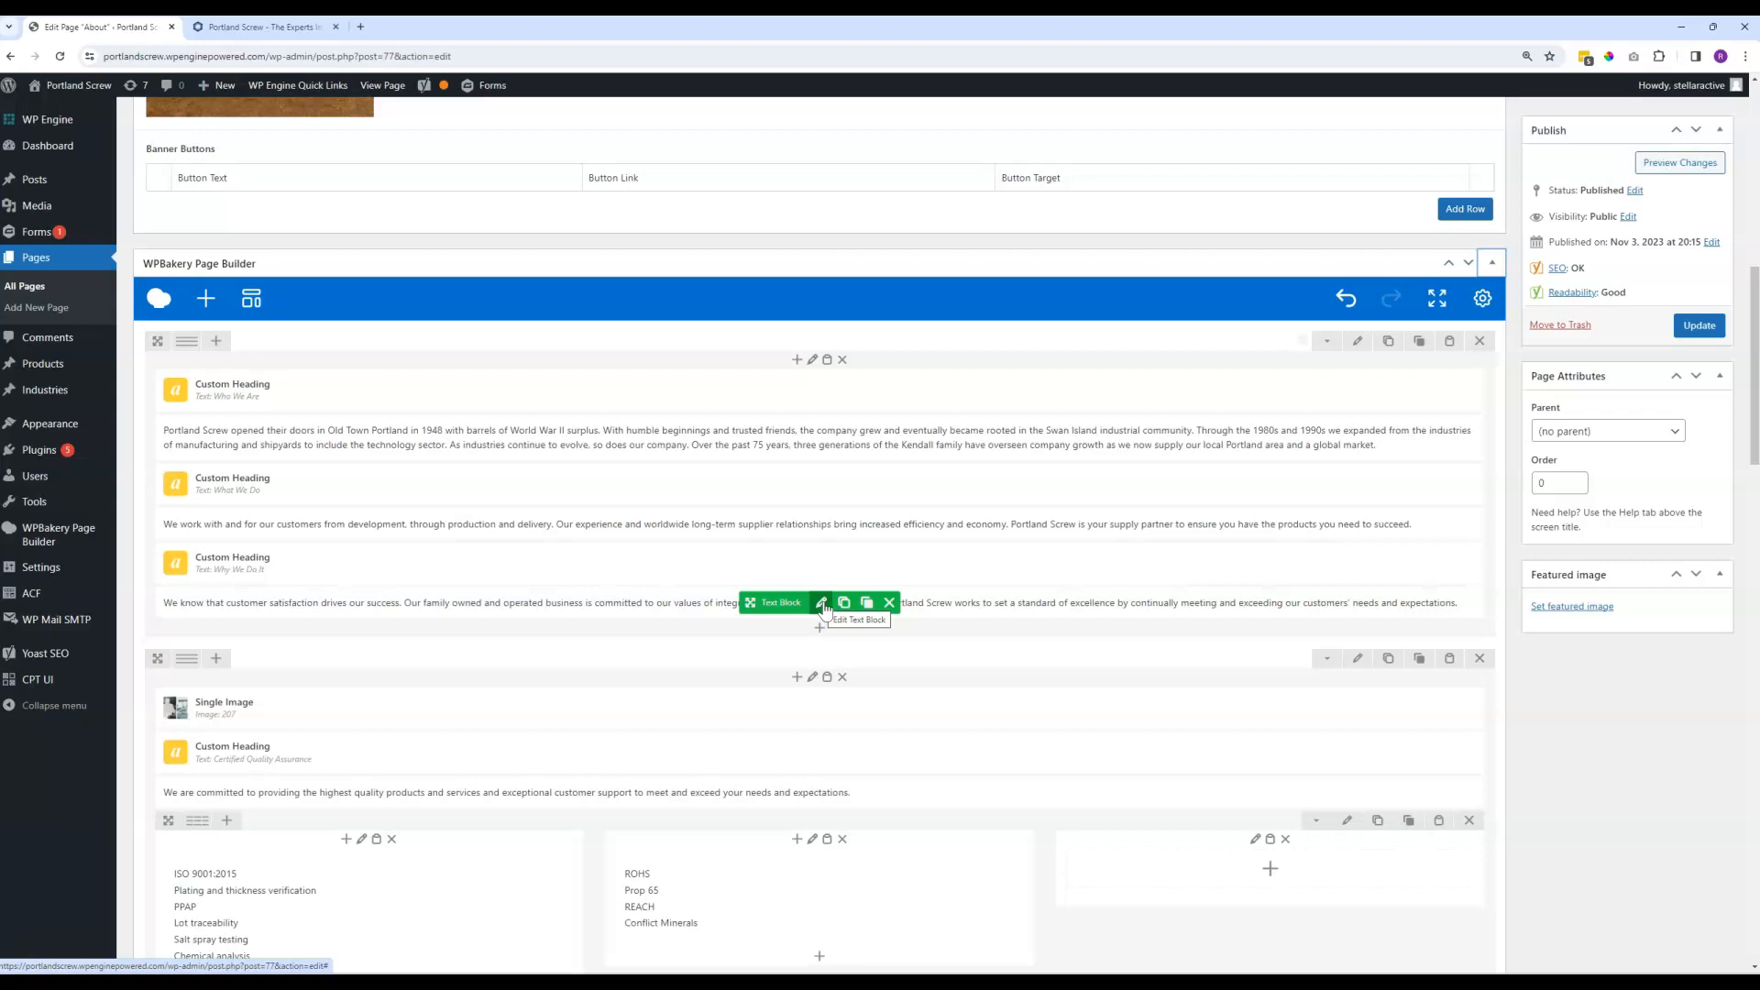
left_click(821, 603)
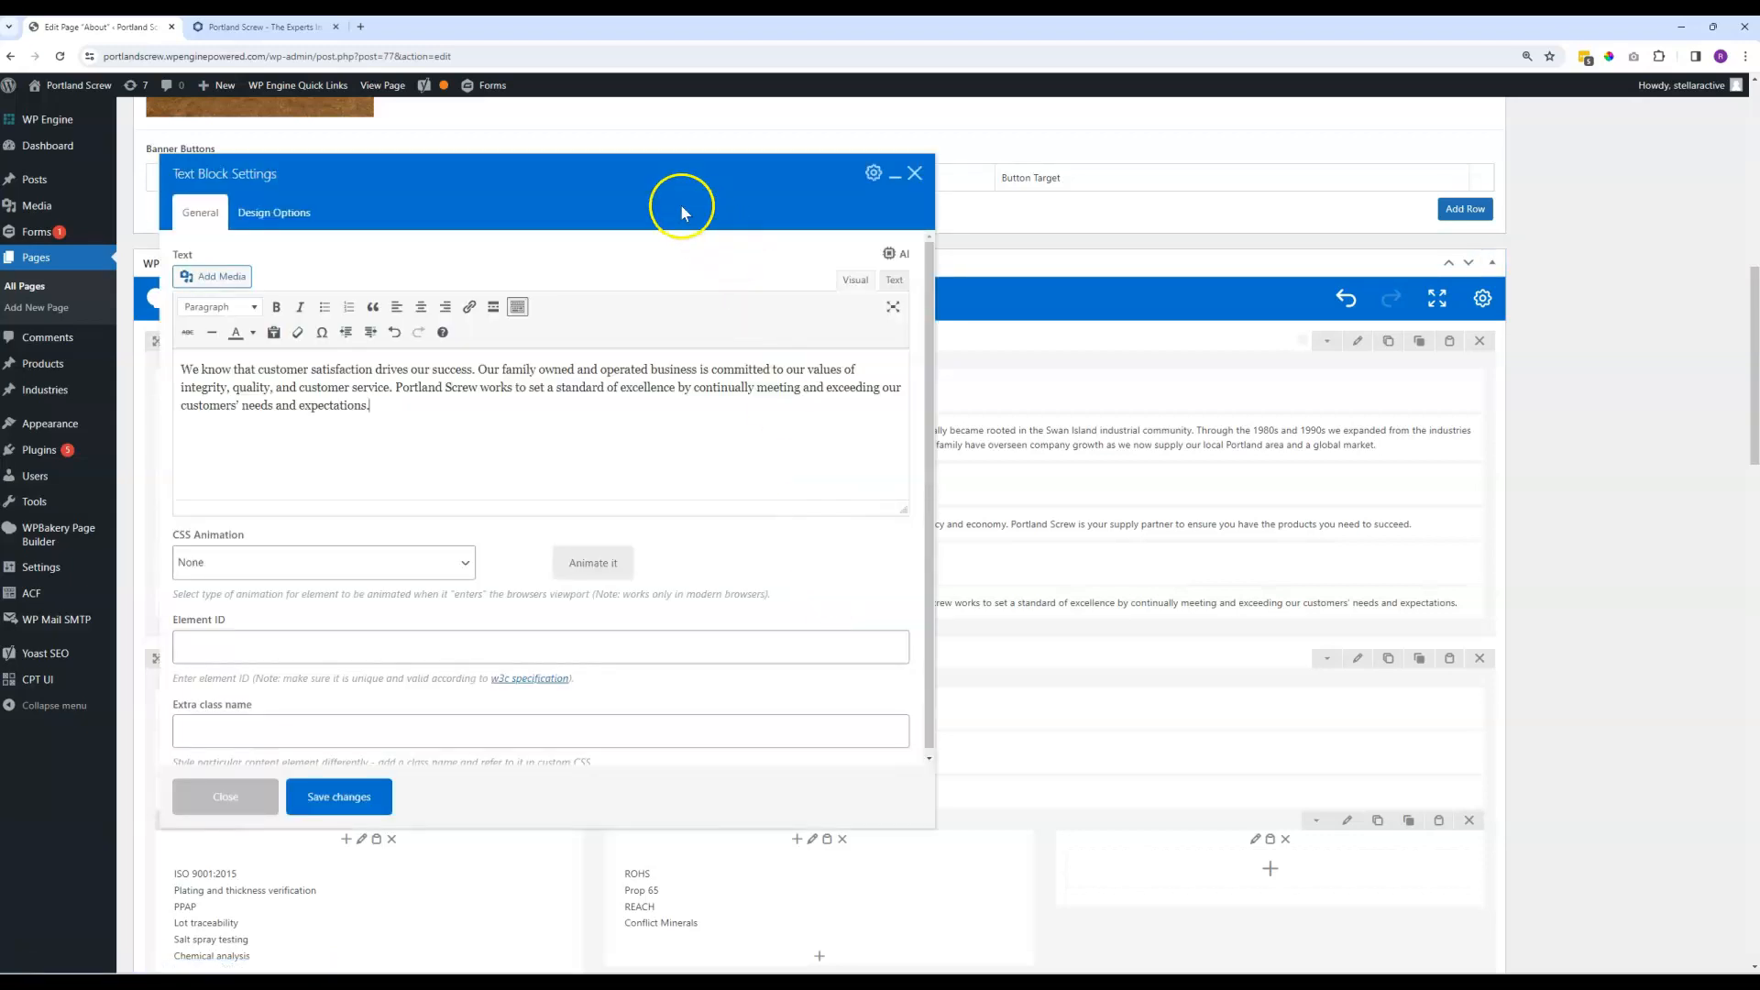
left_click_drag(643, 172, 888, 209)
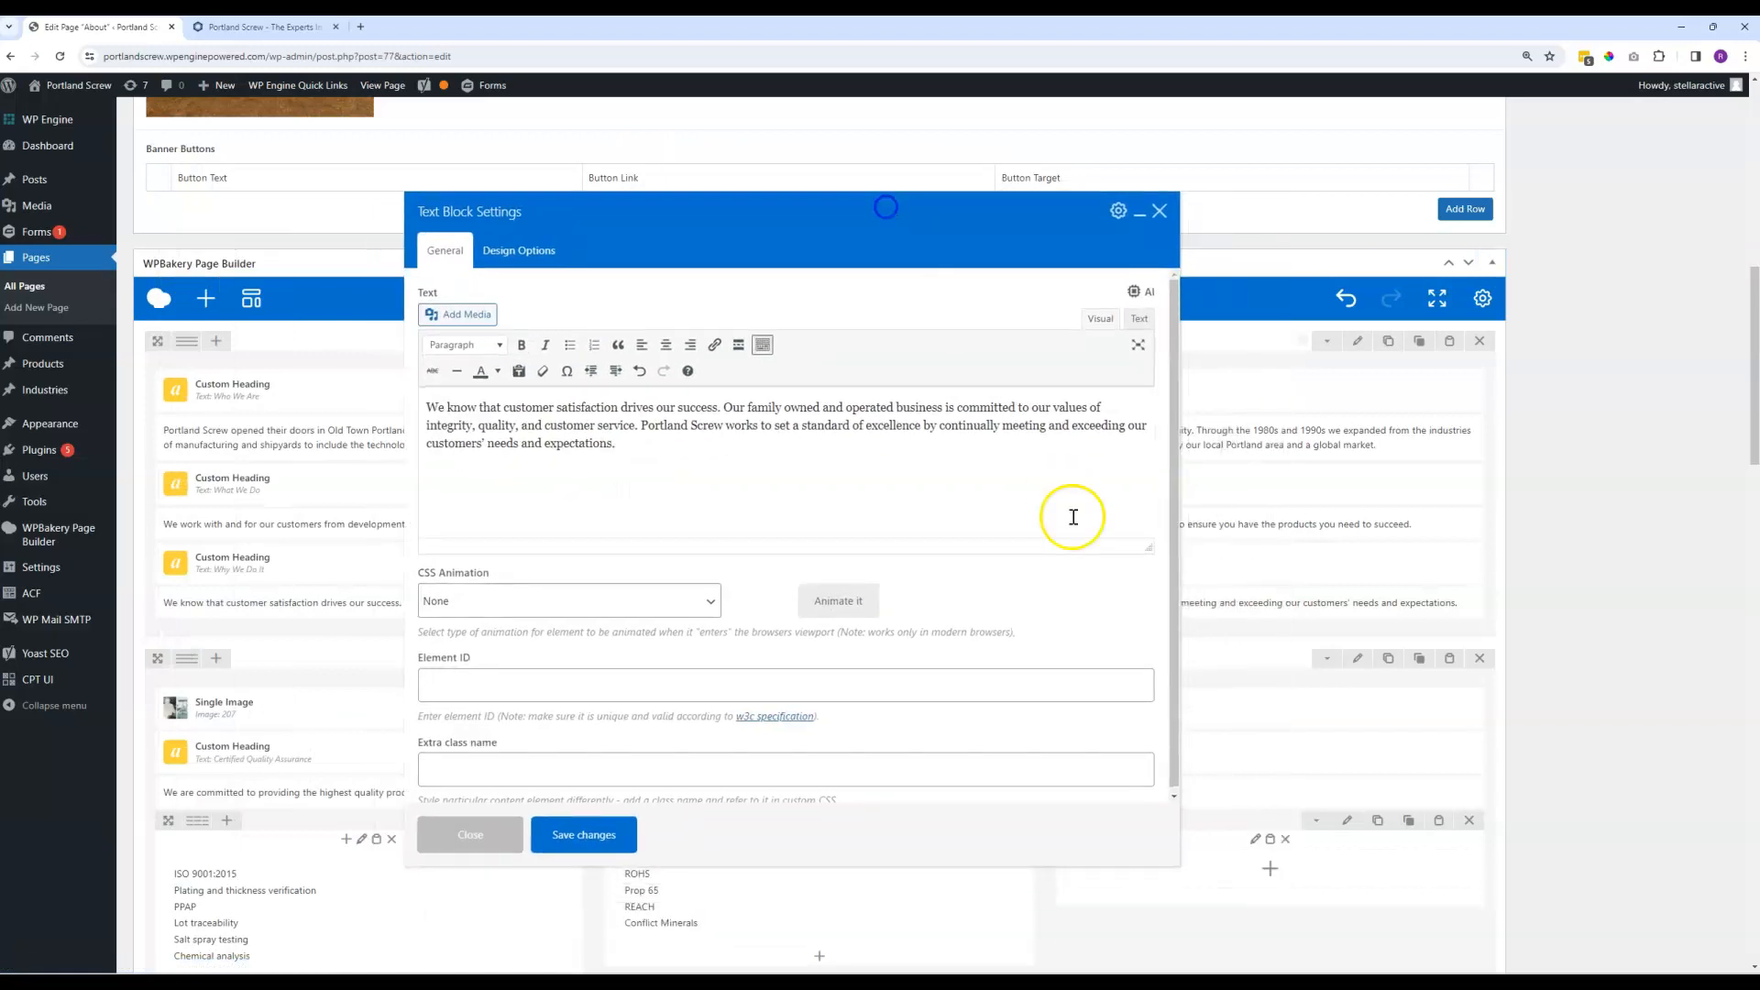
left_click_drag(1146, 548, 1151, 616)
left_click_drag(1179, 865, 1282, 874)
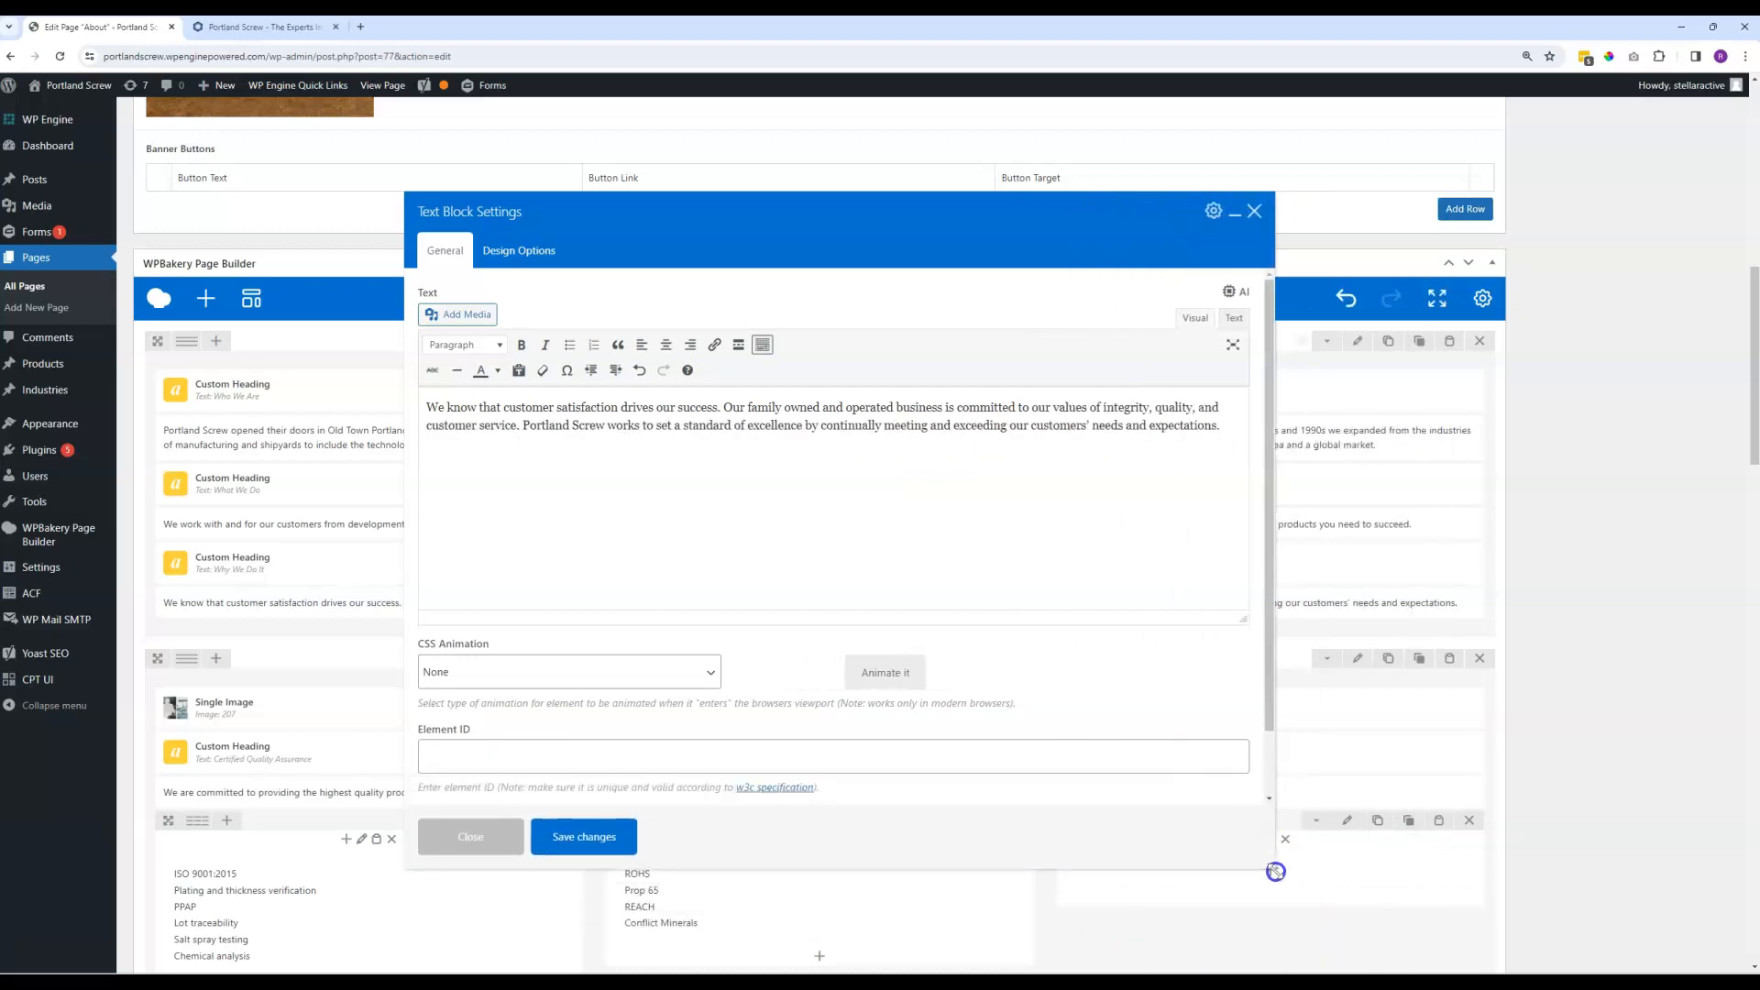
left_click_drag(919, 208, 820, 149)
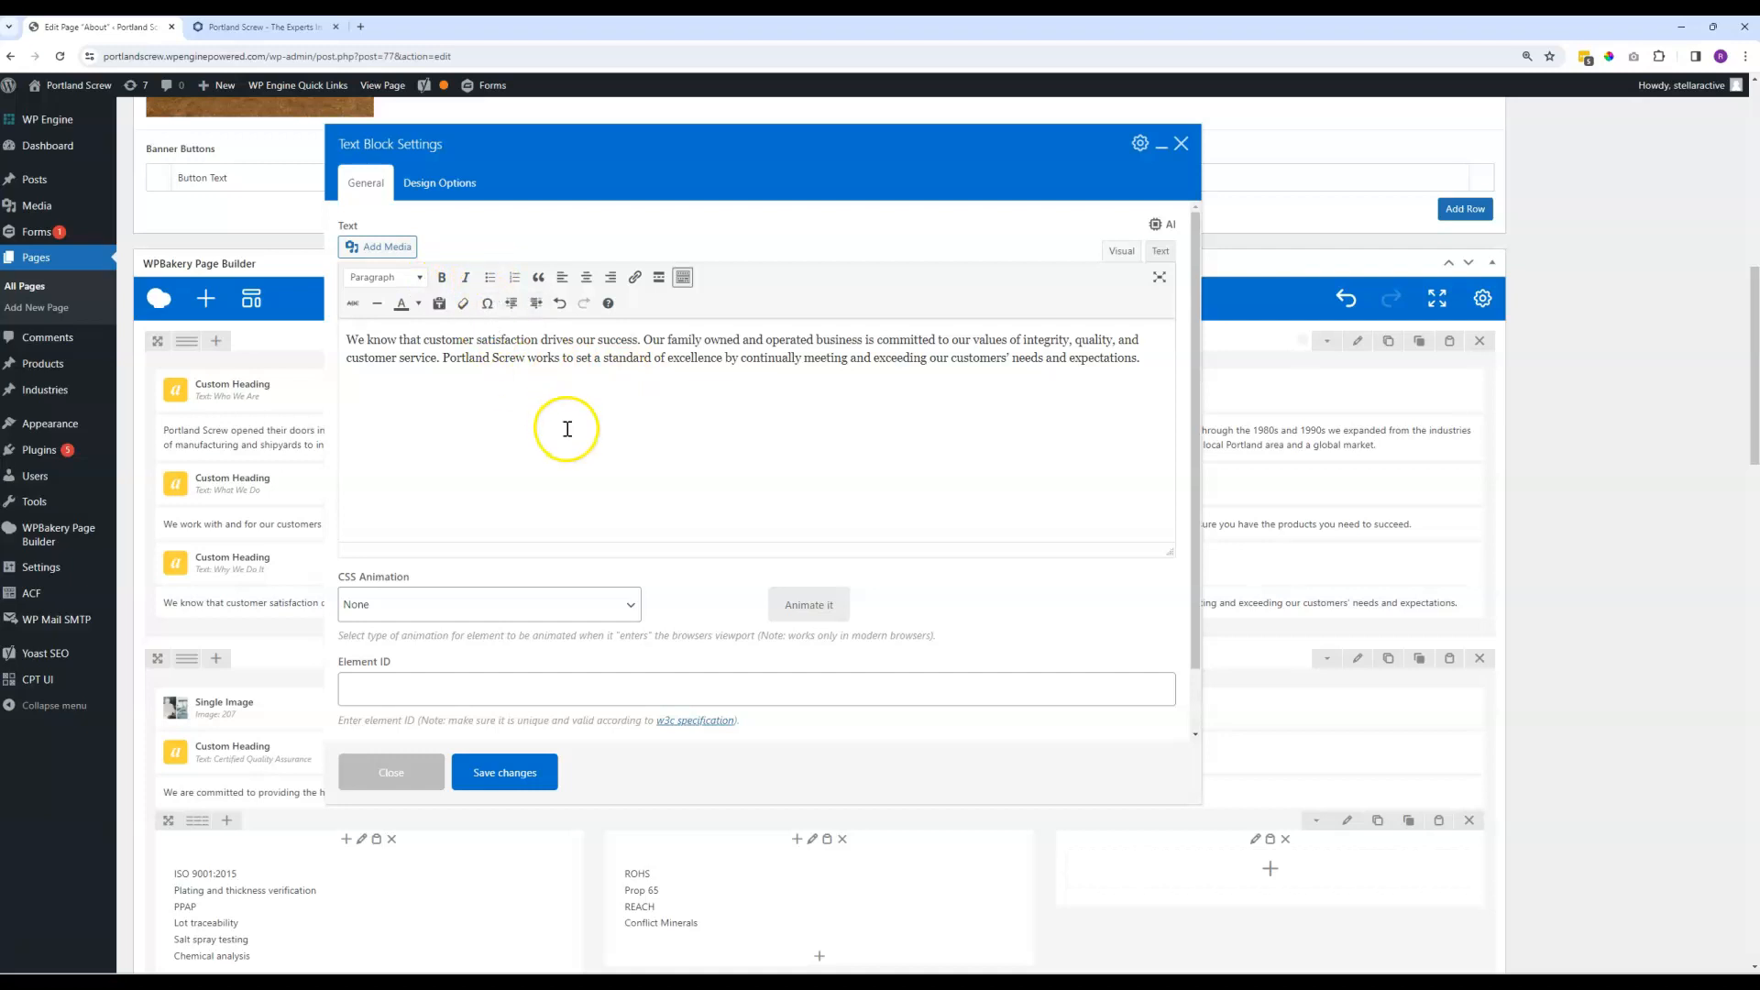
Examine the text editor's colour palette and formatting tools, hiding and restoring the second row of tools.
left_click(417, 310)
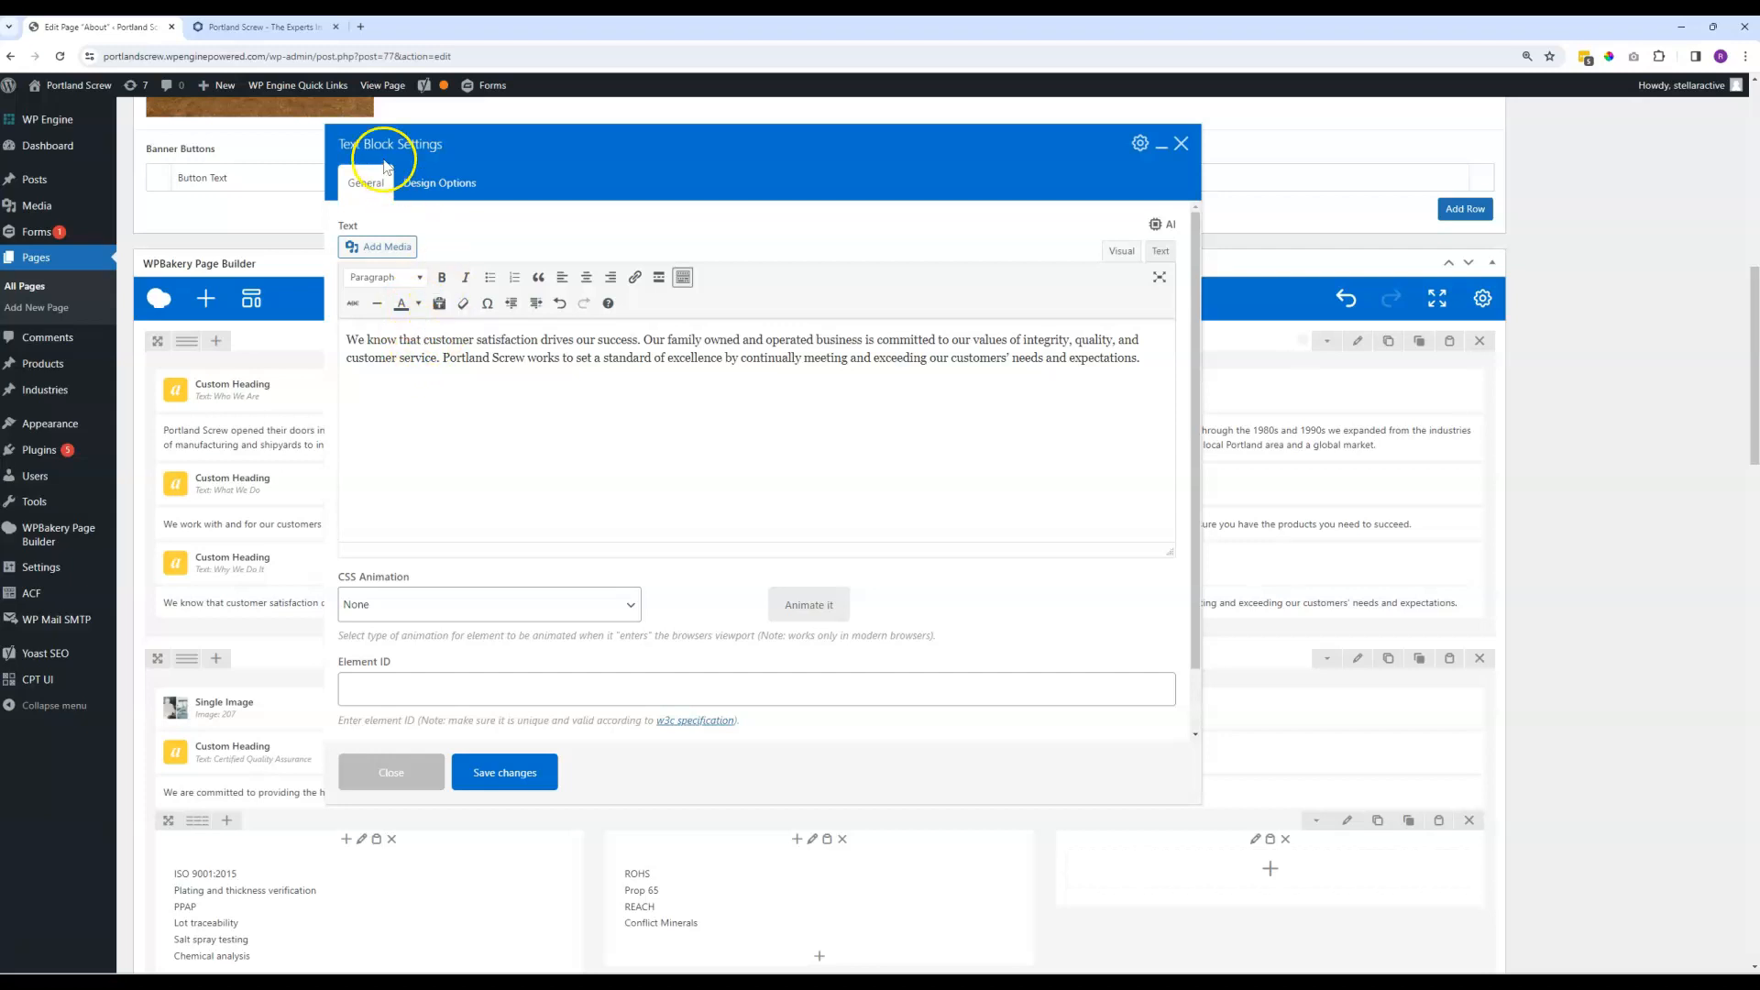
left_click(418, 303)
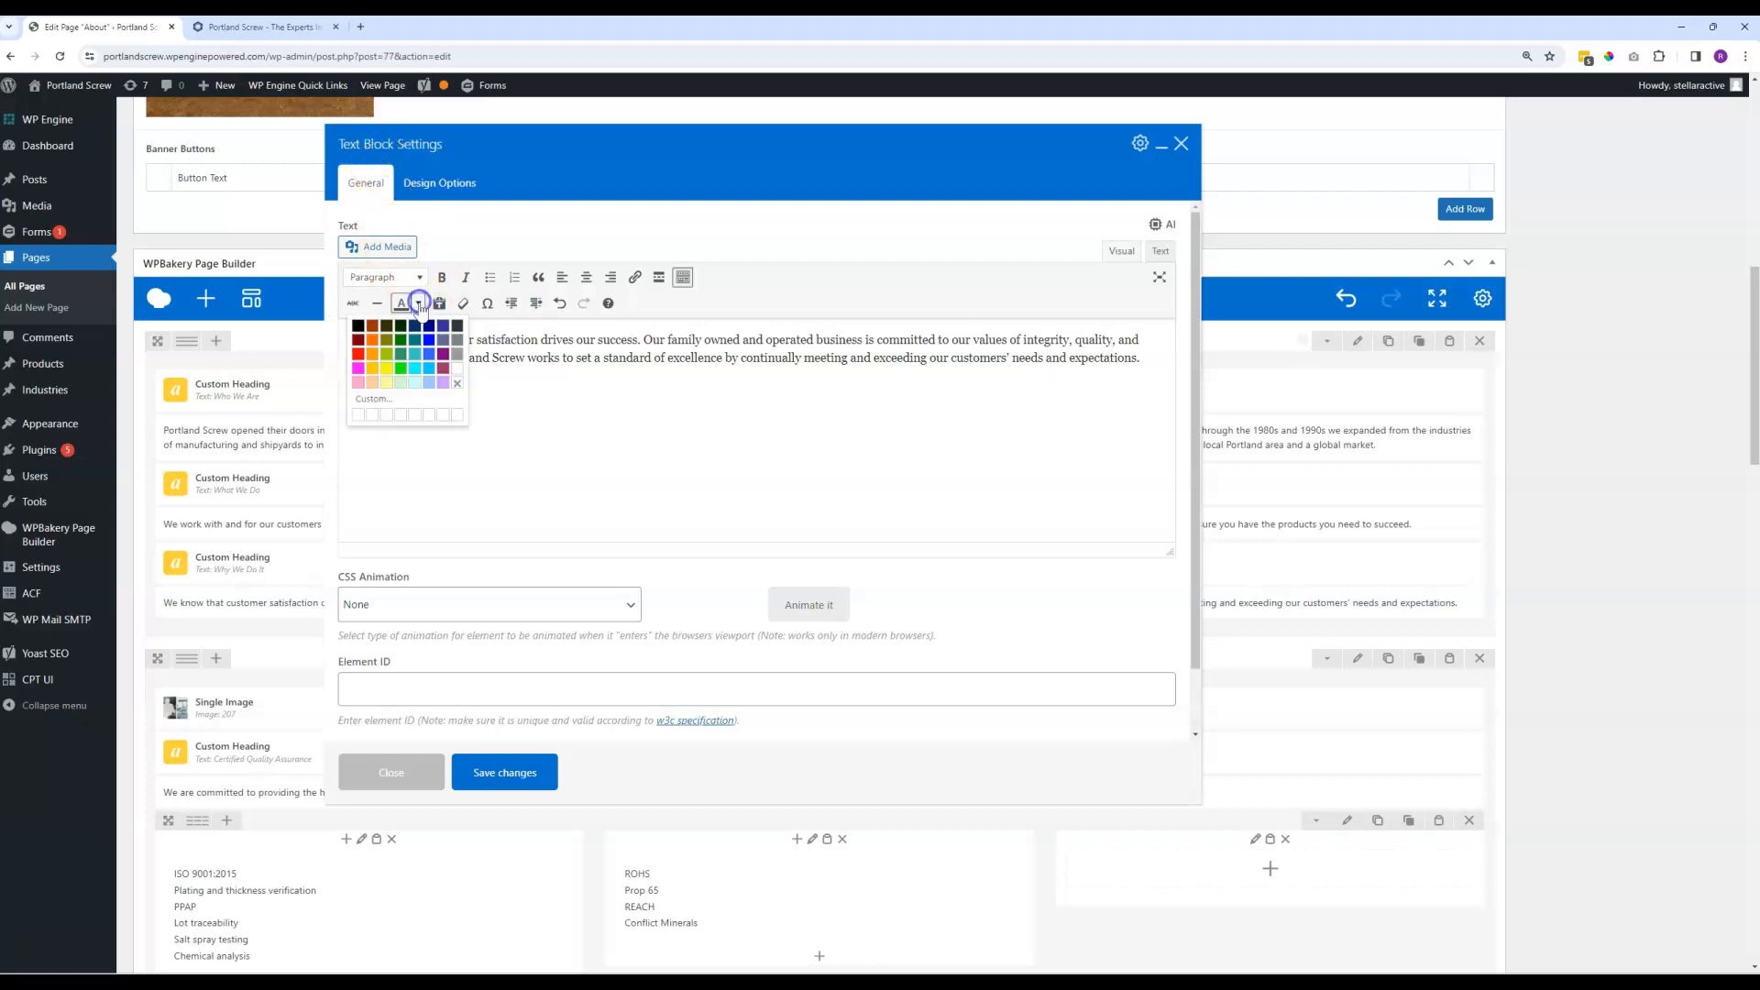
left_click(527, 359)
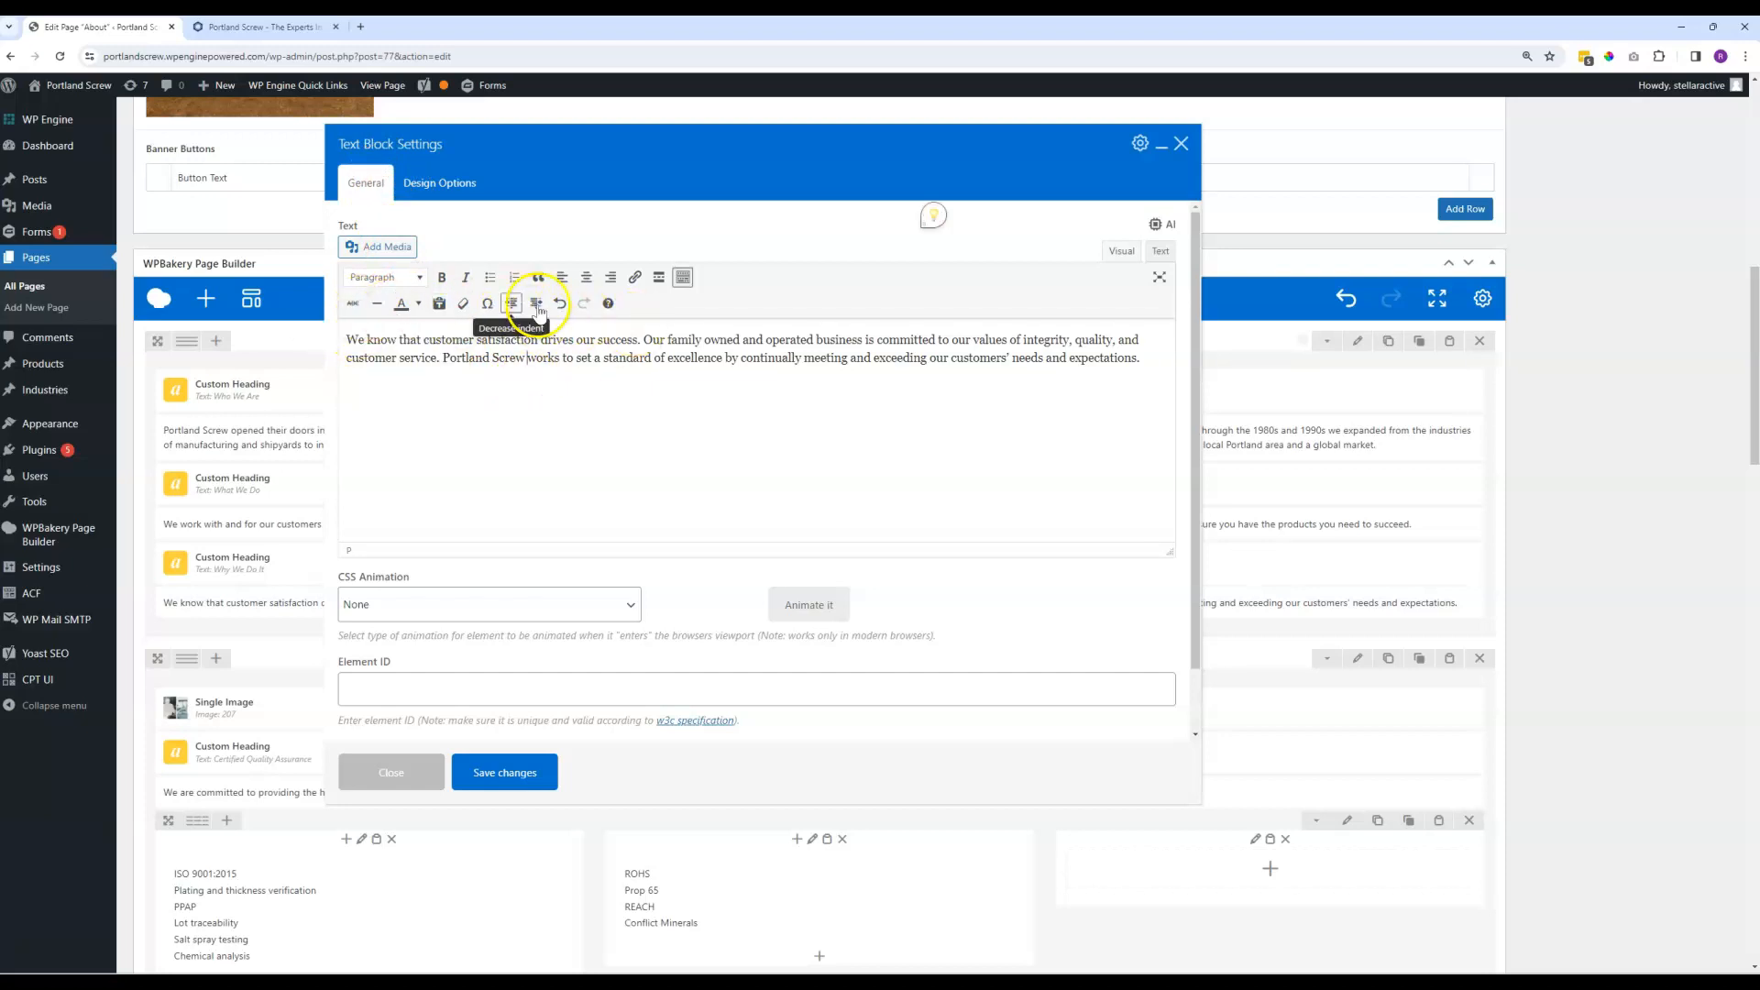
left_click(683, 280)
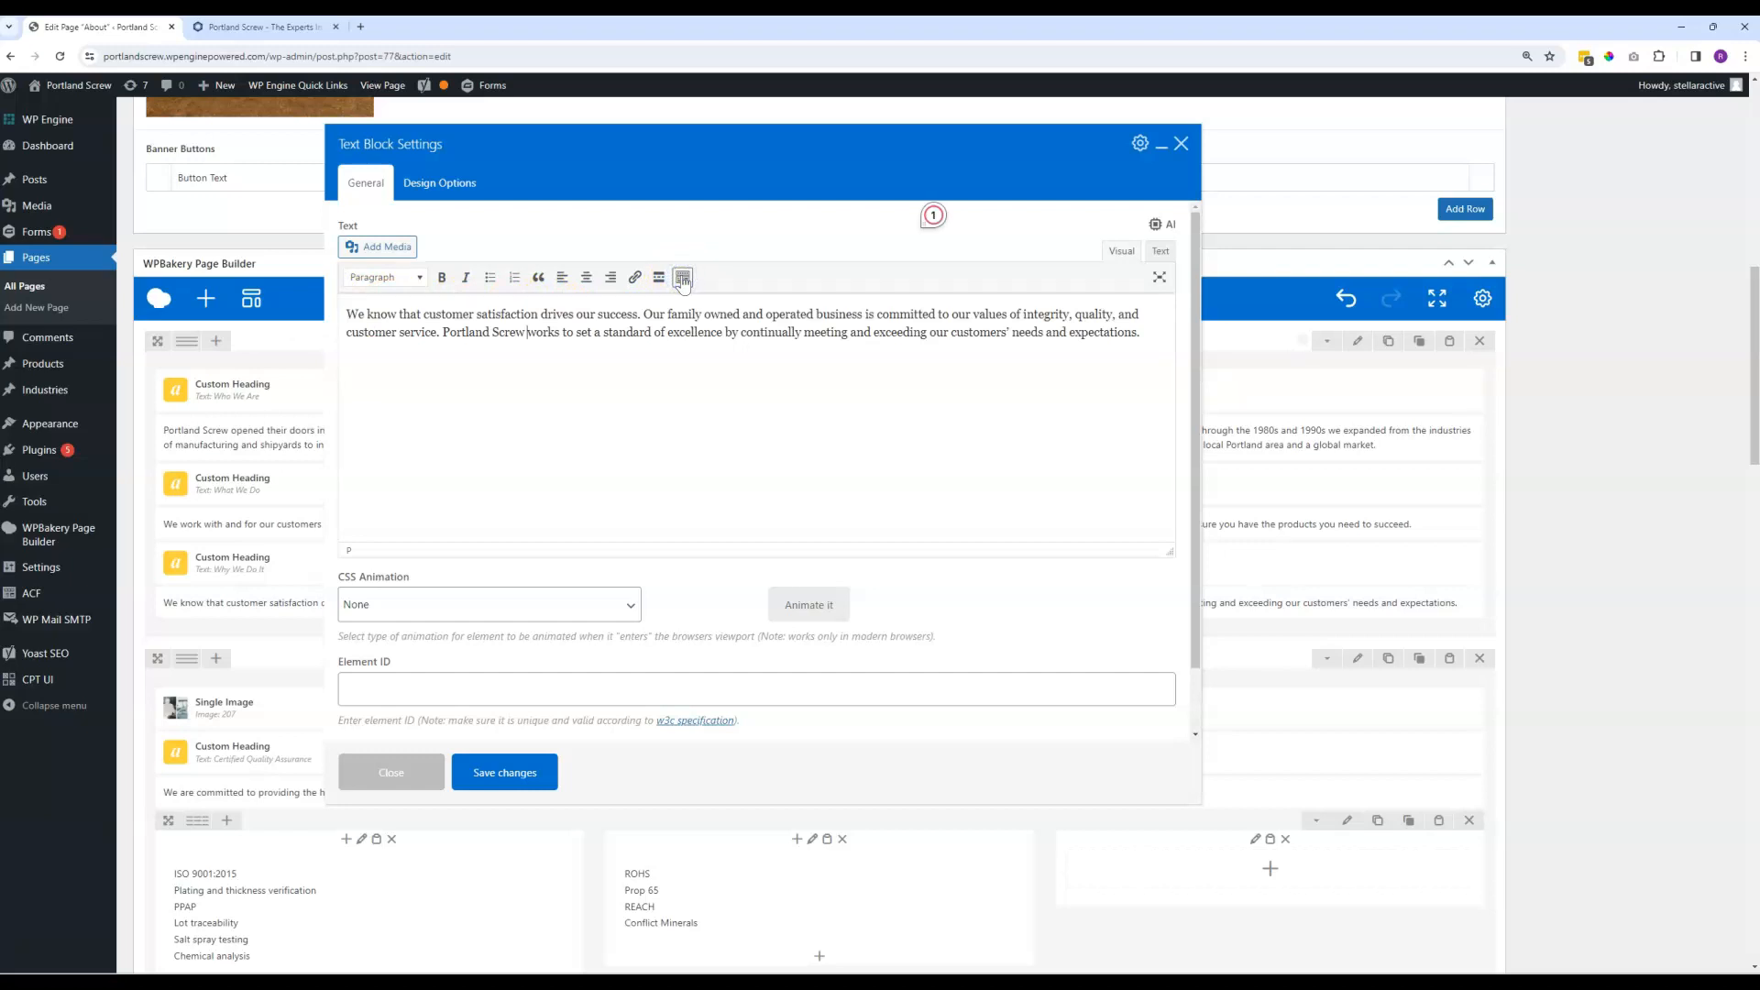
left_click(683, 279)
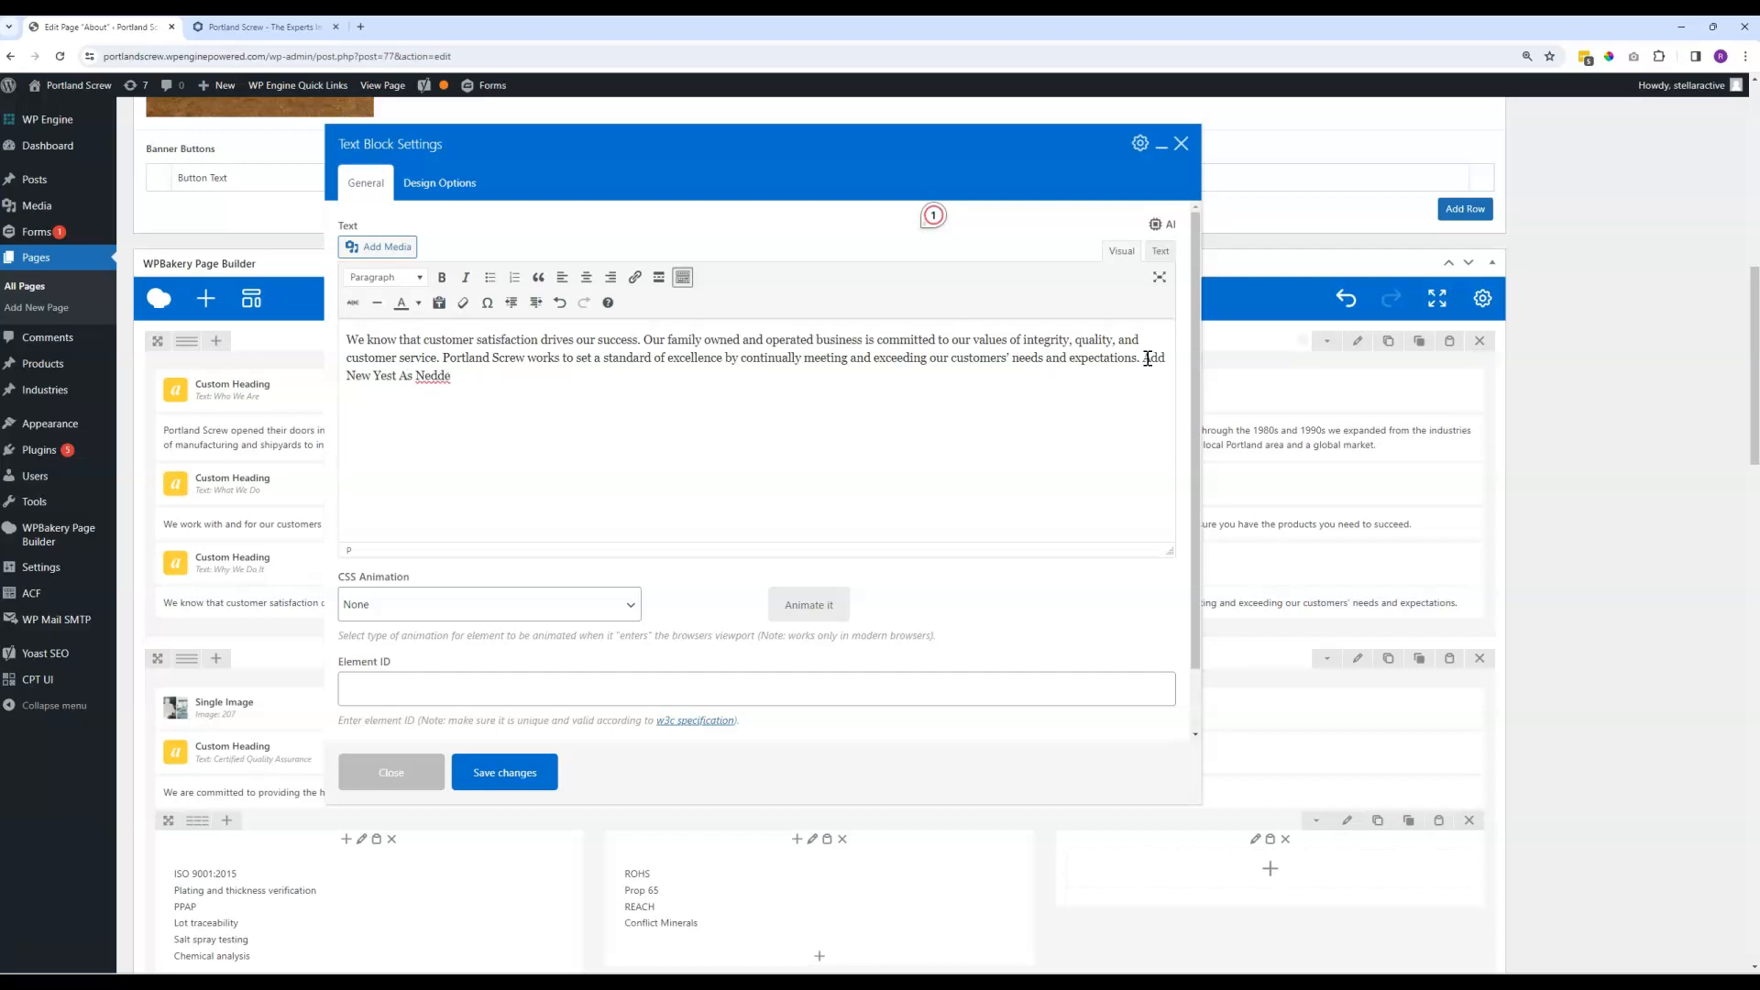
Add "Add New Yest As Needed." to the end of the Why We Do It text block, save it and update the page.
left_click(427, 377)
left_click(508, 772)
scroll(1564, 334, "up", 7)
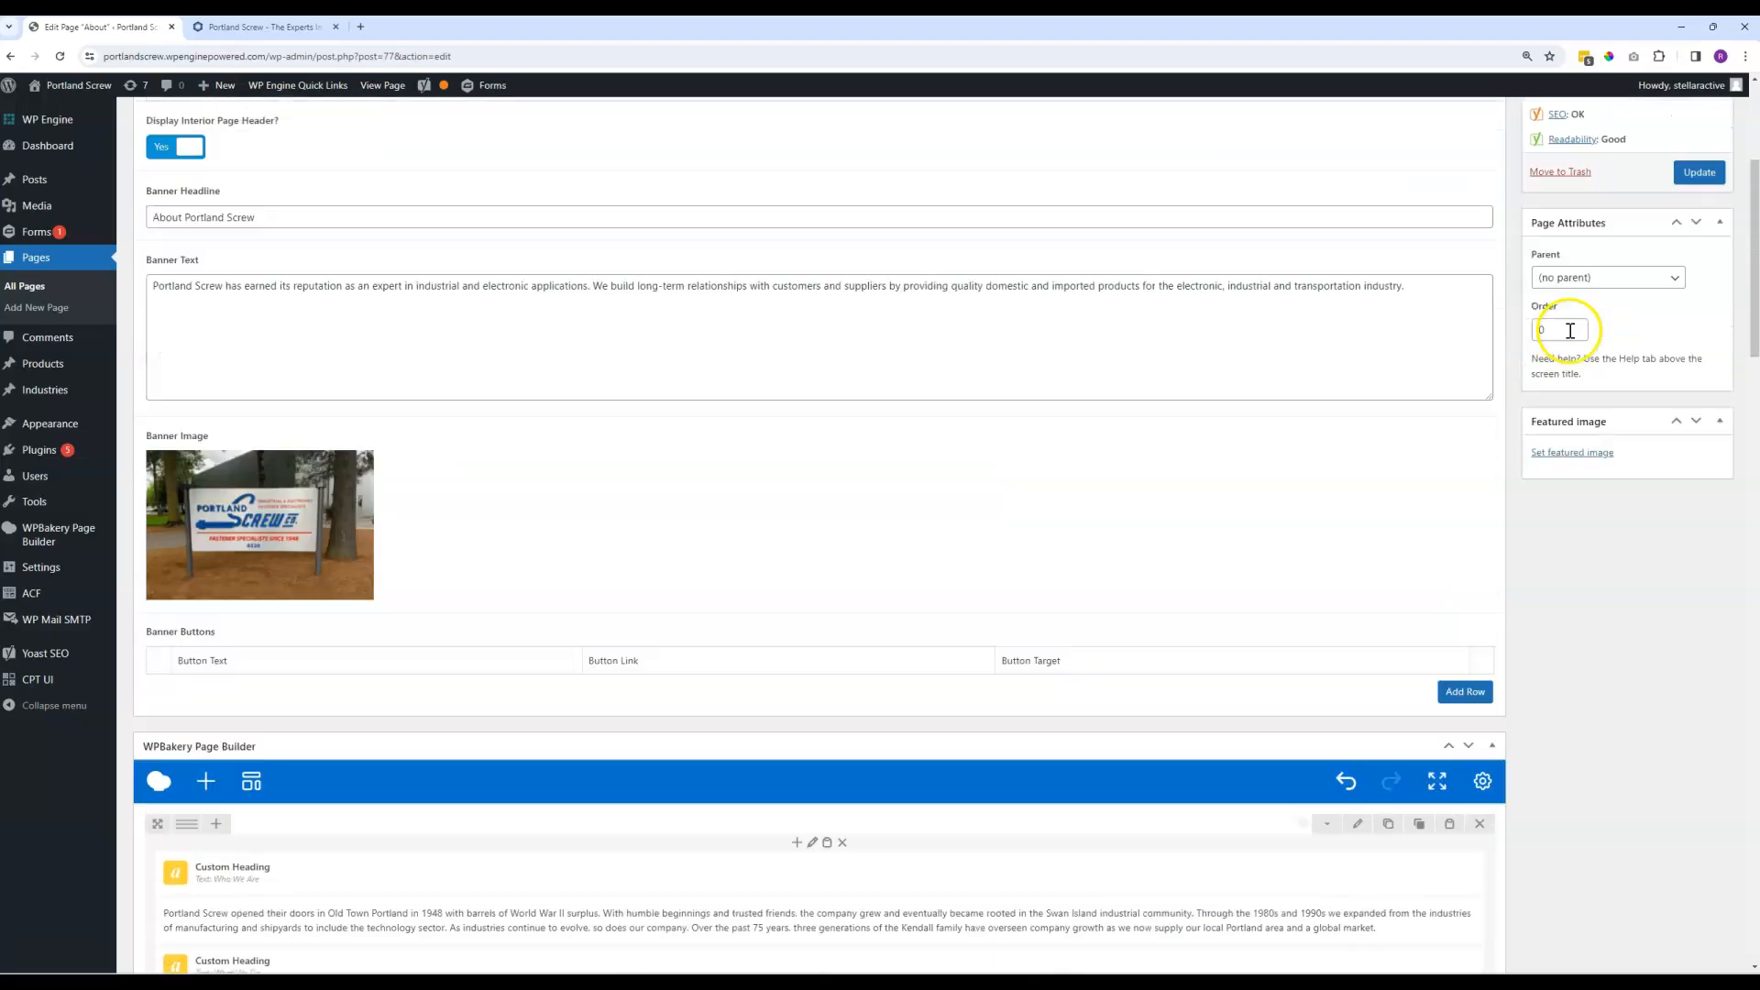
left_click(1699, 311)
Reload the live About page and examine the added sentence in the Why We Do It paragraph.
left_click(263, 29)
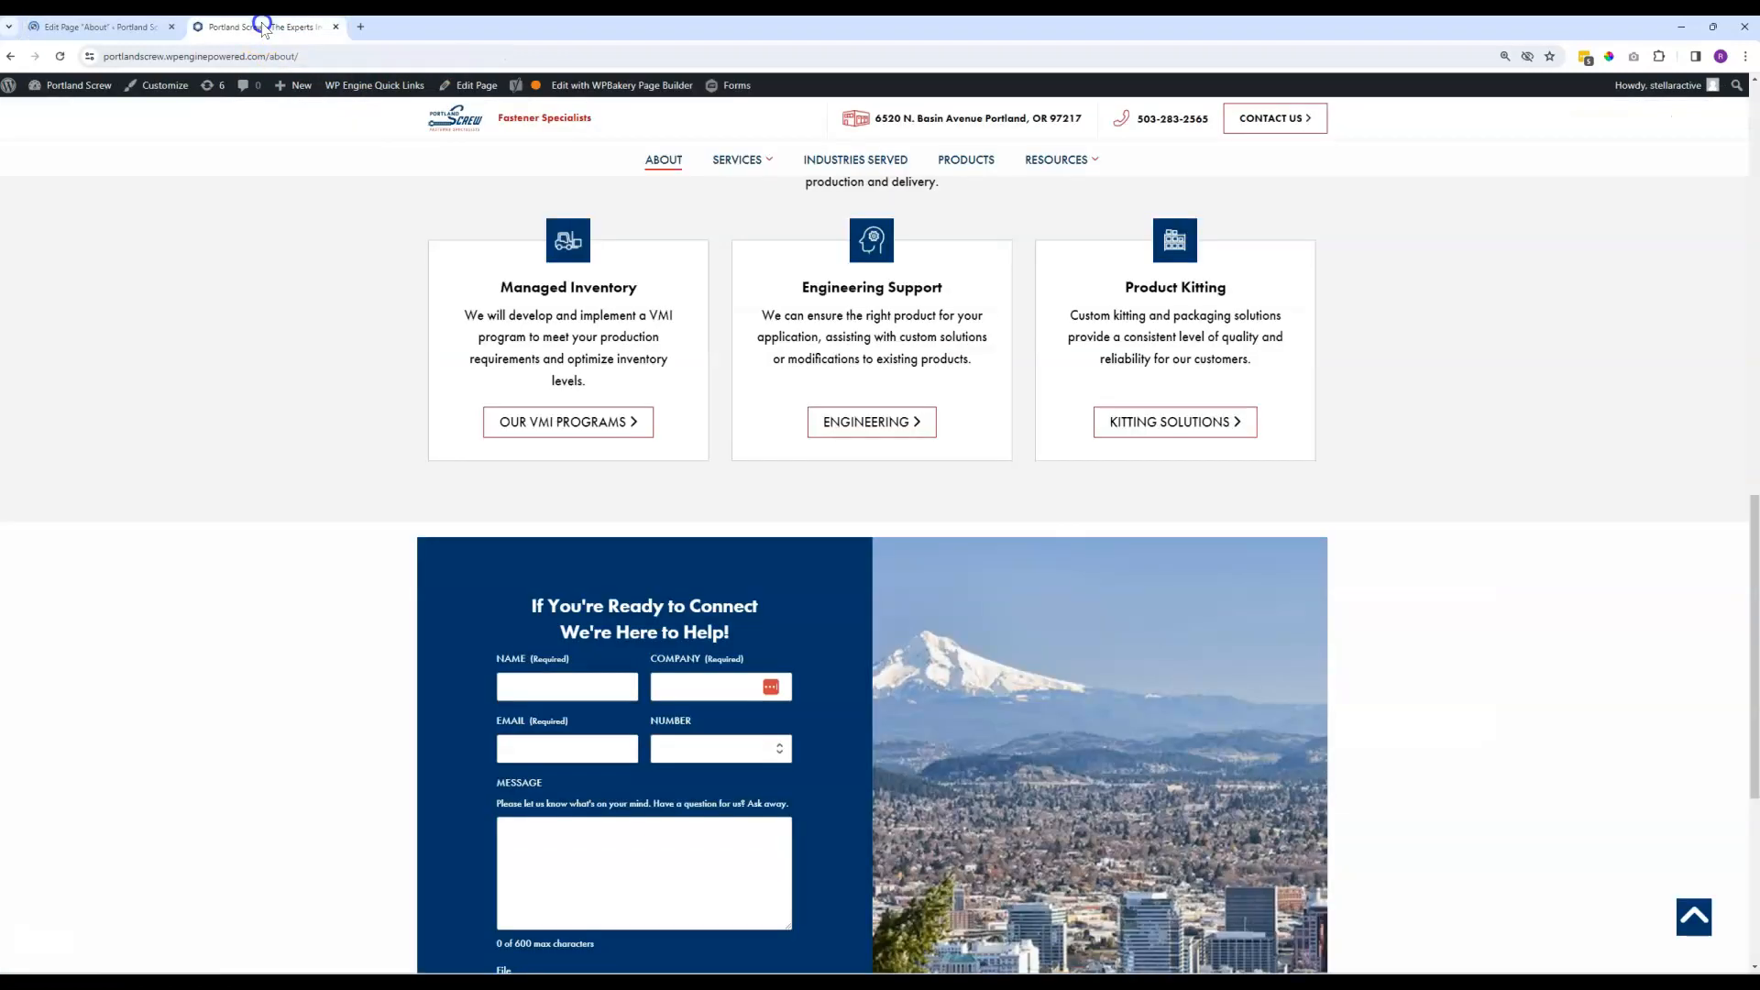
left_click(61, 56)
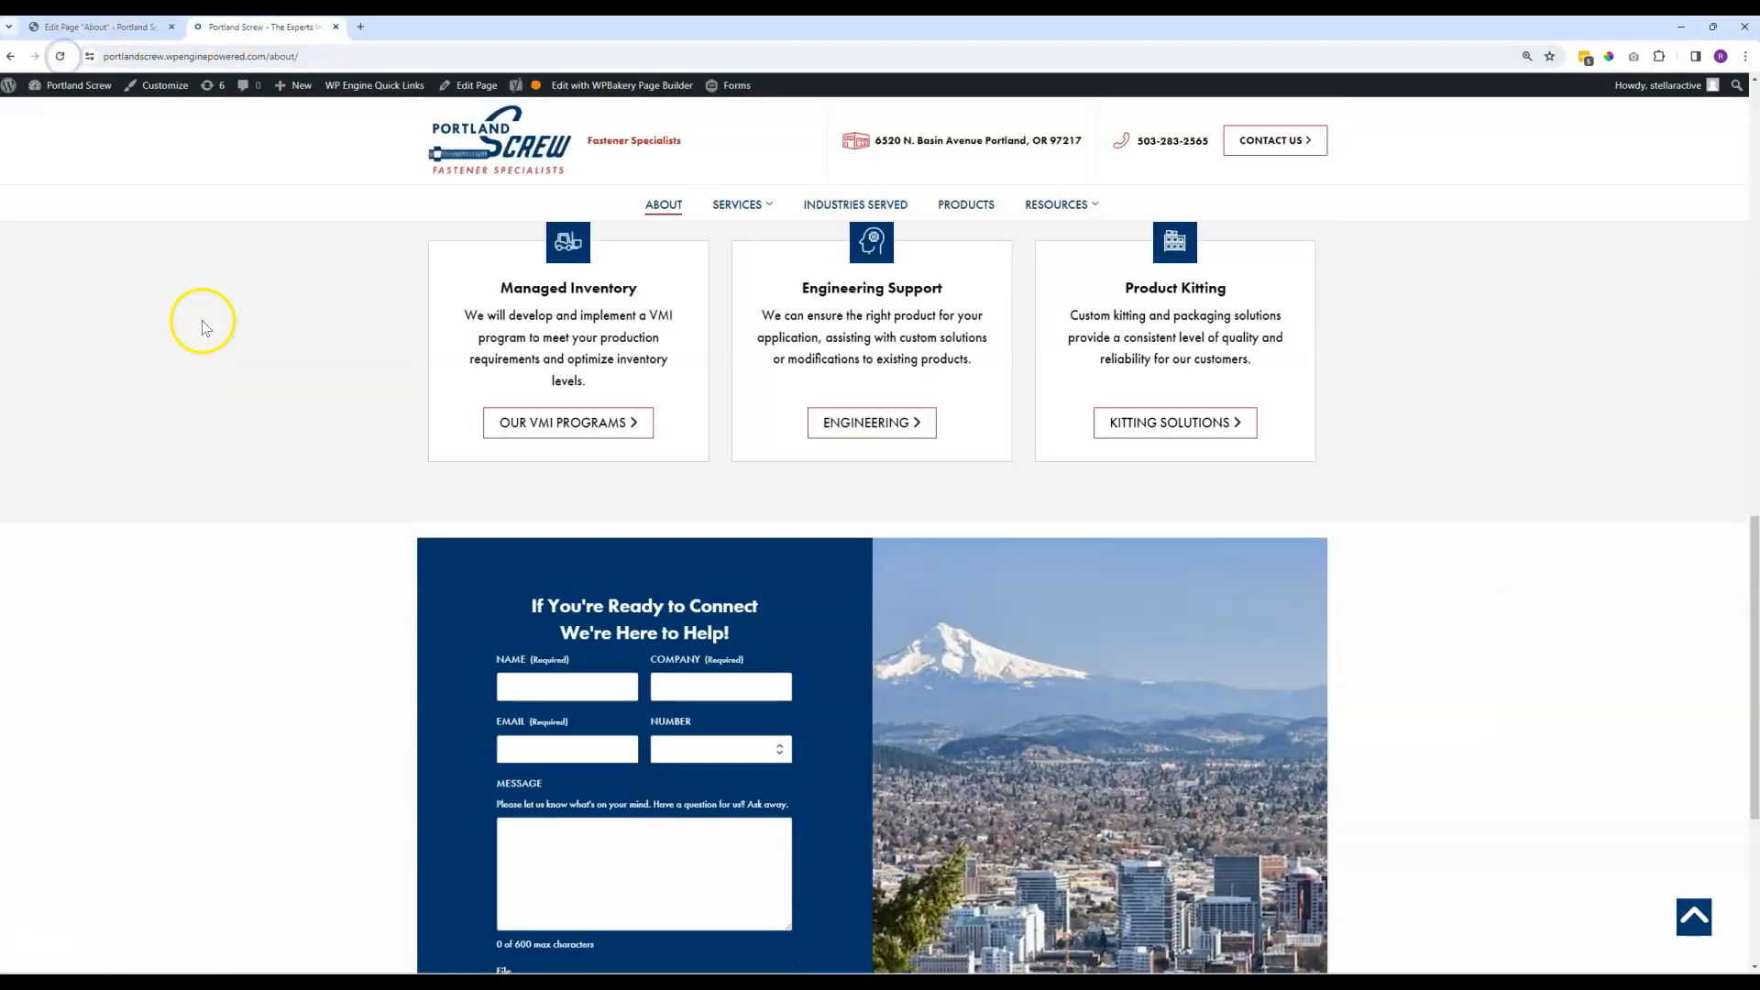
scroll(209, 342, "up", 8)
scroll(210, 347, "up", 6)
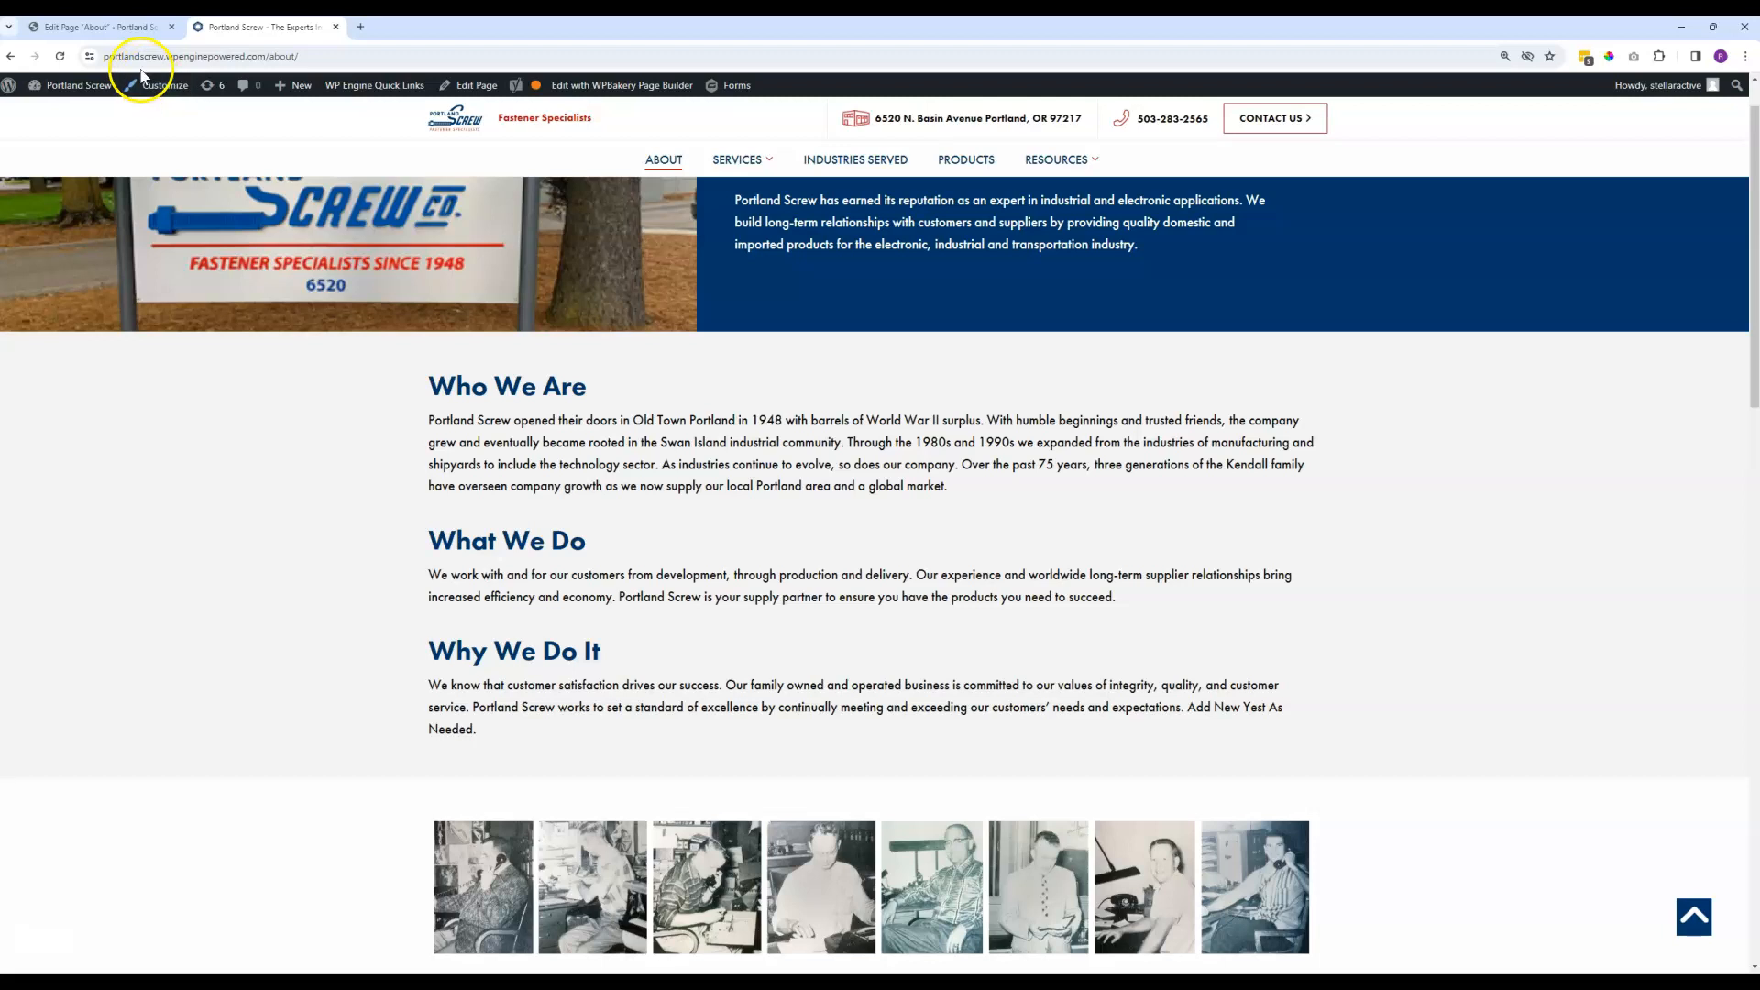
left_click_drag(1185, 708, 954, 746)
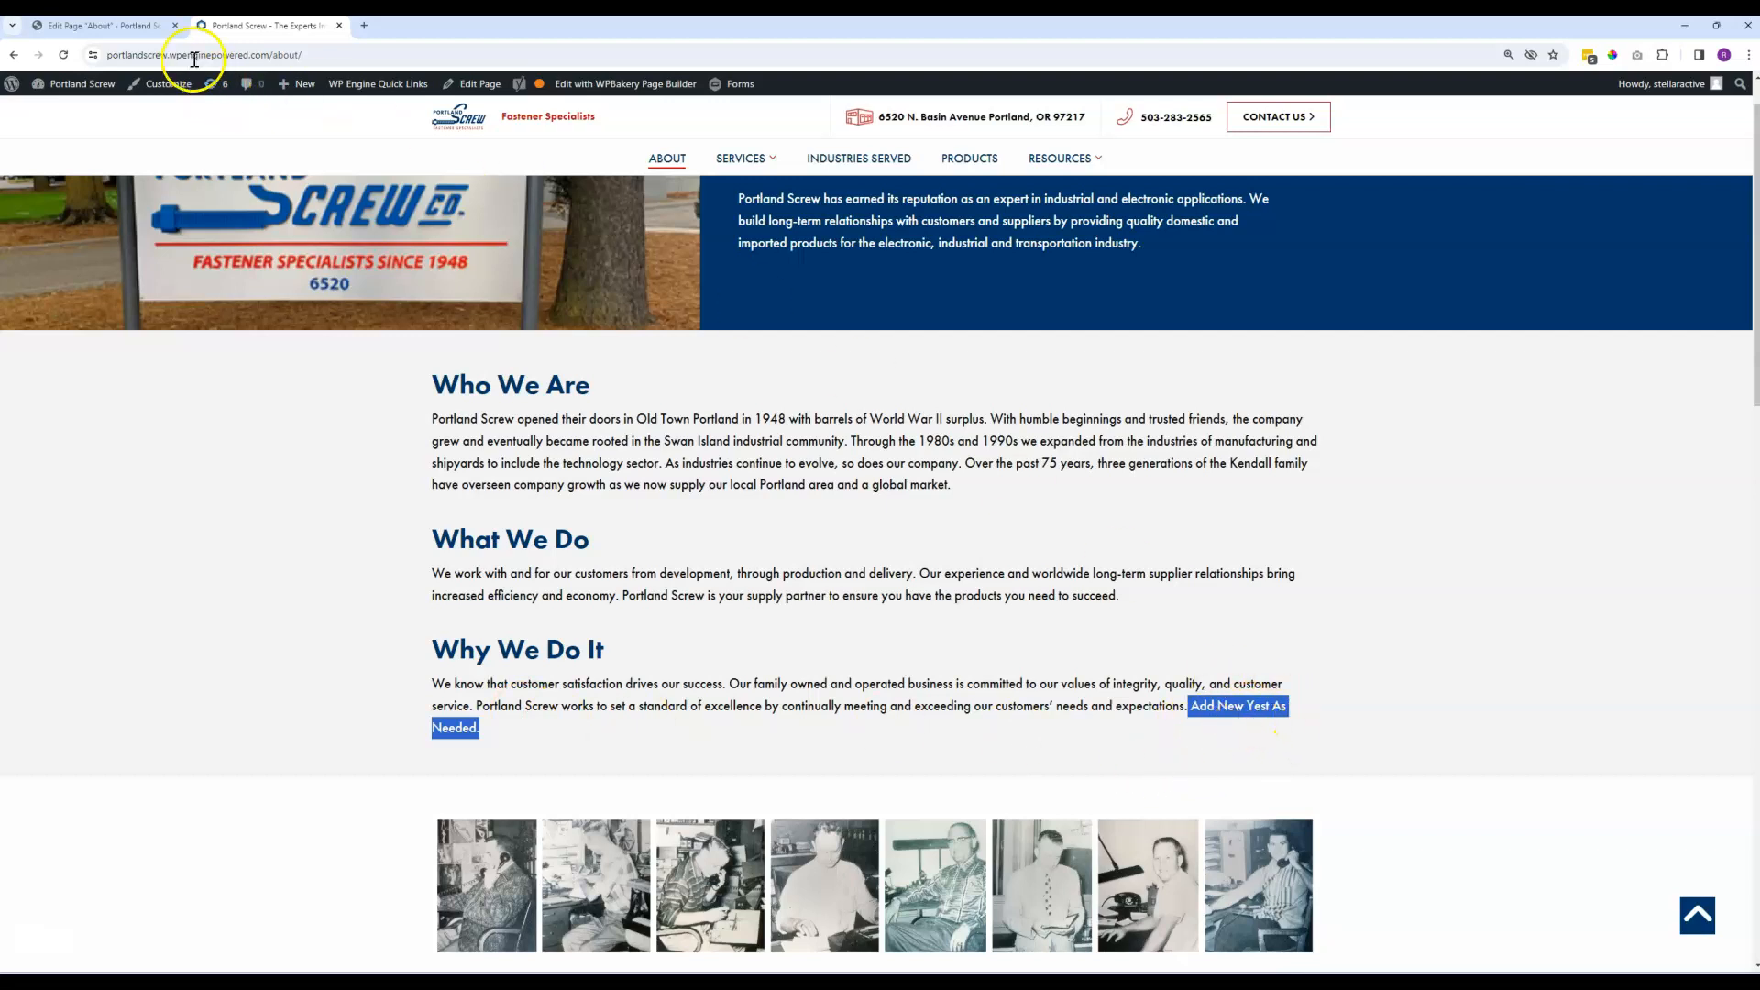
Reopen the Why We Do It text block in the page editor, correct "Yest" to "Text" and append "Need to Contact Us?".
left_click(145, 26)
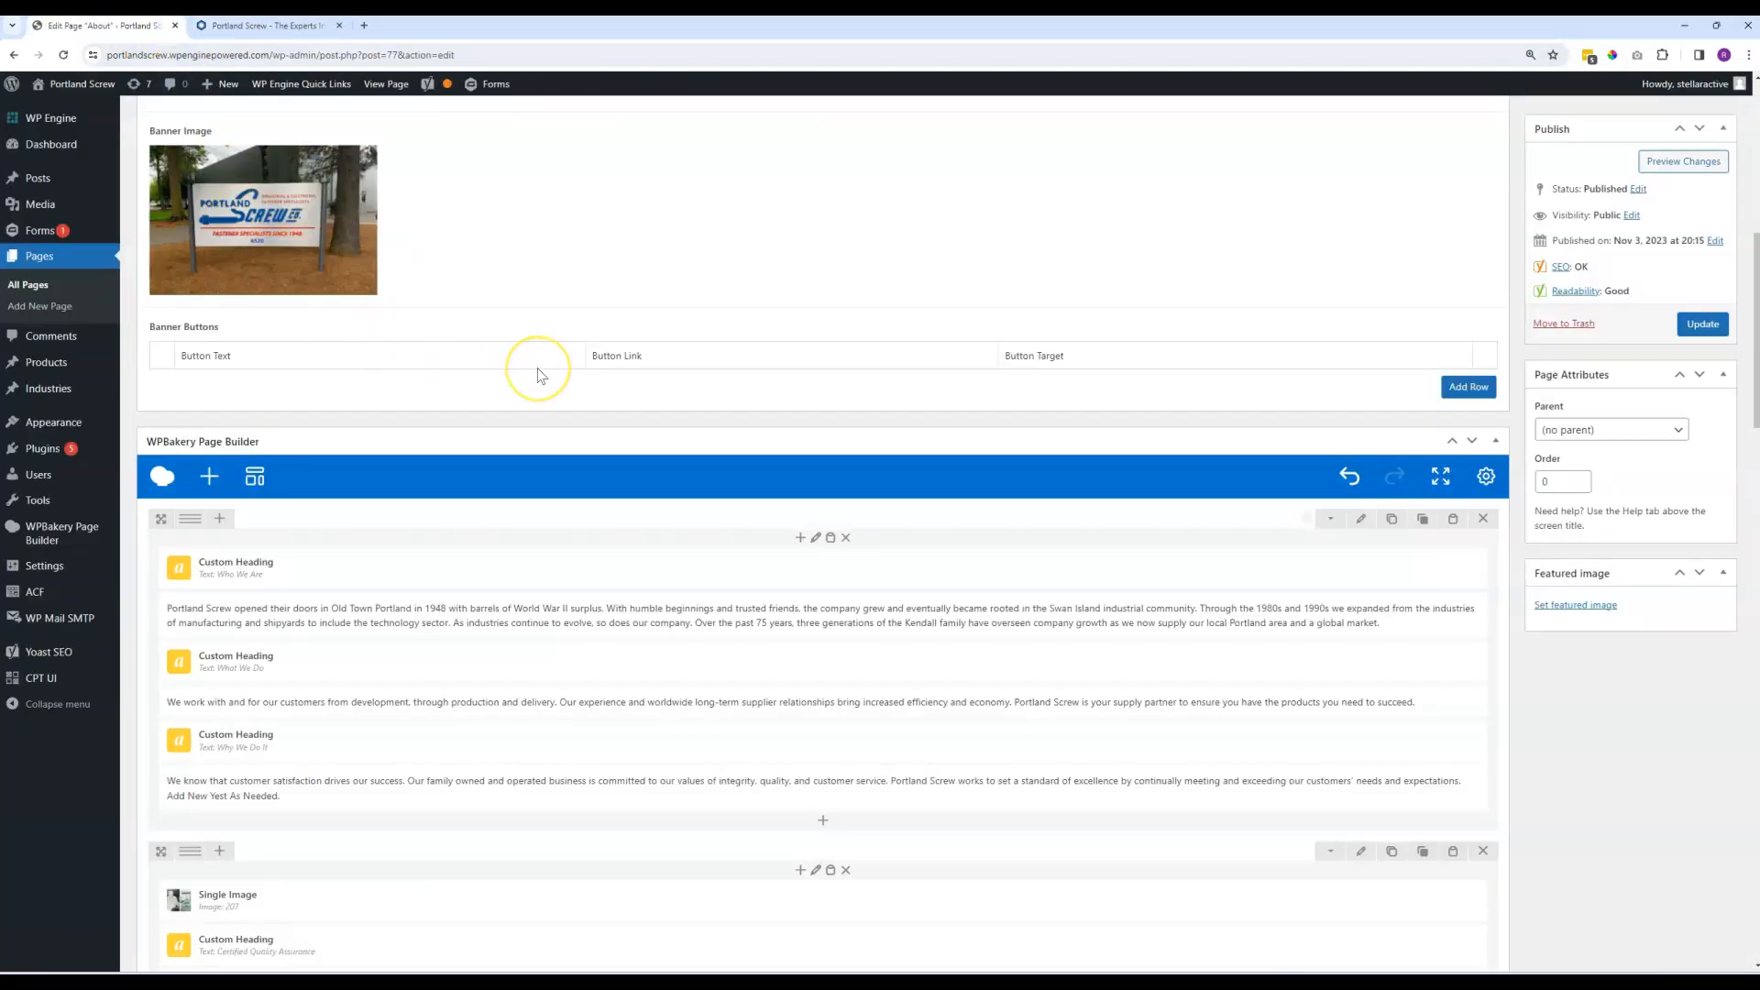
scroll(538, 374, "down", 2)
mouse_move(346, 641)
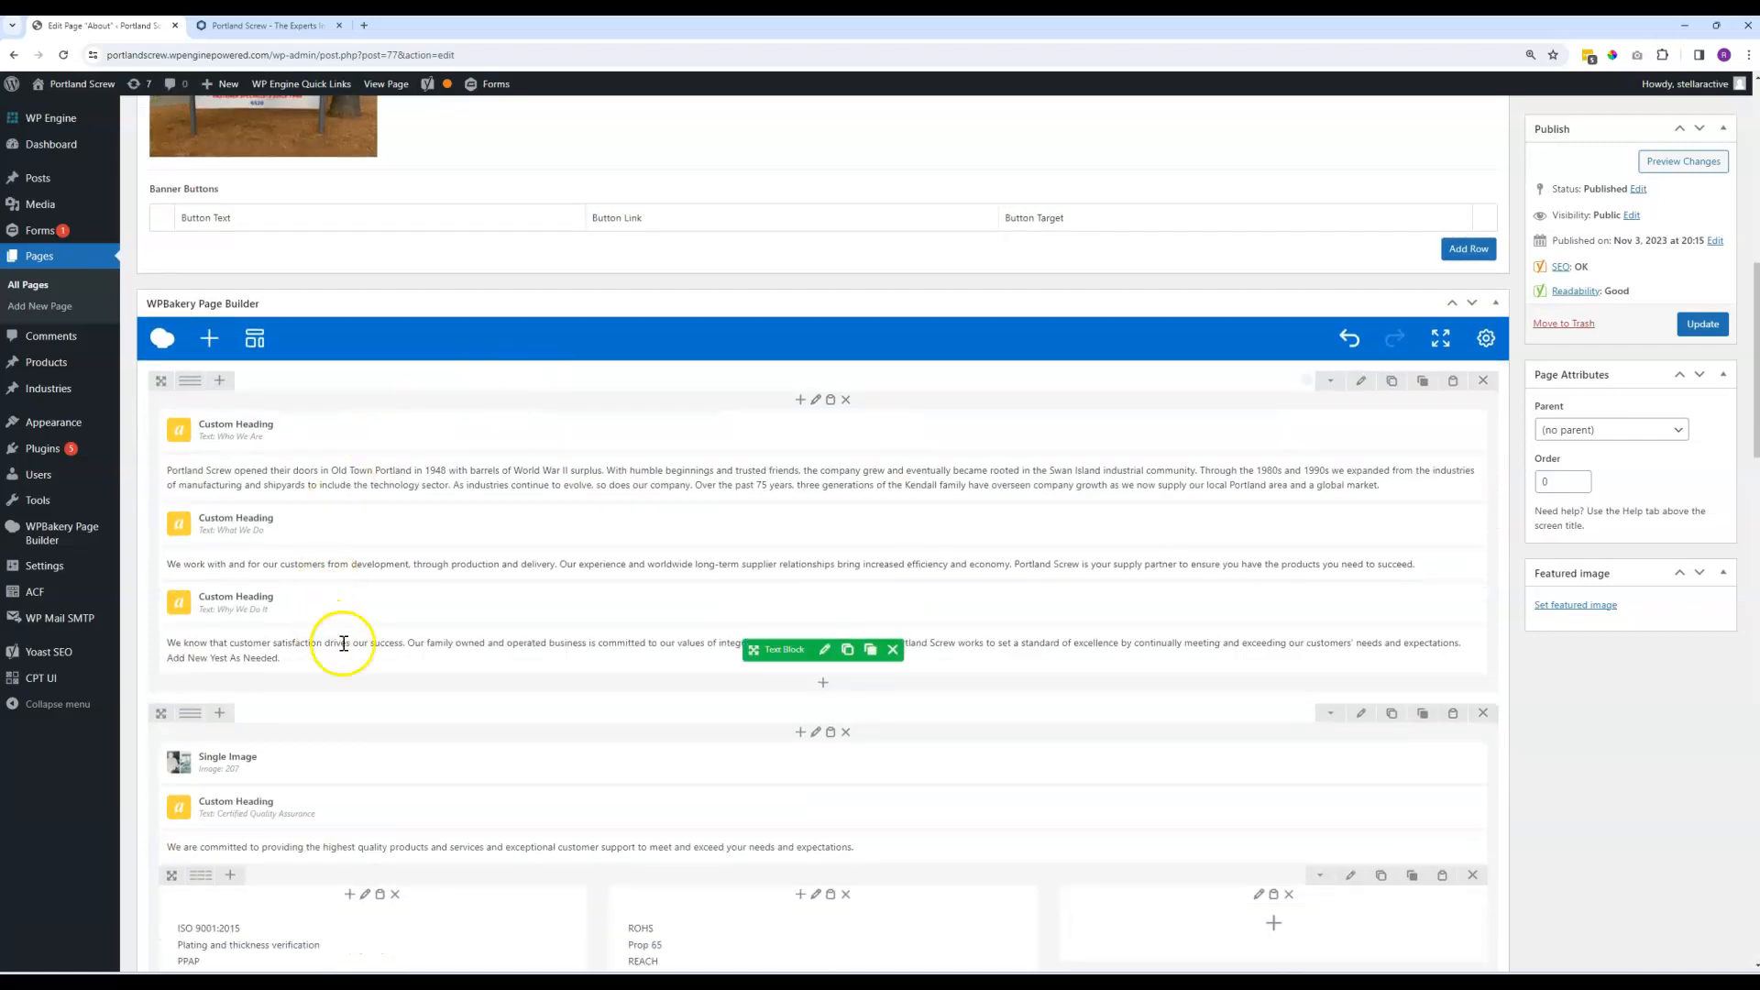
left_click(824, 651)
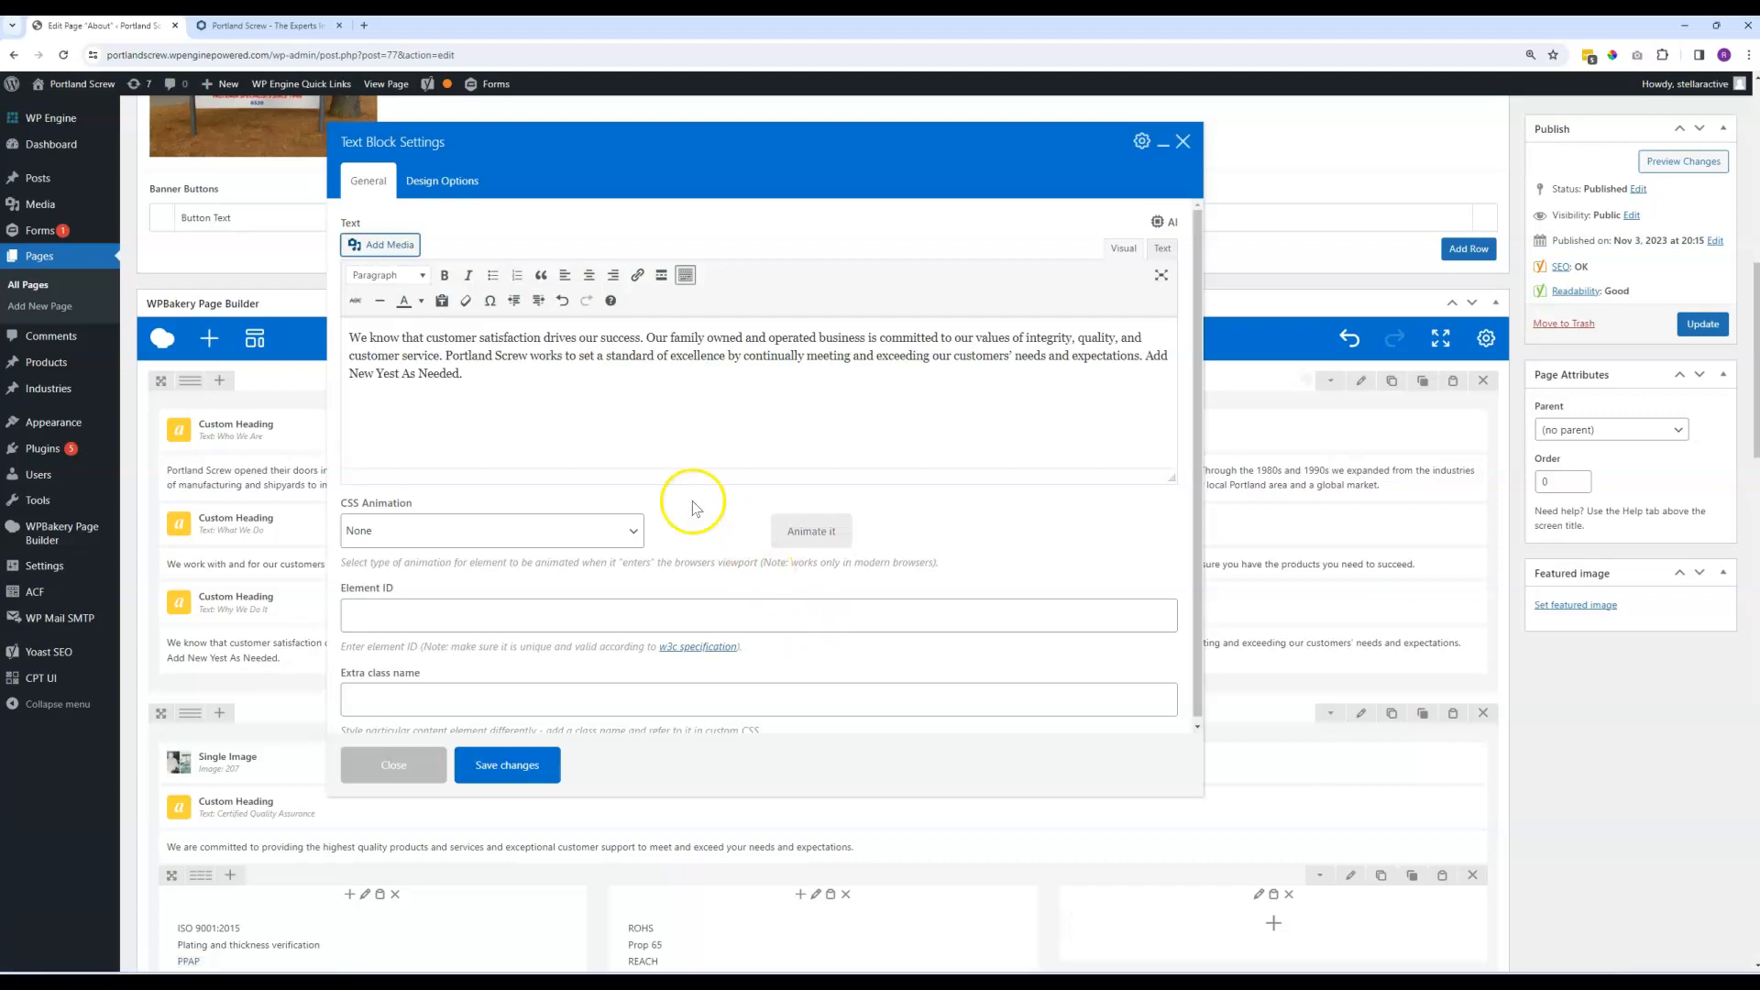
left_click(381, 373)
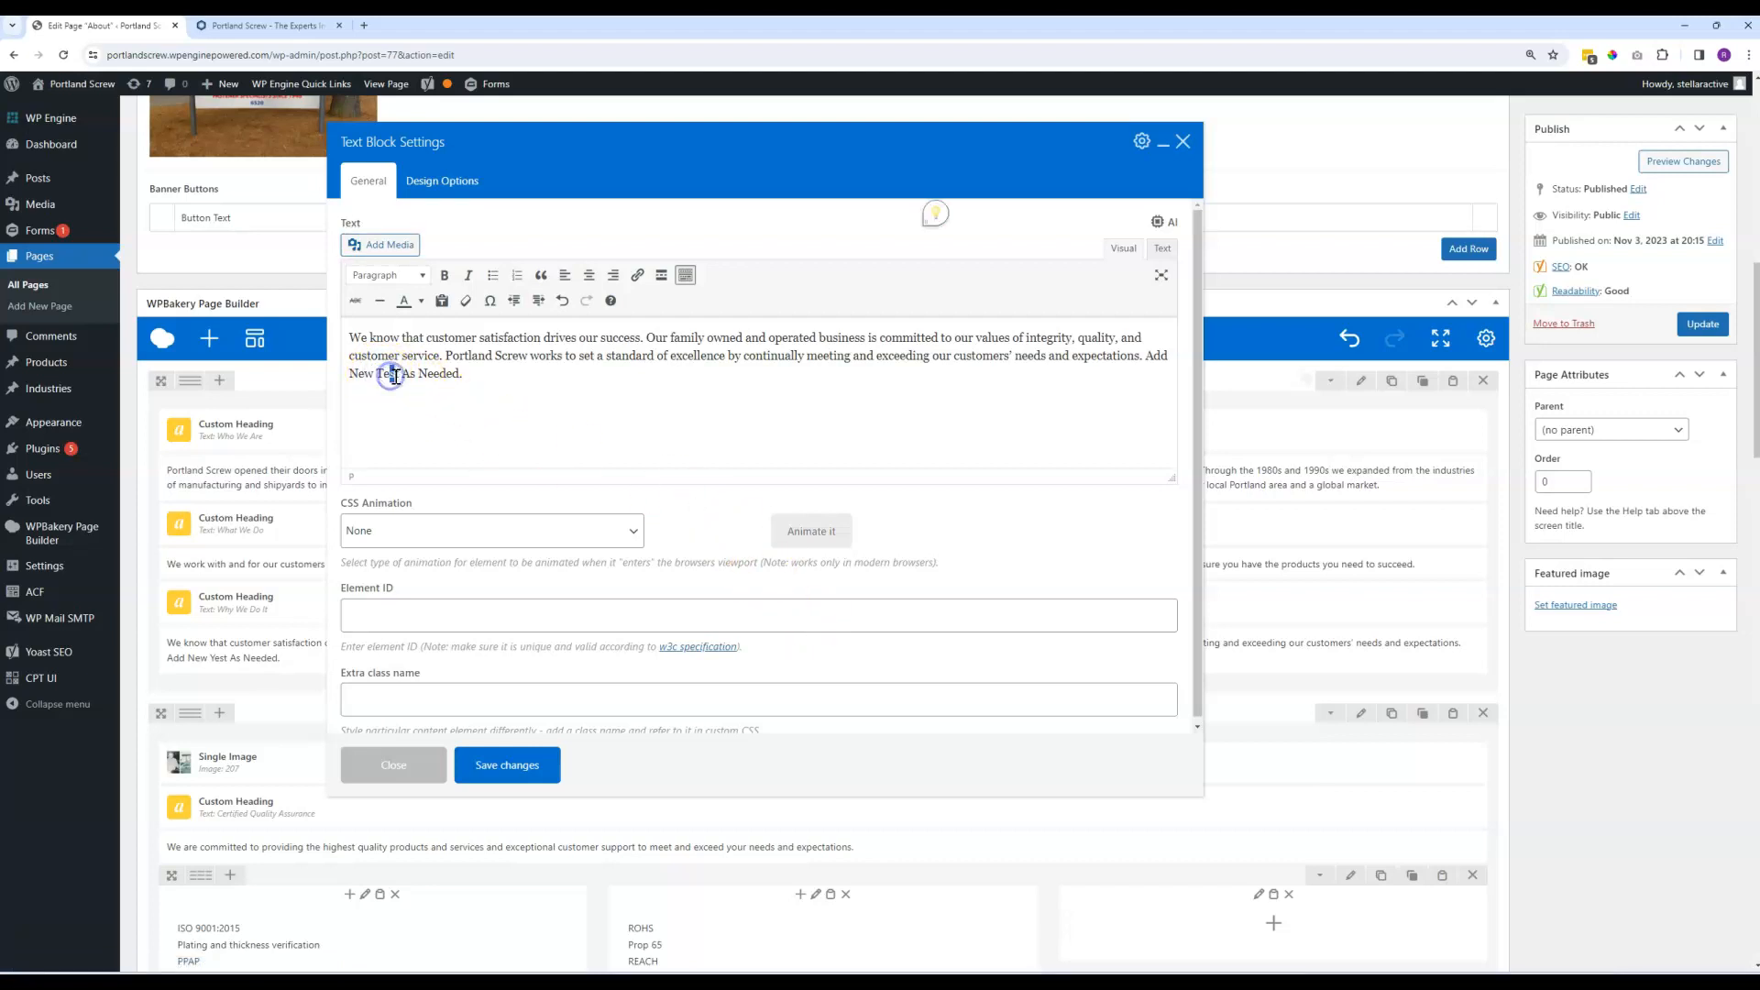
type("x")
left_click(479, 368)
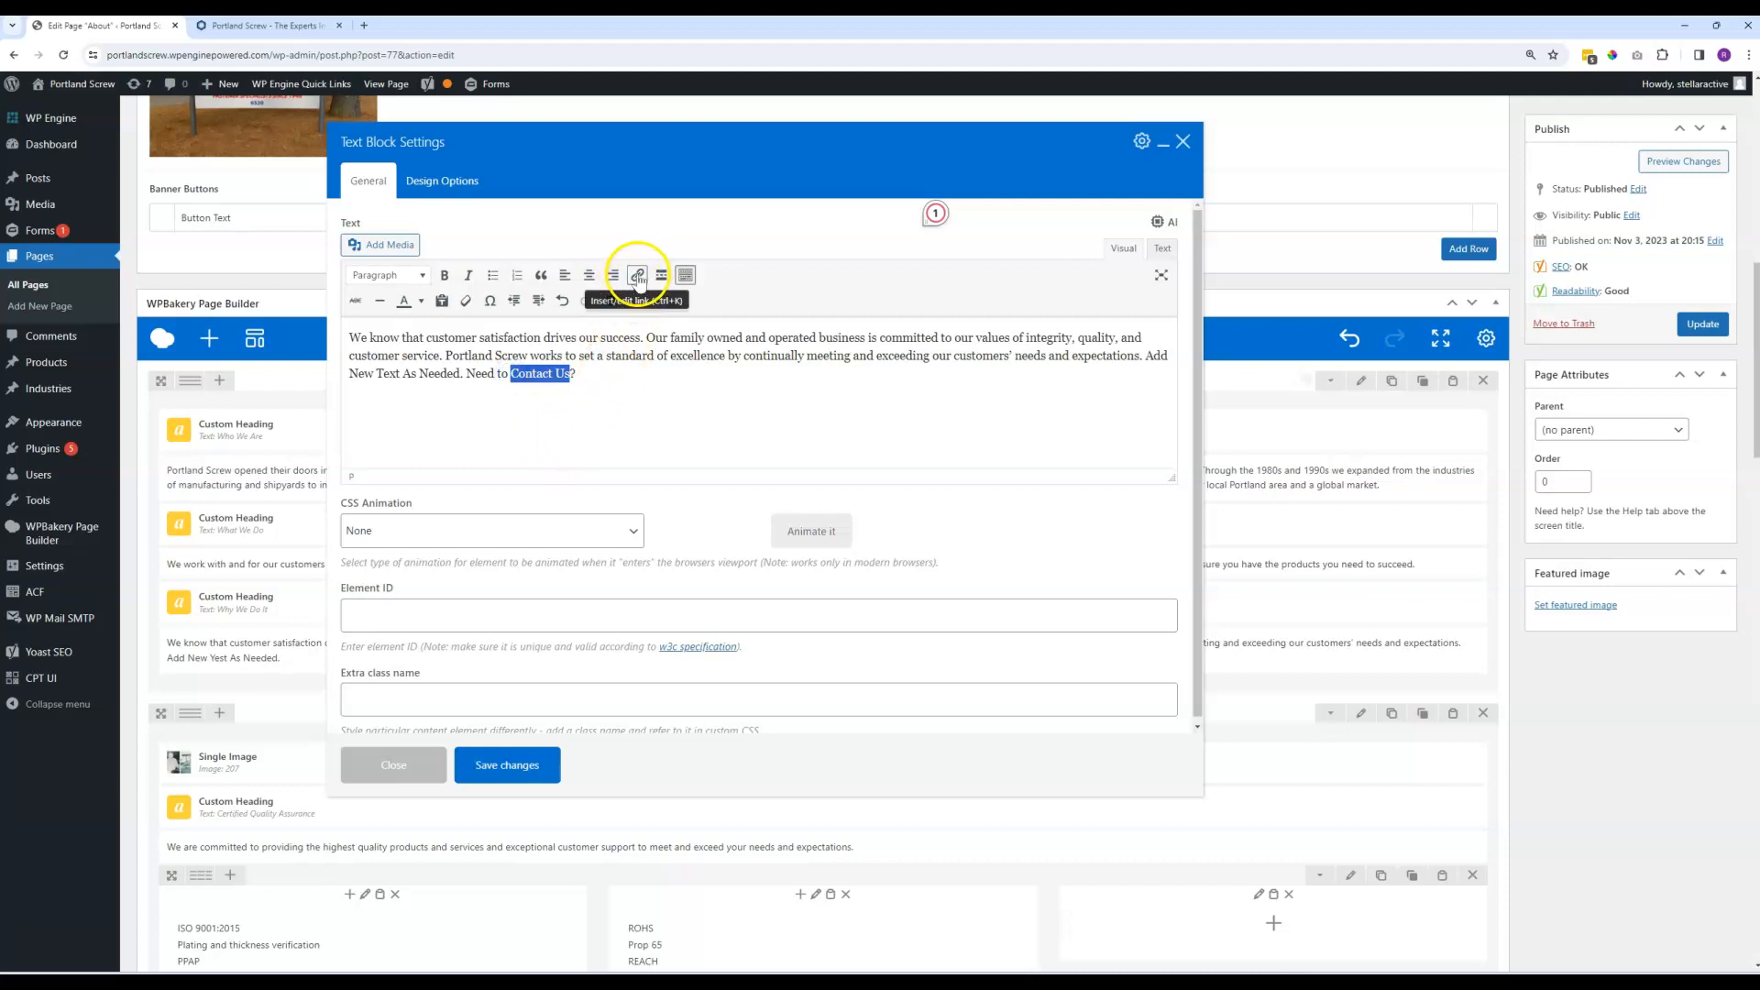
Link the words "Contact Us" to the site's existing Contact Us page, then save the text block and update the page.
left_click(638, 277)
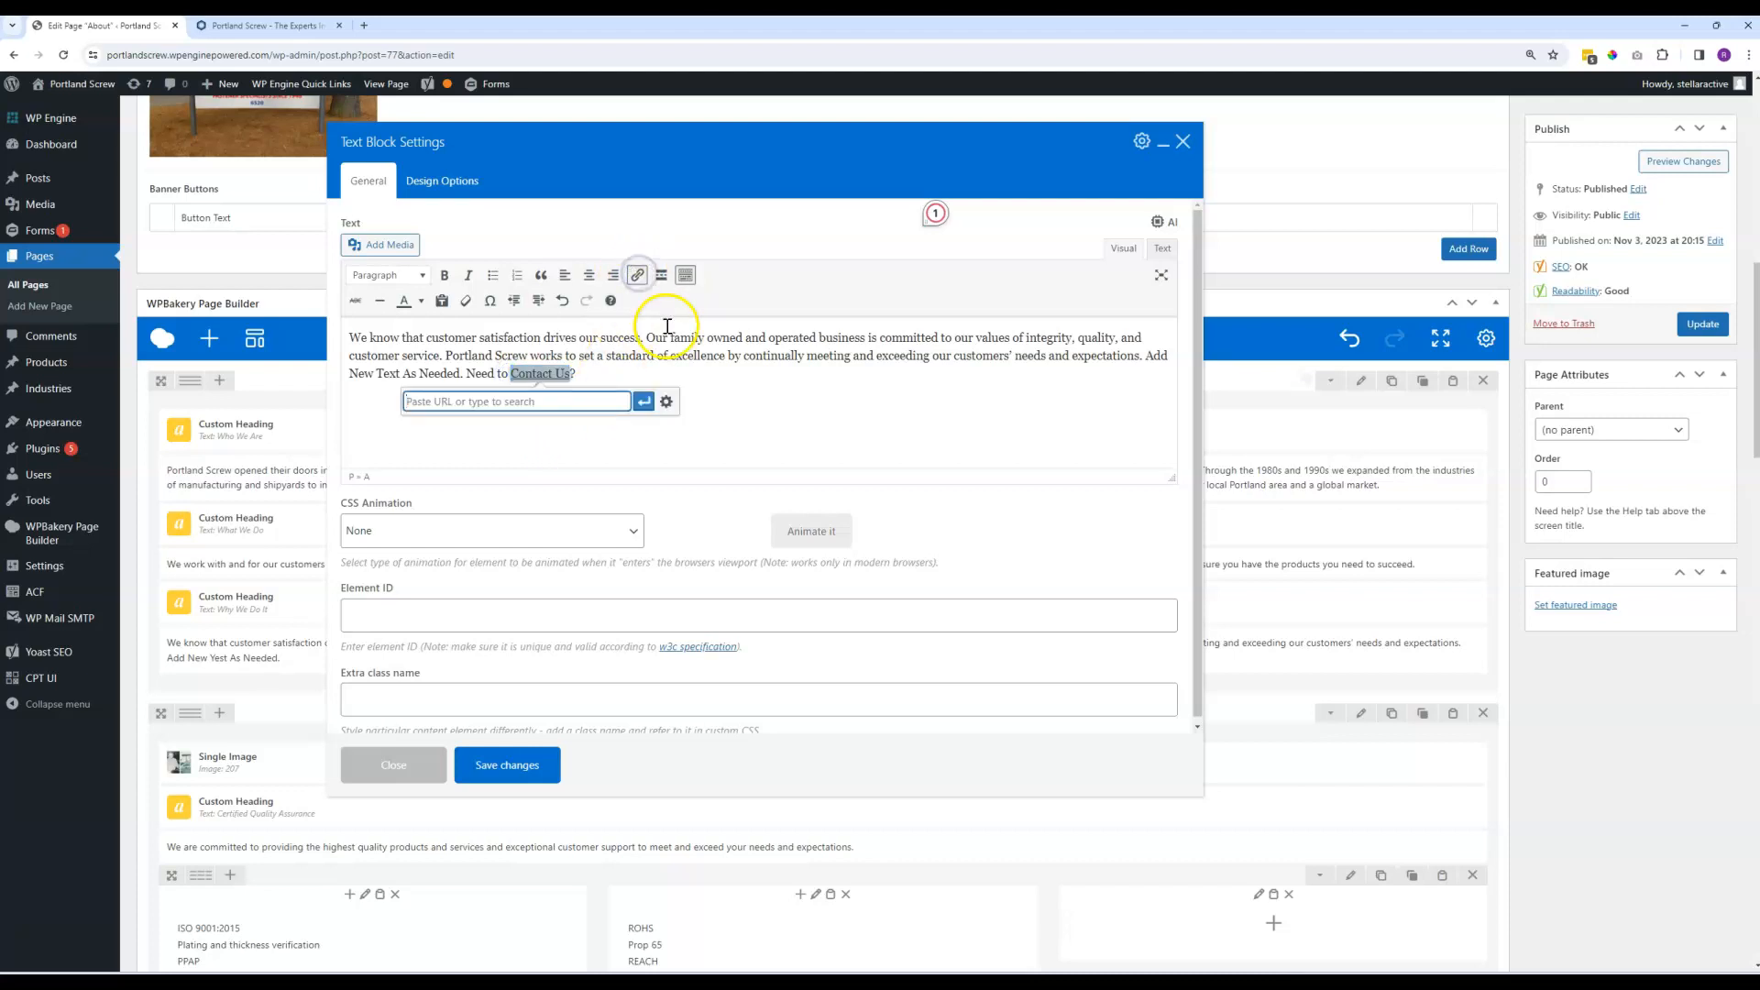
left_click(666, 404)
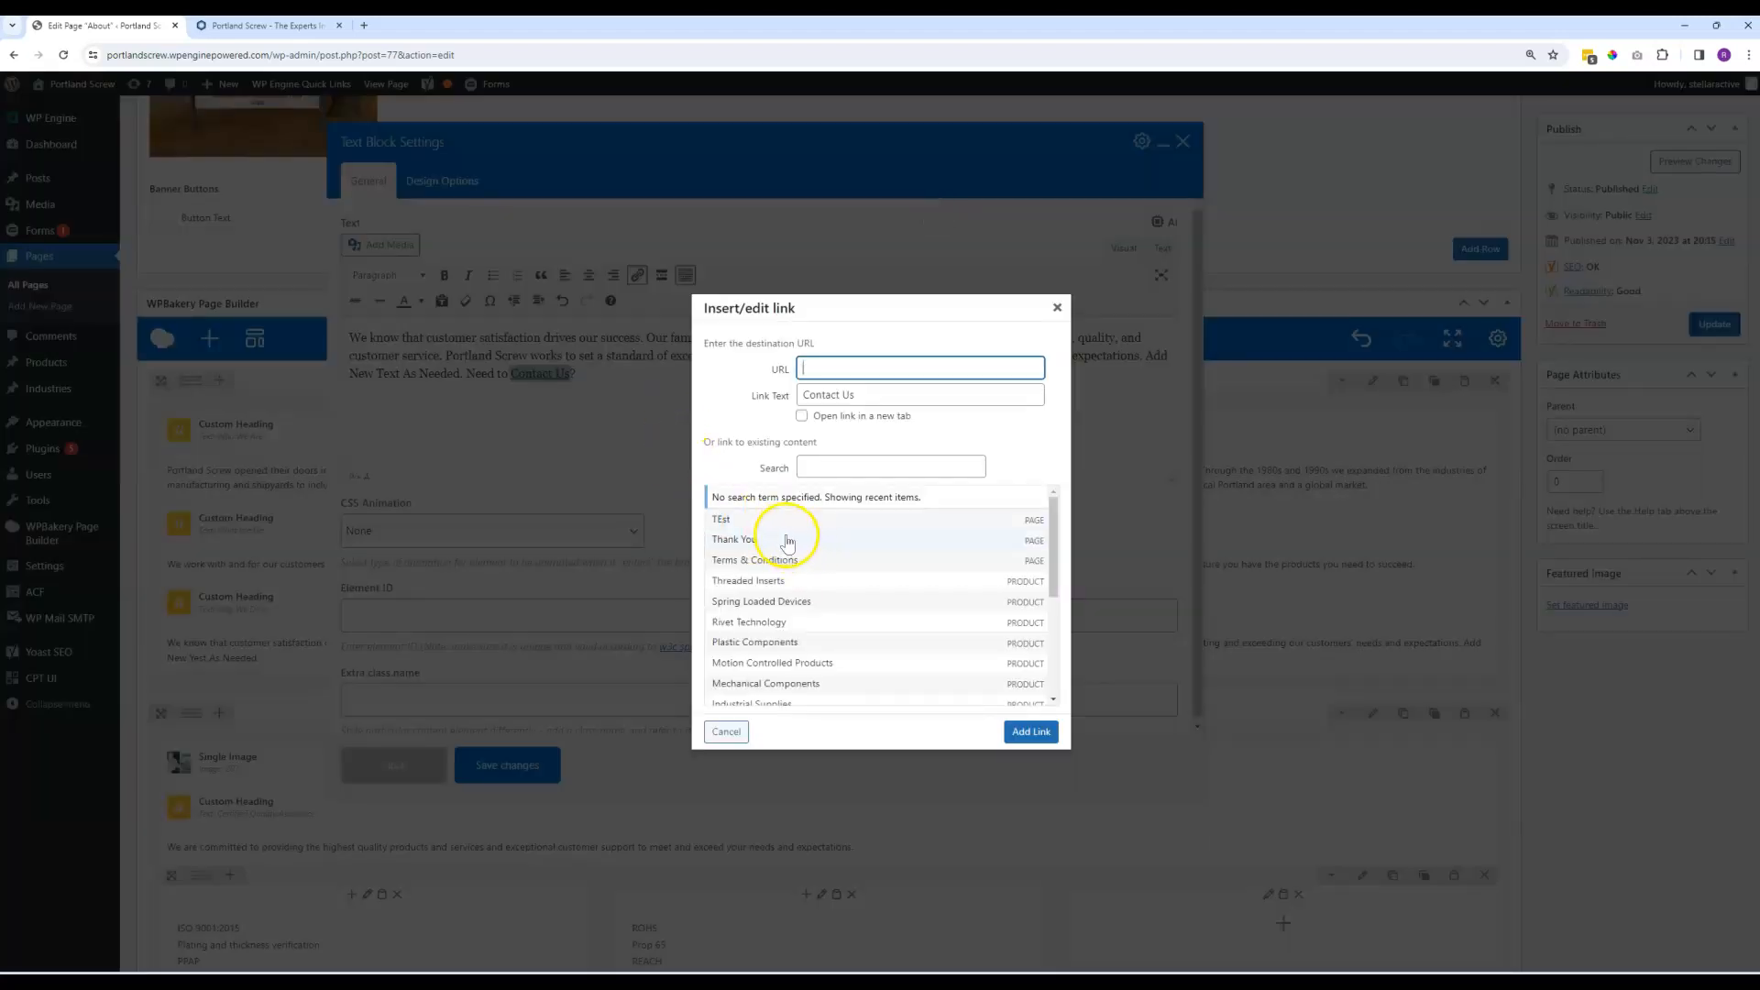
scroll(795, 550, "down", 3)
scroll(798, 565, "down", 3)
scroll(798, 568, "down", 2)
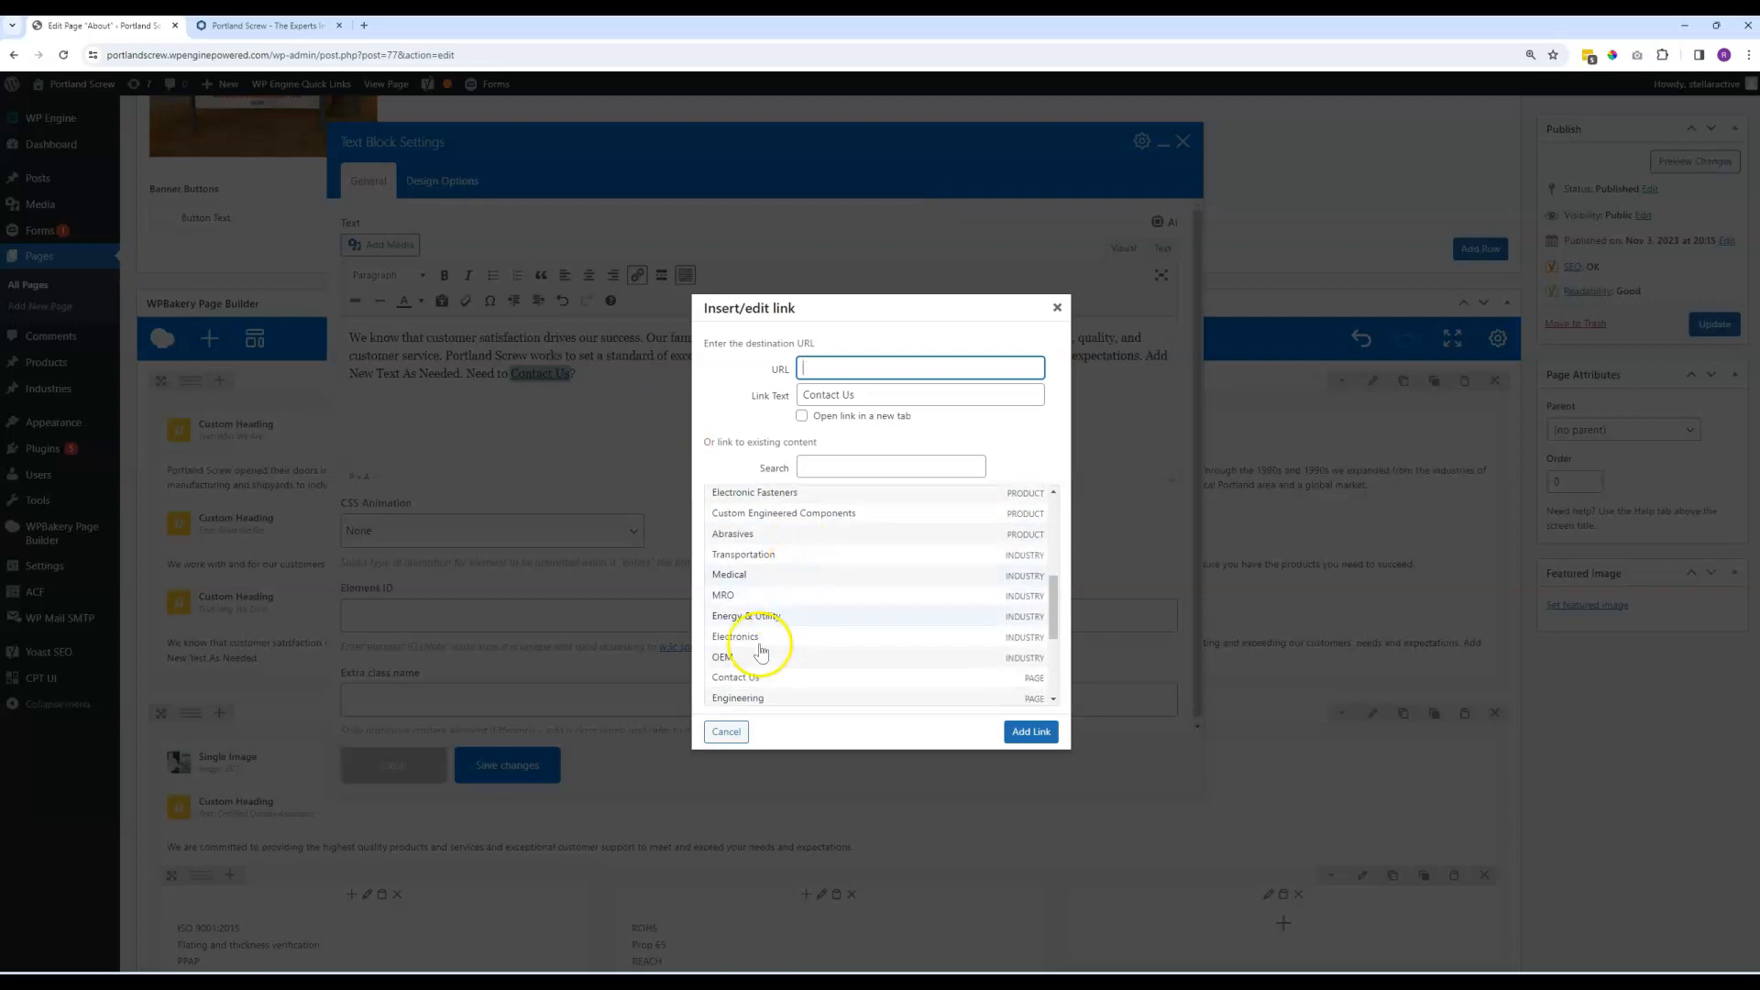
left_click(760, 683)
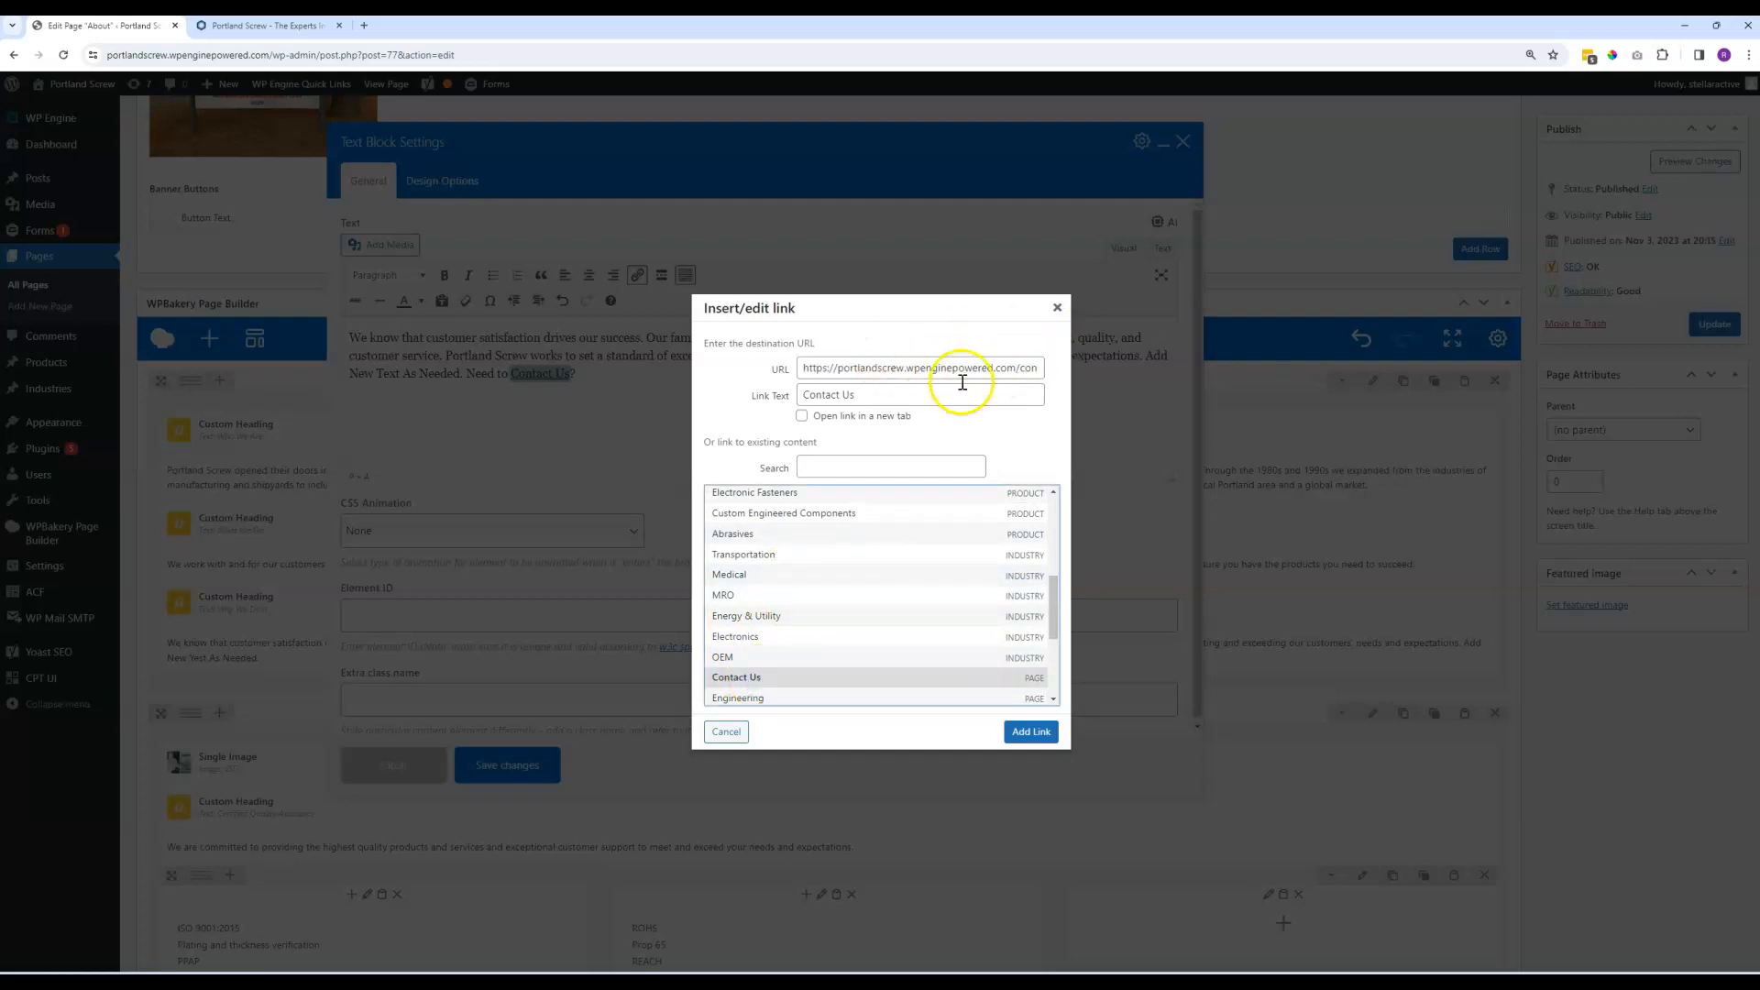
left_click(1028, 733)
left_click(873, 443)
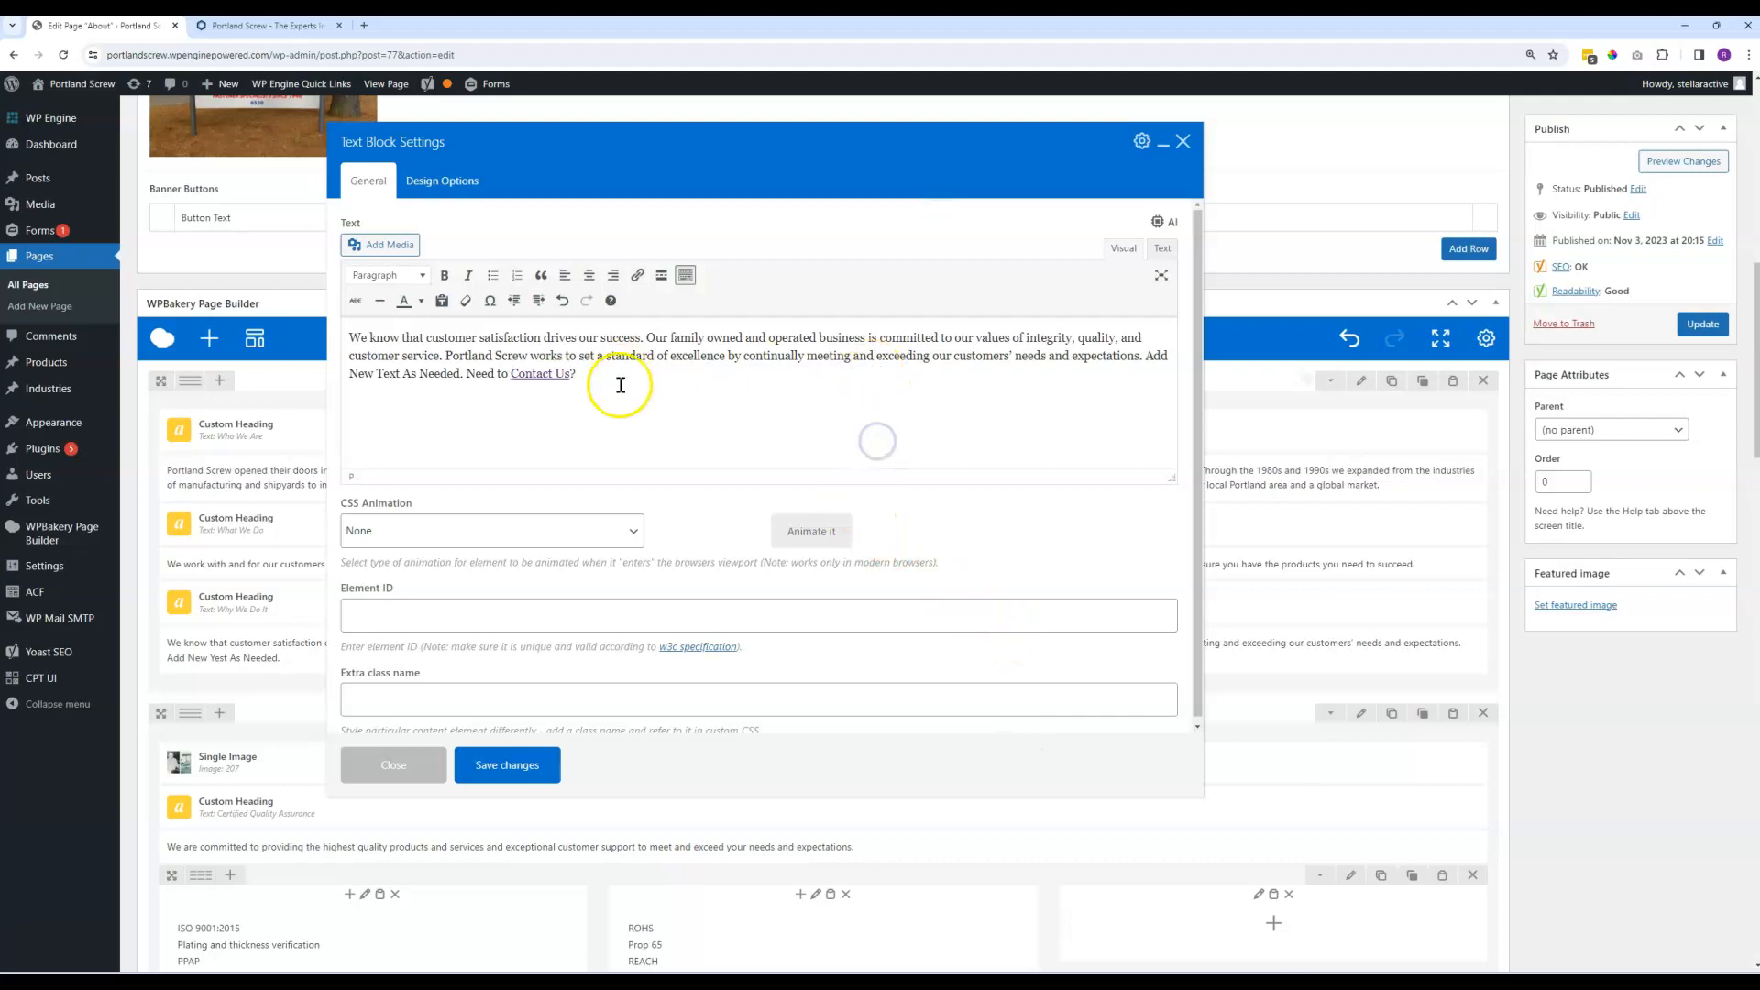
left_click(518, 778)
left_click(1698, 324)
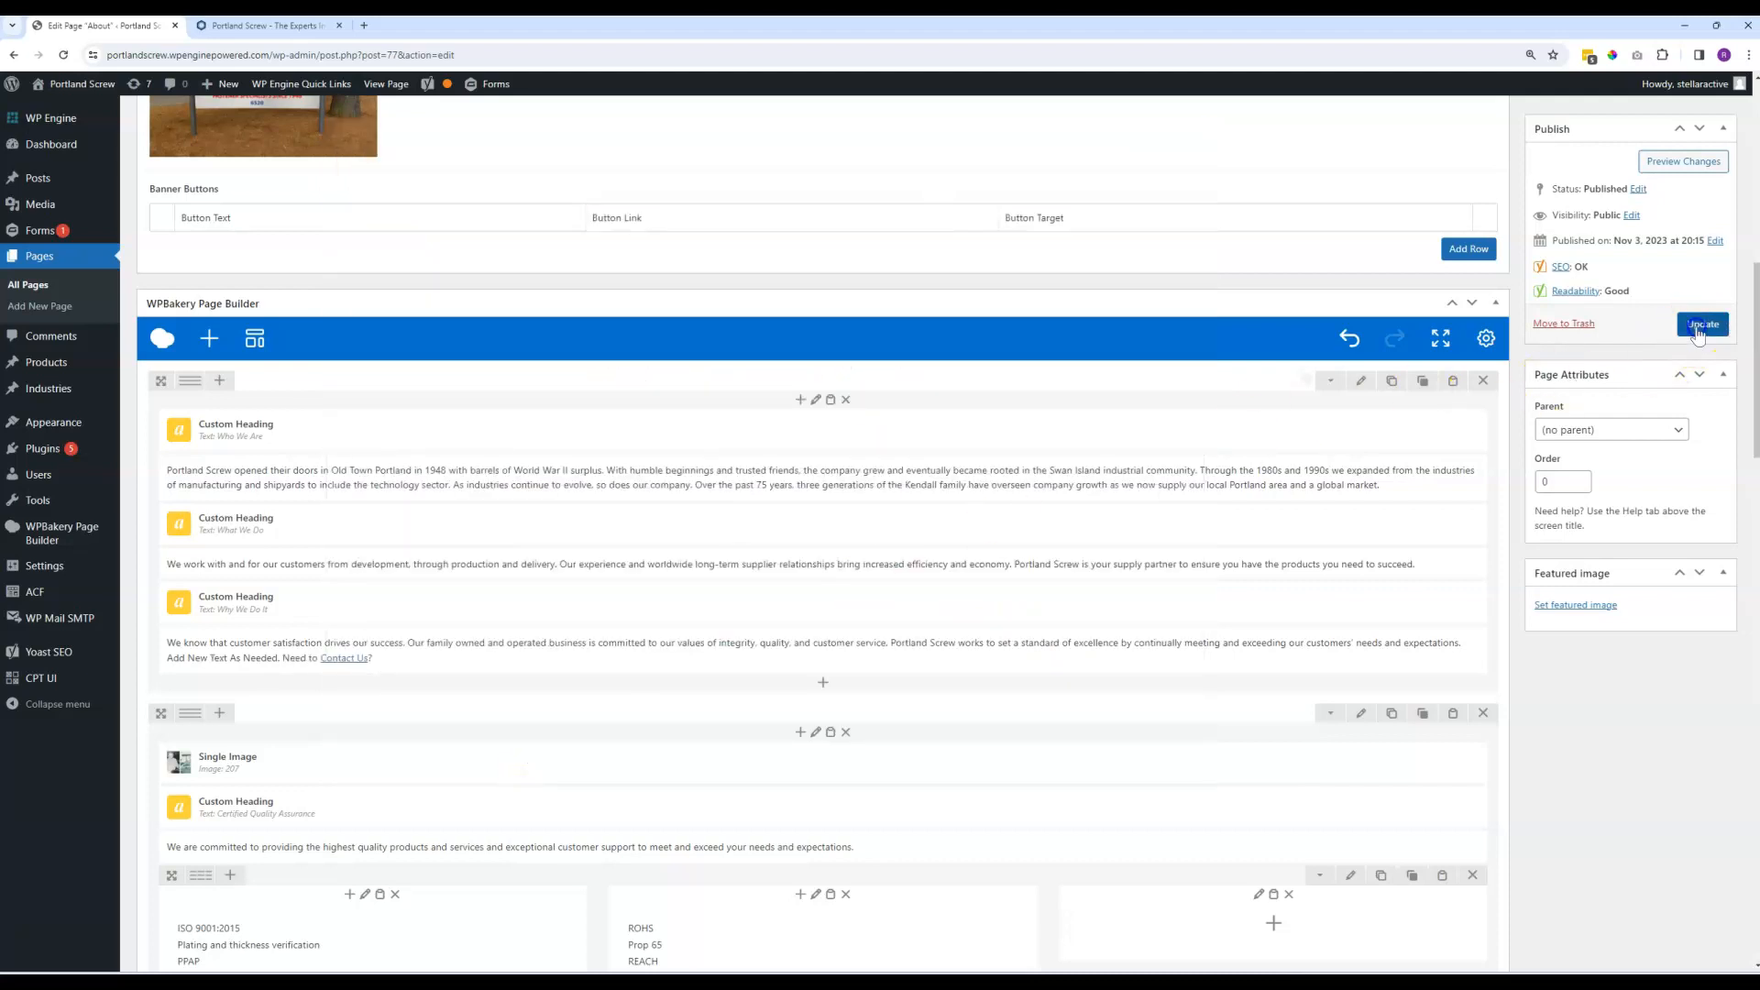
Reload the live About page and test the Contact Us link in the Why We Do It paragraph.
left_click(266, 26)
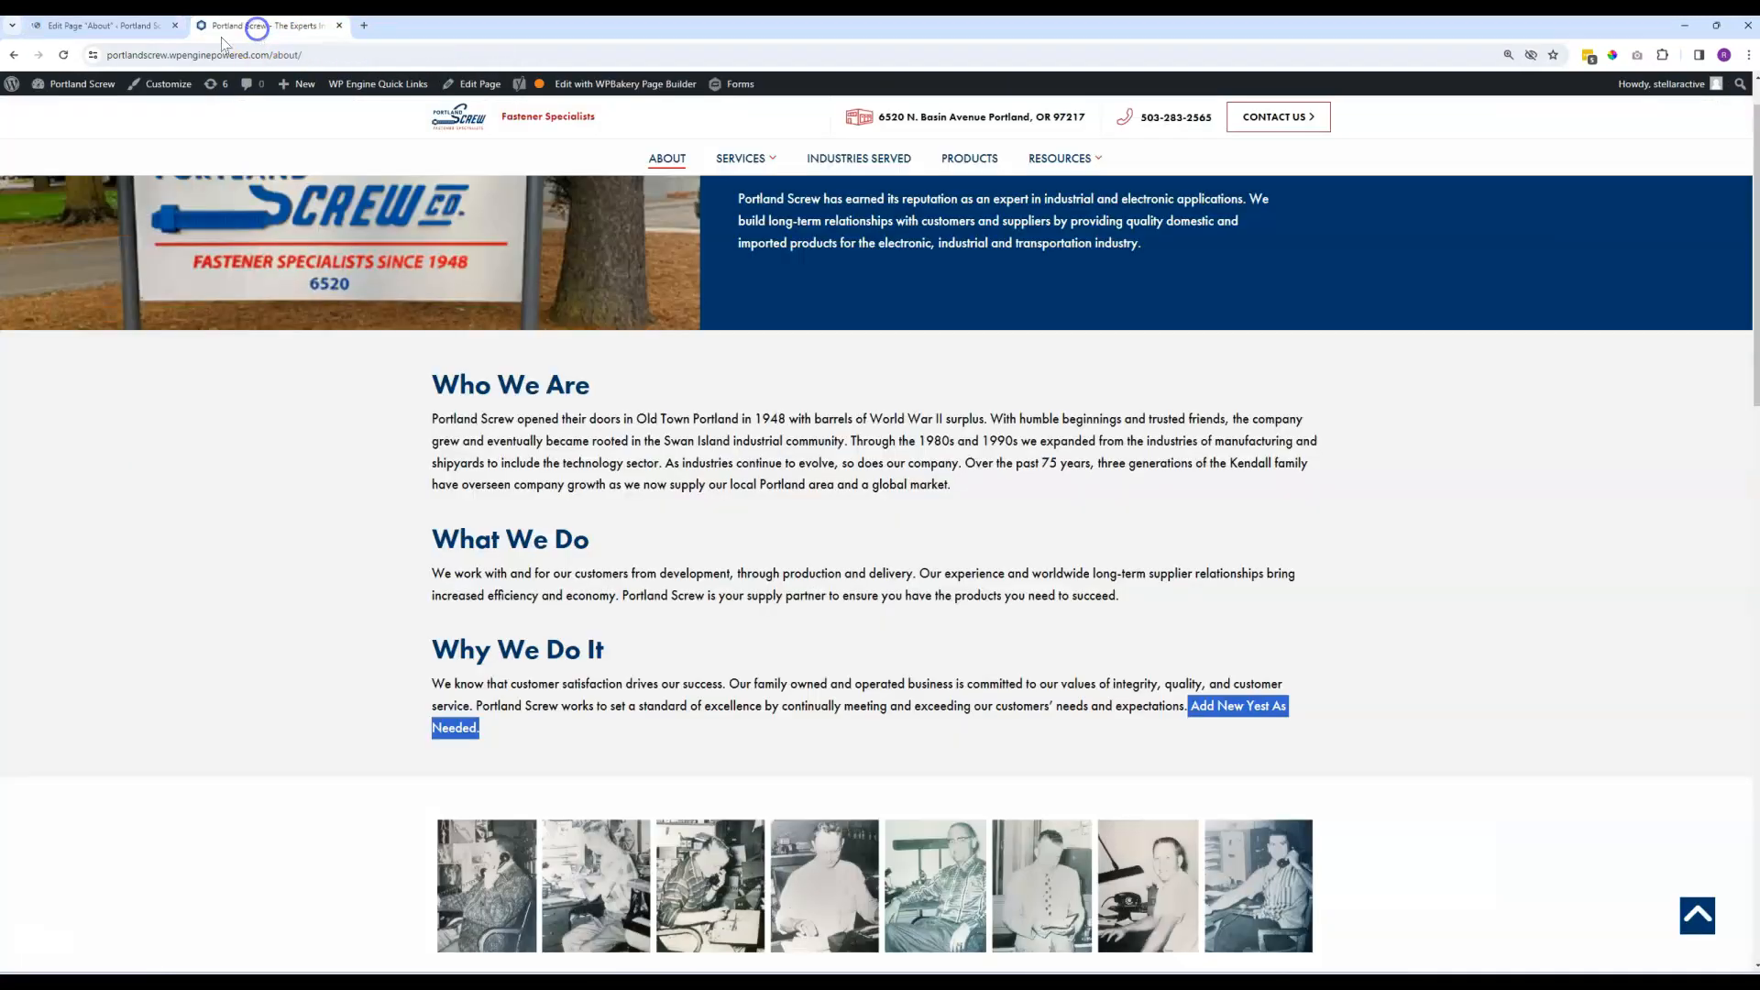
left_click(63, 55)
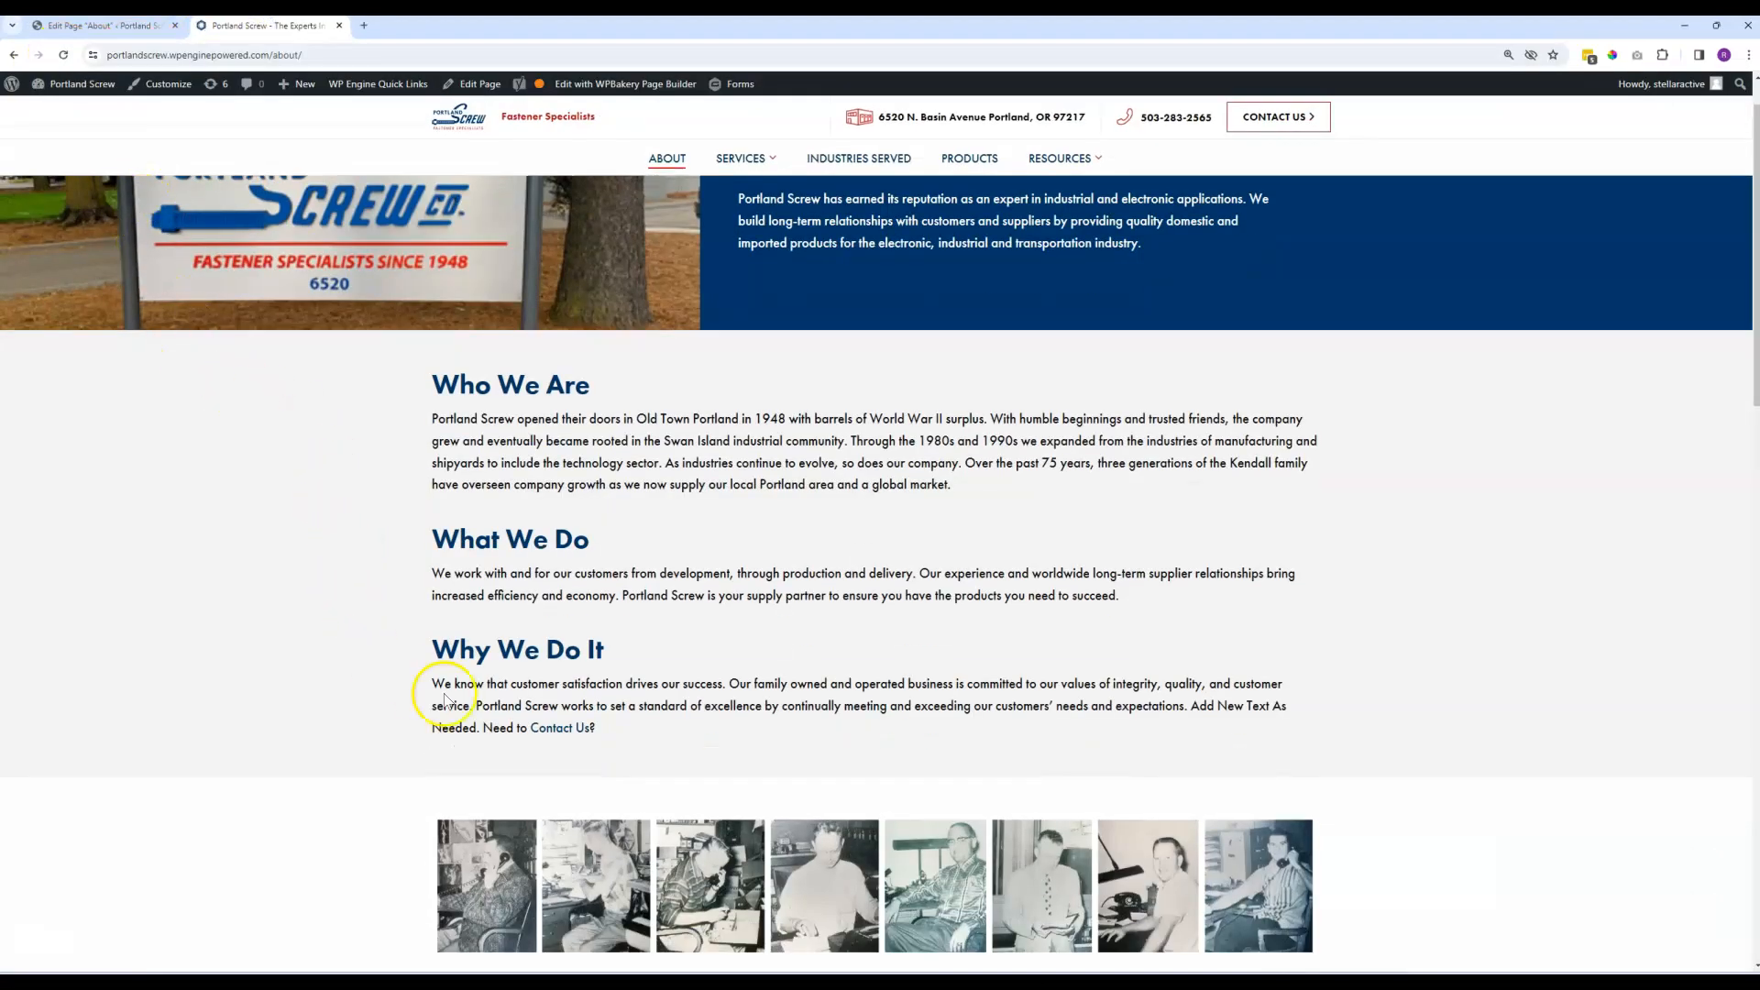
left_click(561, 730)
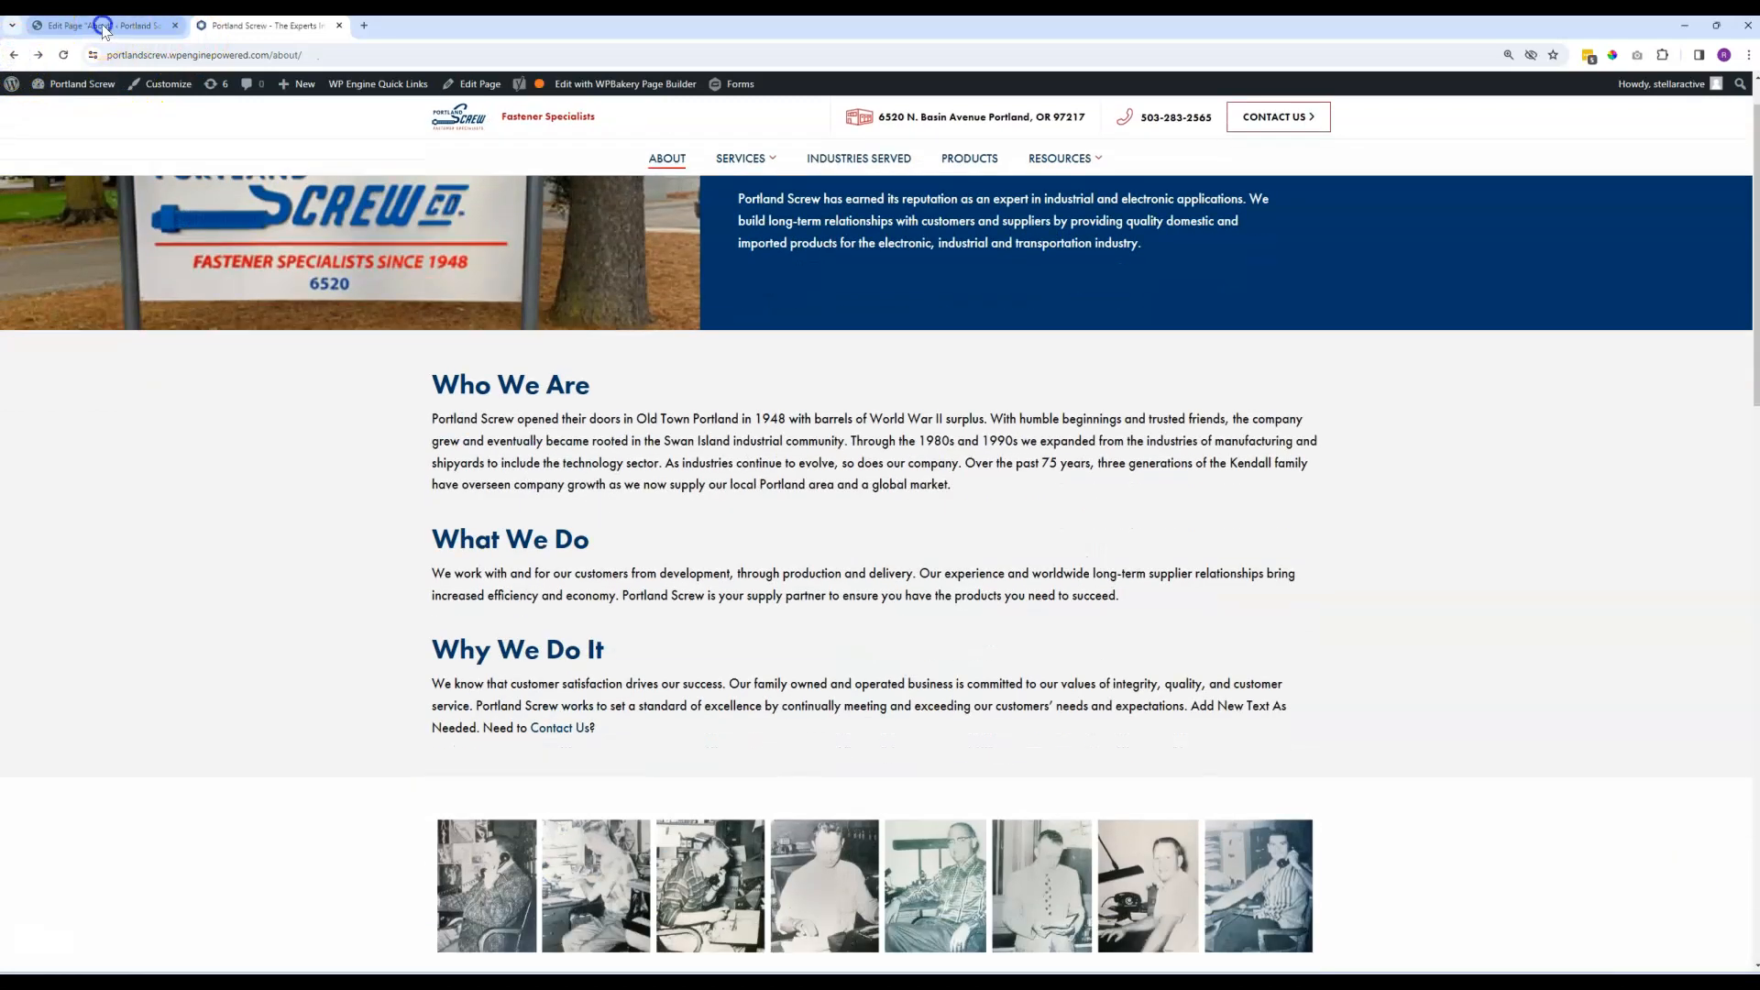
Return to the page editor, reopen the Why We Do It text block and remove the link from "Contact Us".
left_click(101, 25)
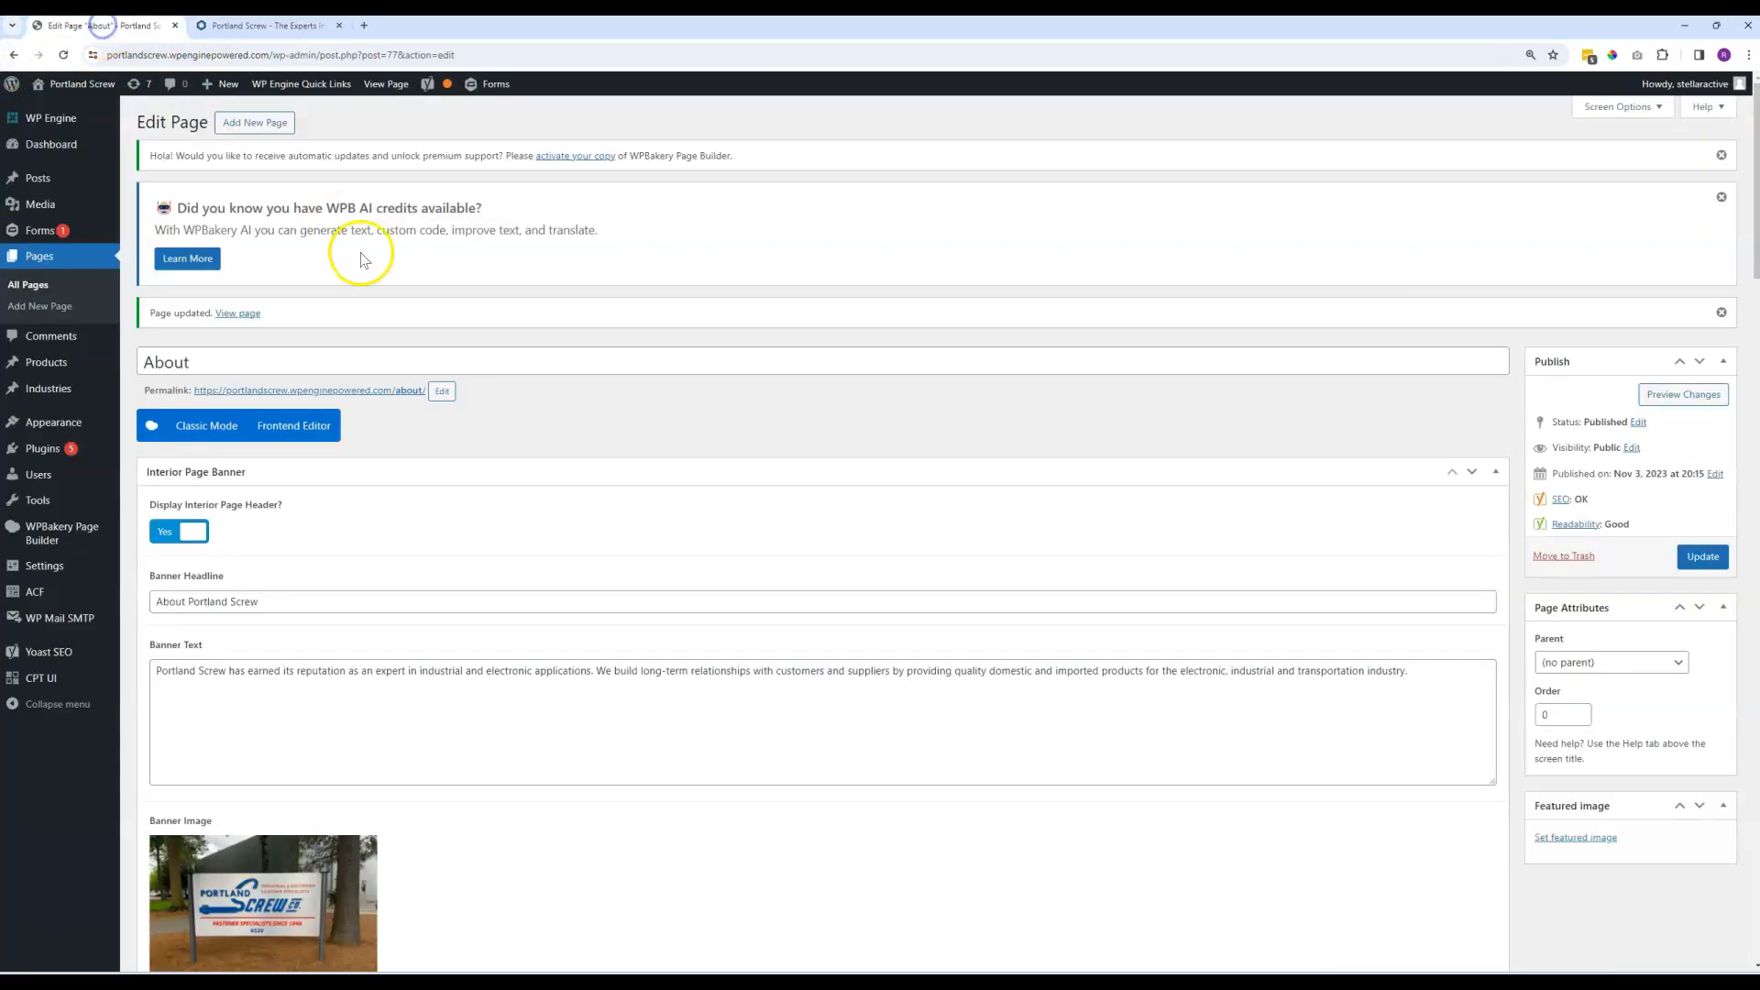
scroll(513, 358, "down", 9)
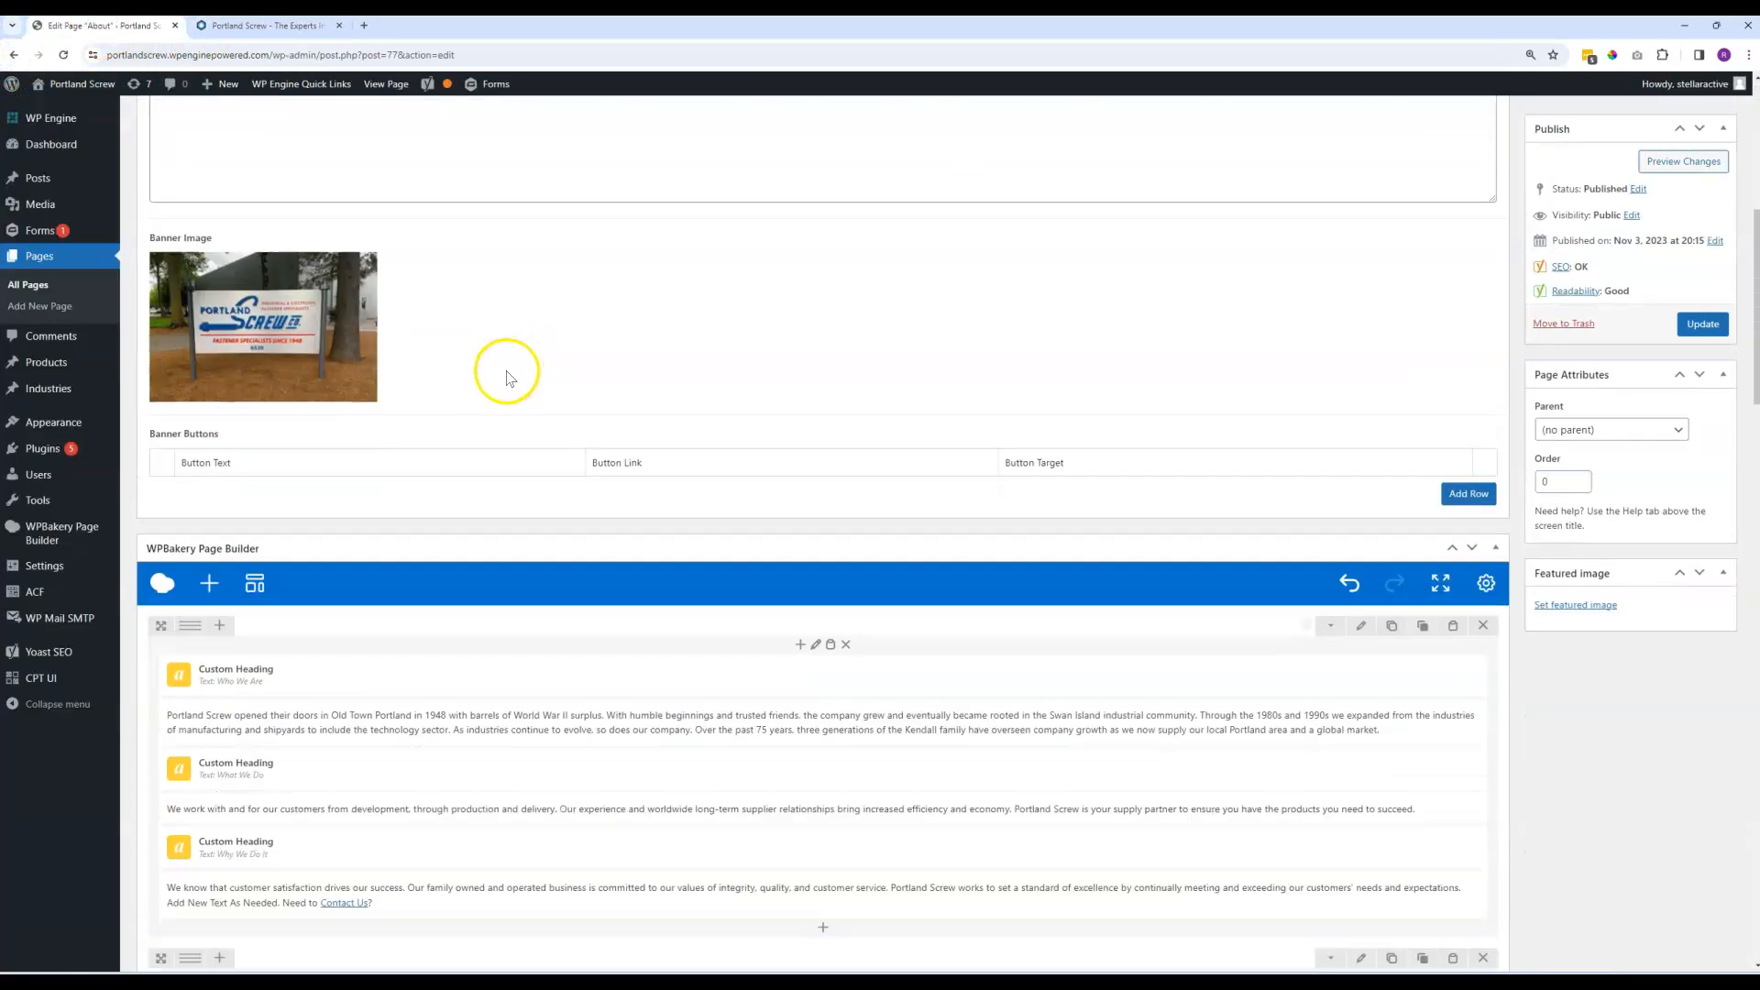
scroll(503, 371, "down", 1)
mouse_move(609, 676)
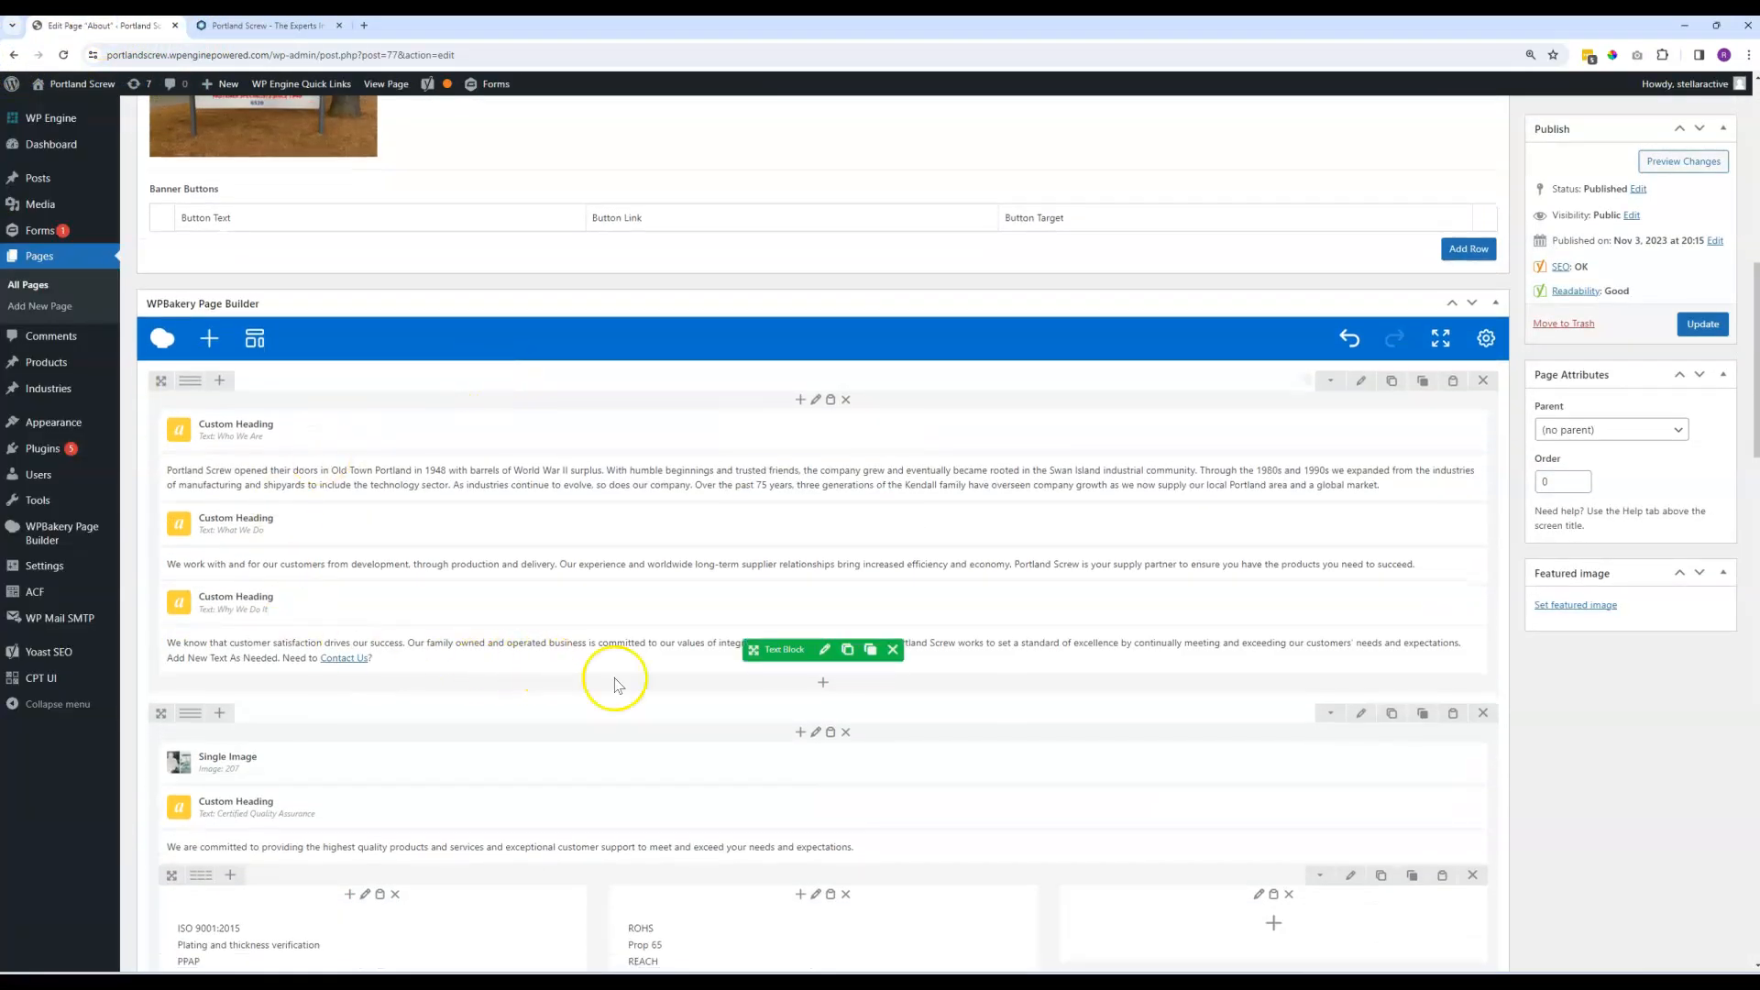
left_click(823, 652)
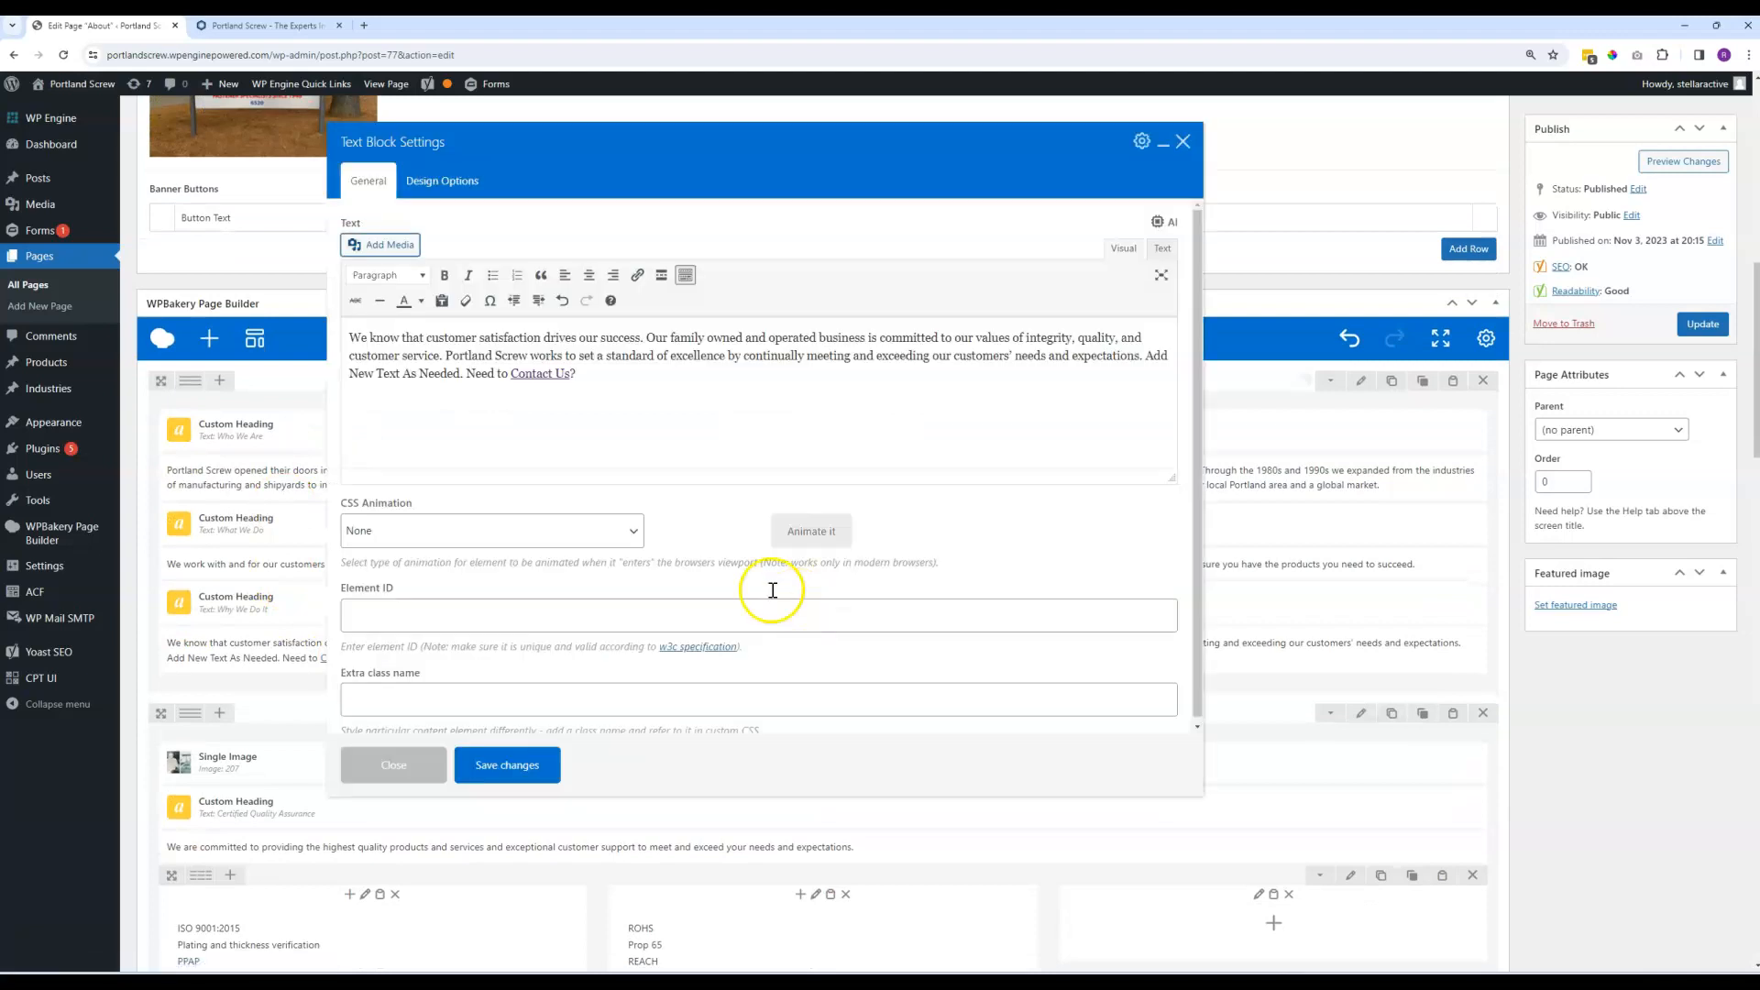
left_click(539, 374)
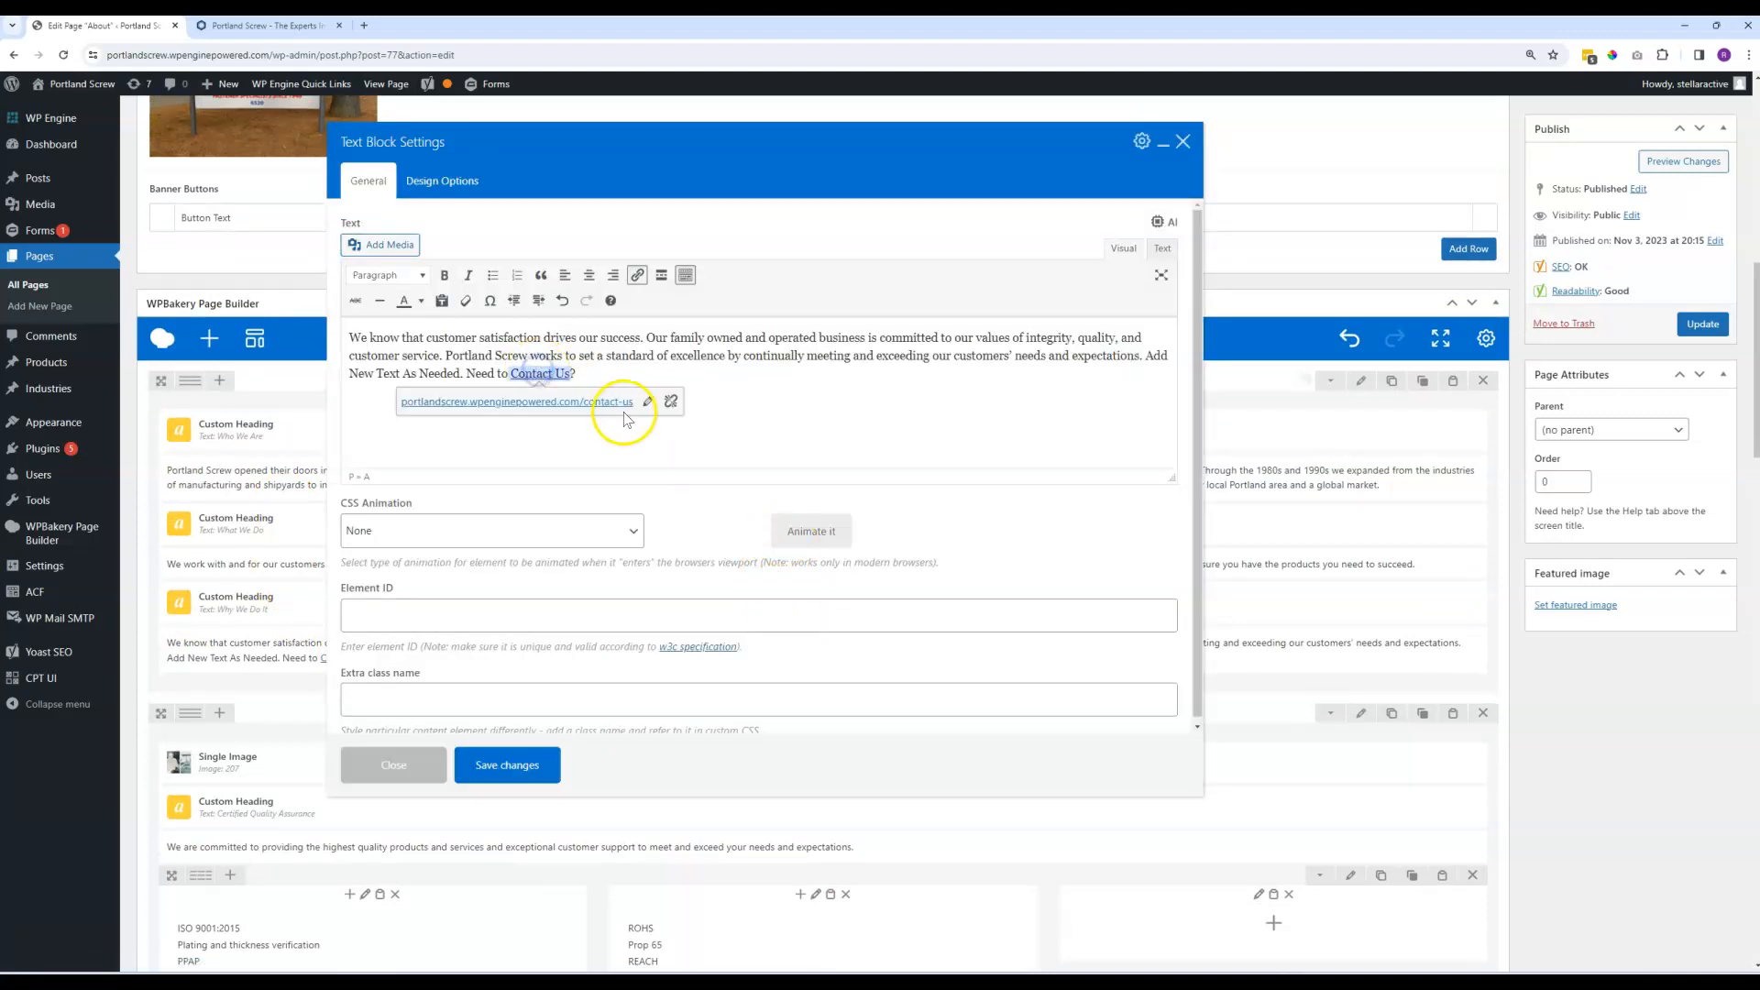
left_click(670, 401)
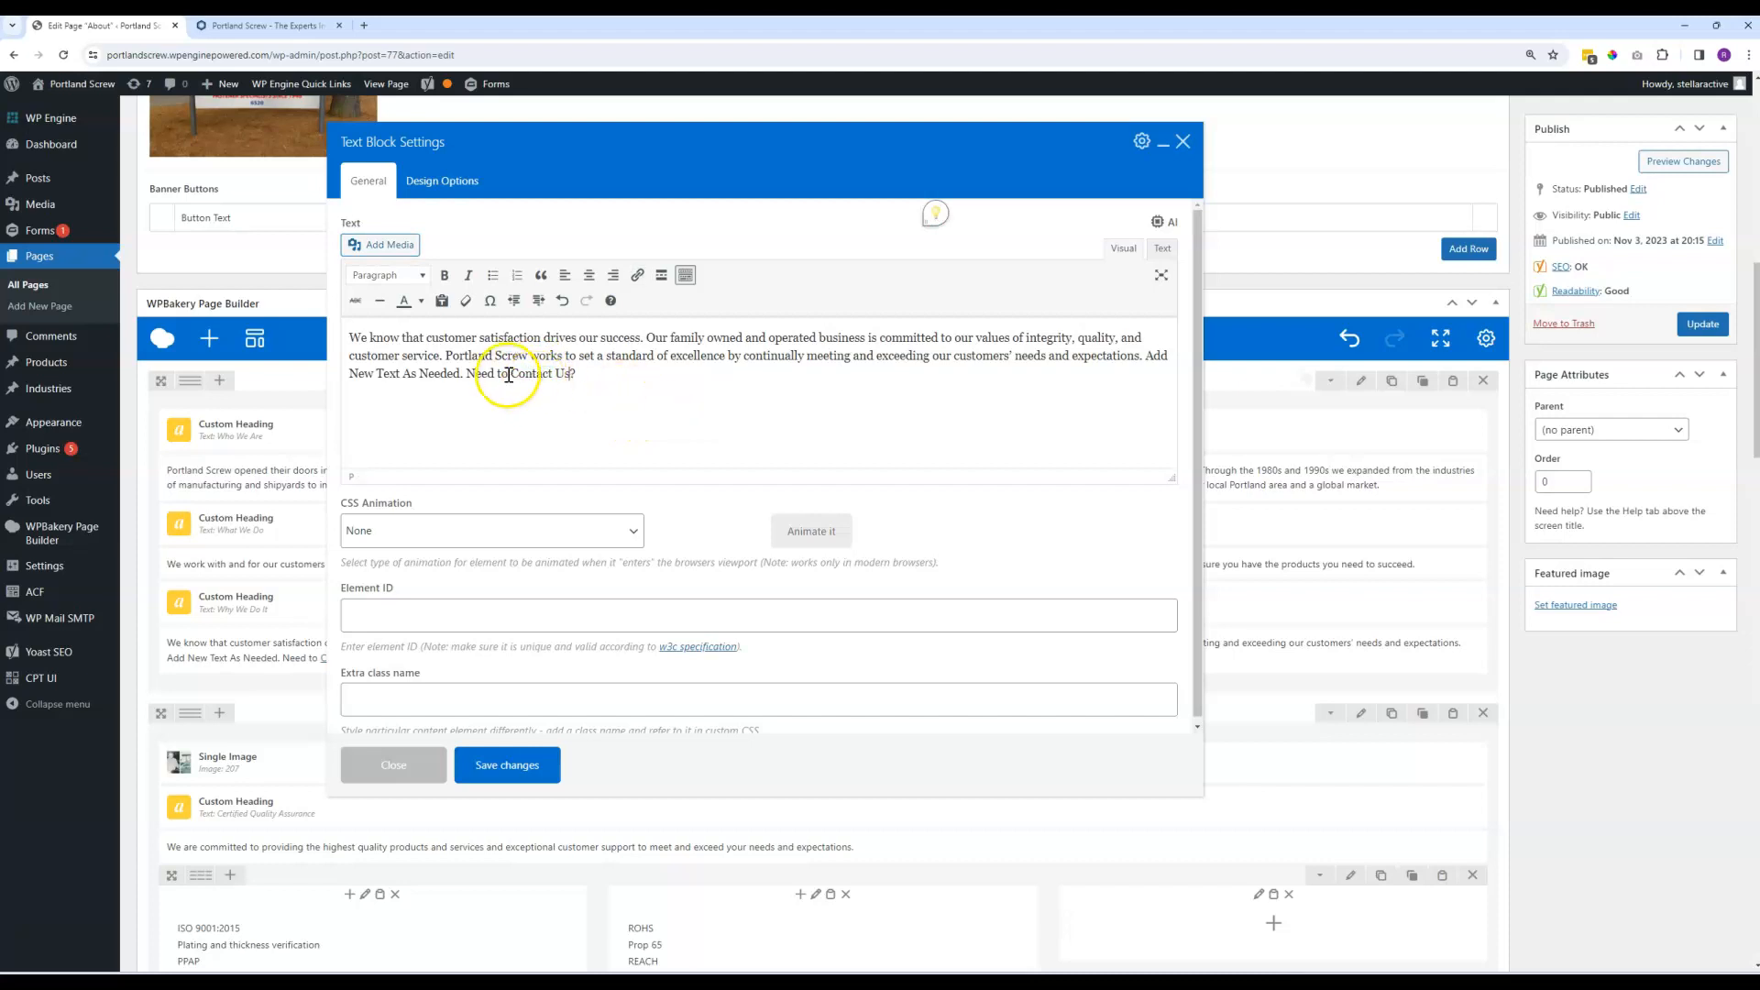
Replace "Need to Contact Us?" with "Want to visit Google?" at the end of the Why We Do It text block.
left_click_drag(602, 381, 492, 380)
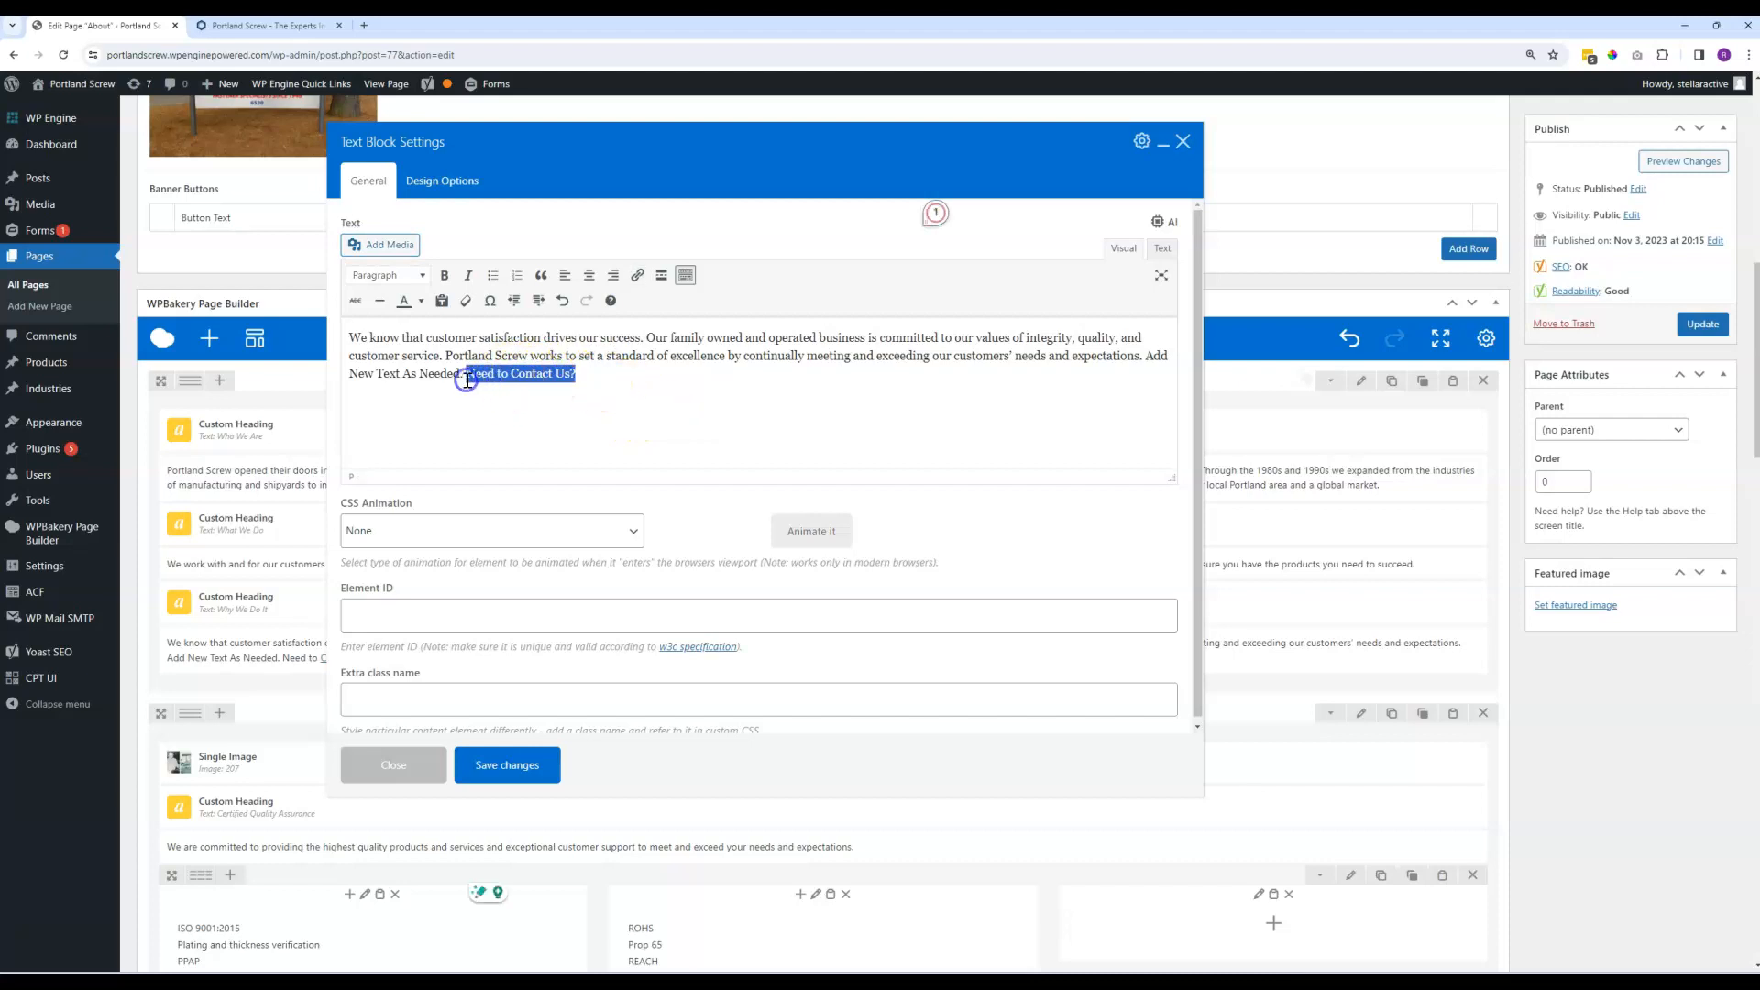
type("Want")
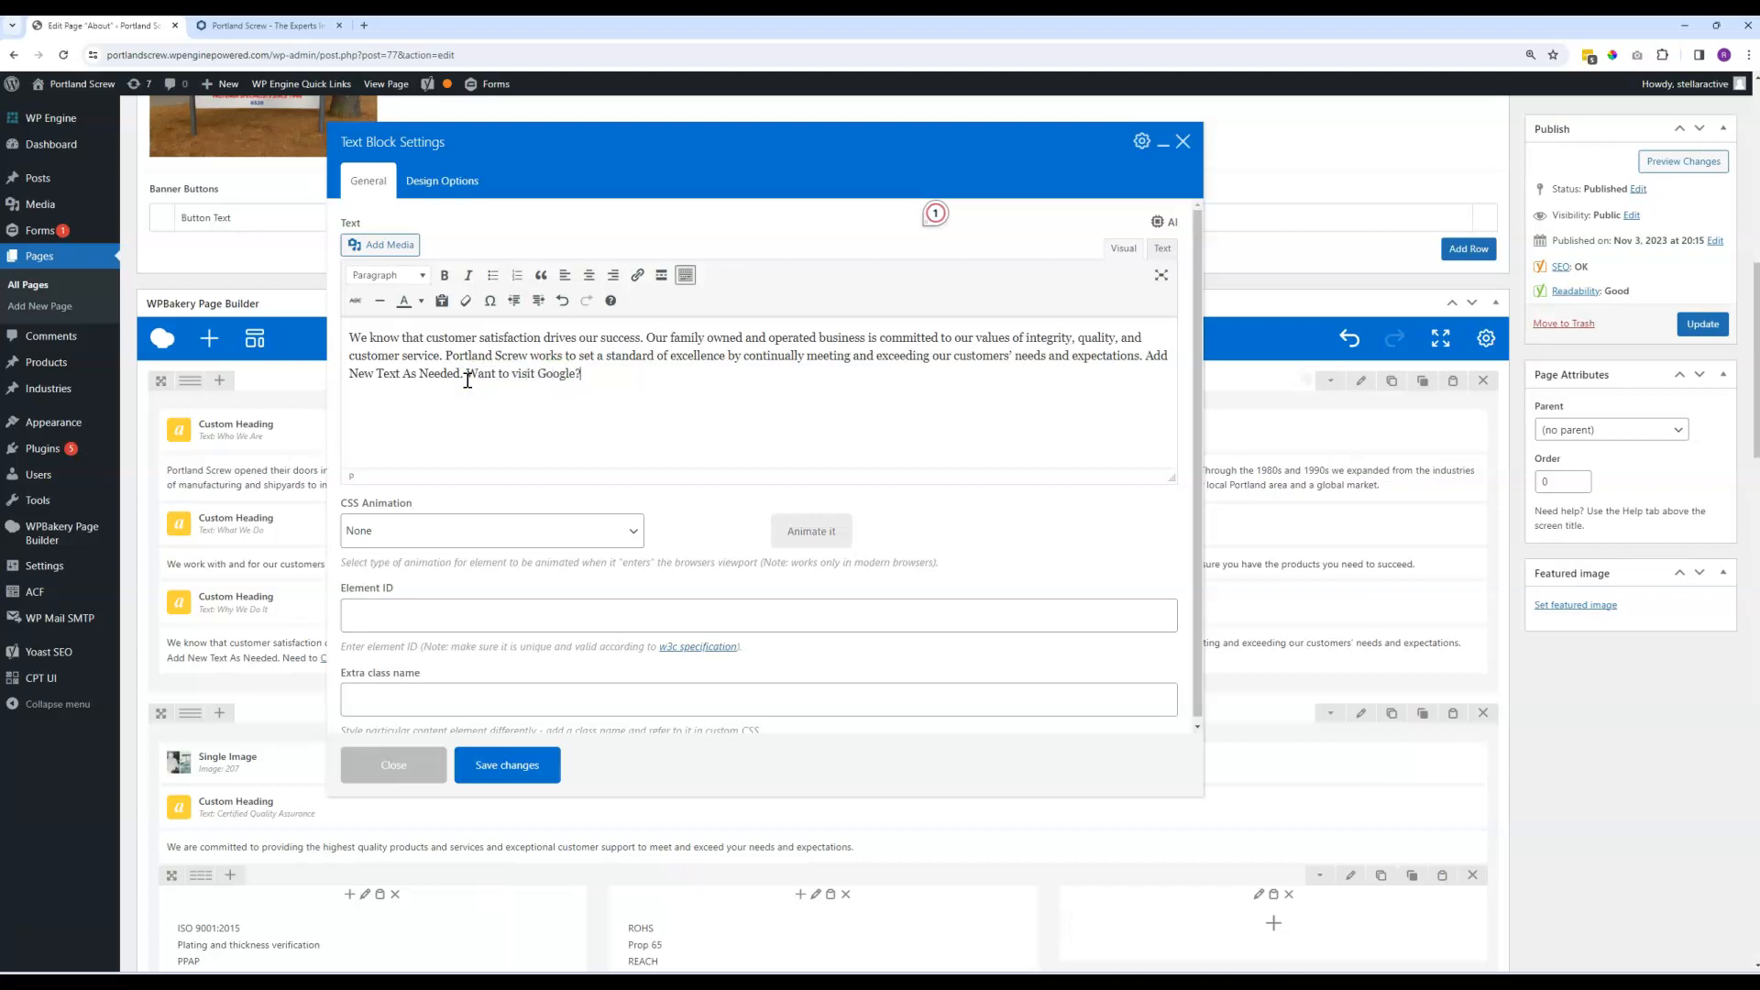
Open google.com in a new browser tab and copy its address.
left_click(364, 25)
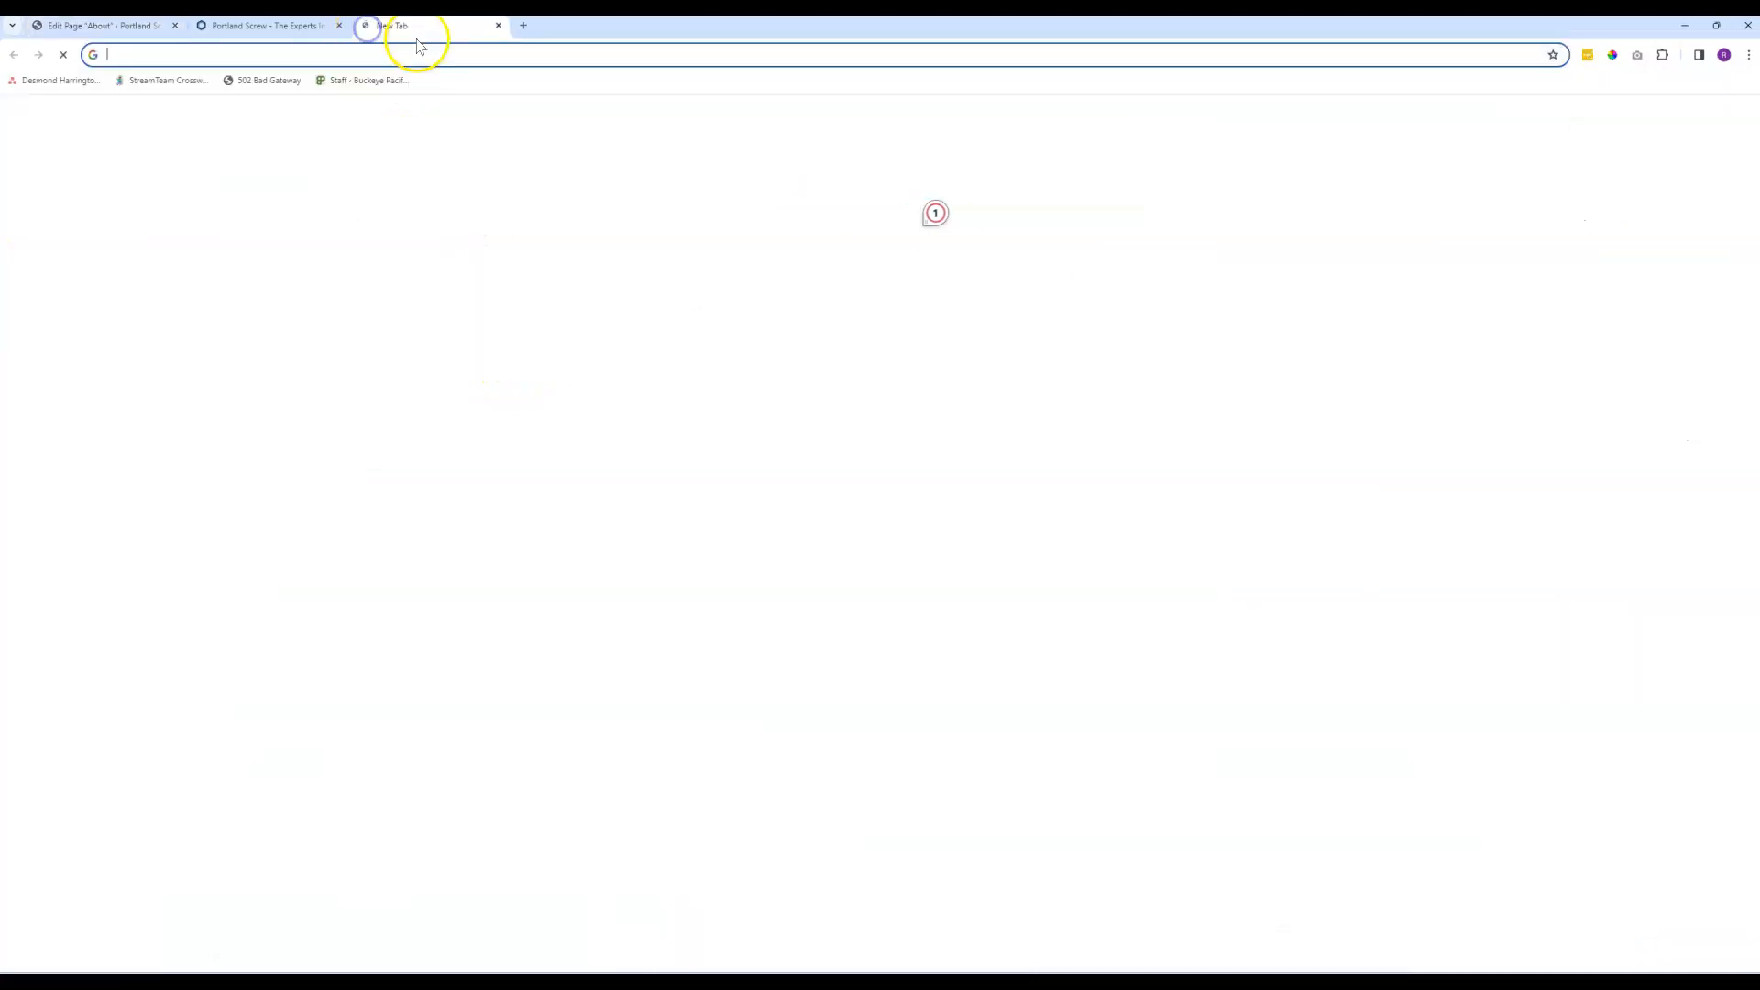
type("google.com")
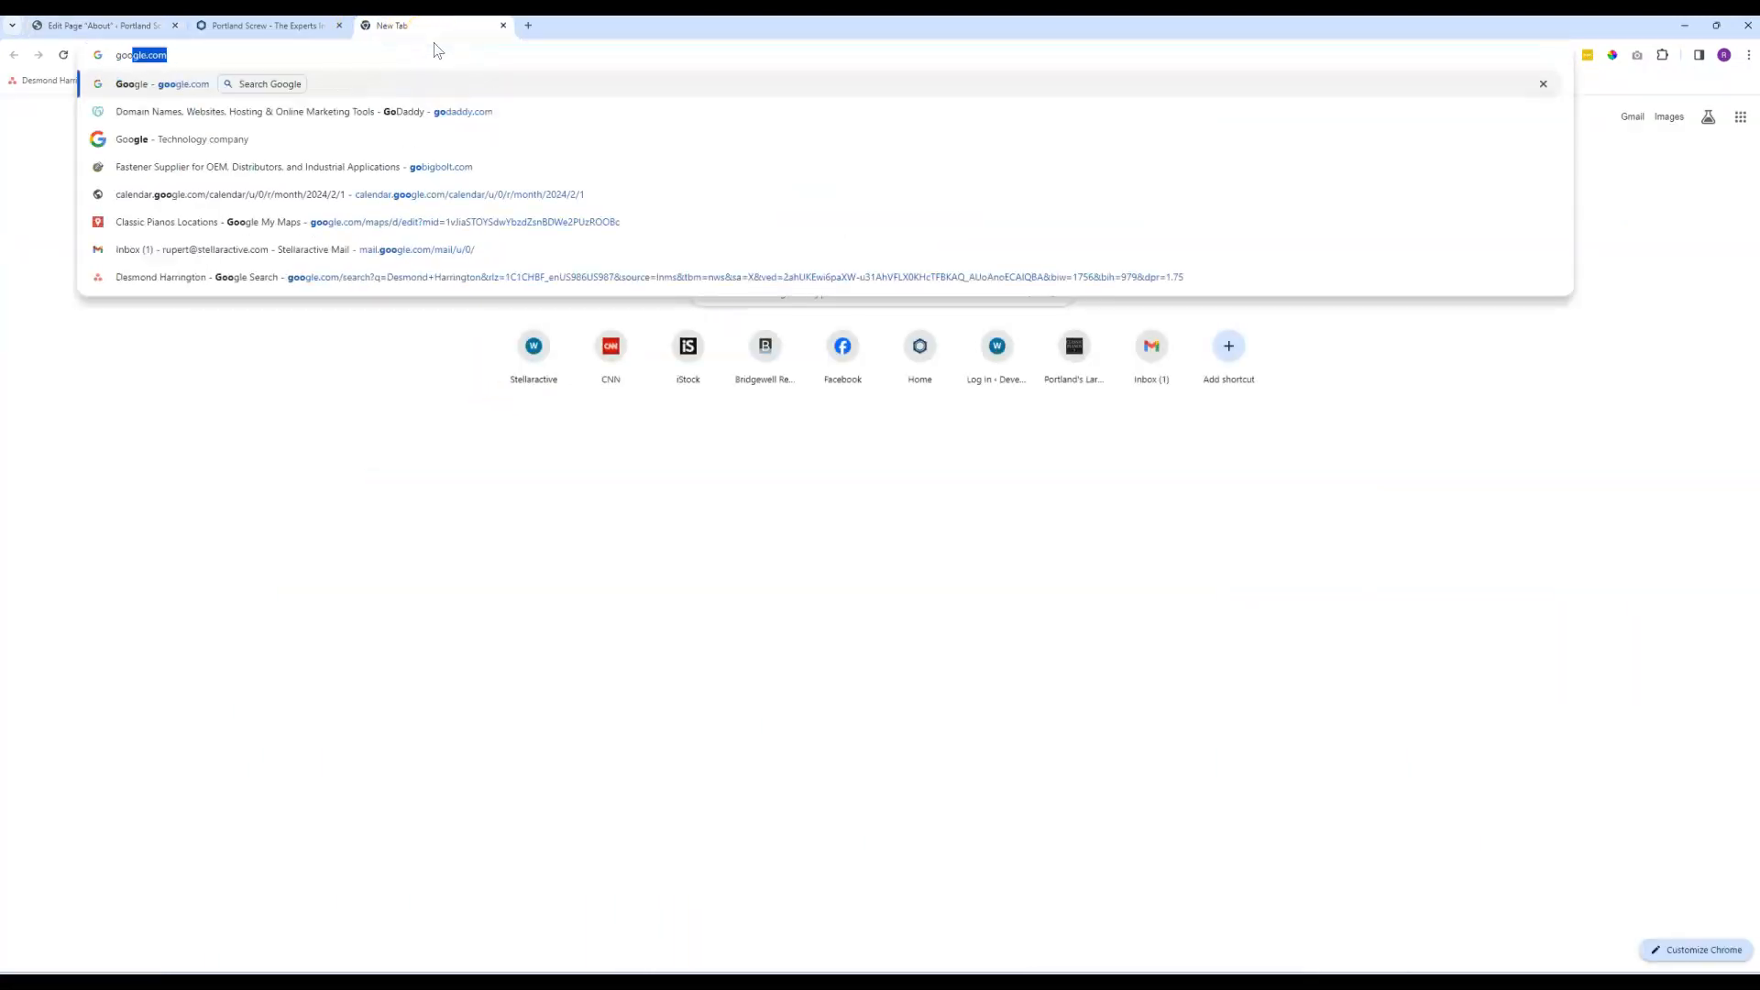
key("Return")
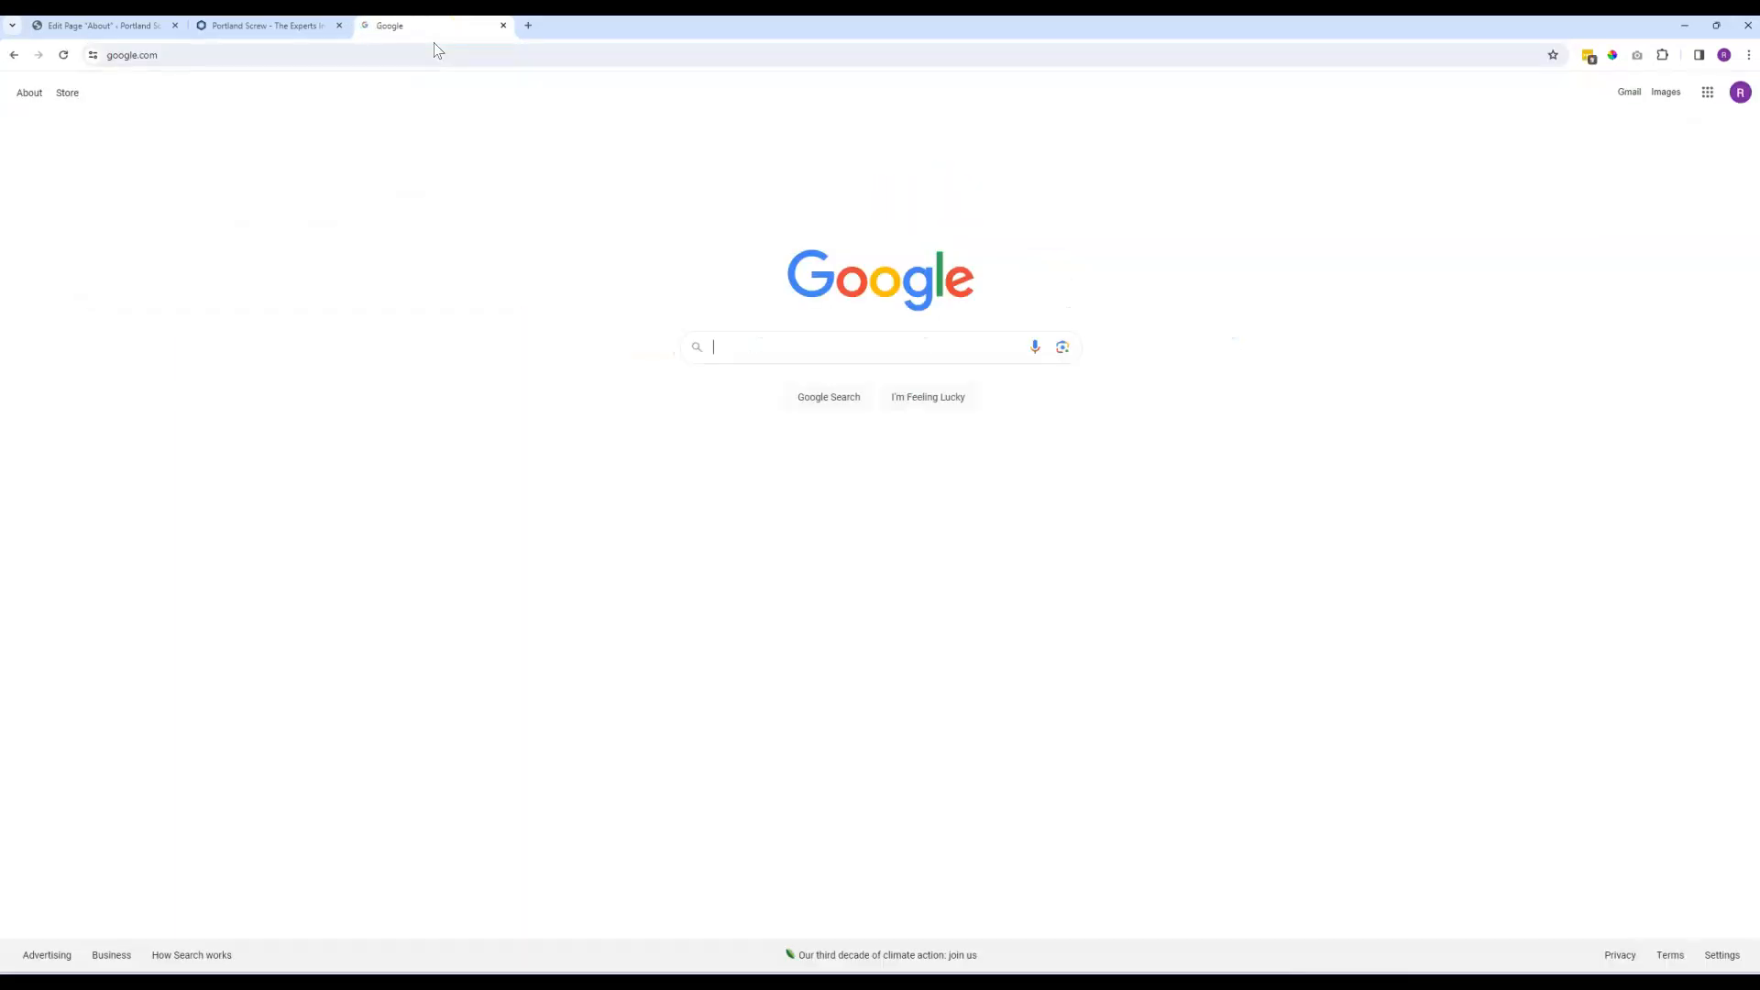
left_click(103, 55)
key("ctrl+c")
right_click(150, 57)
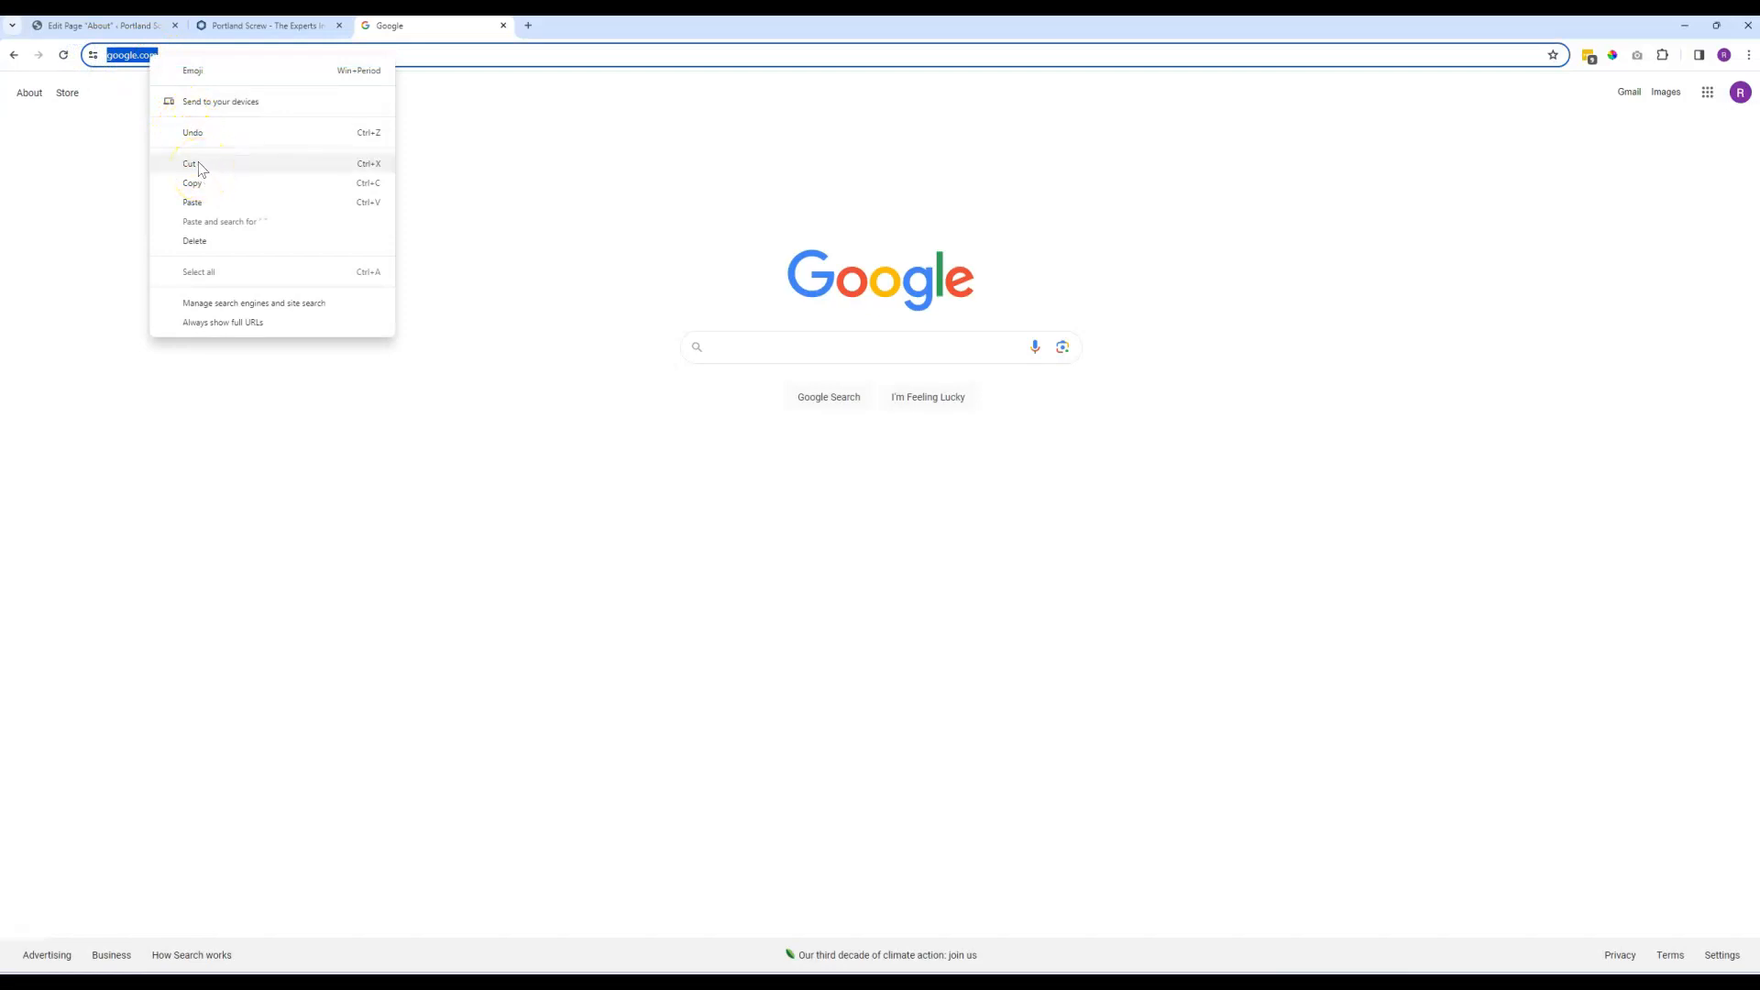
left_click(192, 180)
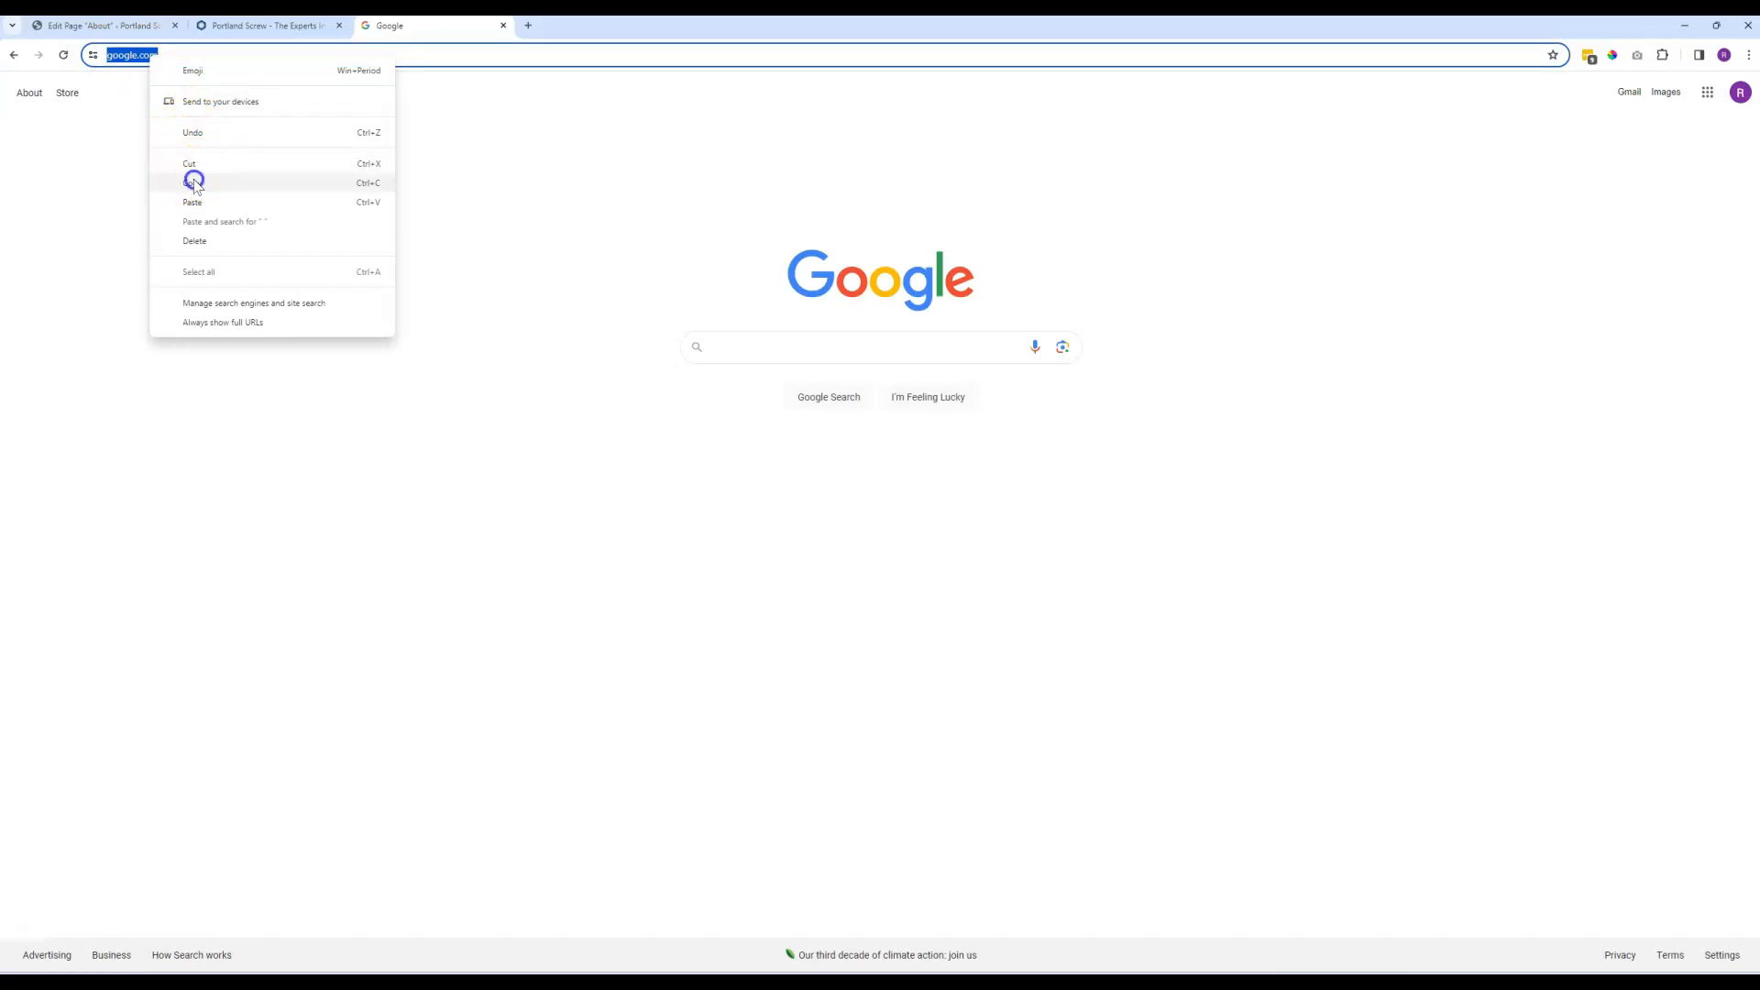
left_click(258, 25)
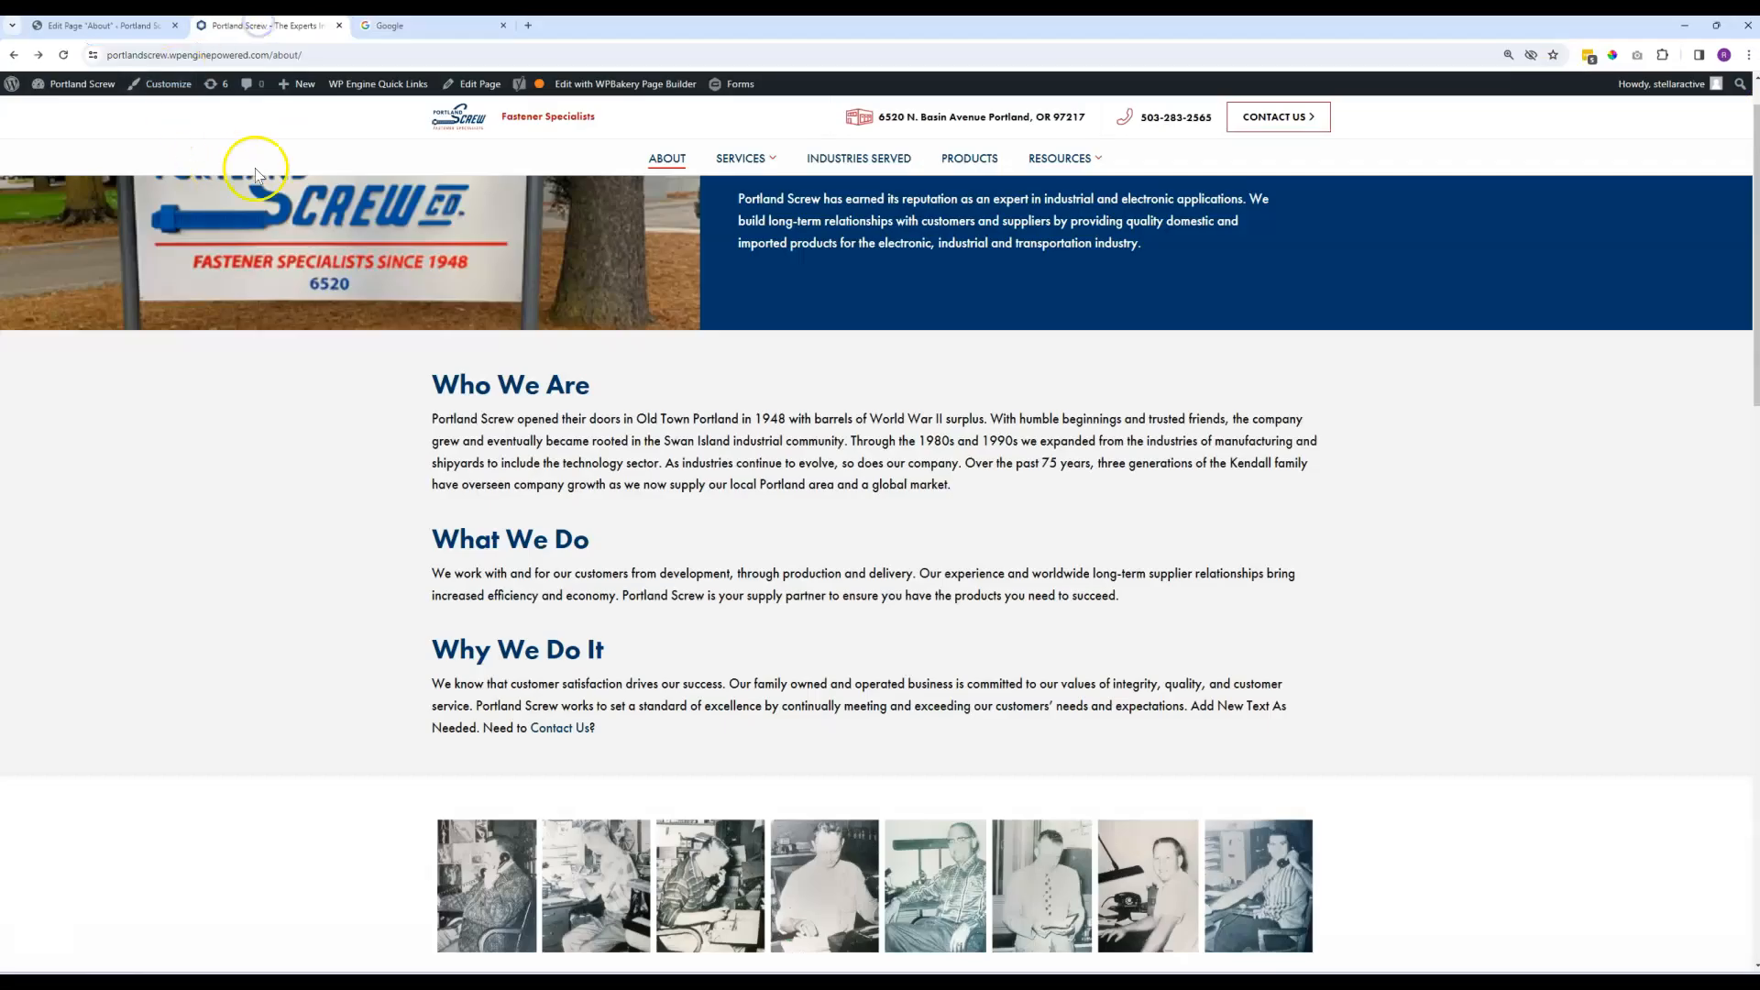
left_click(101, 26)
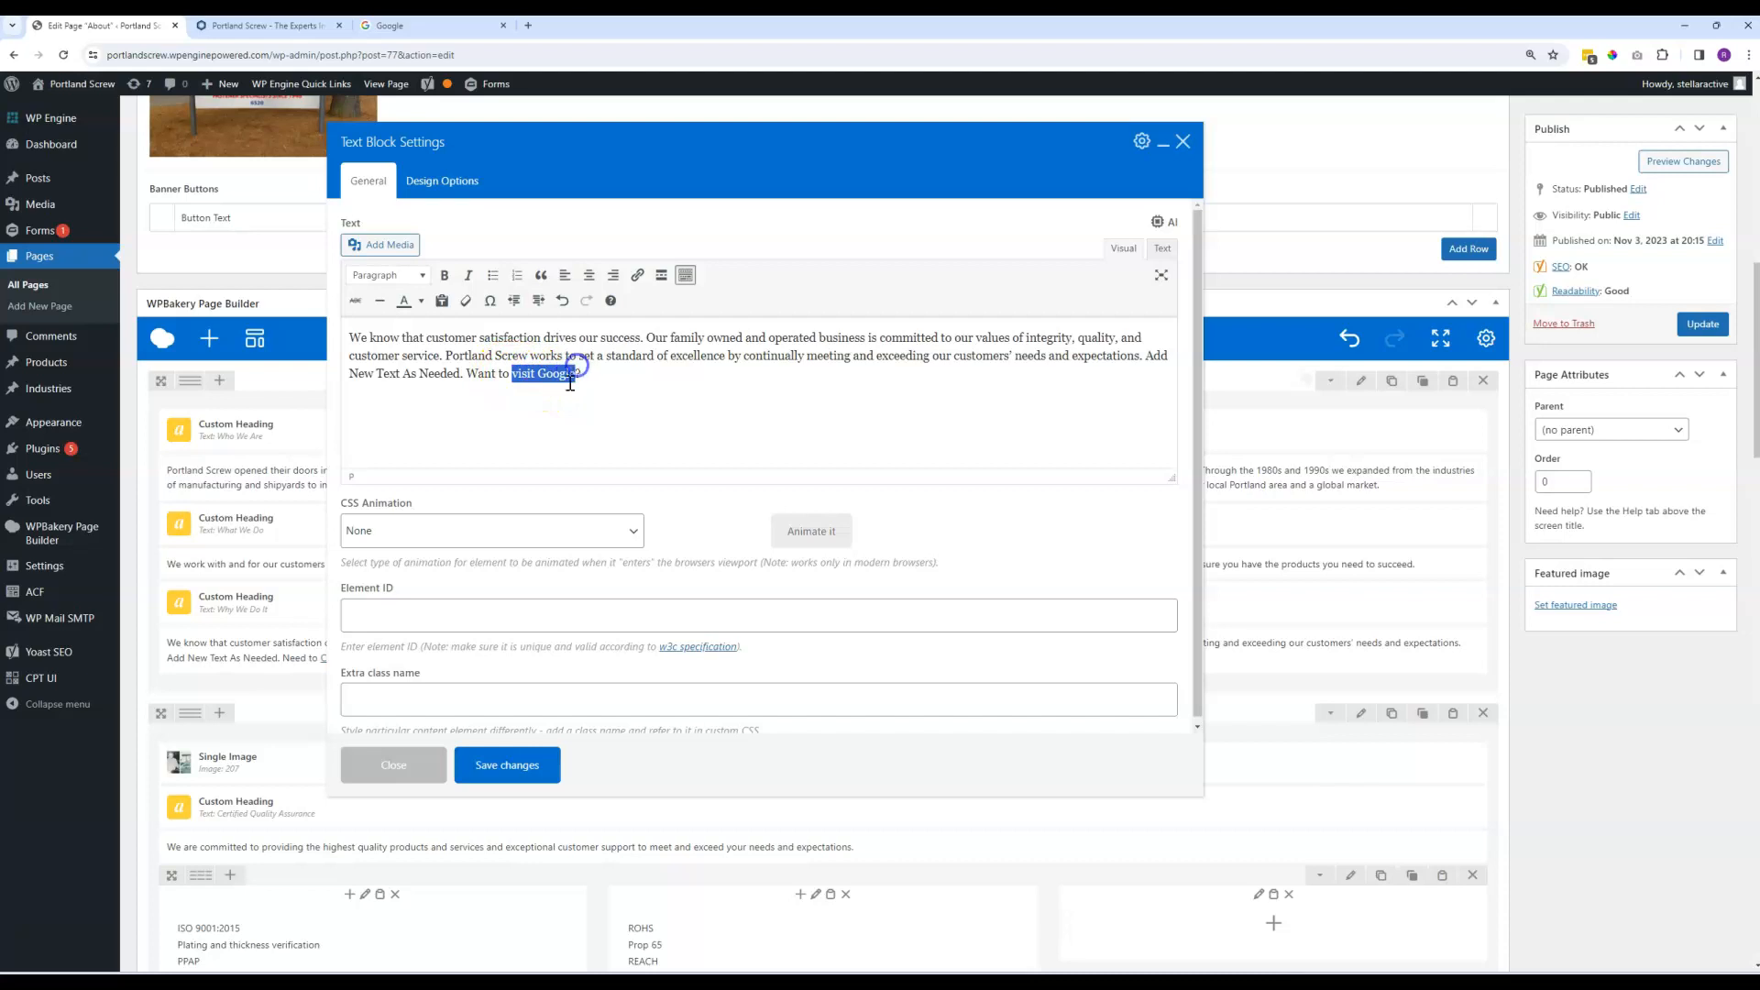
left_click(638, 277)
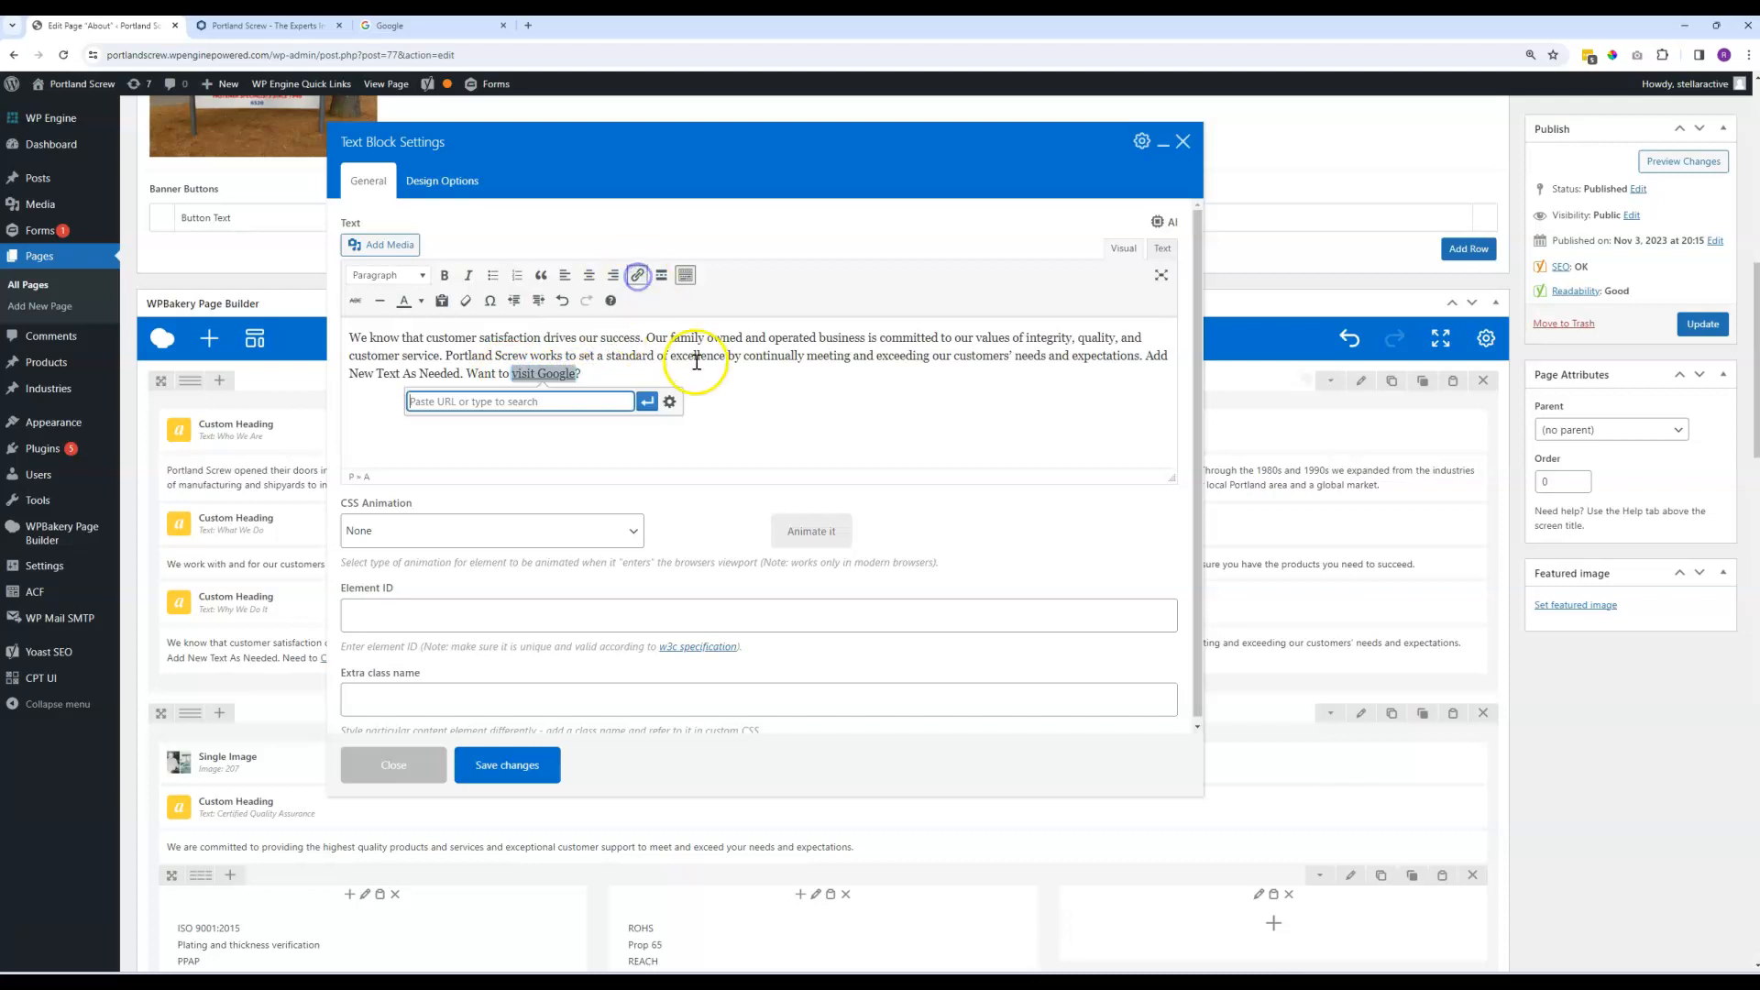
left_click(669, 403)
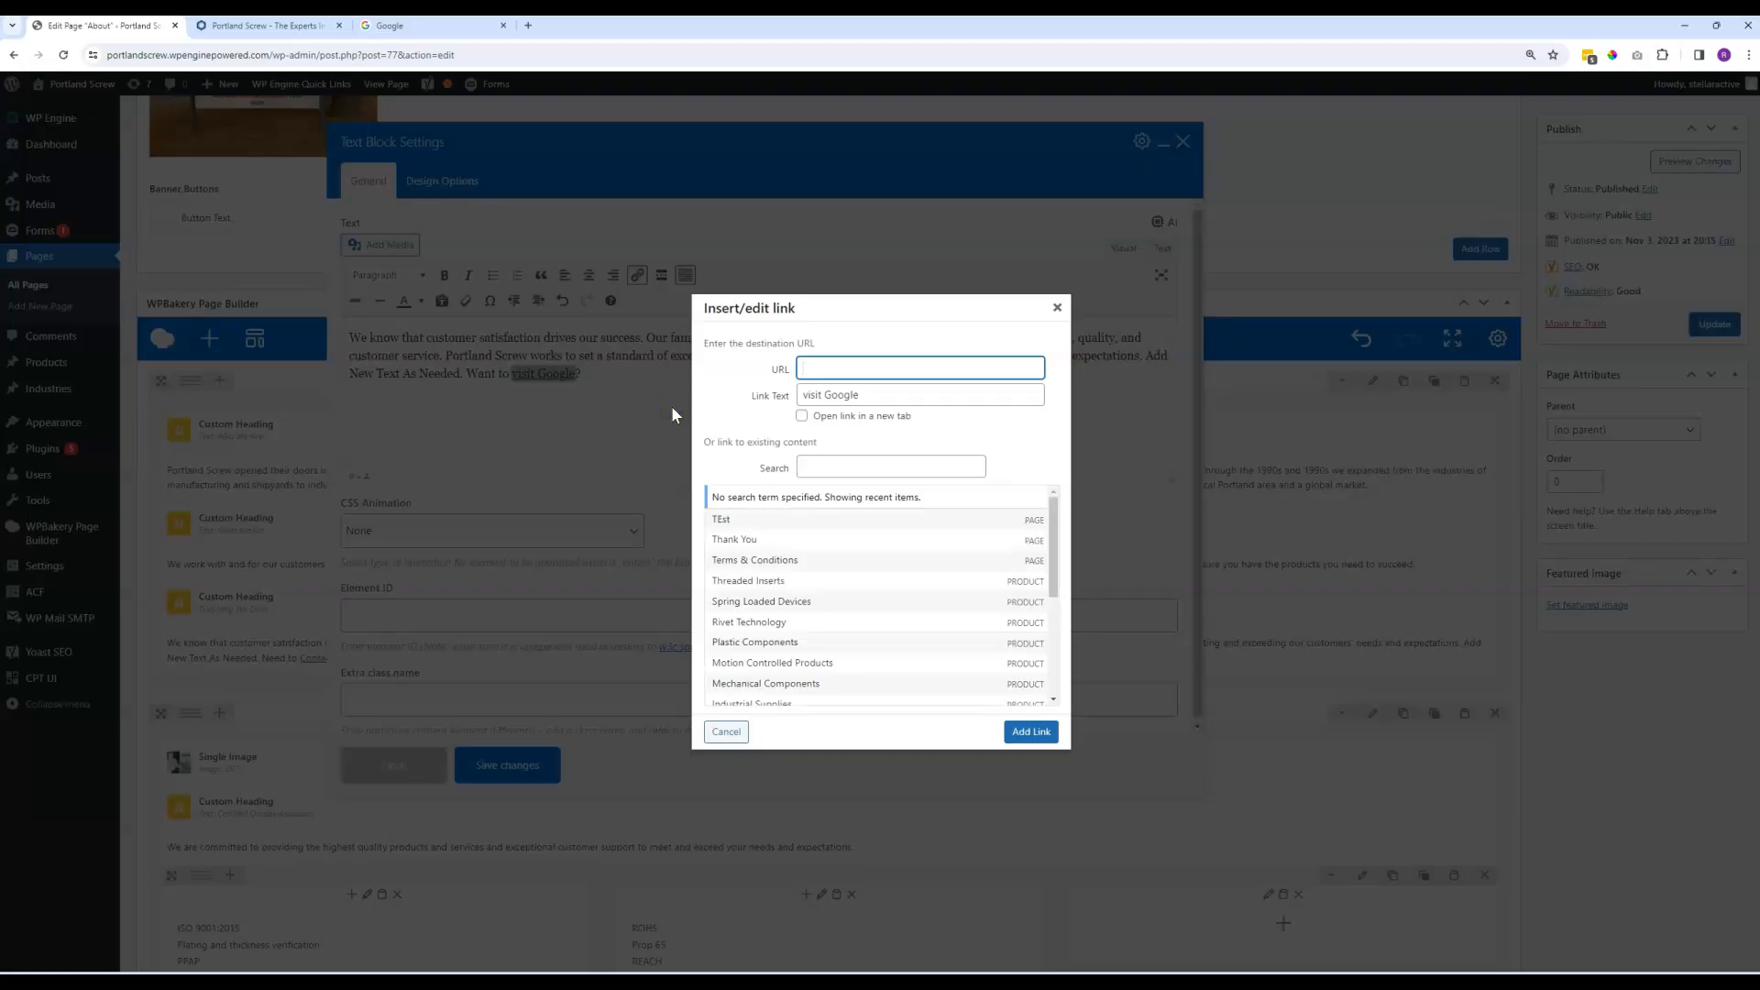
left_click(827, 367)
right_click(827, 367)
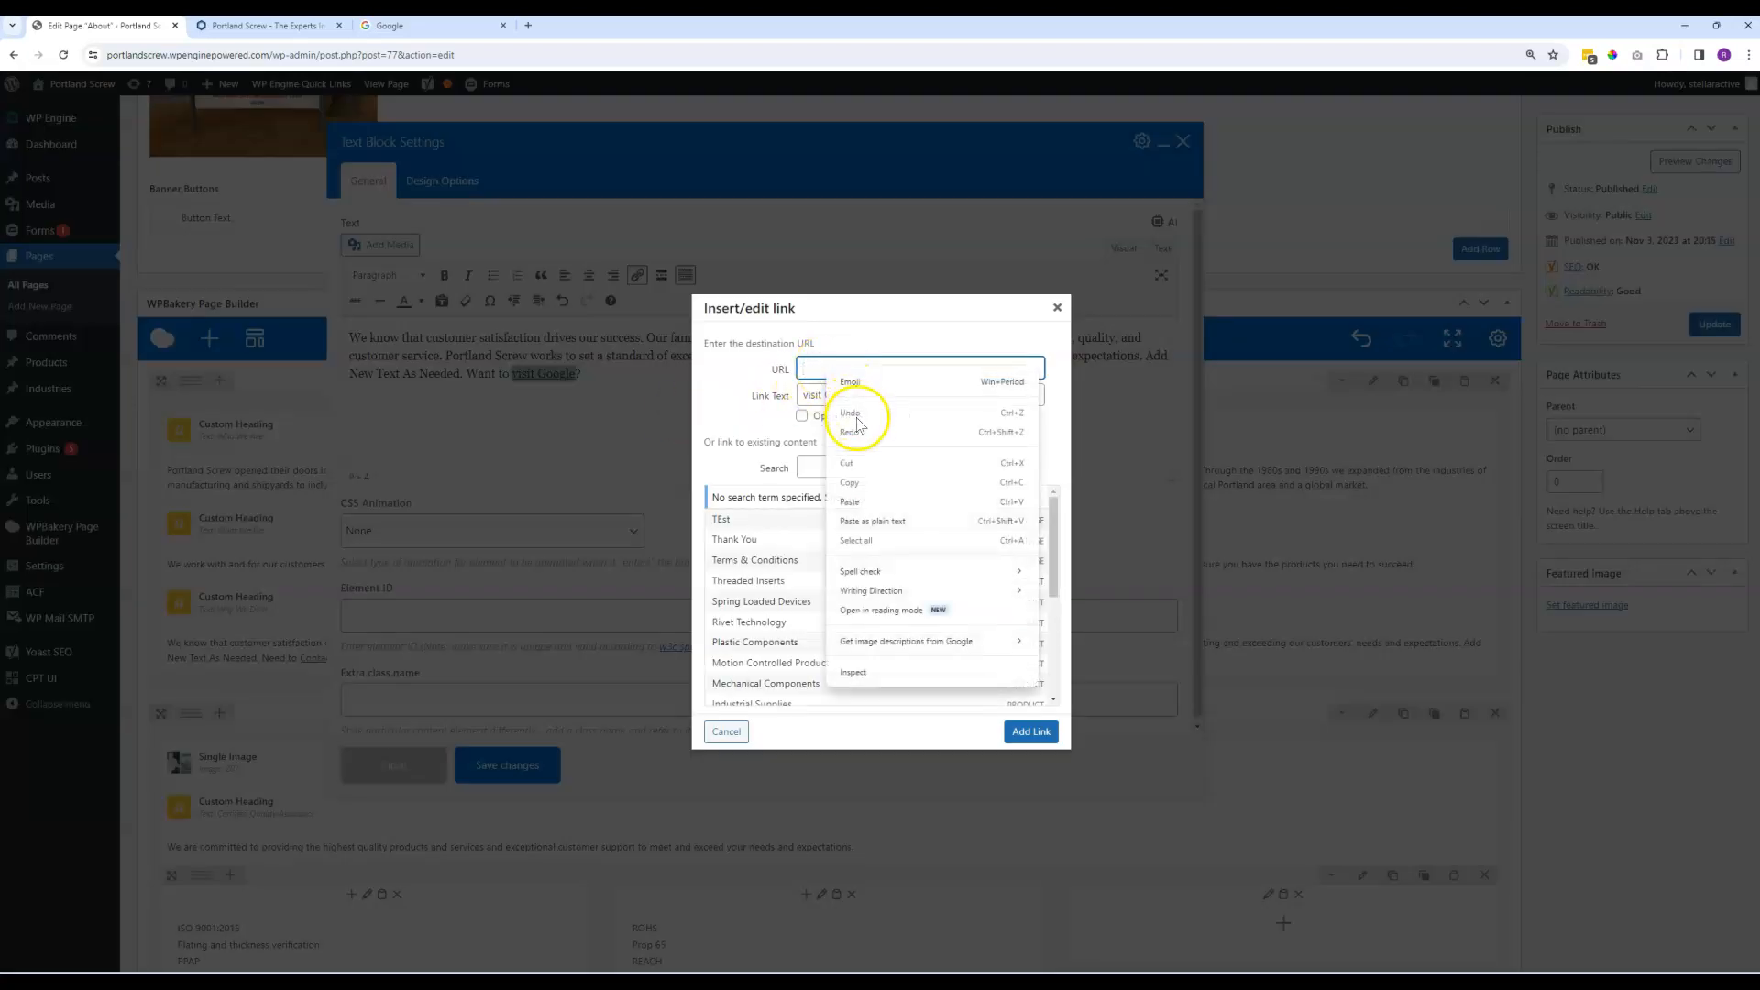
left_click(852, 501)
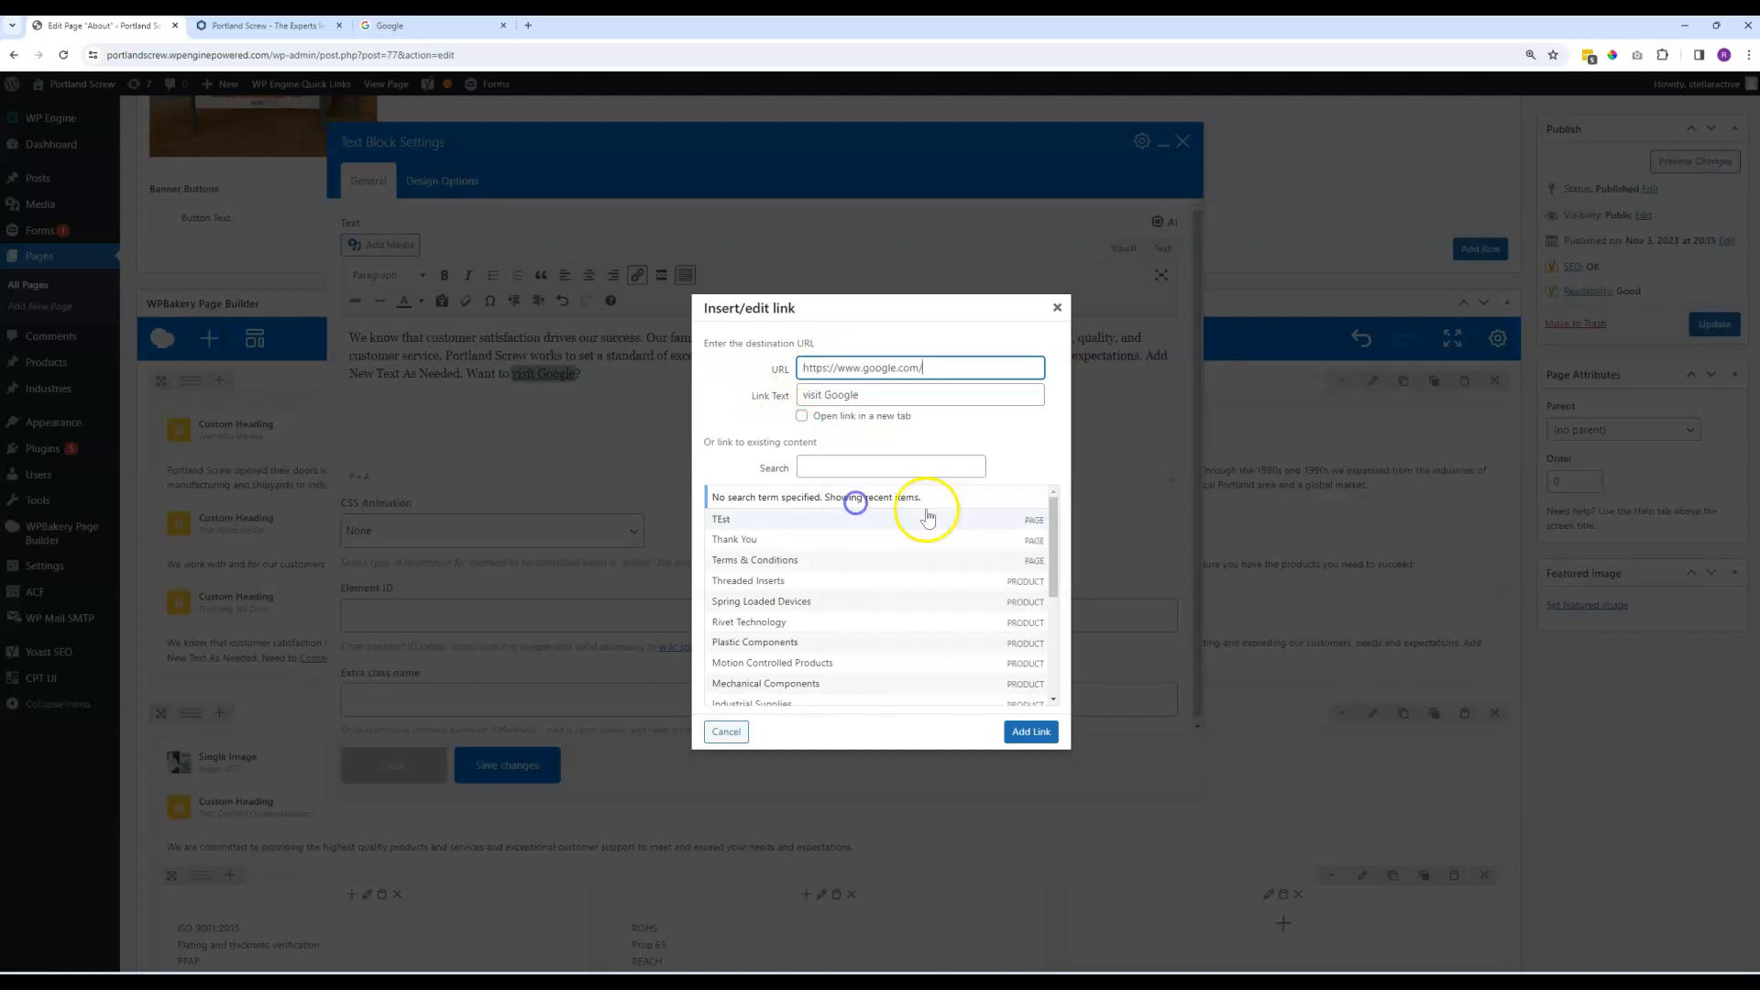
left_click(803, 420)
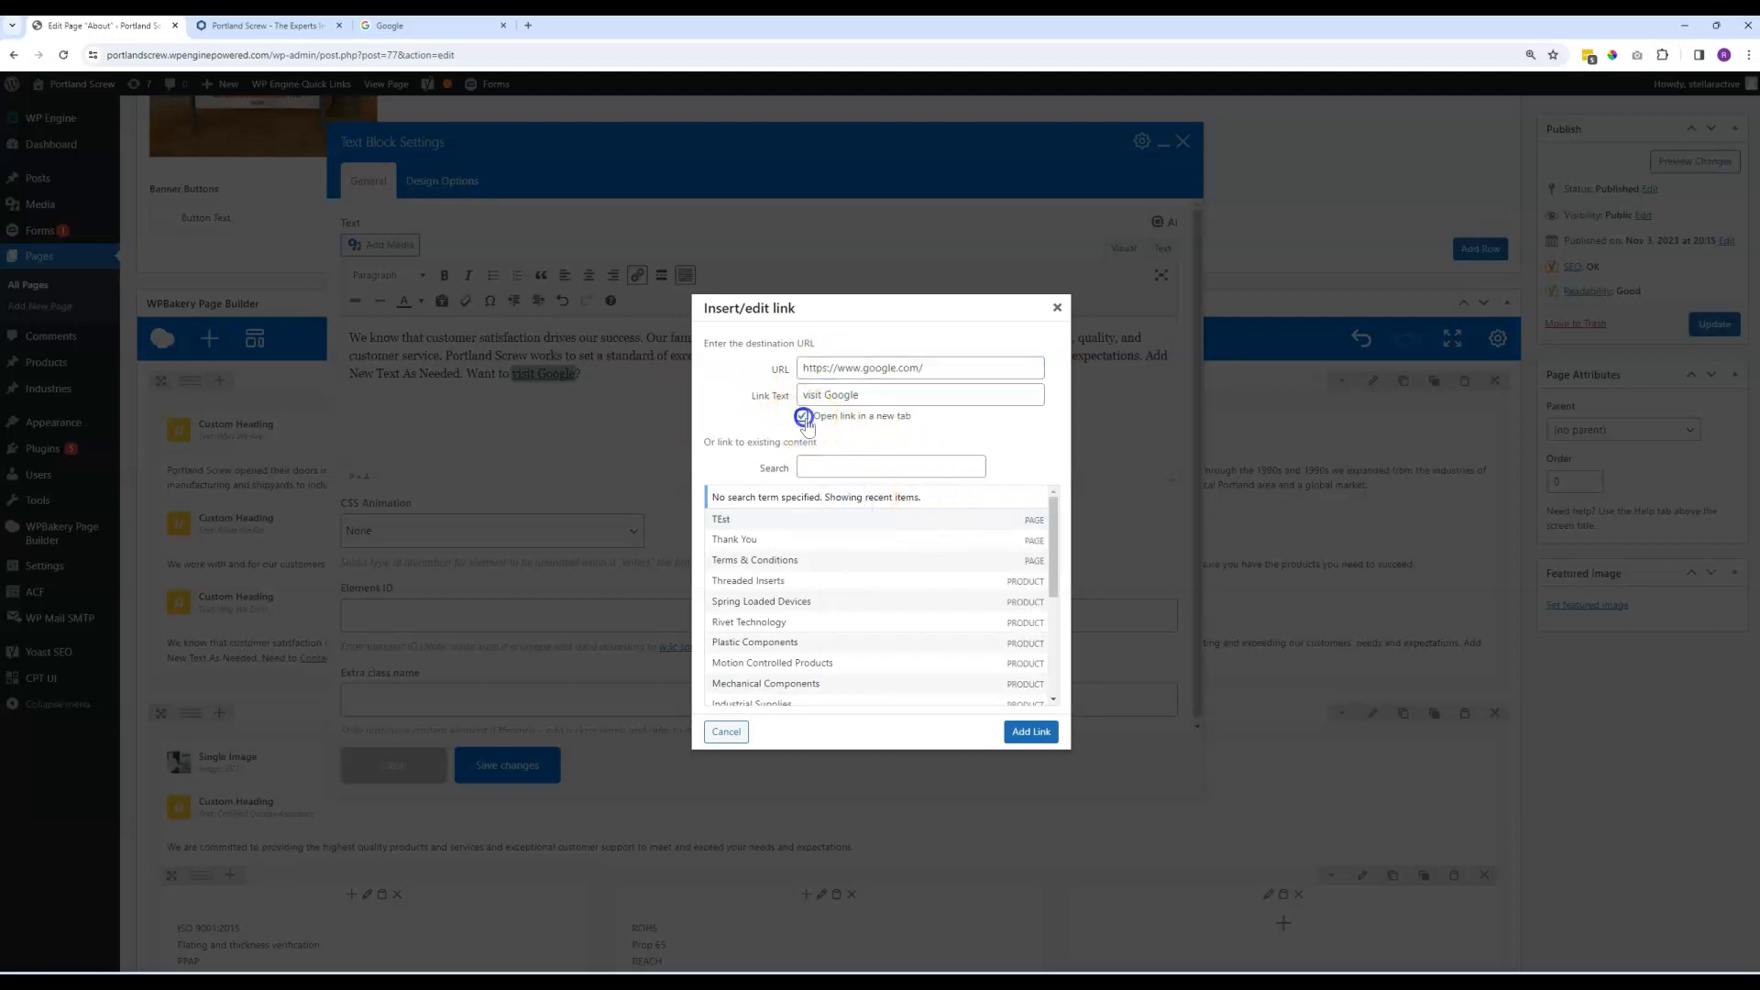
left_click(1031, 733)
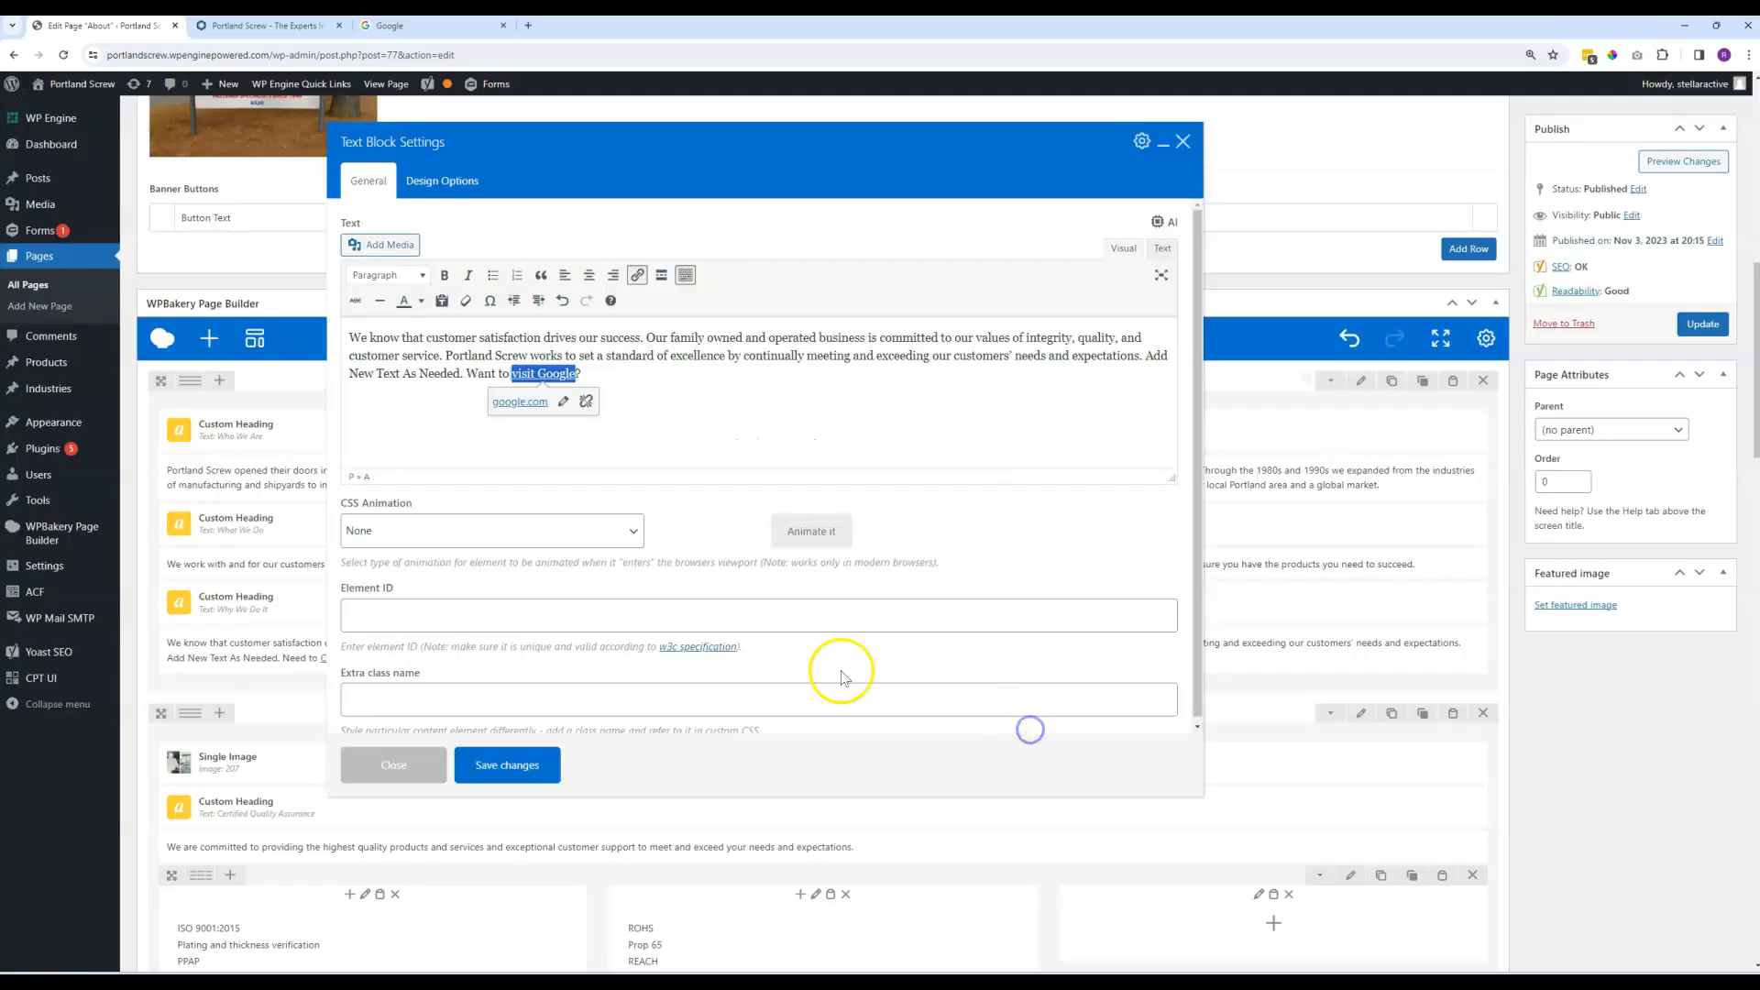
left_click(520, 770)
left_click(1702, 323)
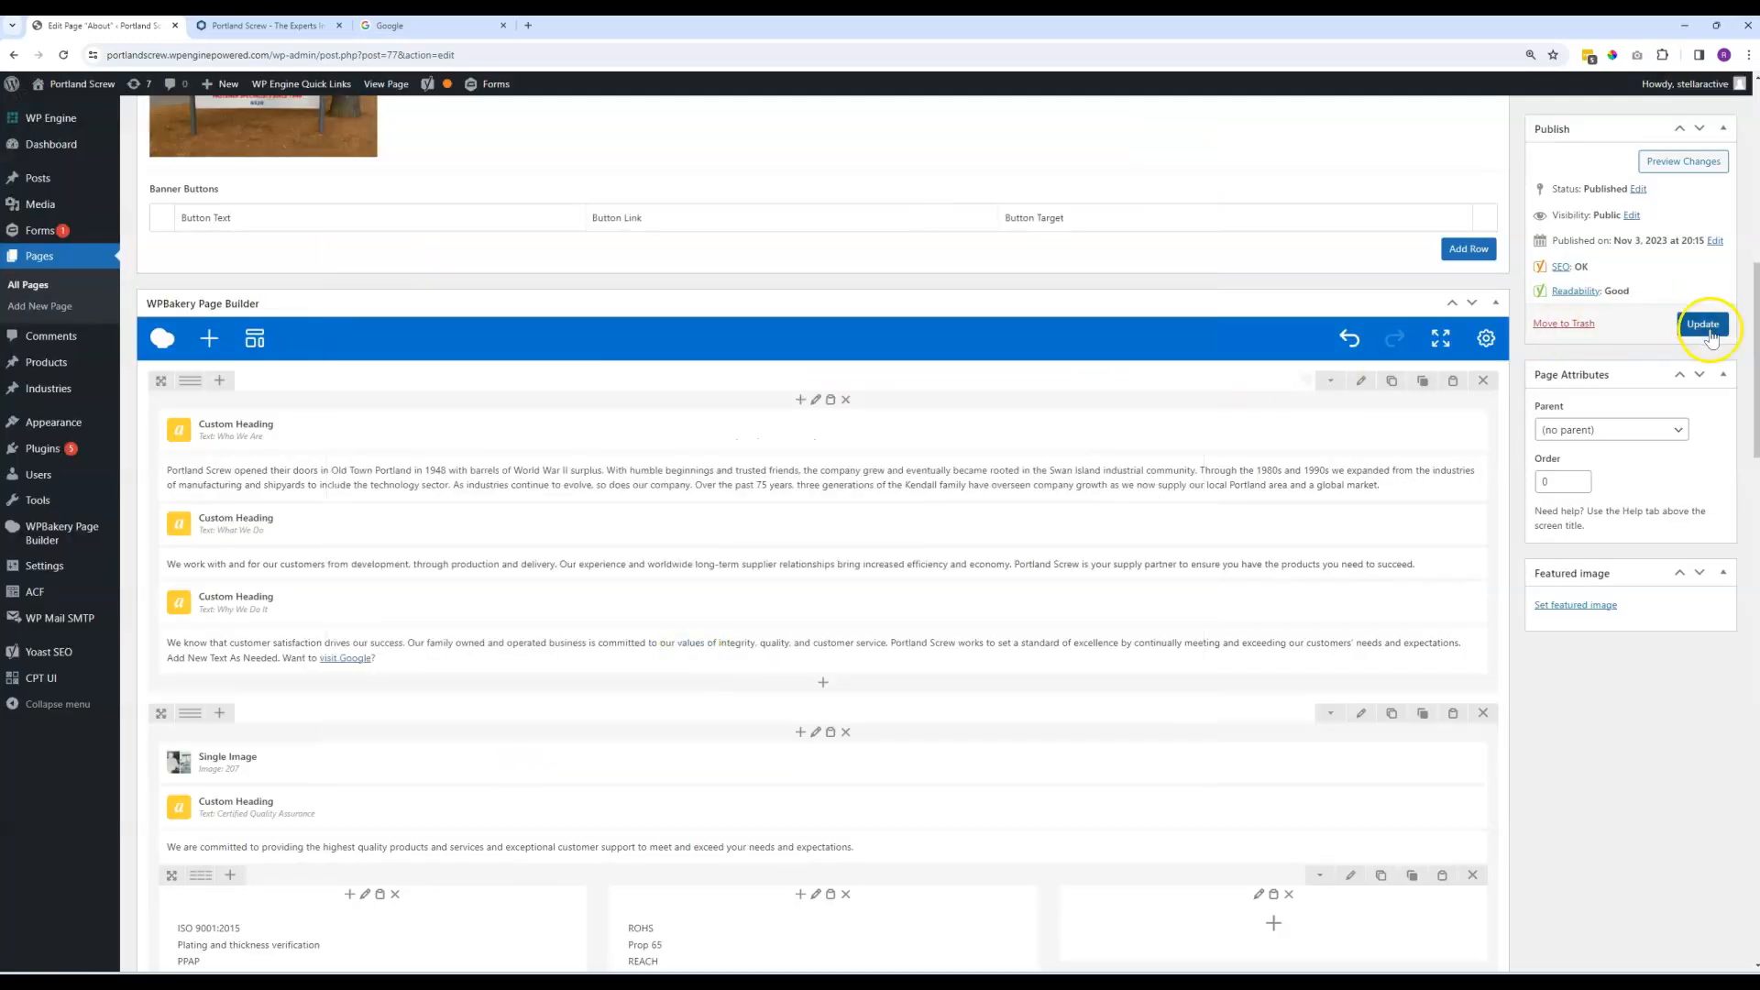
Close the Google tab, reload the live About page and test the "visit Google" link in the Why We Do It paragraph.
left_click(503, 25)
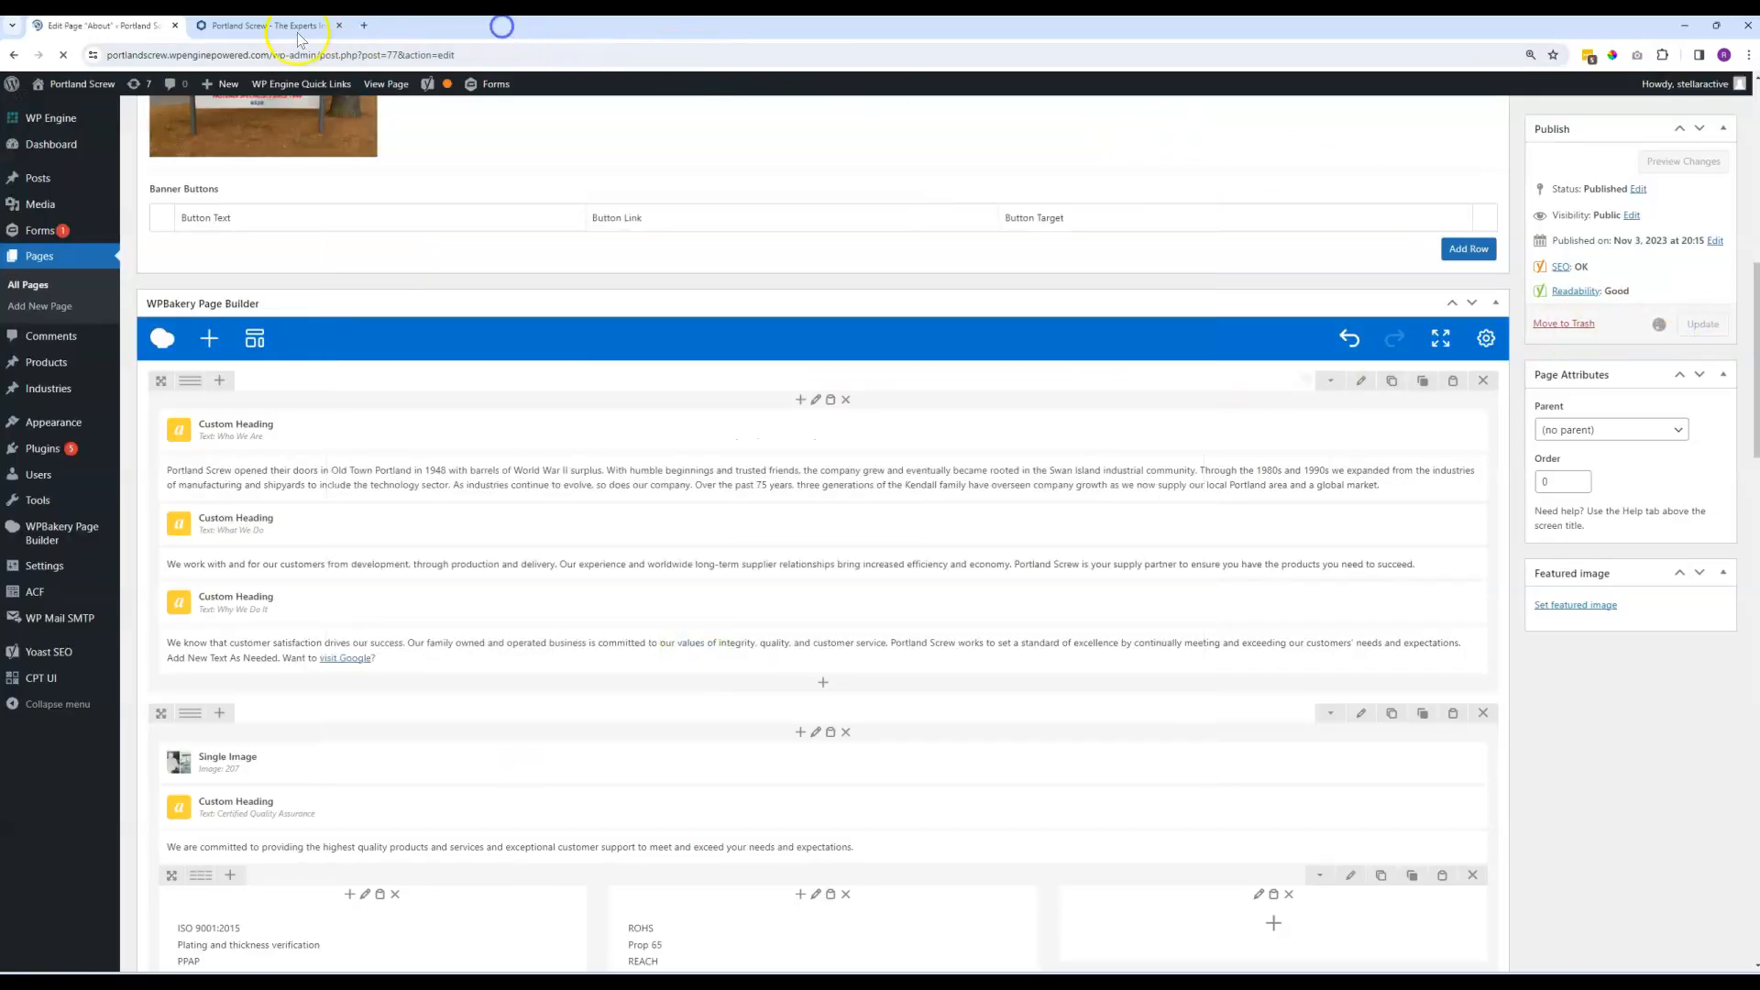
left_click(258, 26)
left_click(63, 54)
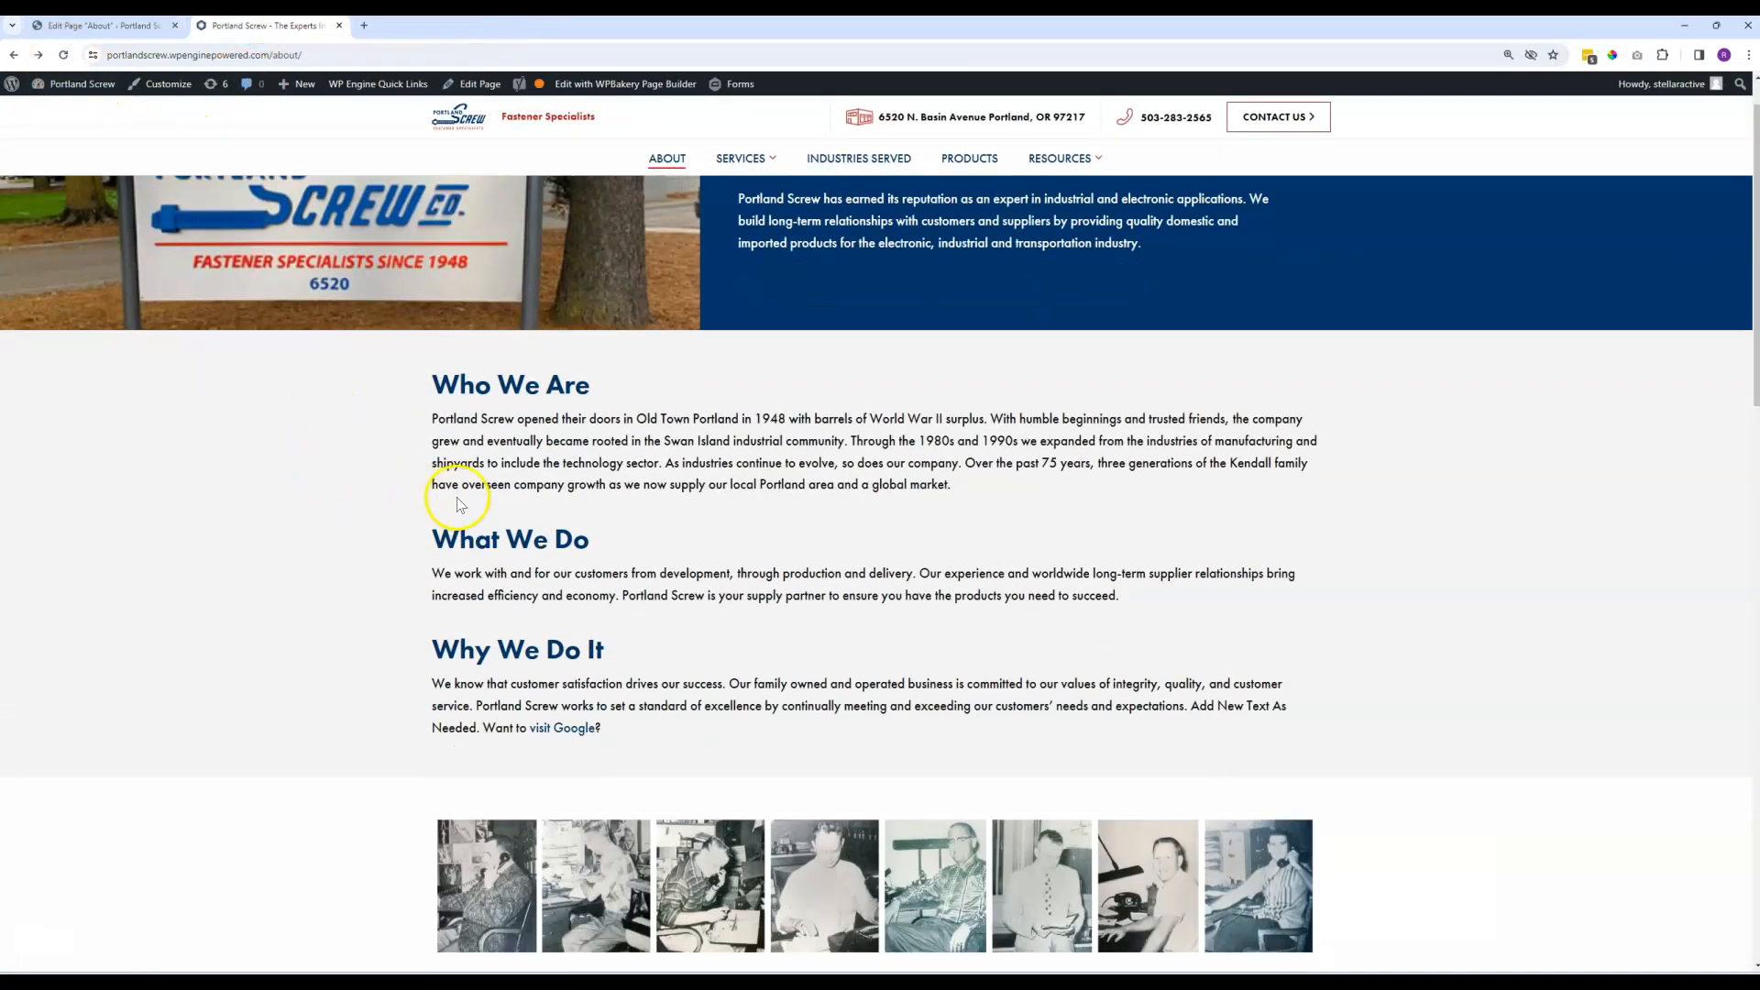
scroll(327, 584, "down", 1)
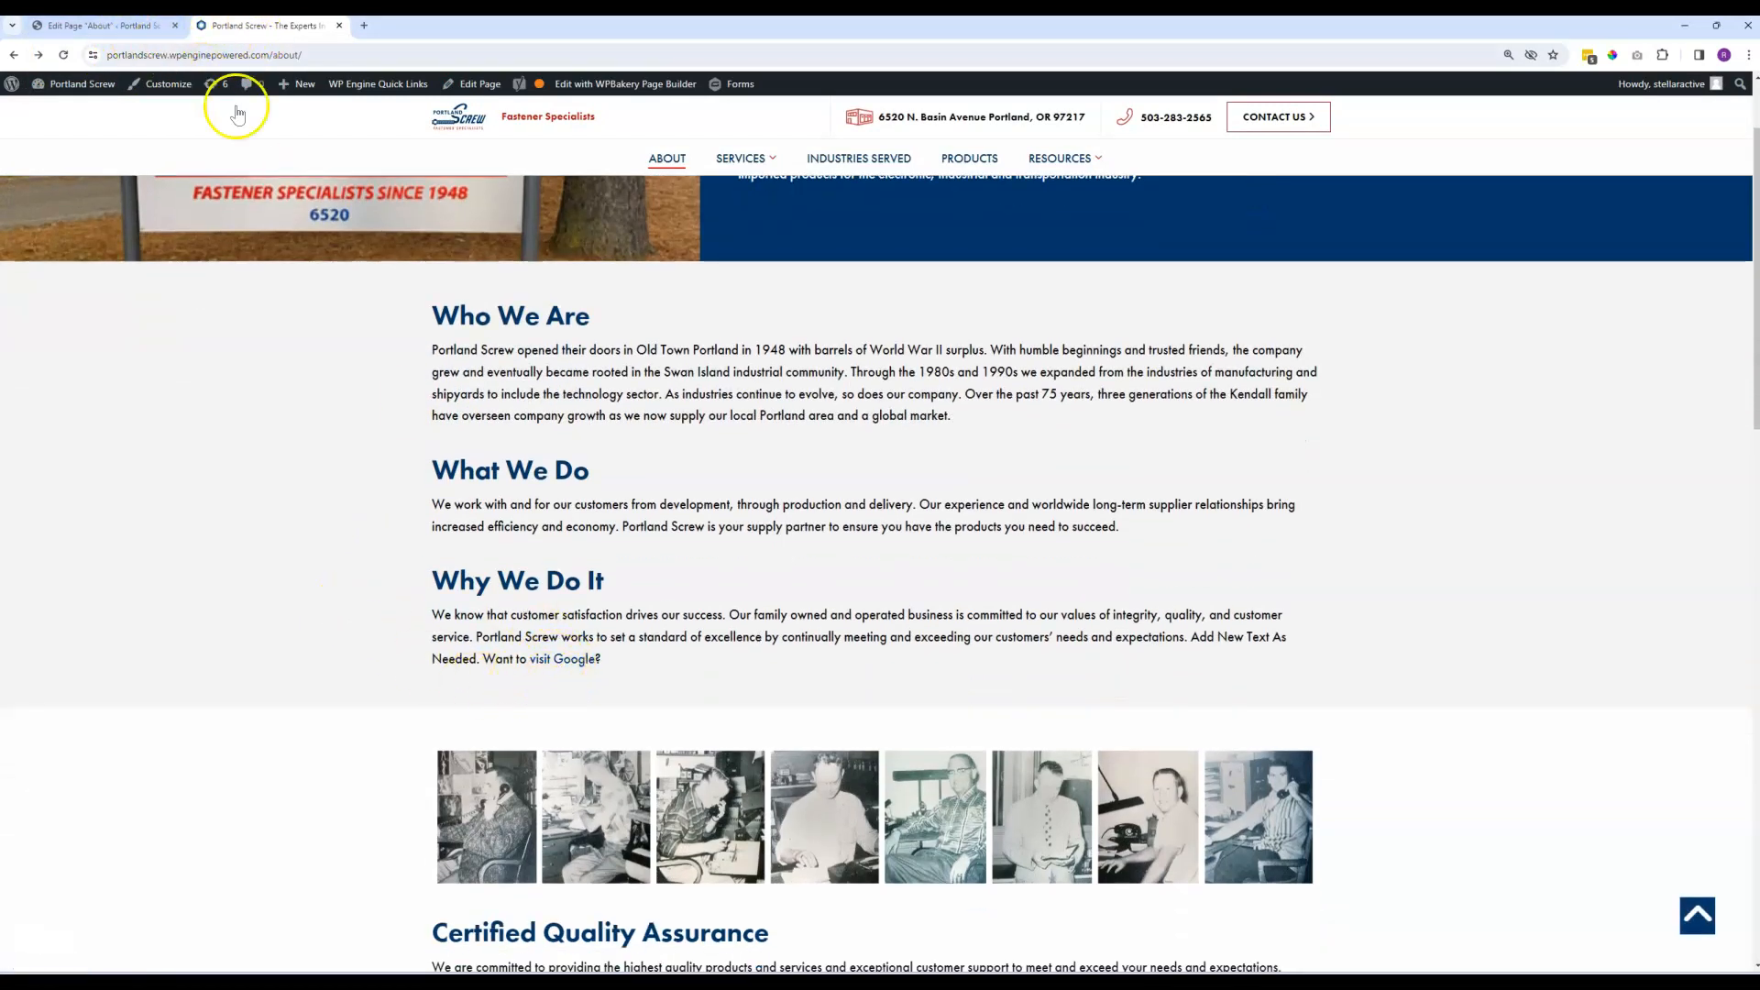
left_click(574, 669)
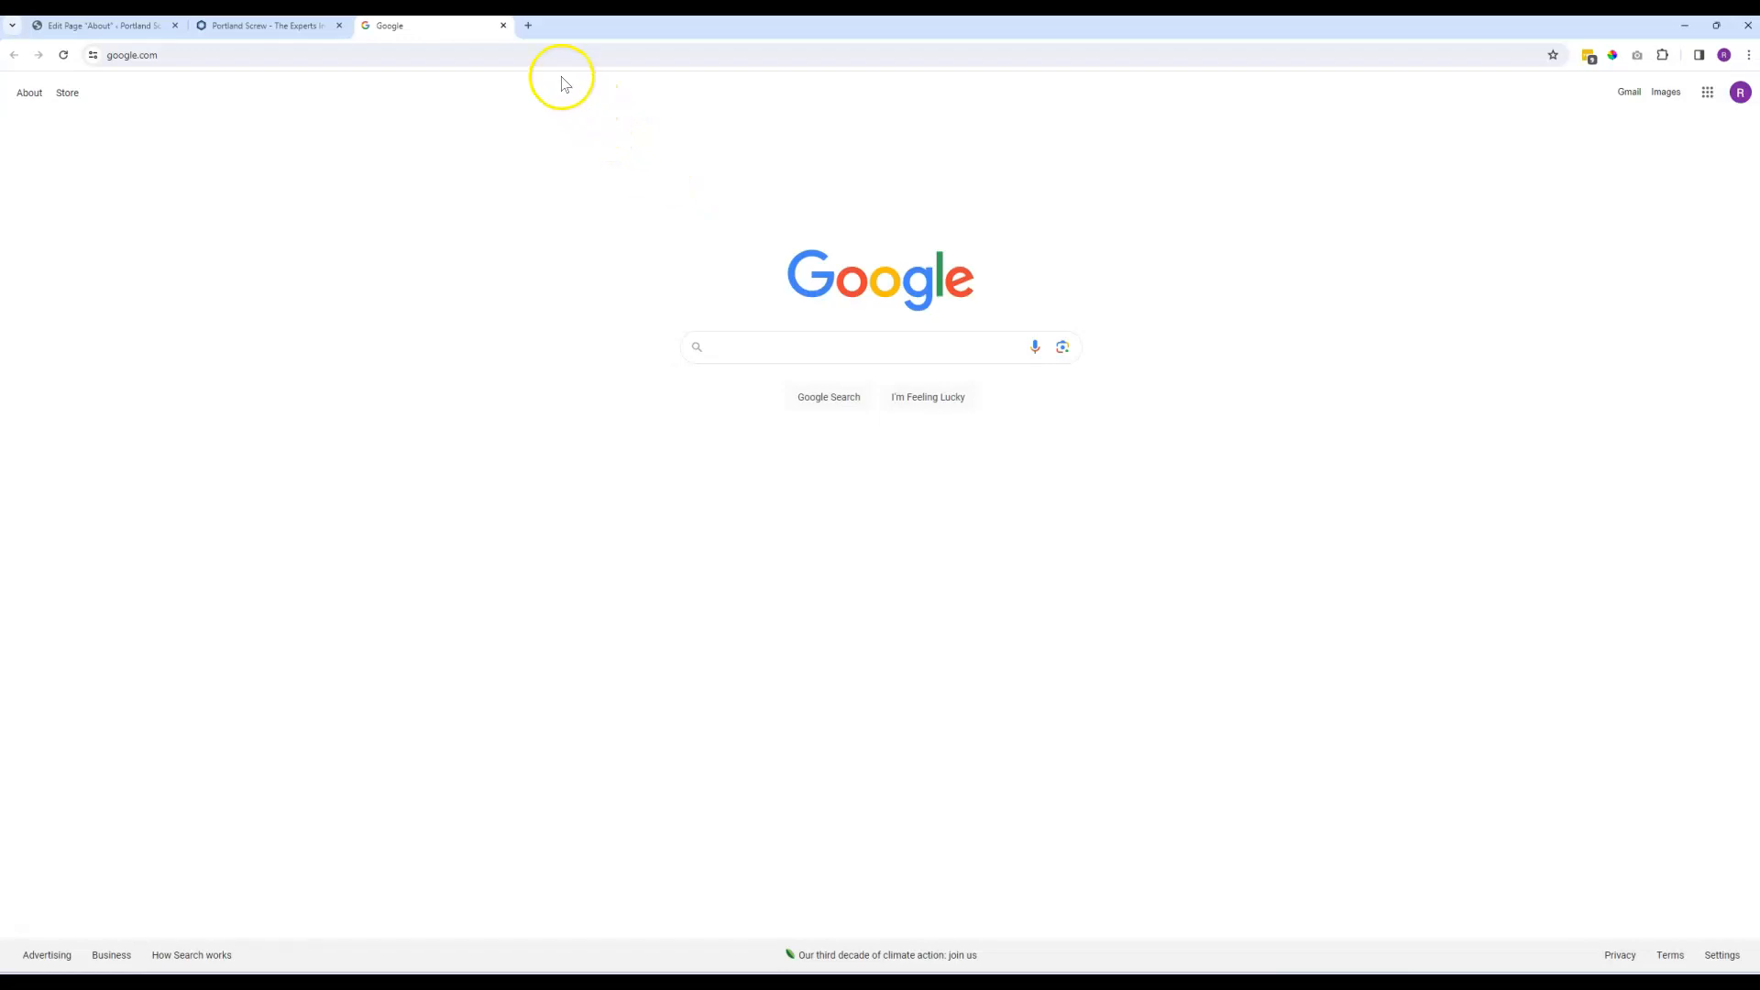
left_click(504, 26)
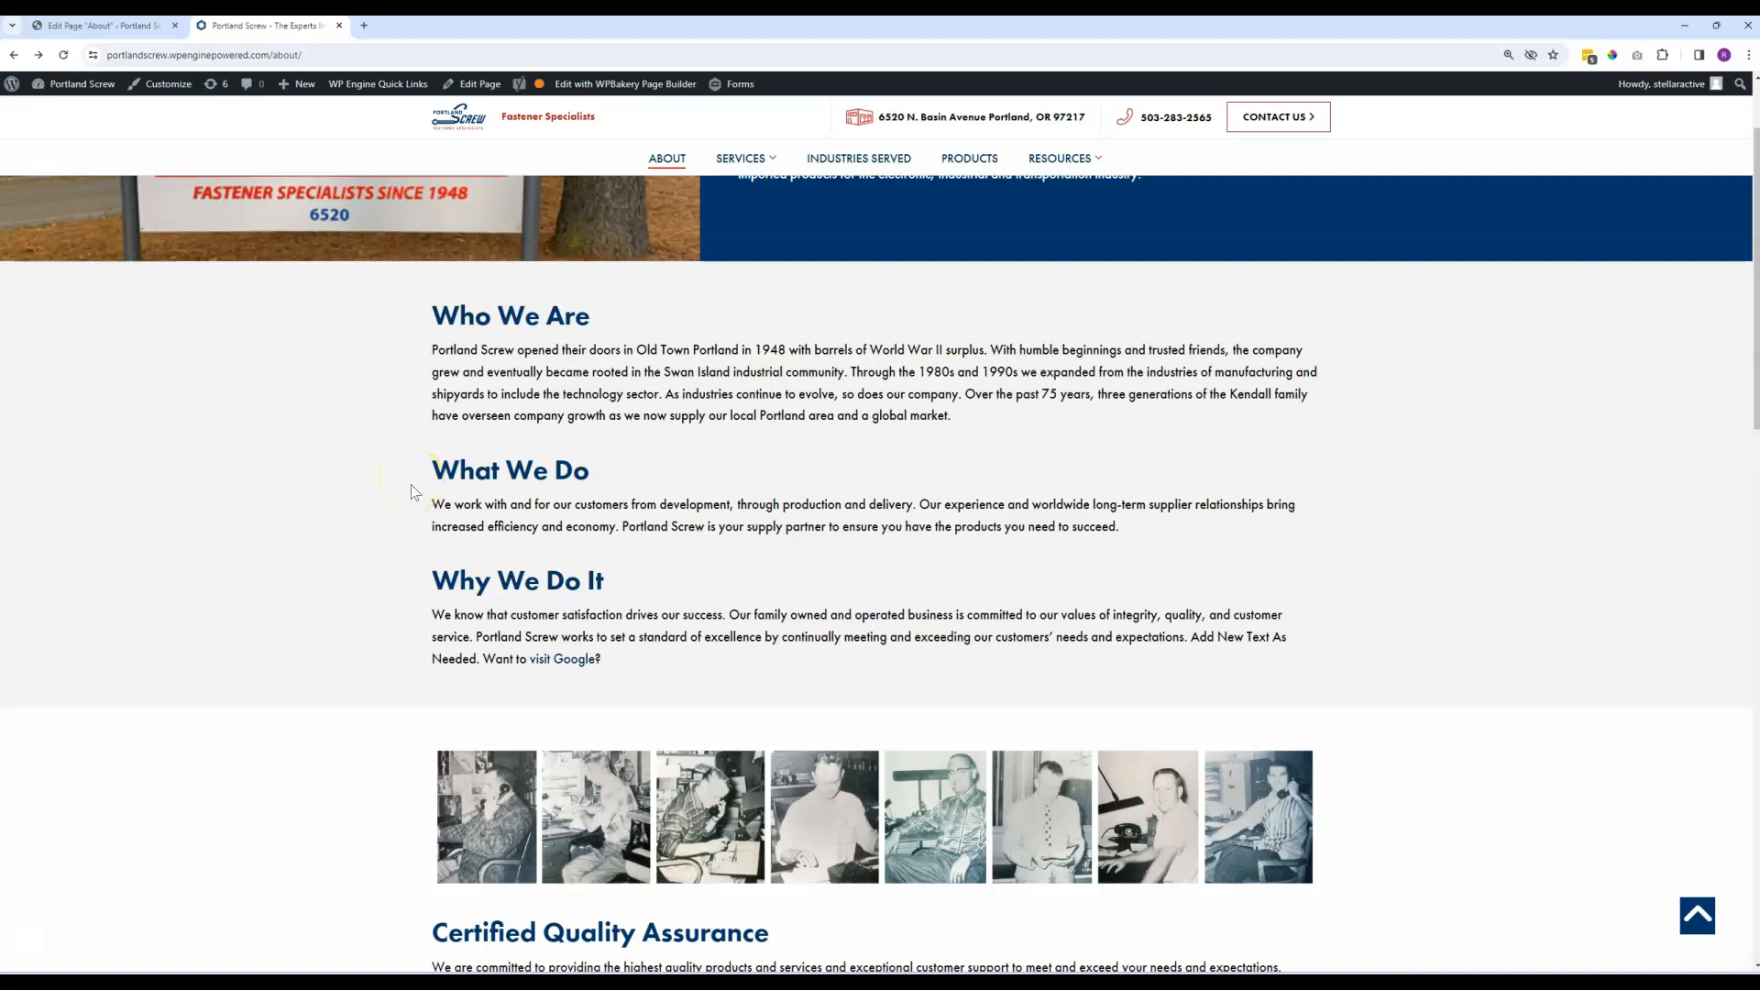
Delete "Add New Text As Needed. Want to visit Google?" from the Why We Do It text block, then save the block and update the page.
left_click(109, 25)
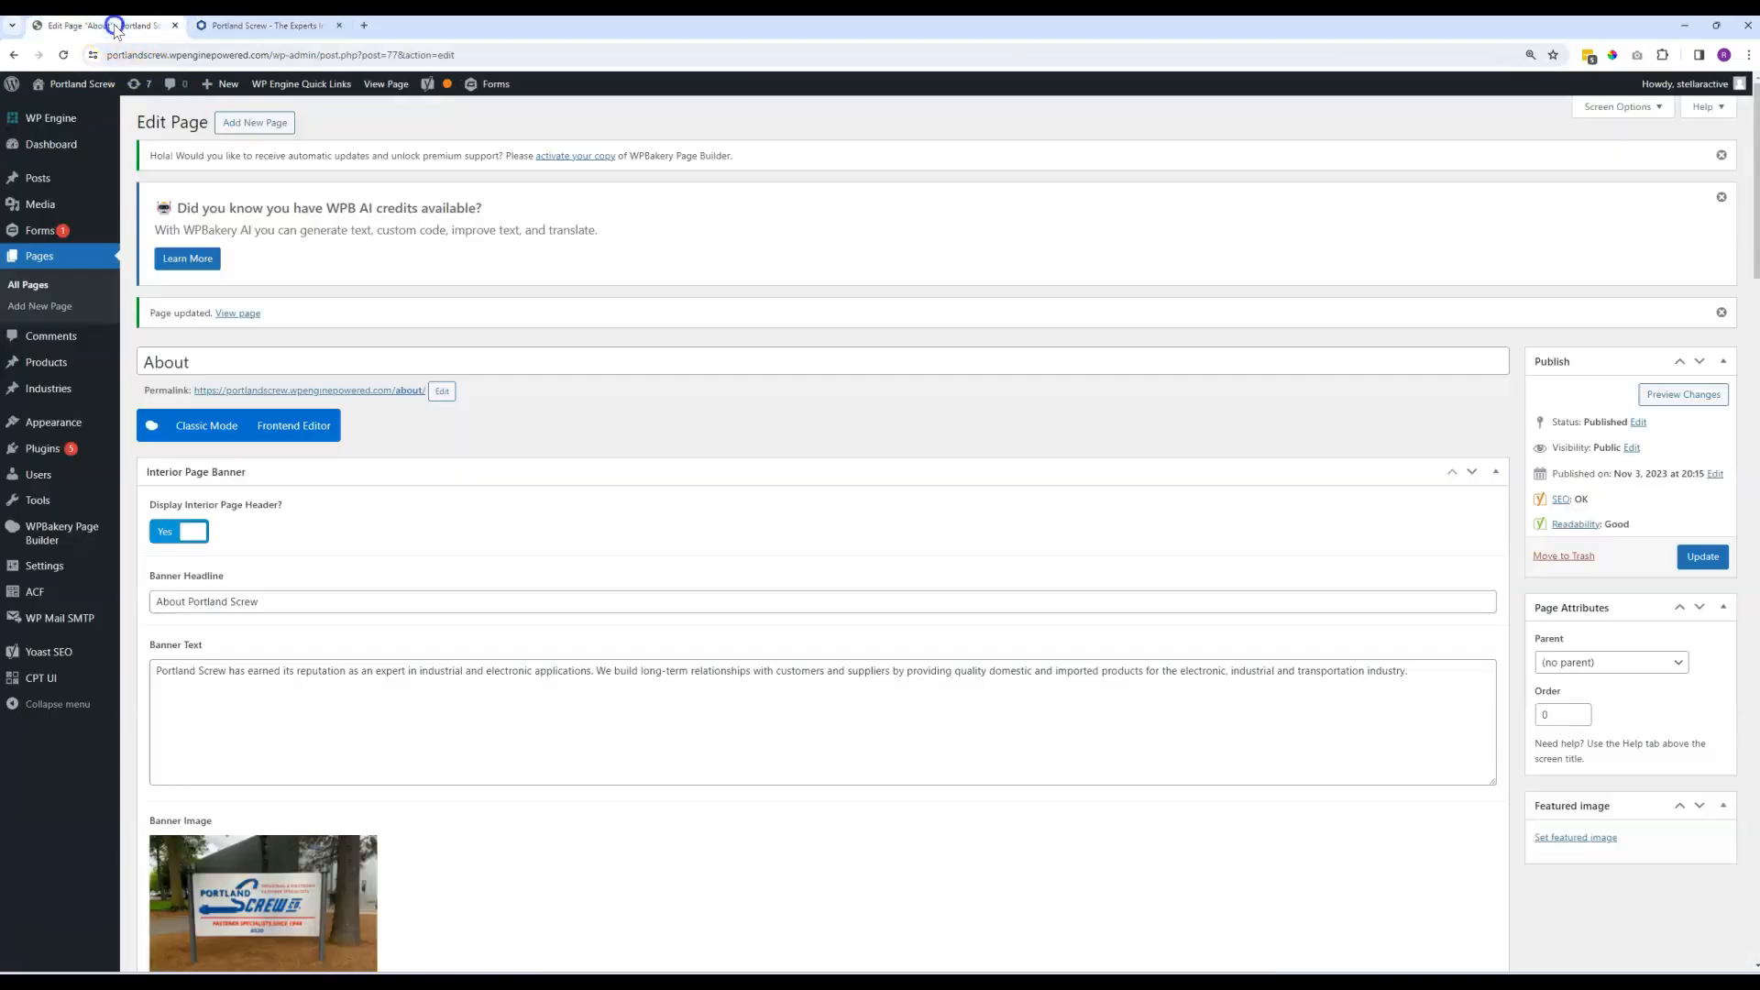
scroll(337, 418, "down", 10)
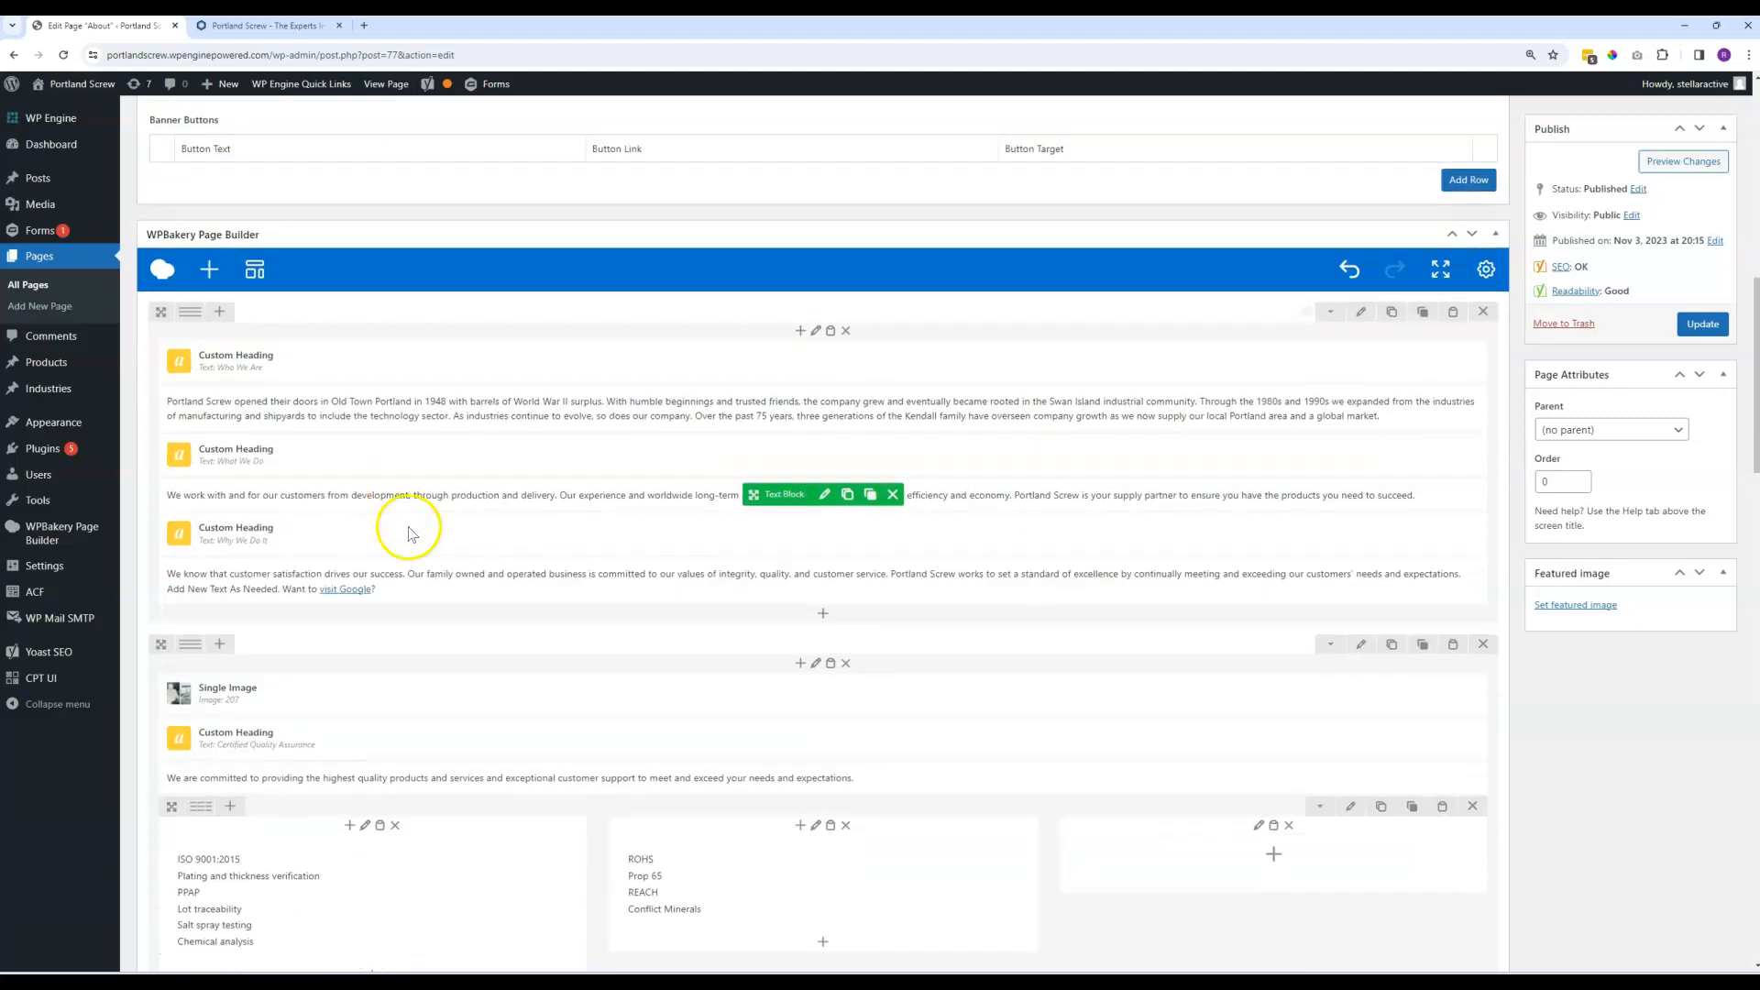
left_click(824, 580)
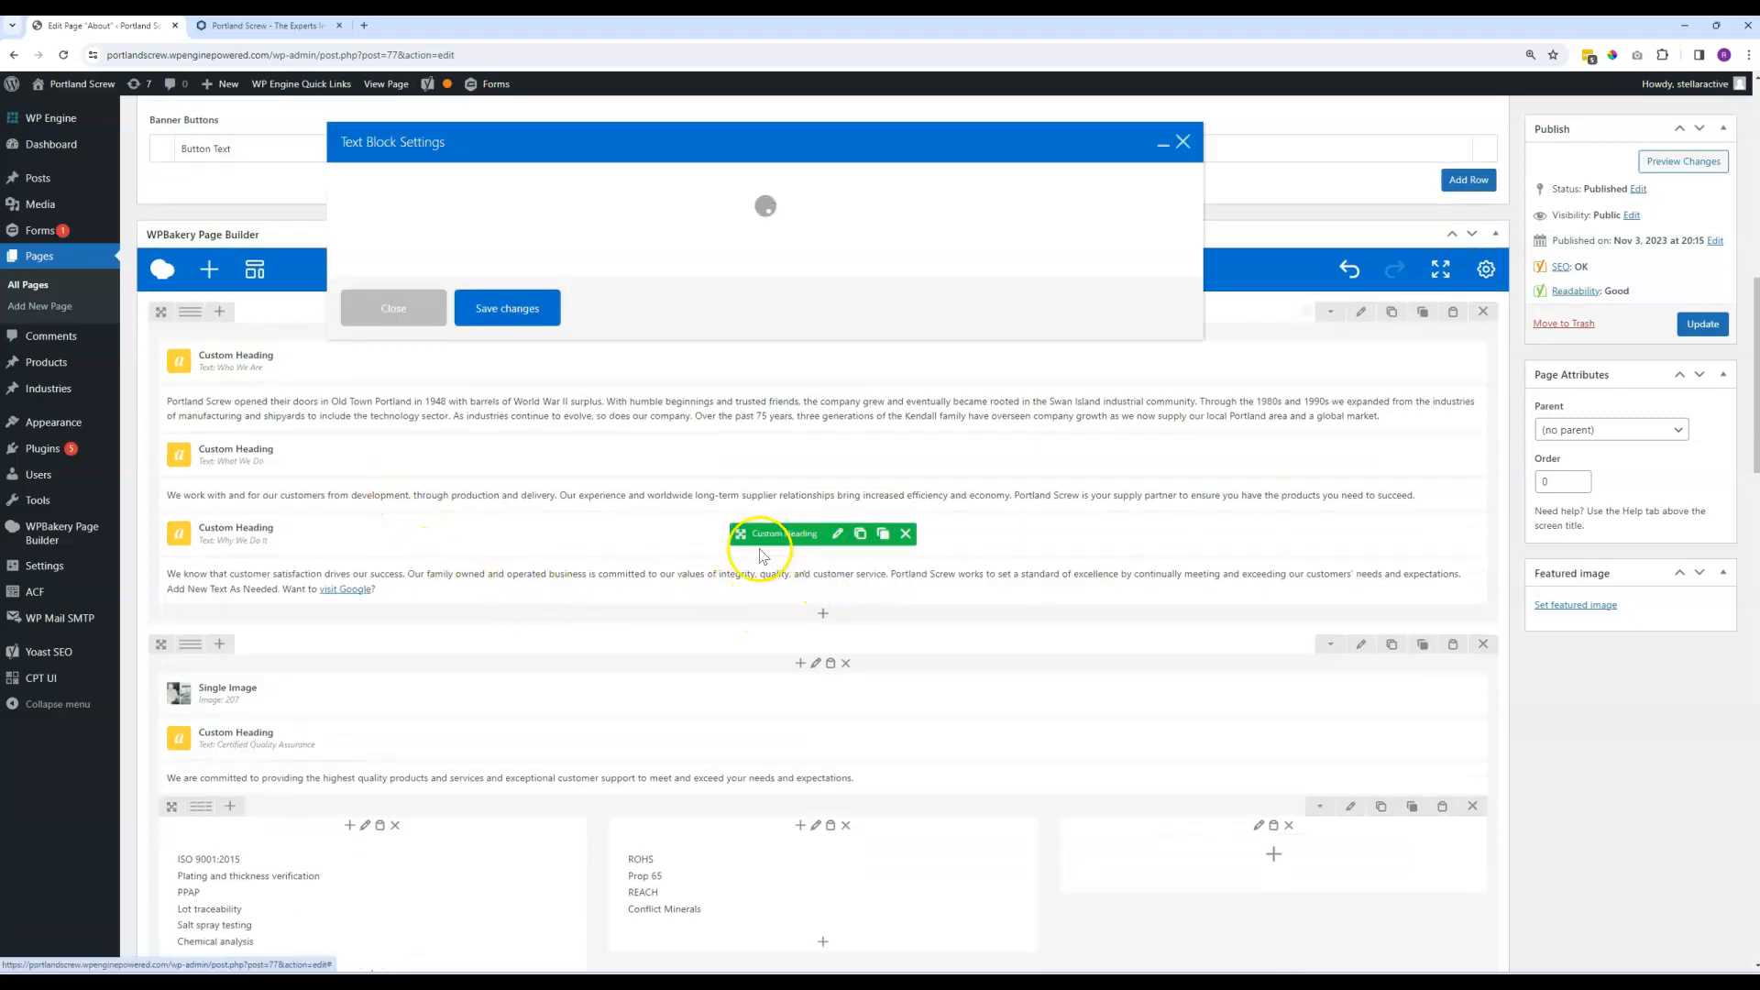
left_click_drag(609, 373, 1144, 359)
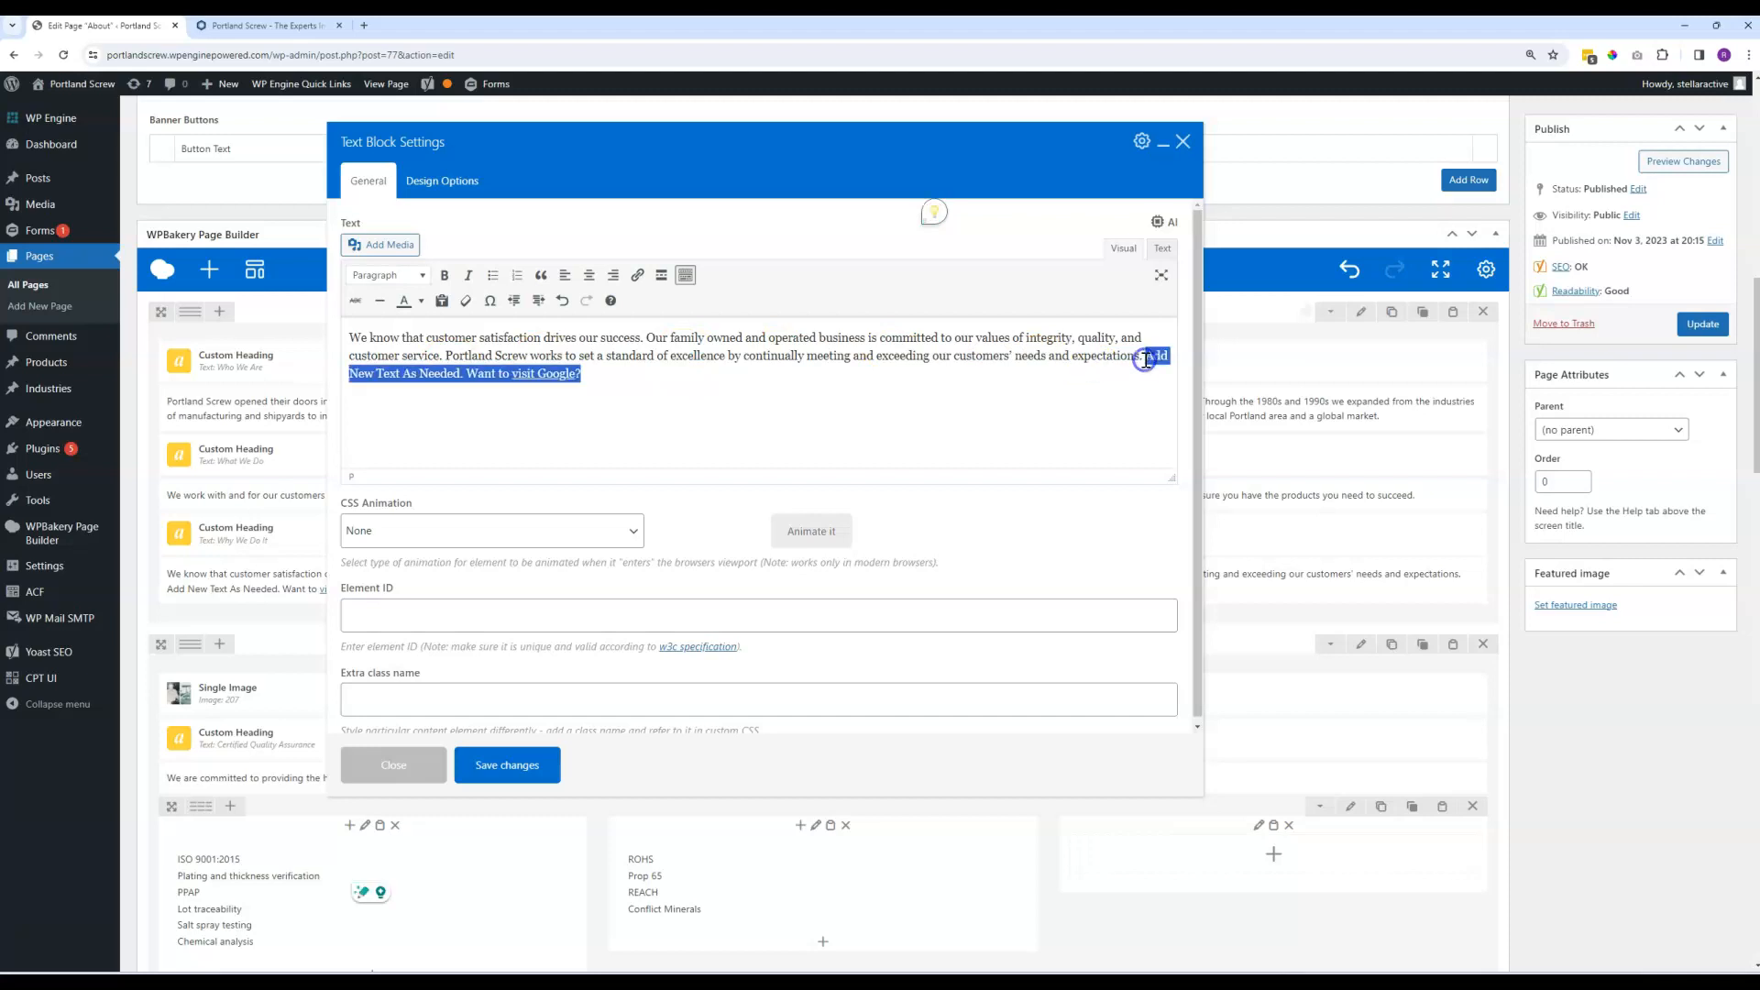
key("BackSpace")
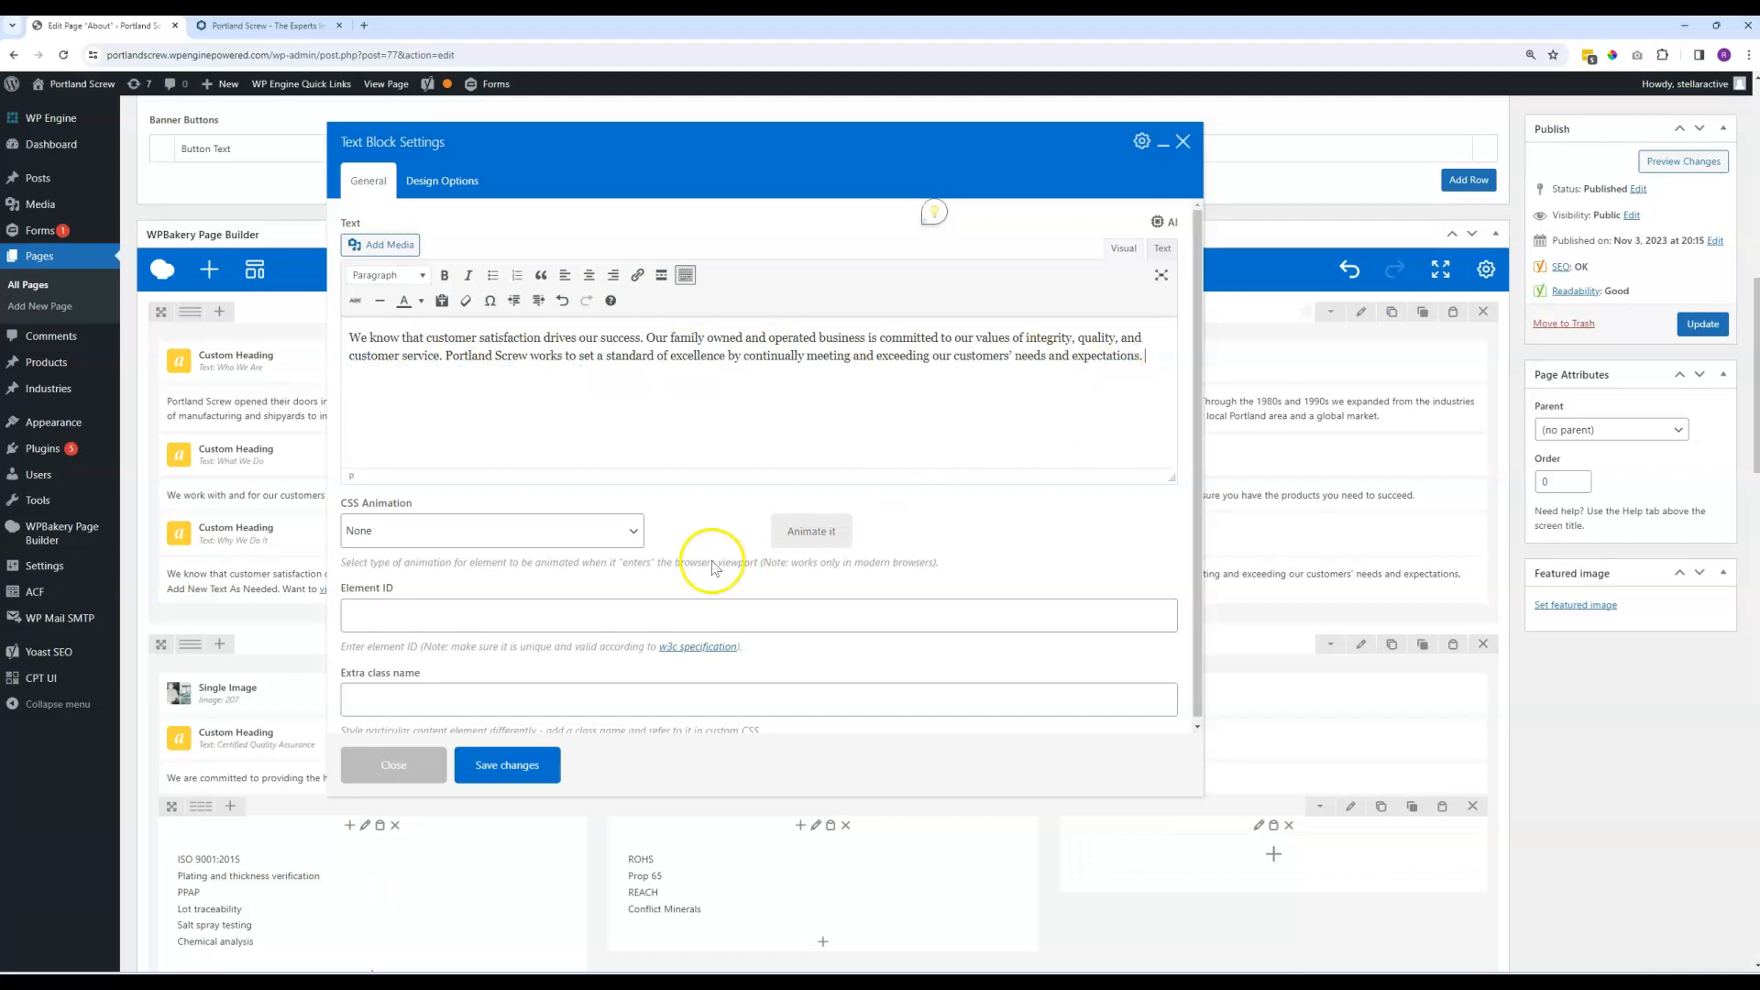
left_click(507, 764)
left_click(1702, 324)
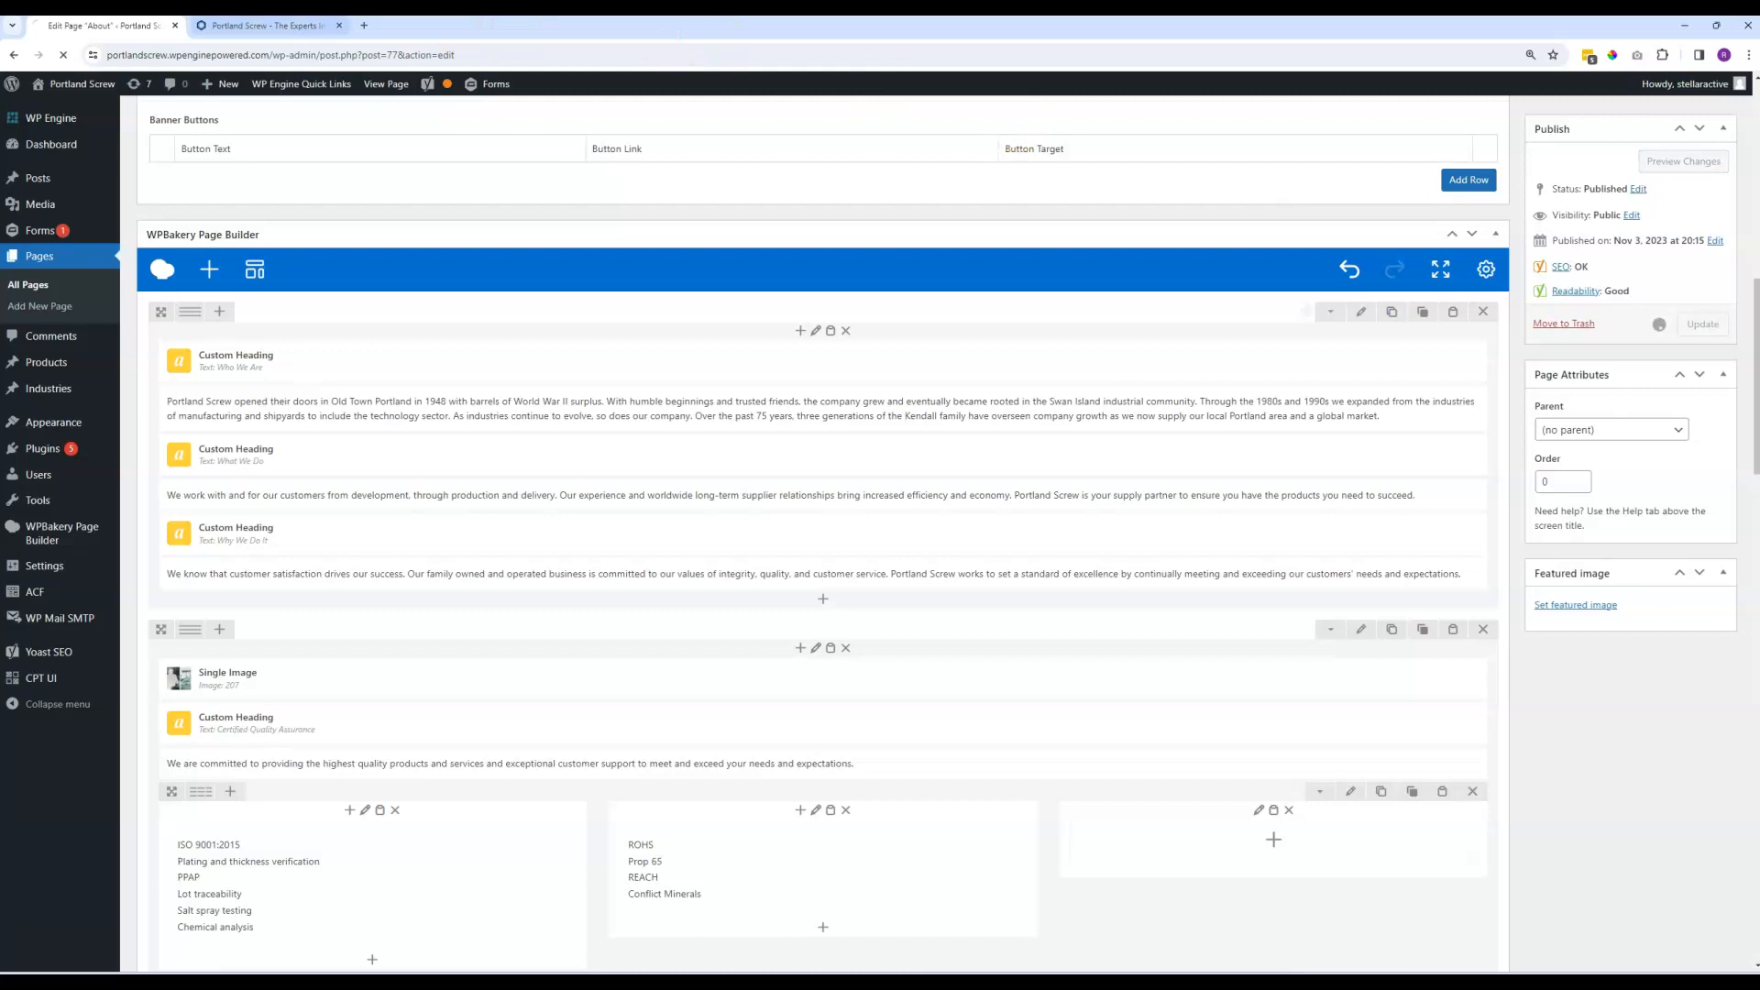
Reload the live About page and compare its "The Products You Want" section with the [icon_cta] block in the page editor.
left_click(264, 25)
left_click(63, 56)
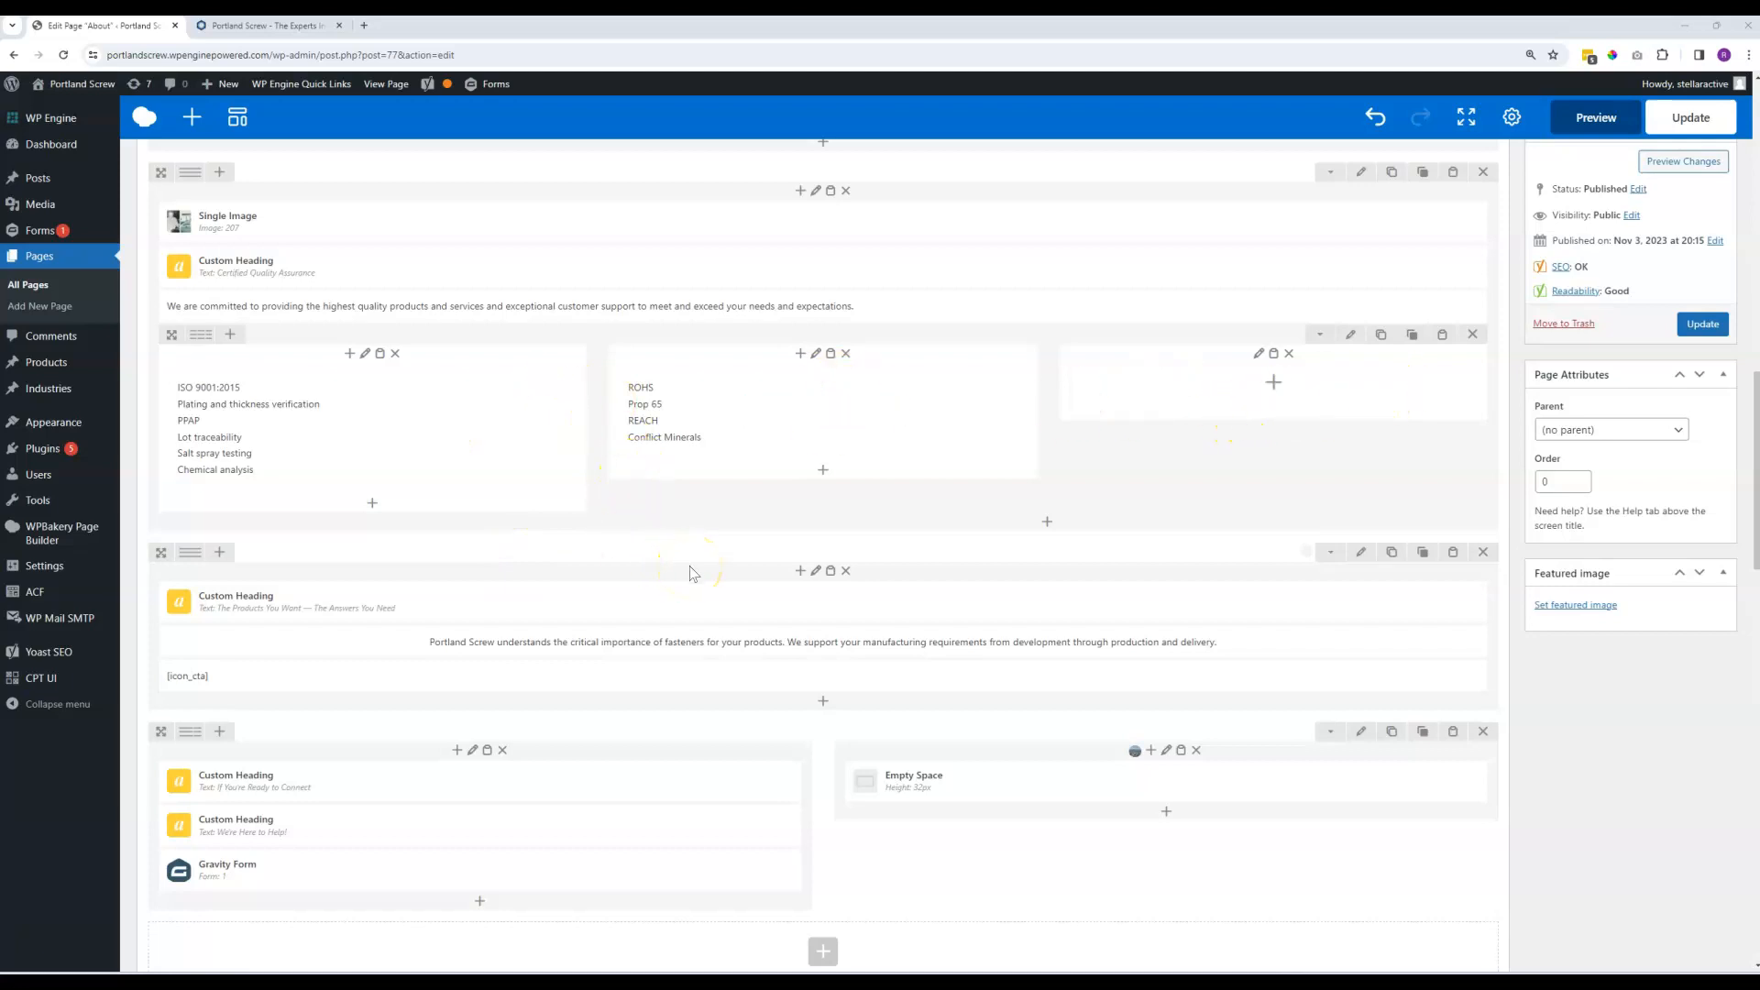
scroll(690, 573, "down", 1)
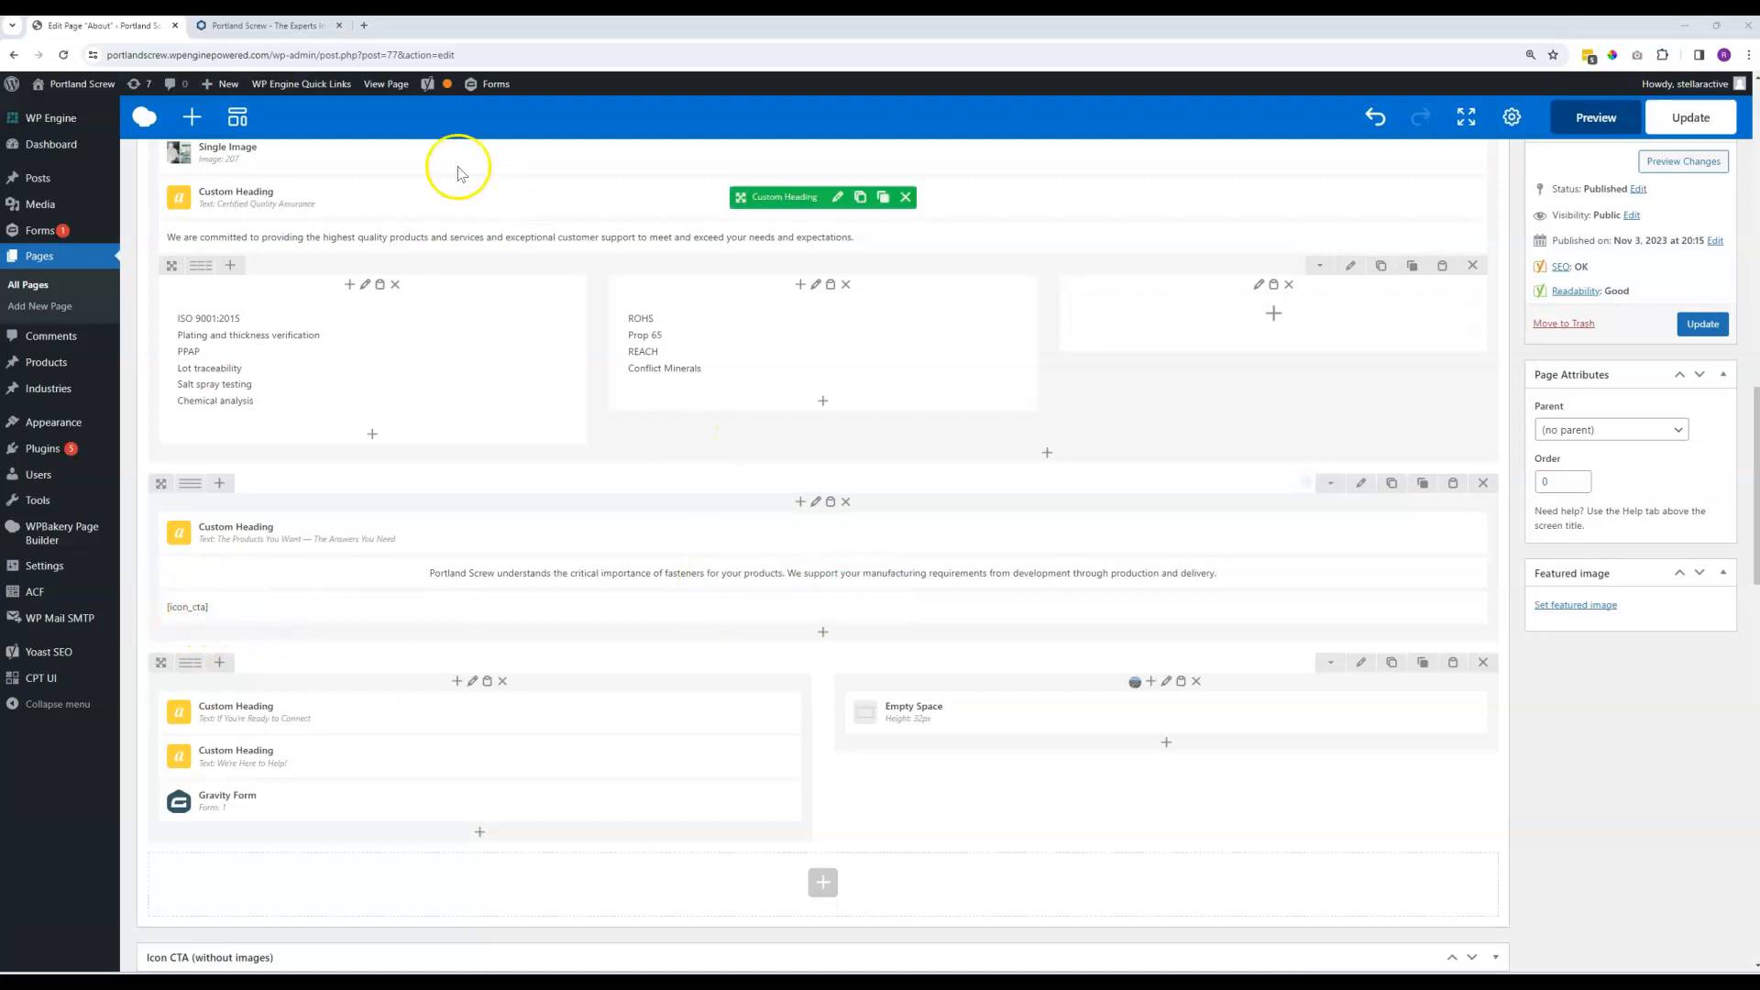
left_click(274, 35)
scroll(620, 499, "down", 6)
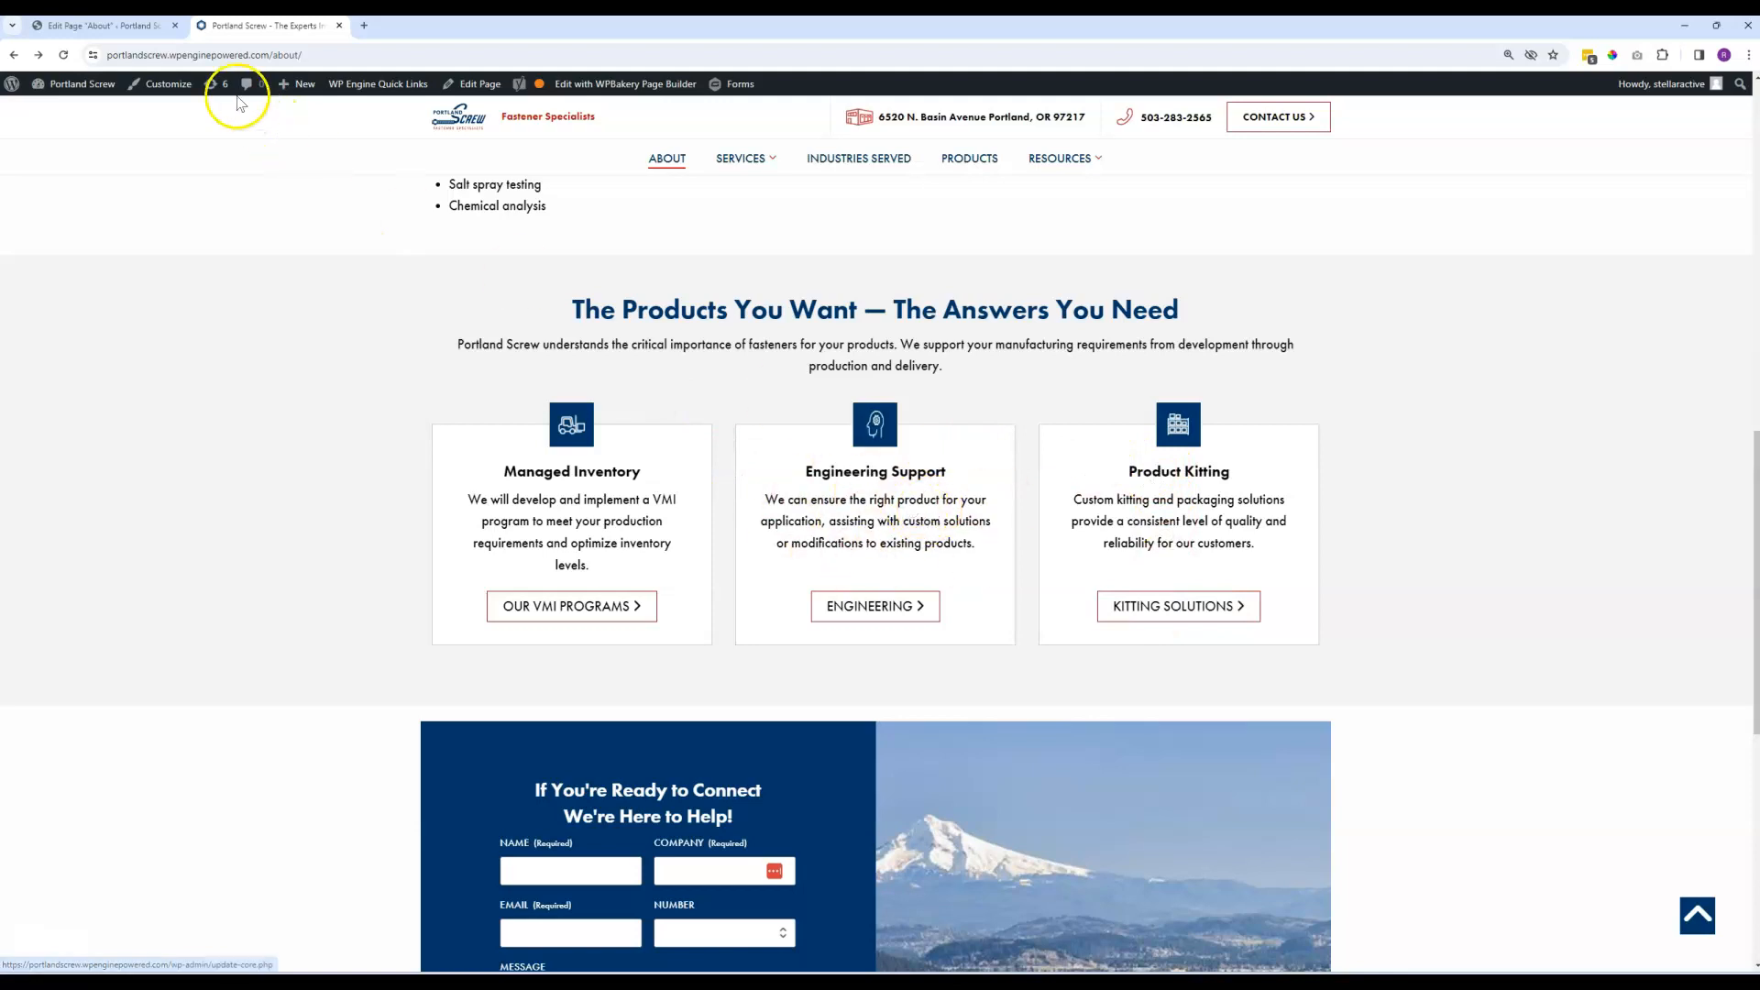
left_click(91, 25)
scroll(501, 468, "down", 5)
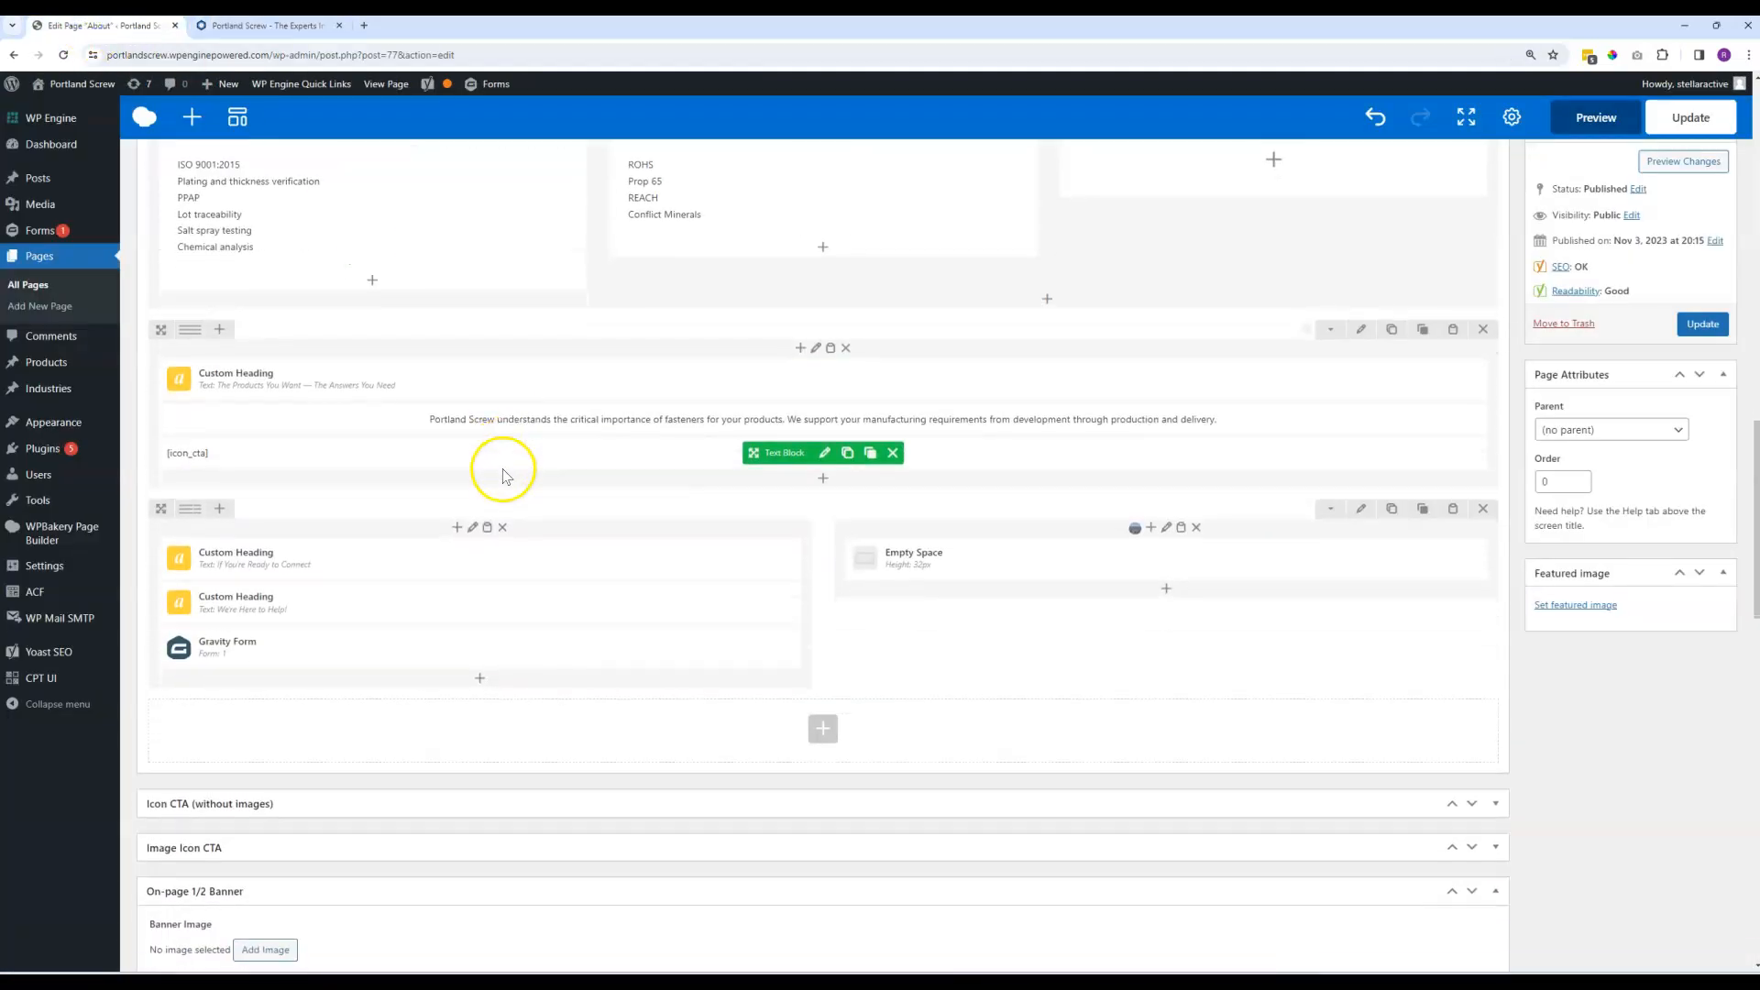
Collapse the Yoast SEO section and expand the Image Icon CTA section below the page builder.
scroll(502, 477, "down", 8)
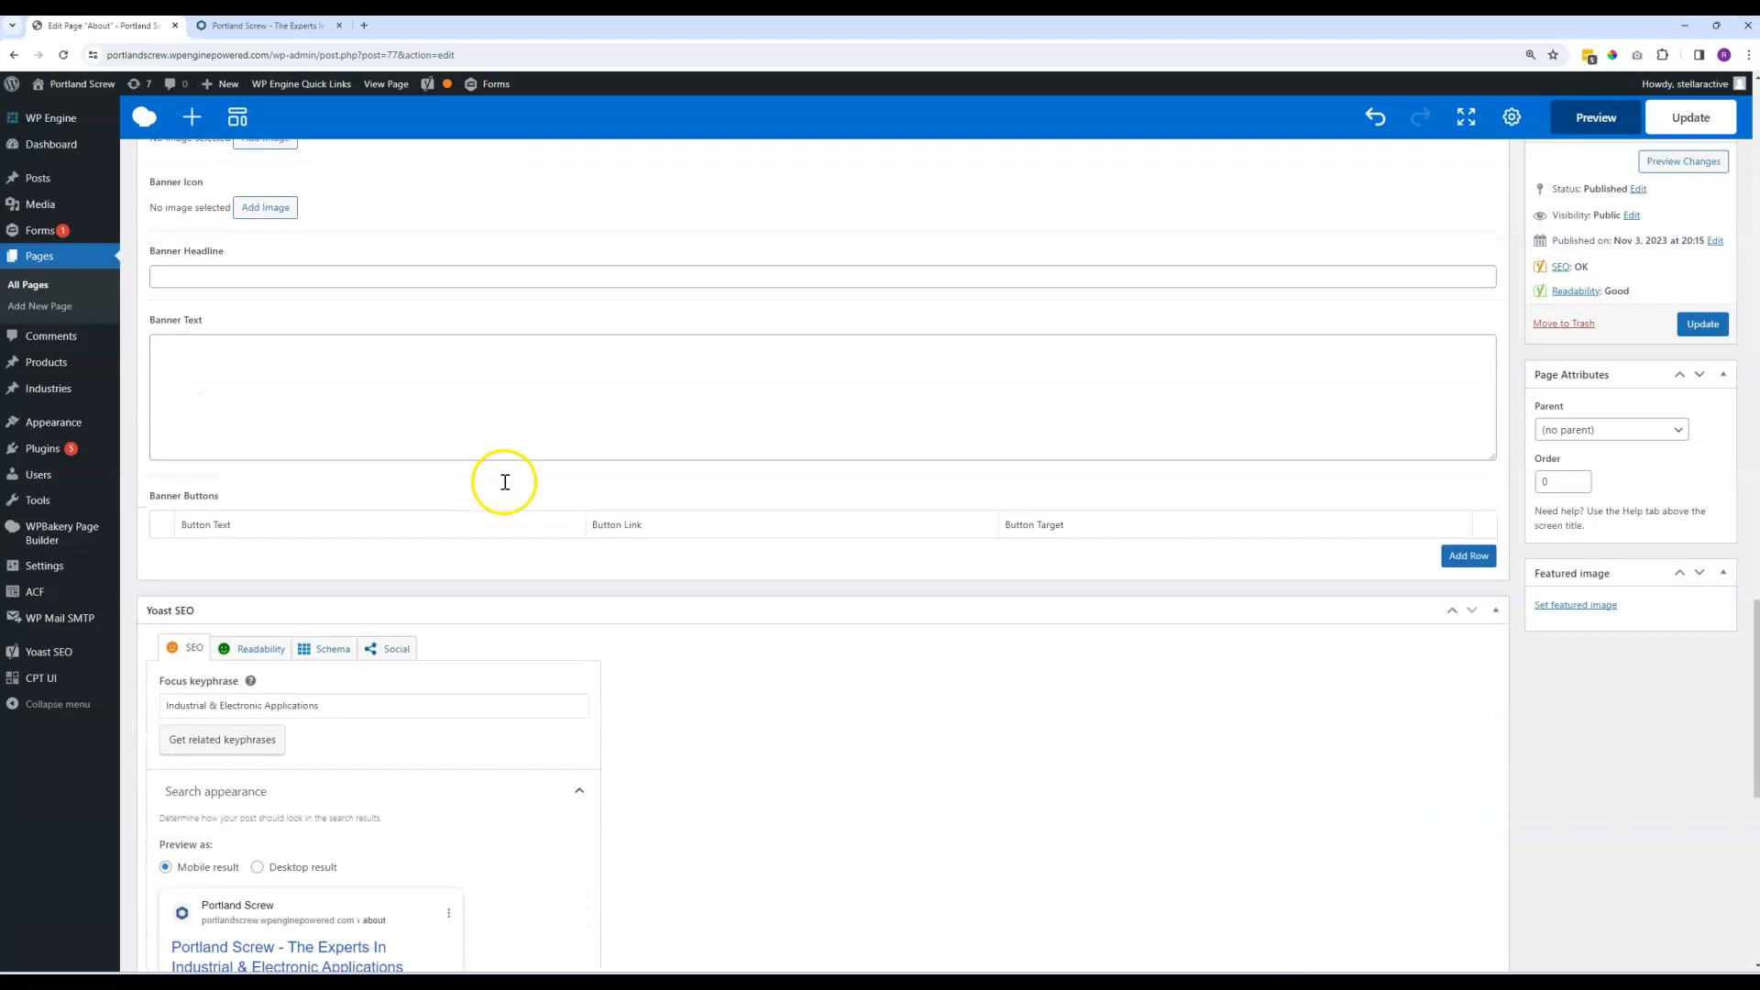
left_click(1495, 473)
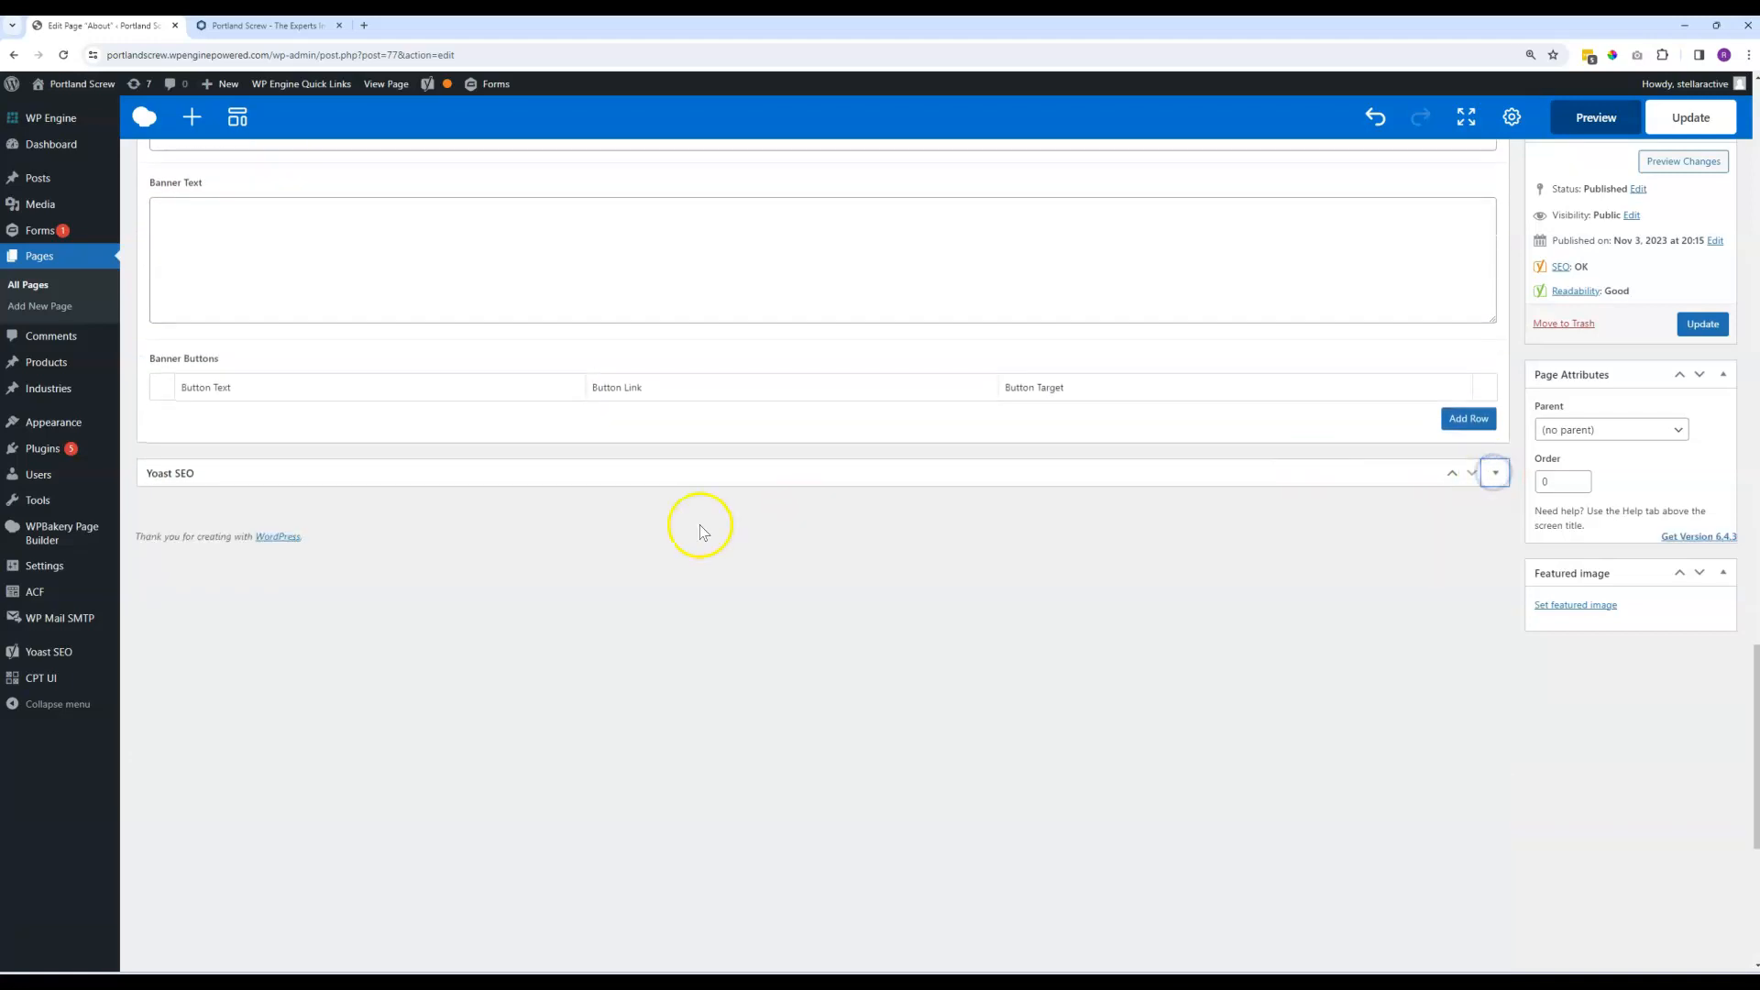
scroll(642, 518, "up", 3)
scroll(548, 513, "up", 4)
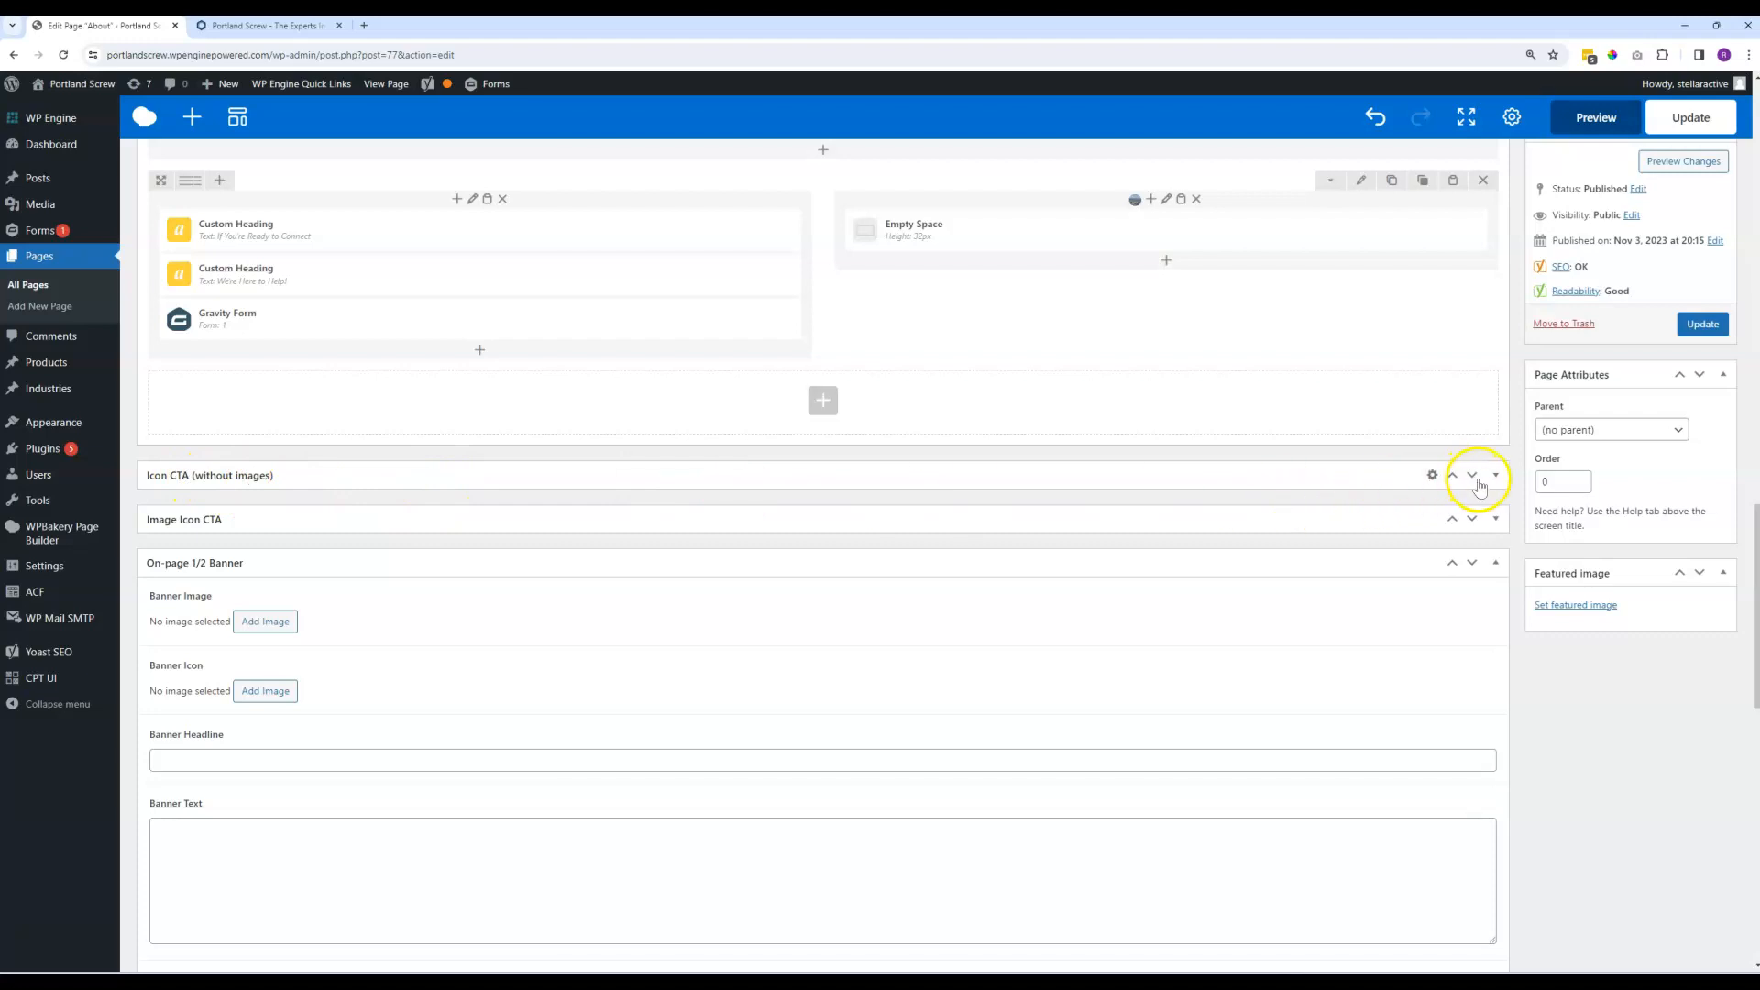
left_click(1496, 520)
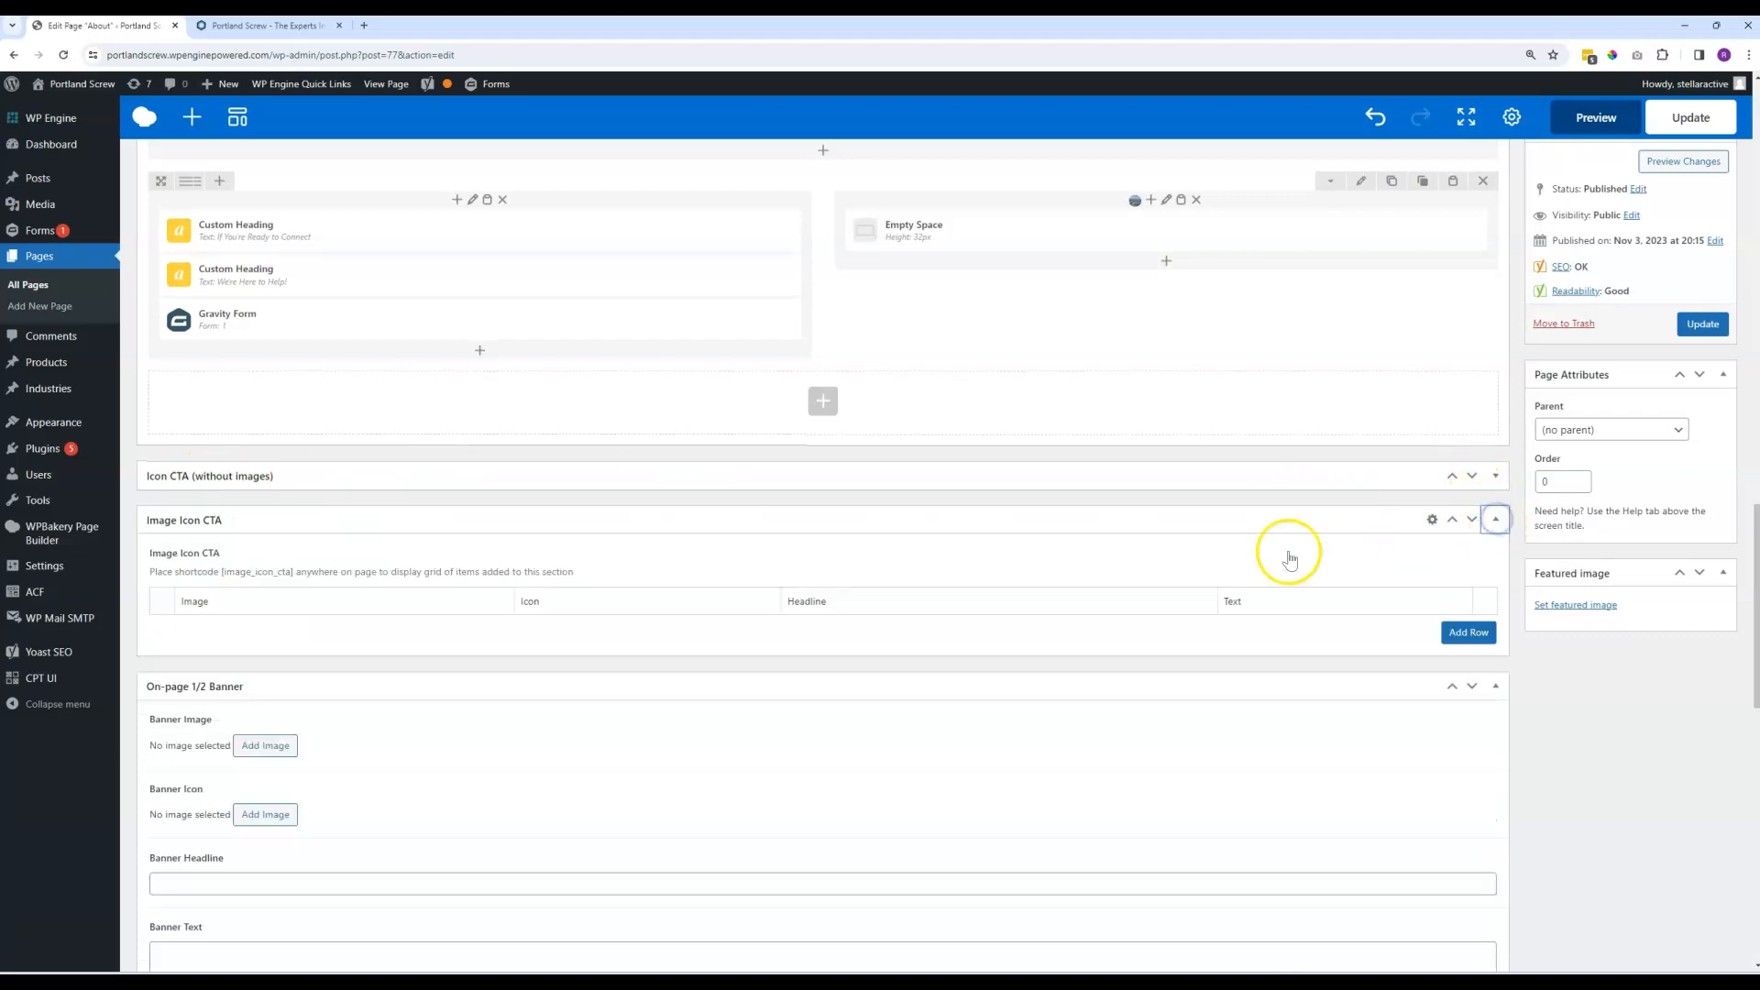
Expand the Icon CTA (without images) section and compare its row fields with the Products You Want cards on the live About page.
left_click(1494, 477)
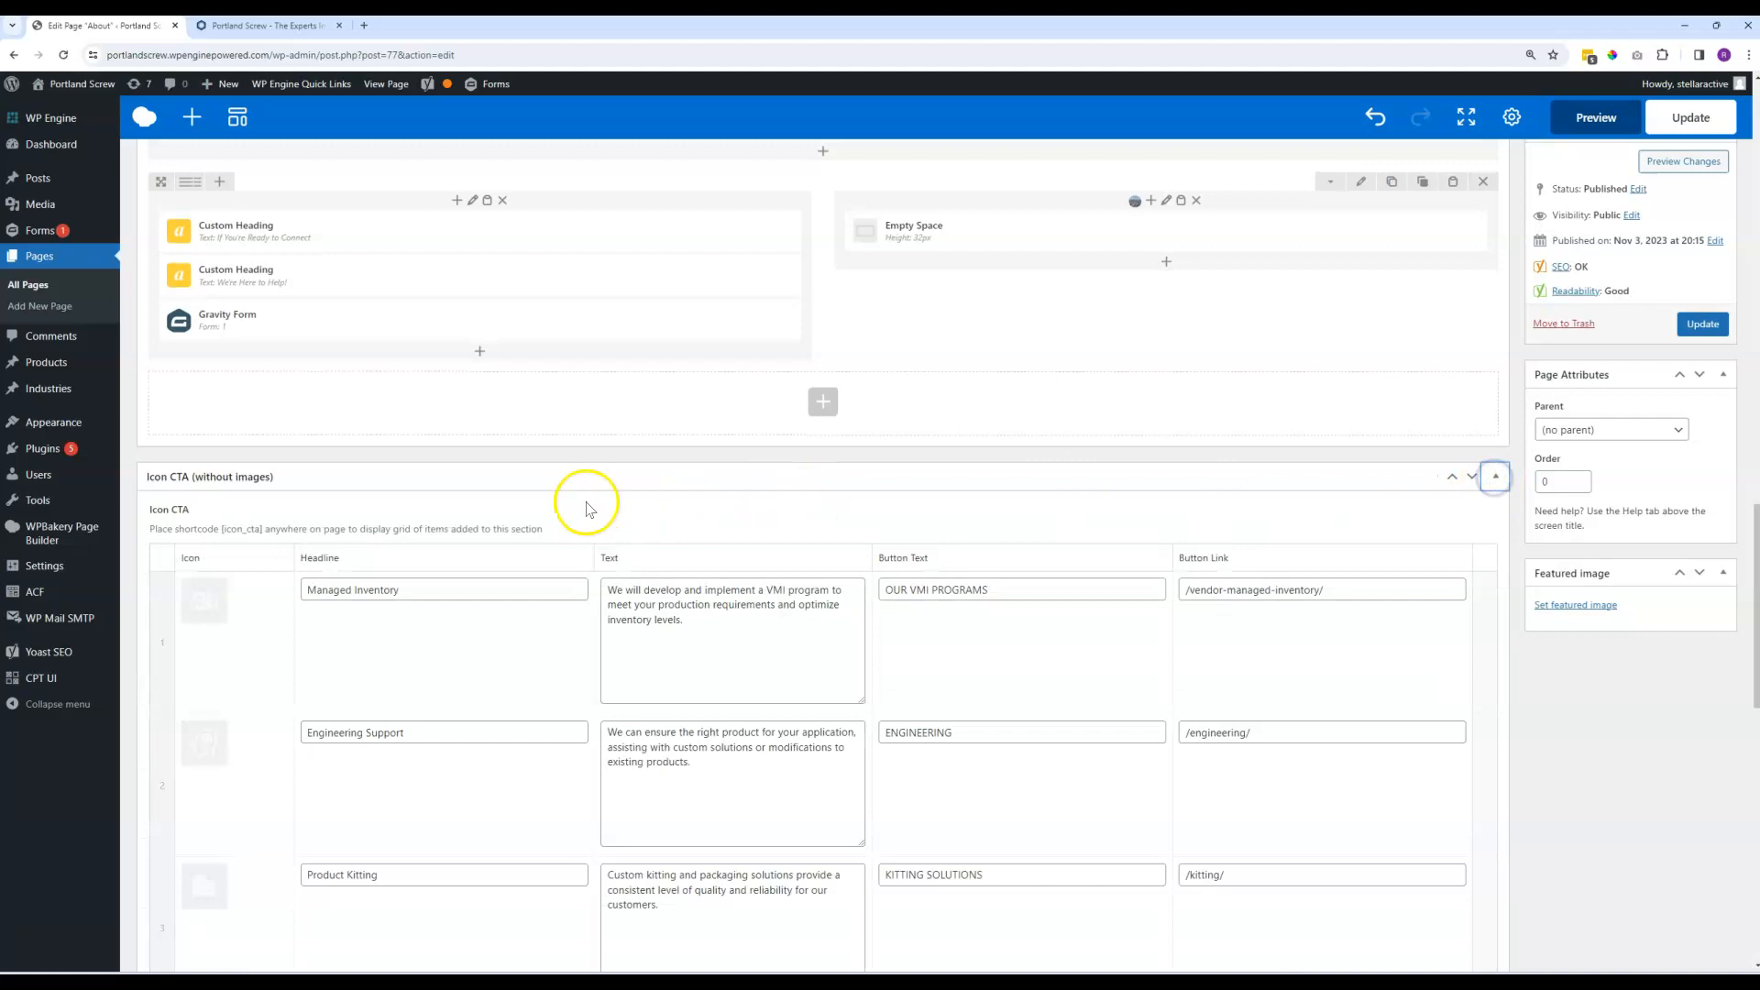
scroll(553, 504, "down", 2)
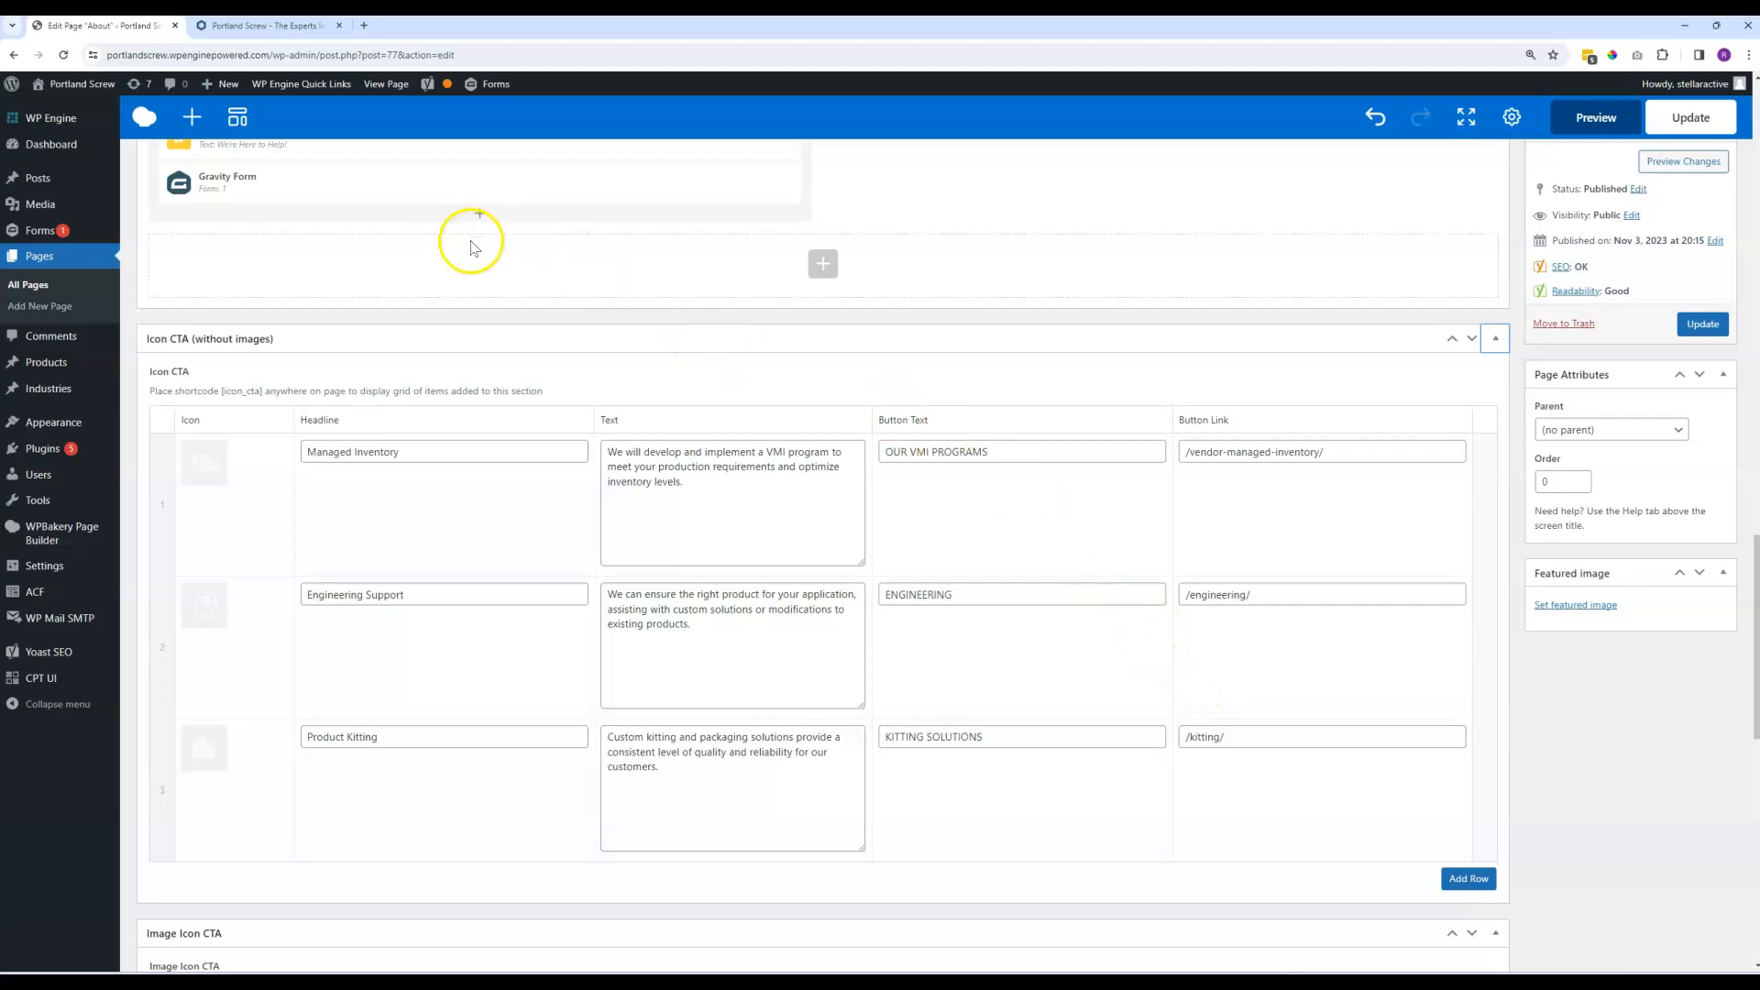
mouse_move(344, 216)
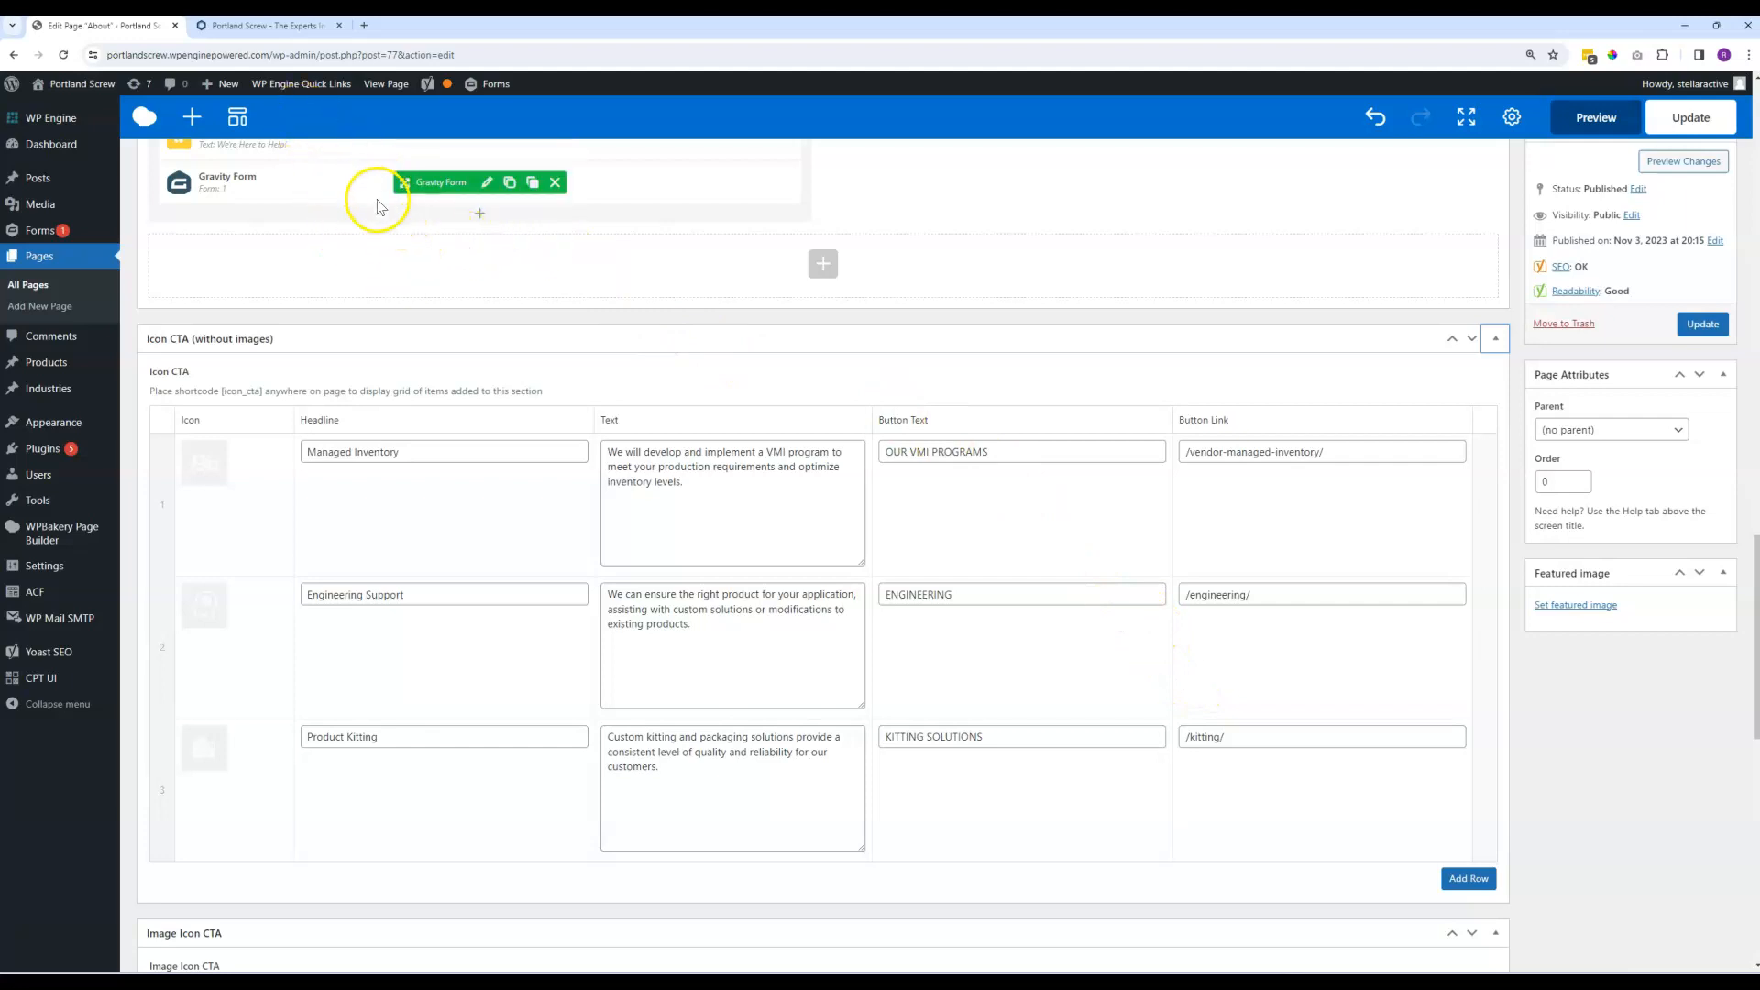
left_click(290, 27)
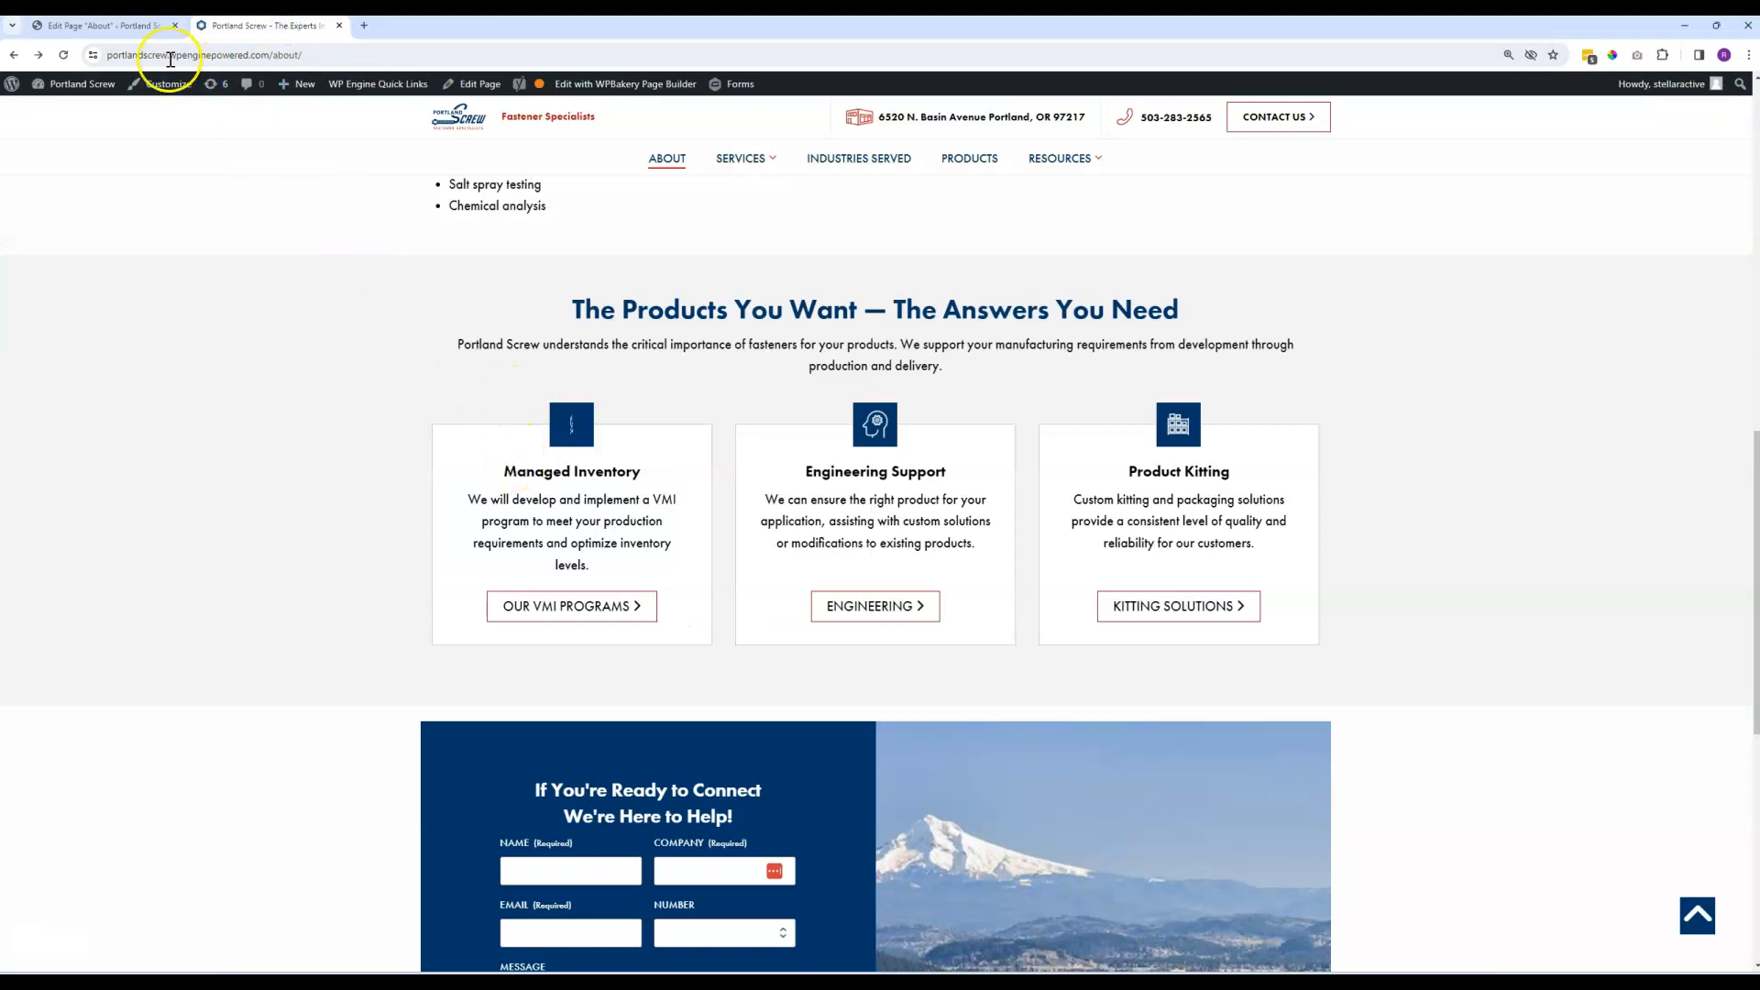
left_click(98, 33)
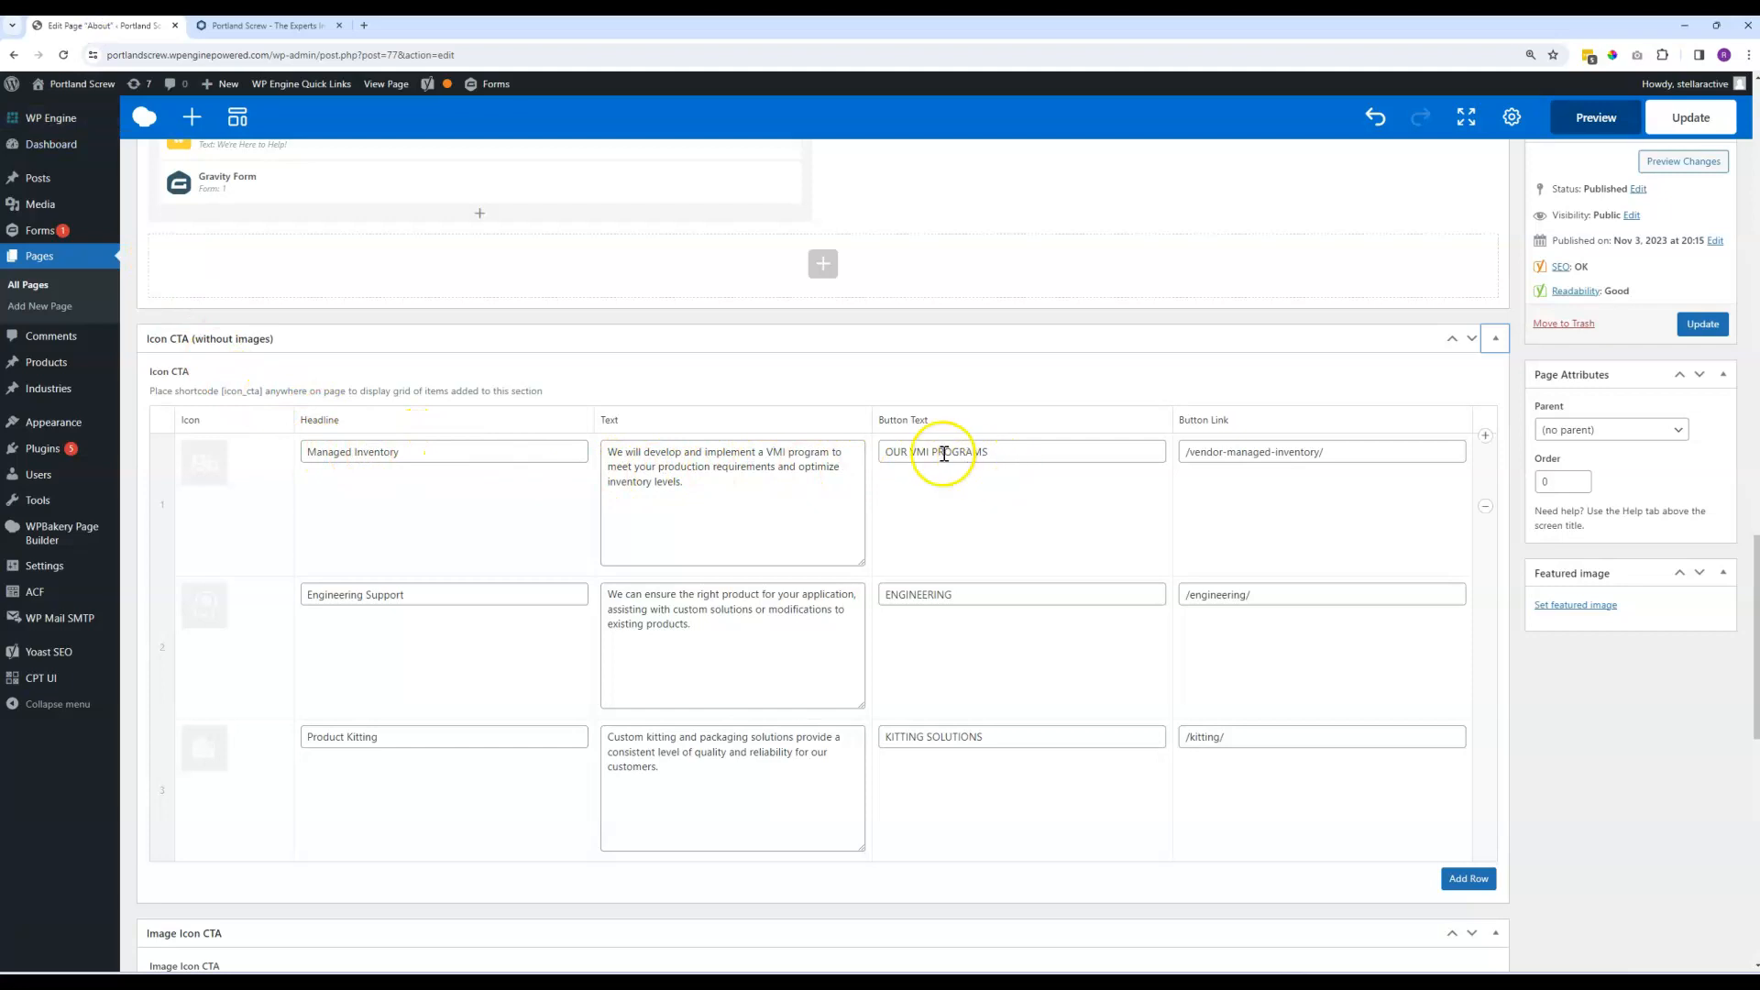
left_click(260, 26)
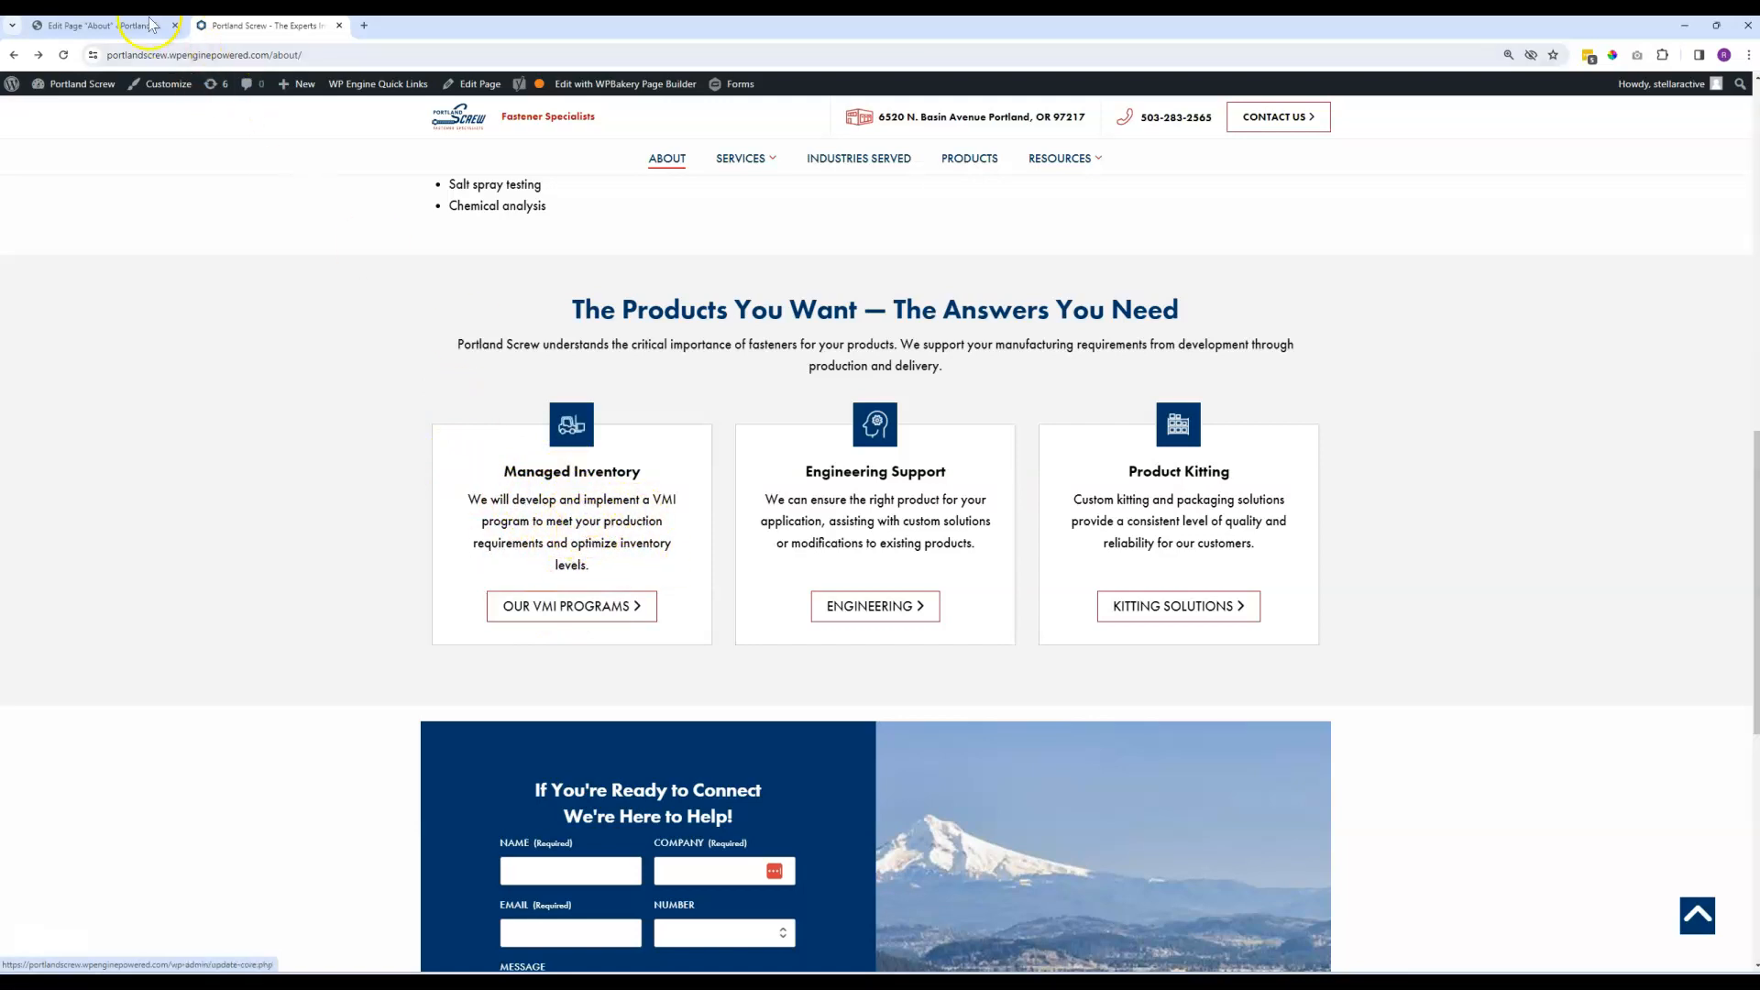
left_click(115, 26)
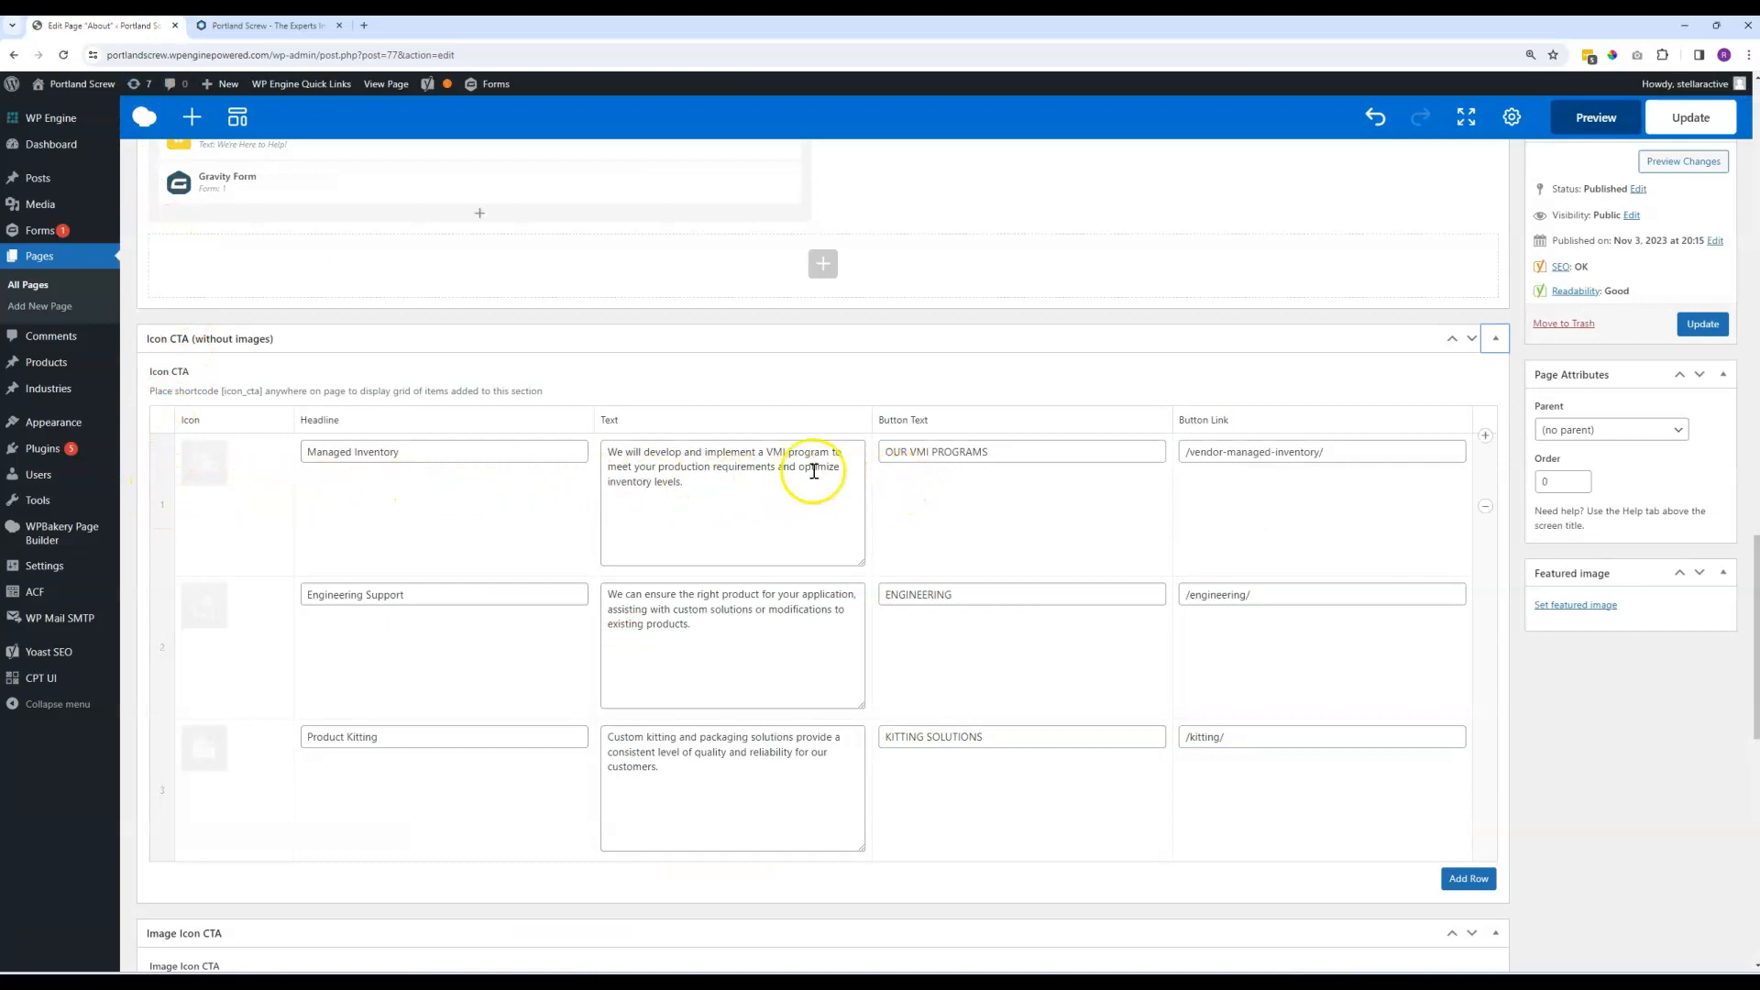
Append "Add your additional text." to the Managed Inventory row's text, update the page and check that card on the reloaded live page.
left_click(704, 486)
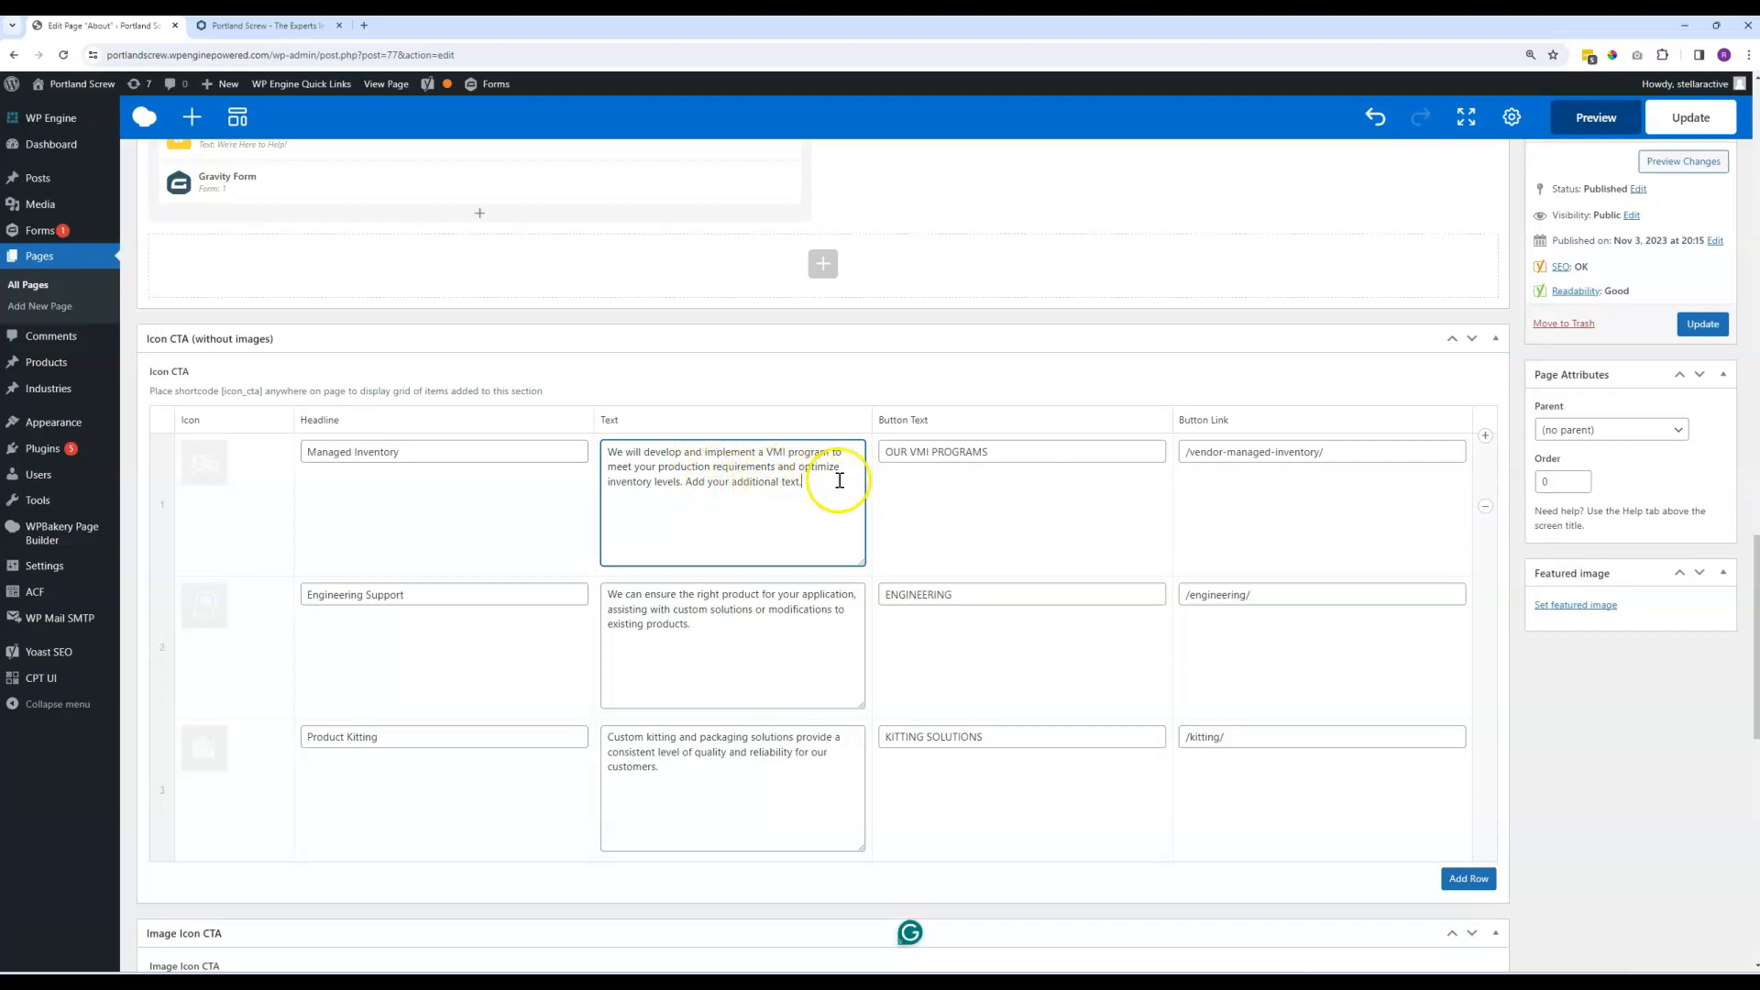
left_click_drag(828, 476, 589, 436)
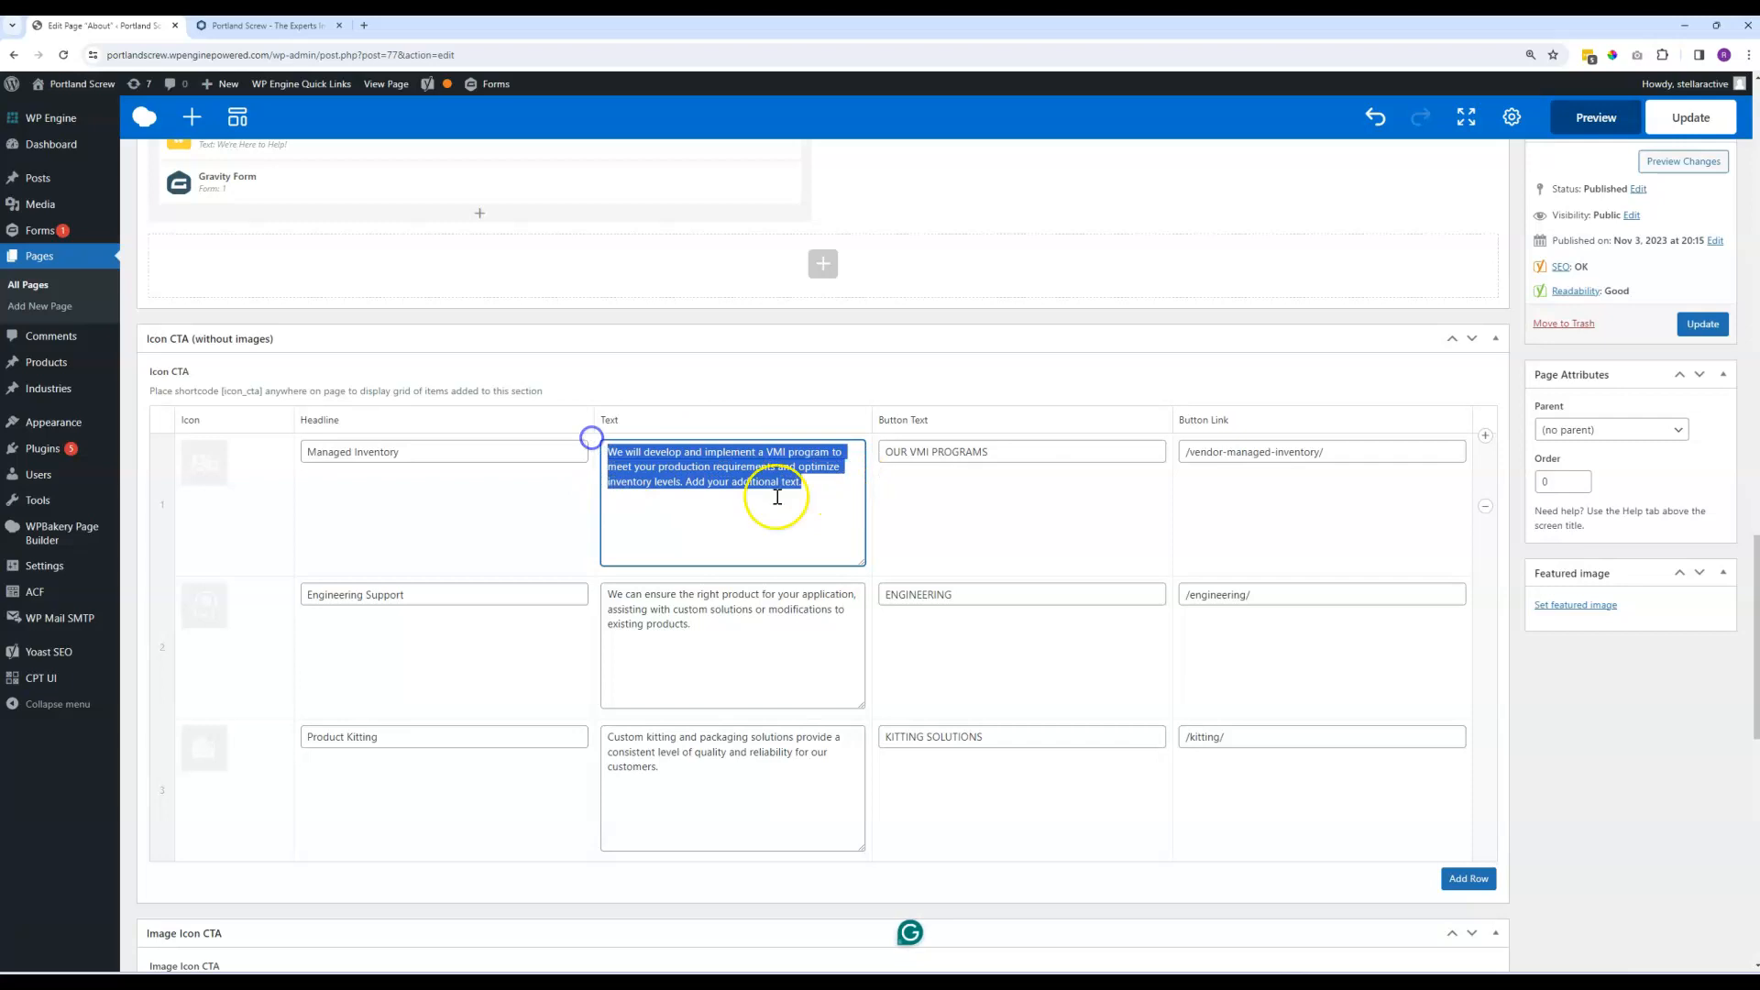
left_click(824, 486)
left_click(1694, 327)
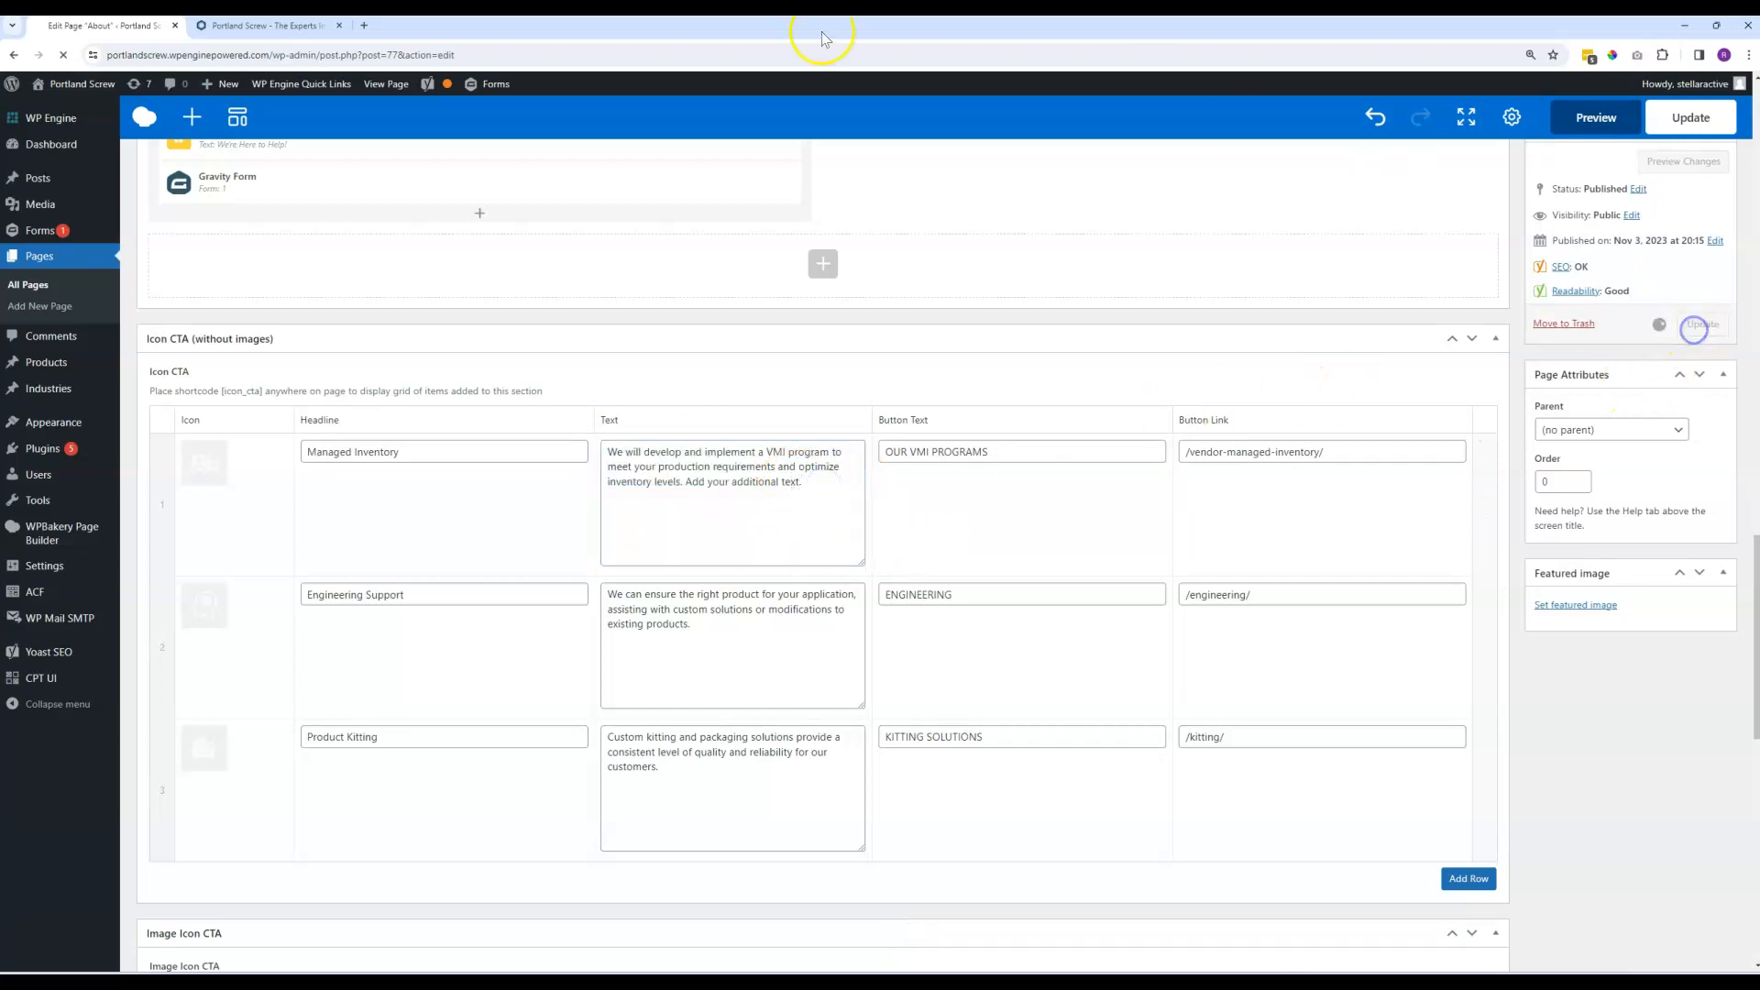
left_click(264, 26)
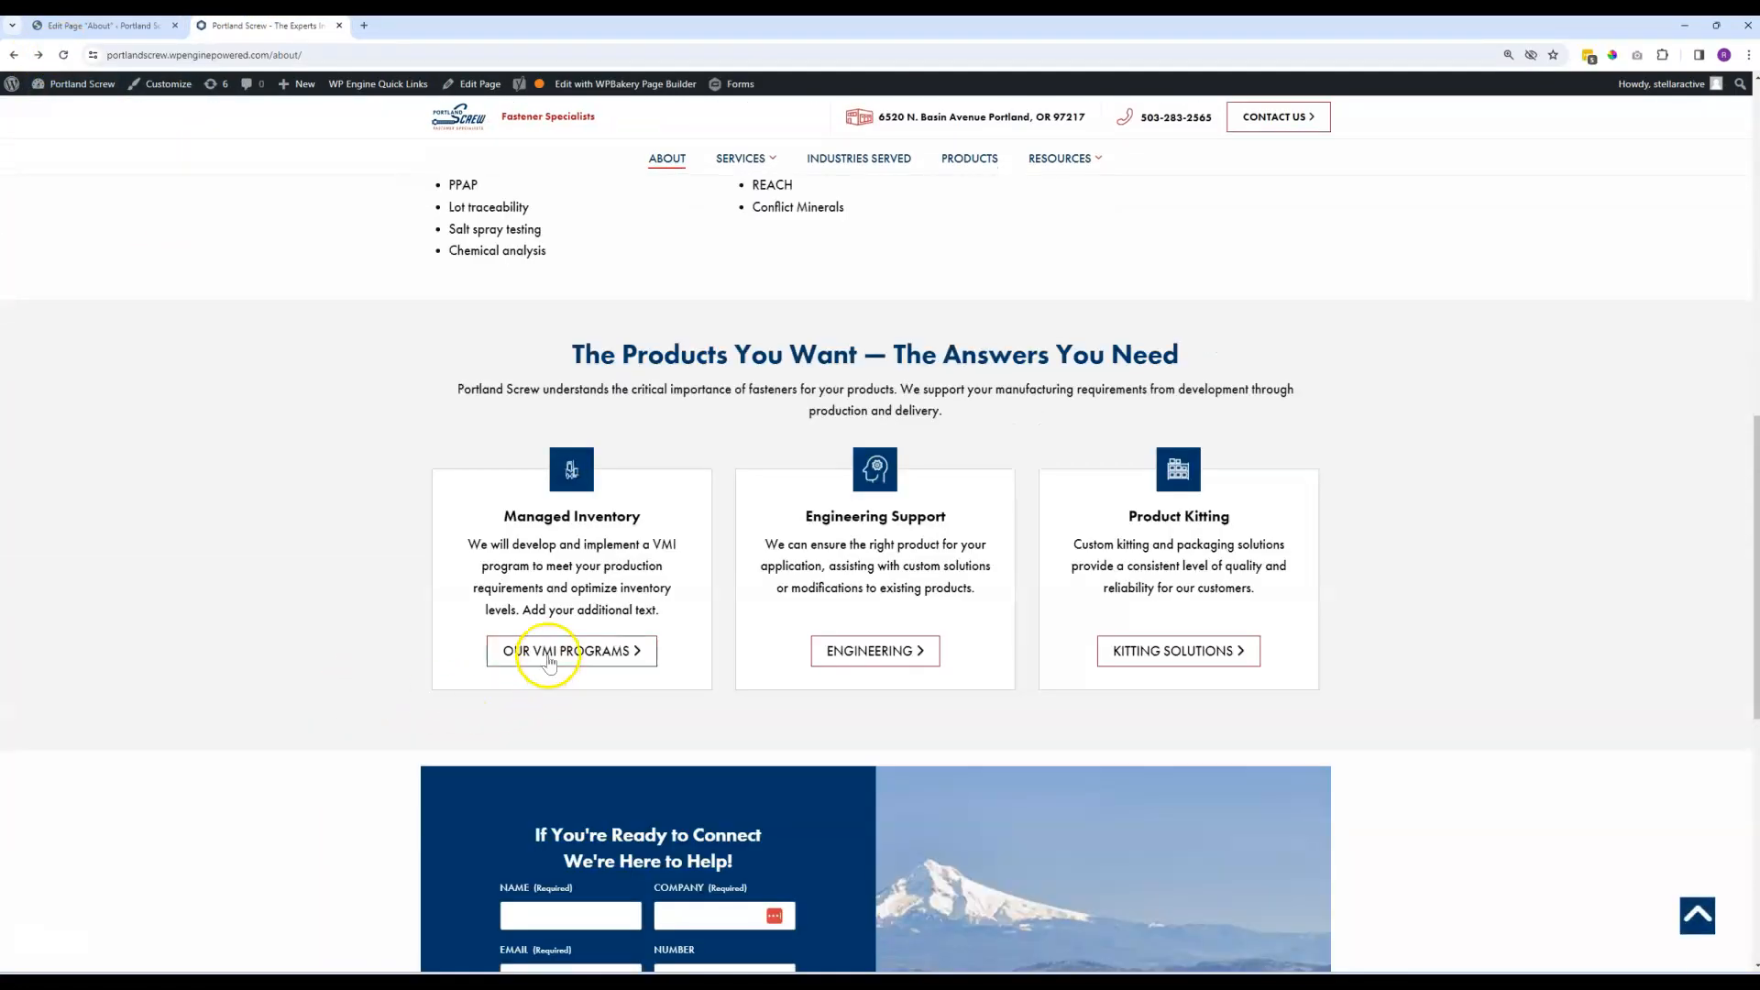
left_click_drag(524, 608, 645, 613)
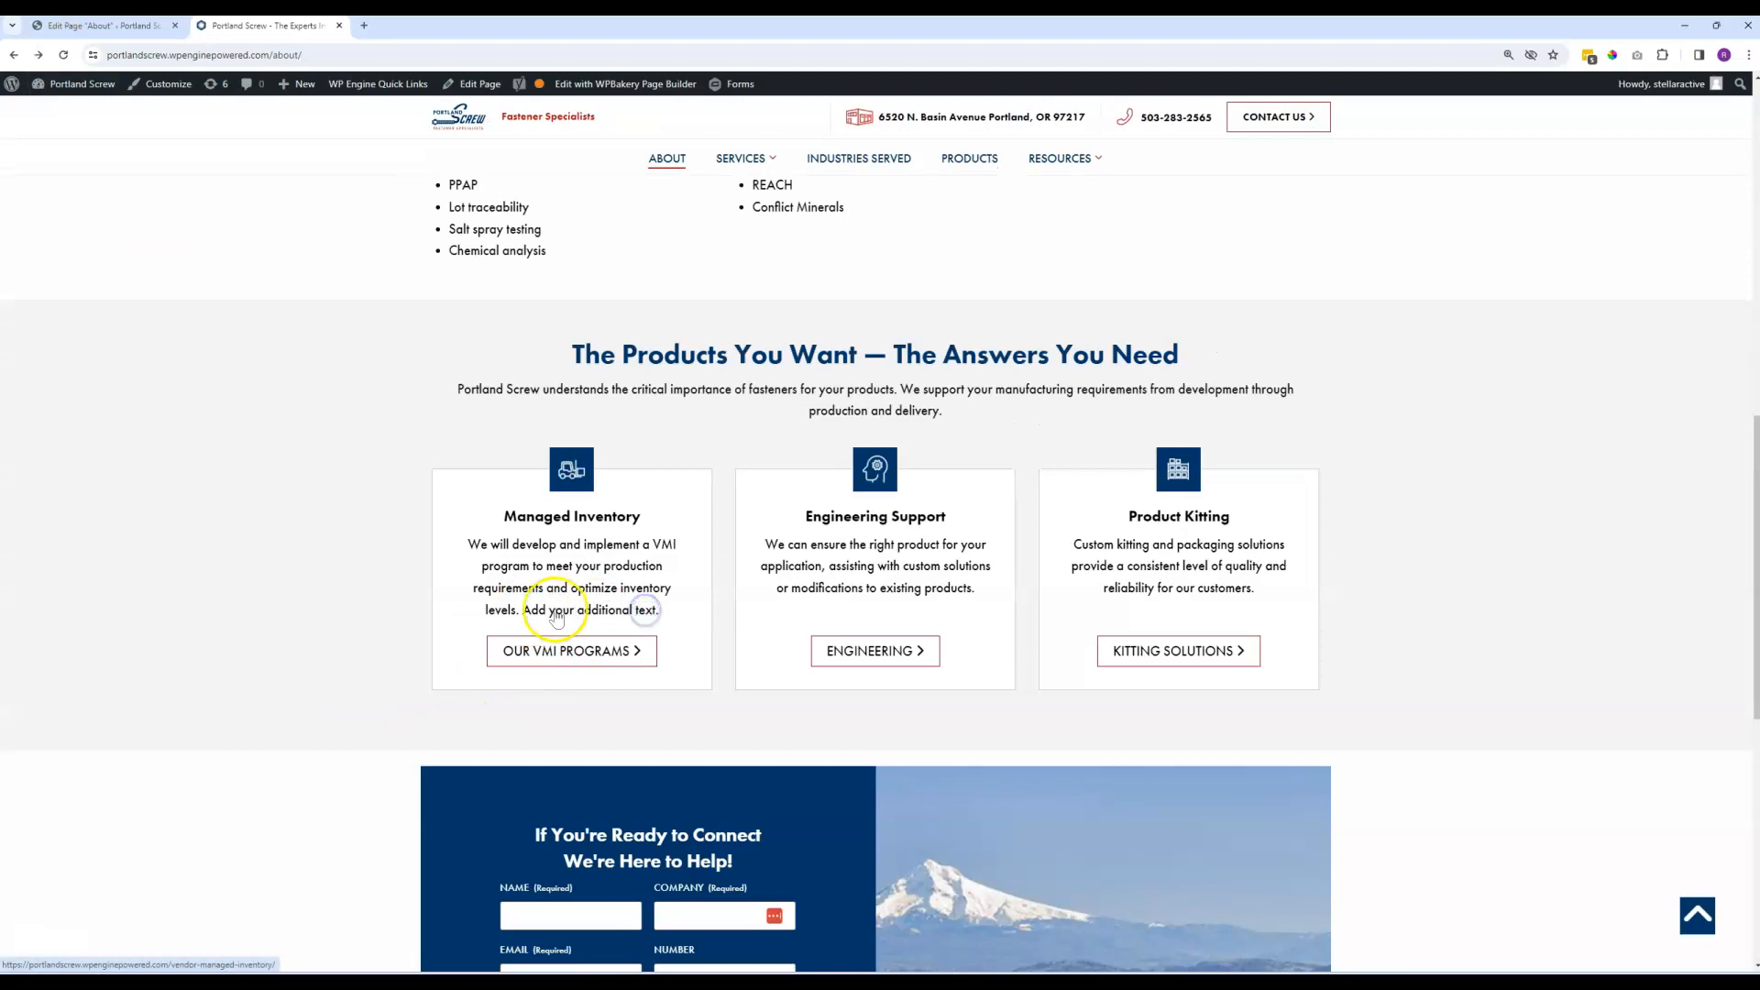
Delete "Add your additional text." from the Managed Inventory row's text in the Icon CTA section and update the page.
left_click(122, 25)
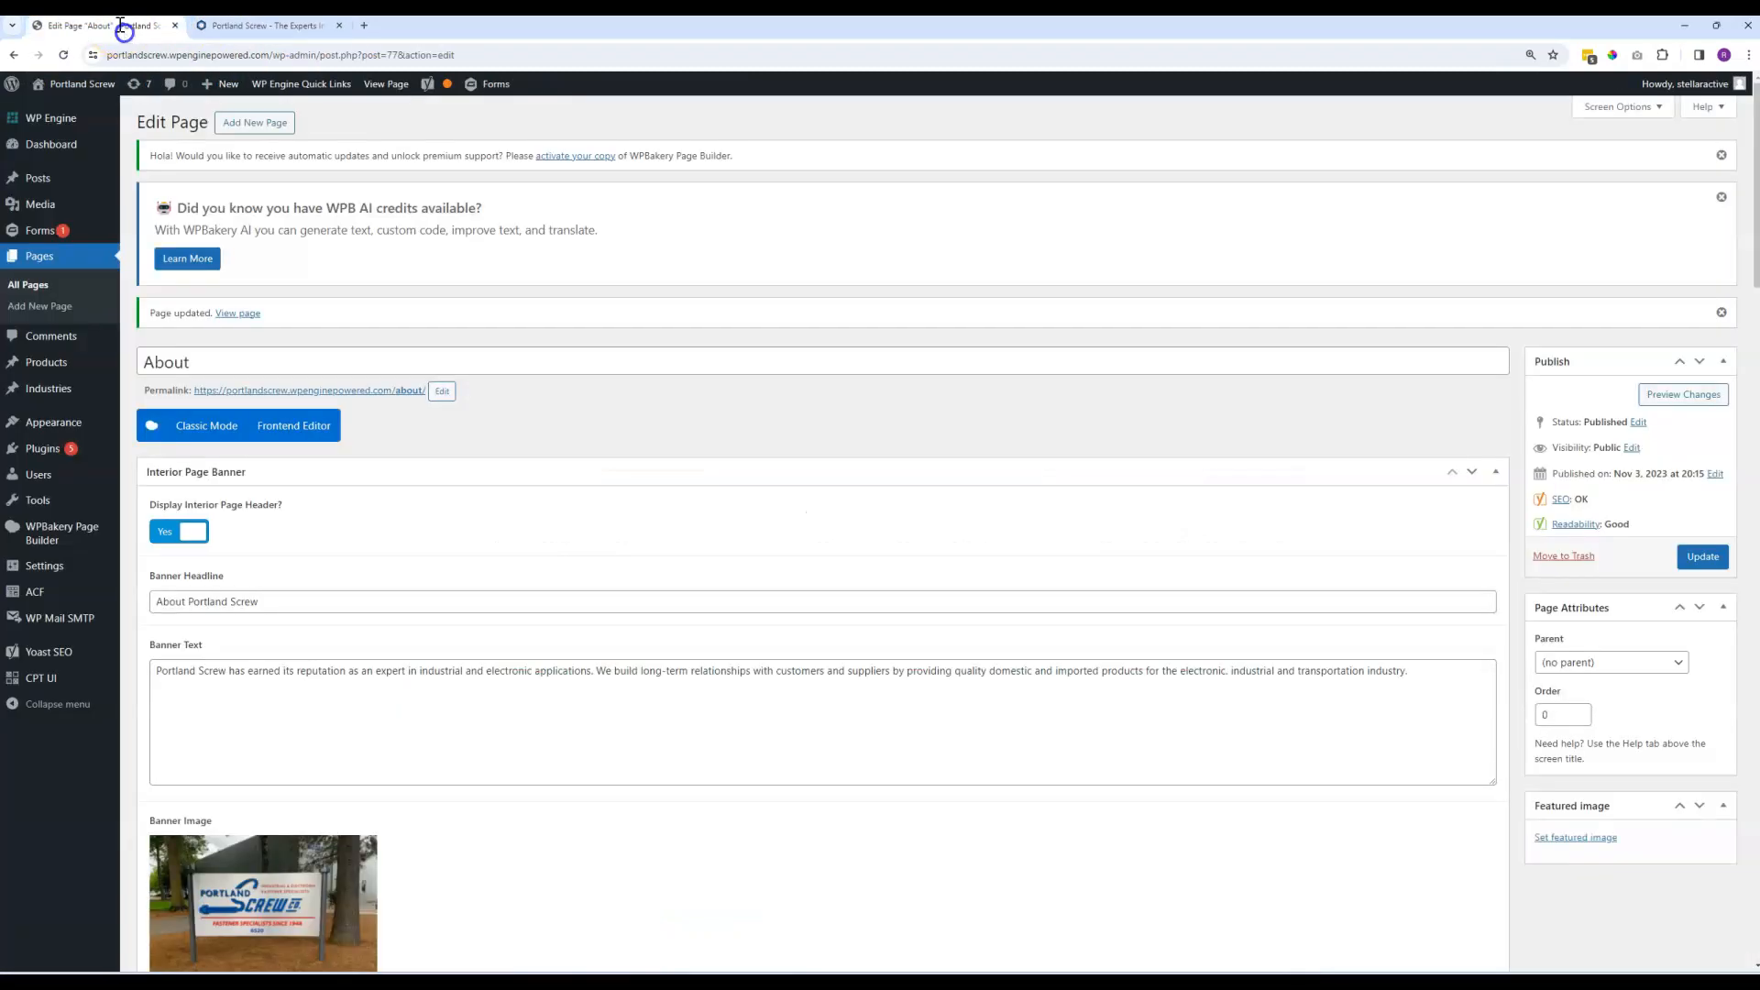
scroll(385, 394, "down", 15)
scroll(392, 410, "down", 7)
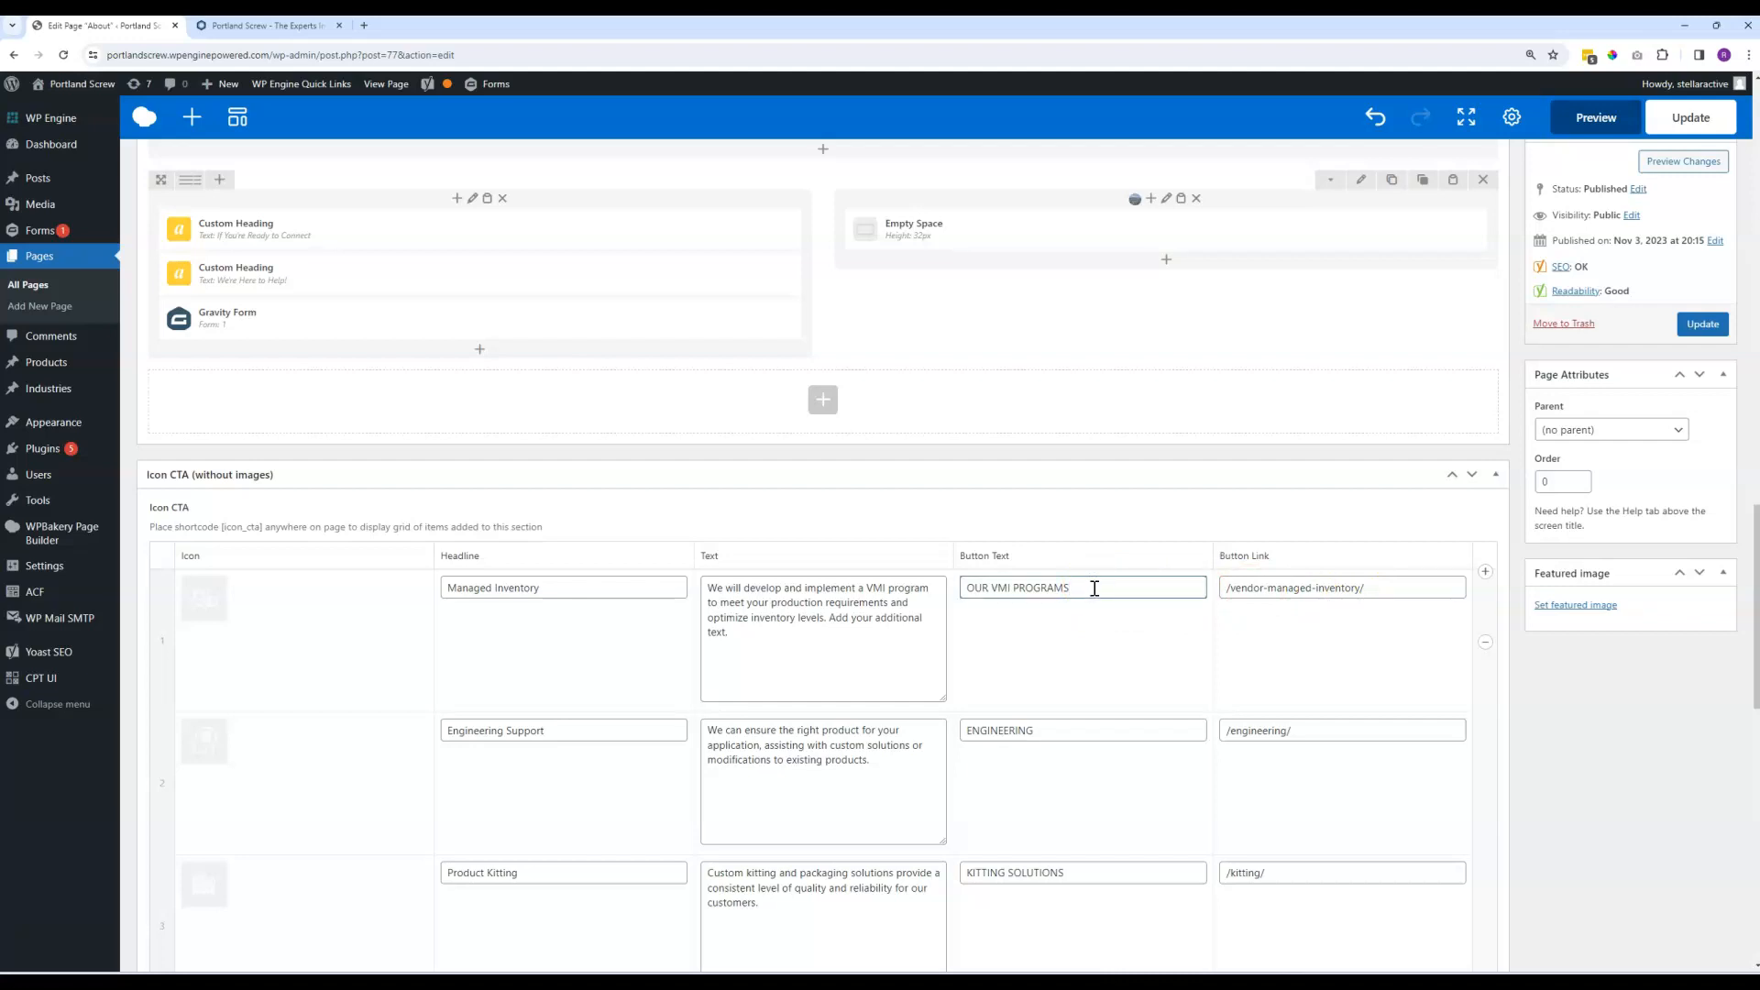
left_click_drag(1094, 588, 970, 591)
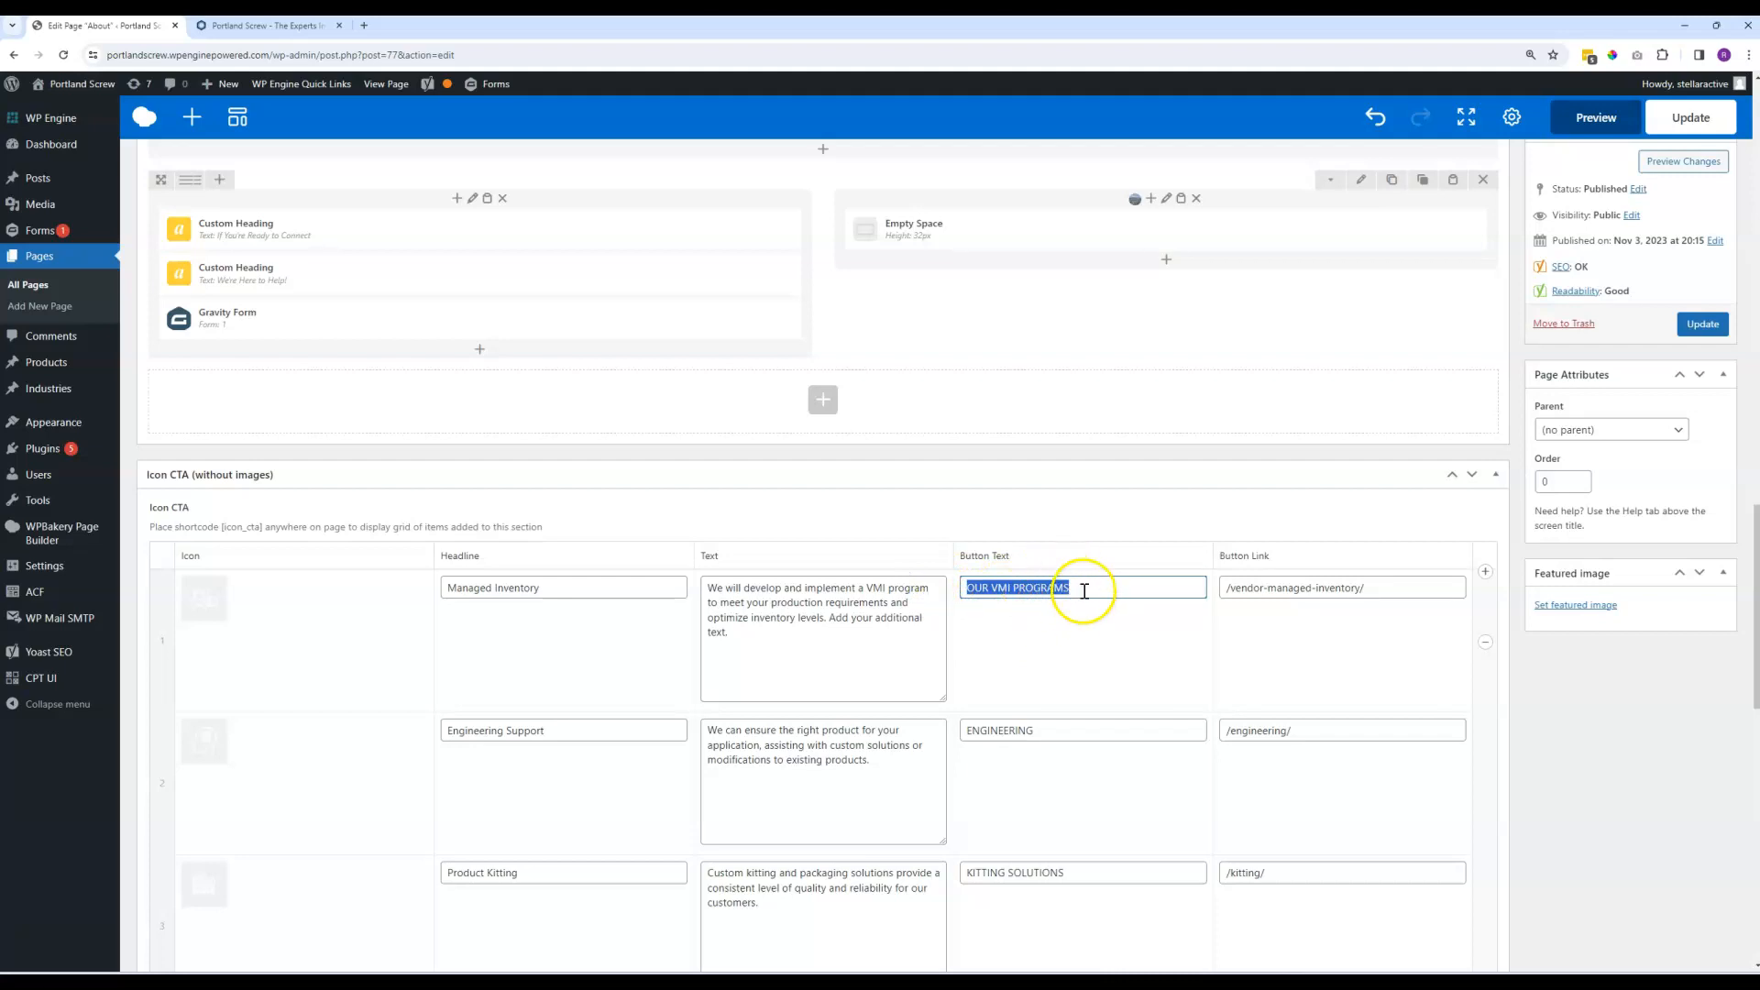
left_click_drag(831, 617, 853, 635)
key("BackSpace")
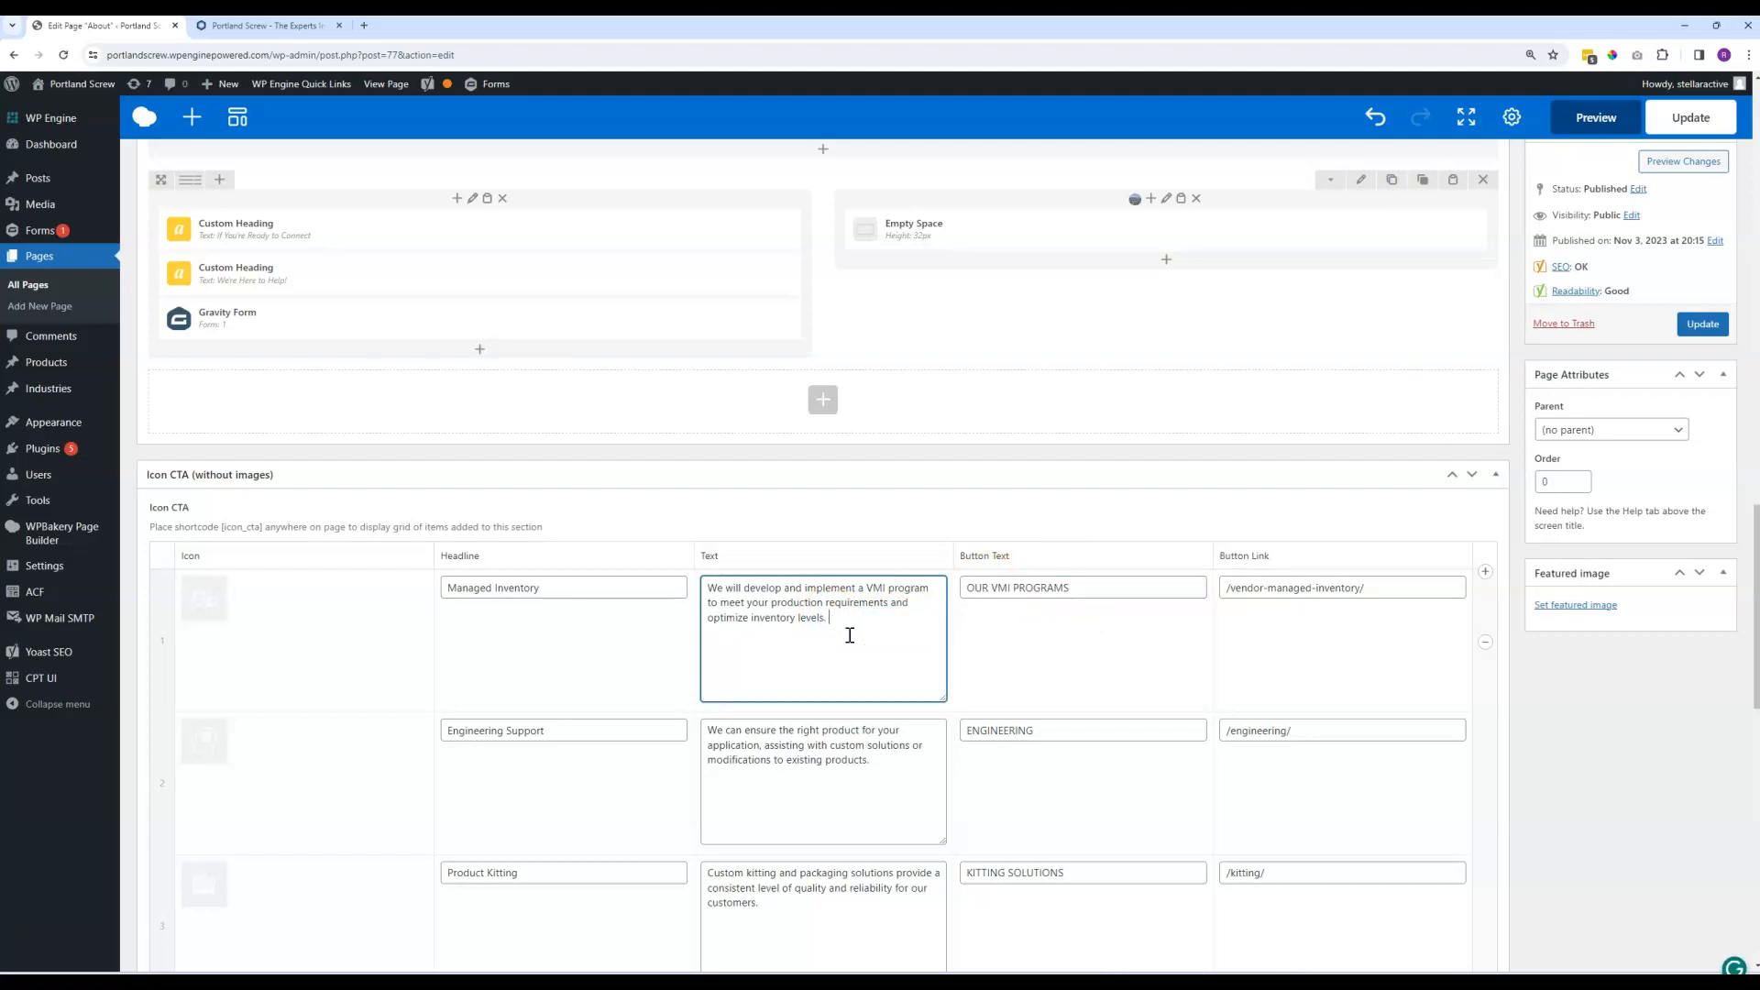
left_click(1702, 324)
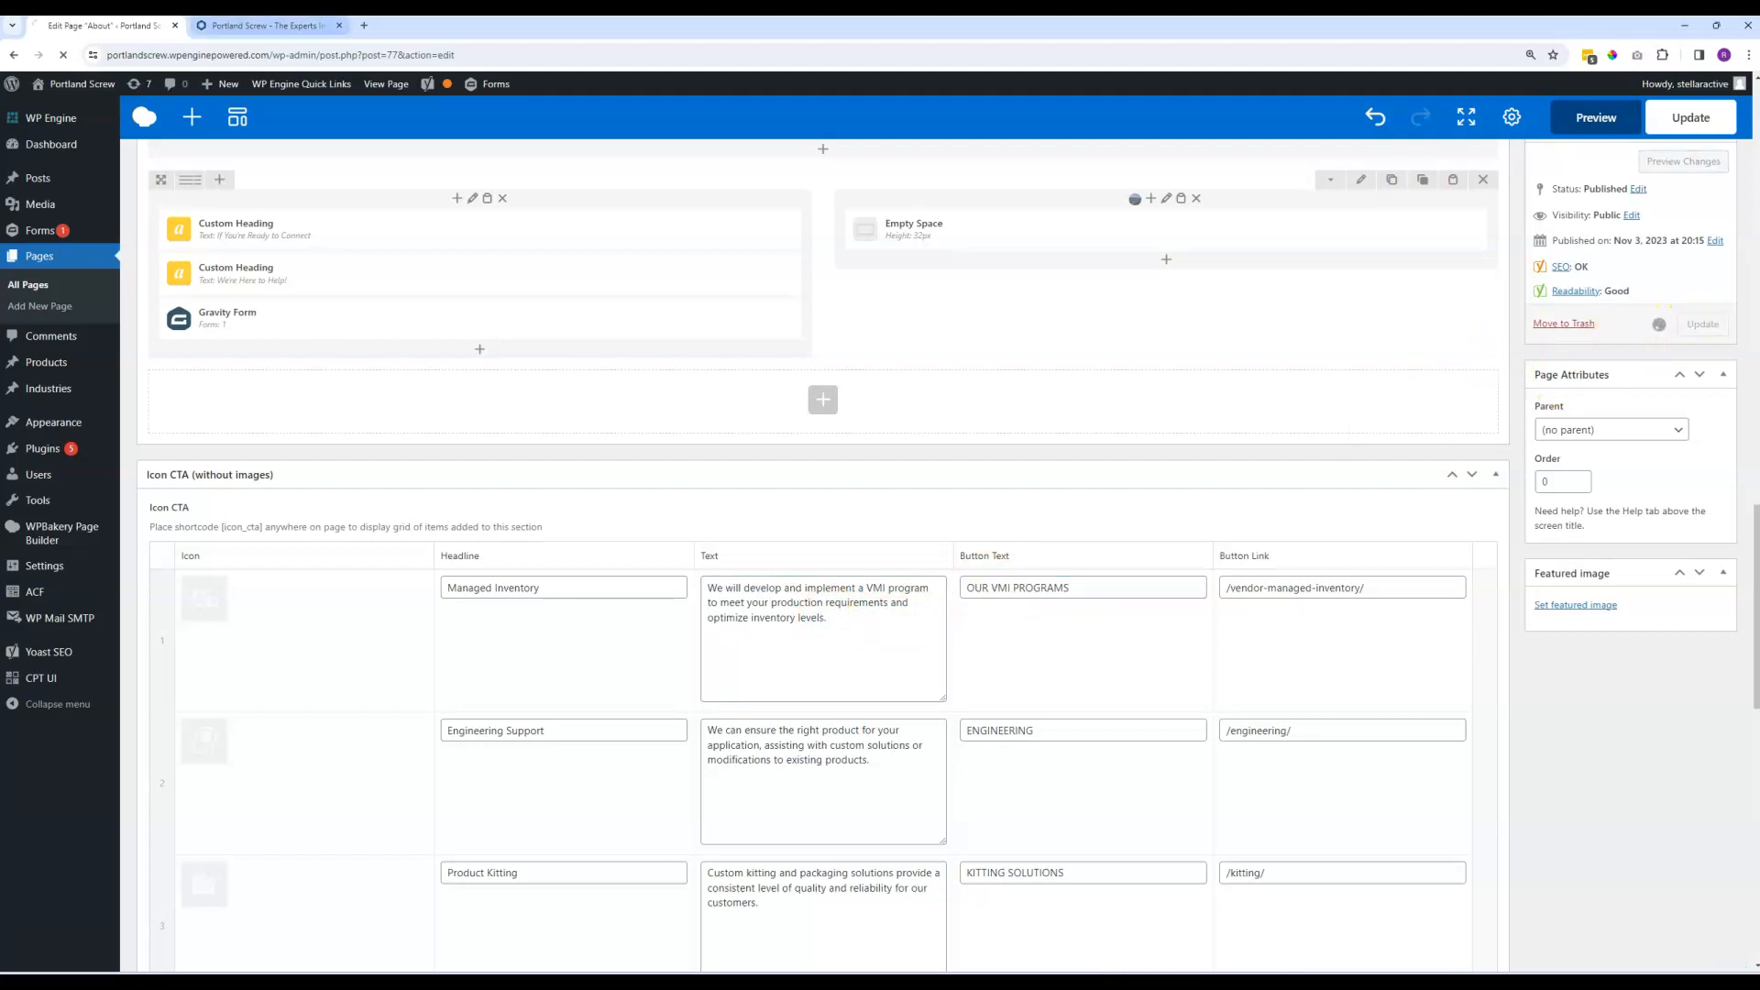
Reload the live About page and review it from the Managed Inventory card and contact form up to the banner.
left_click(245, 27)
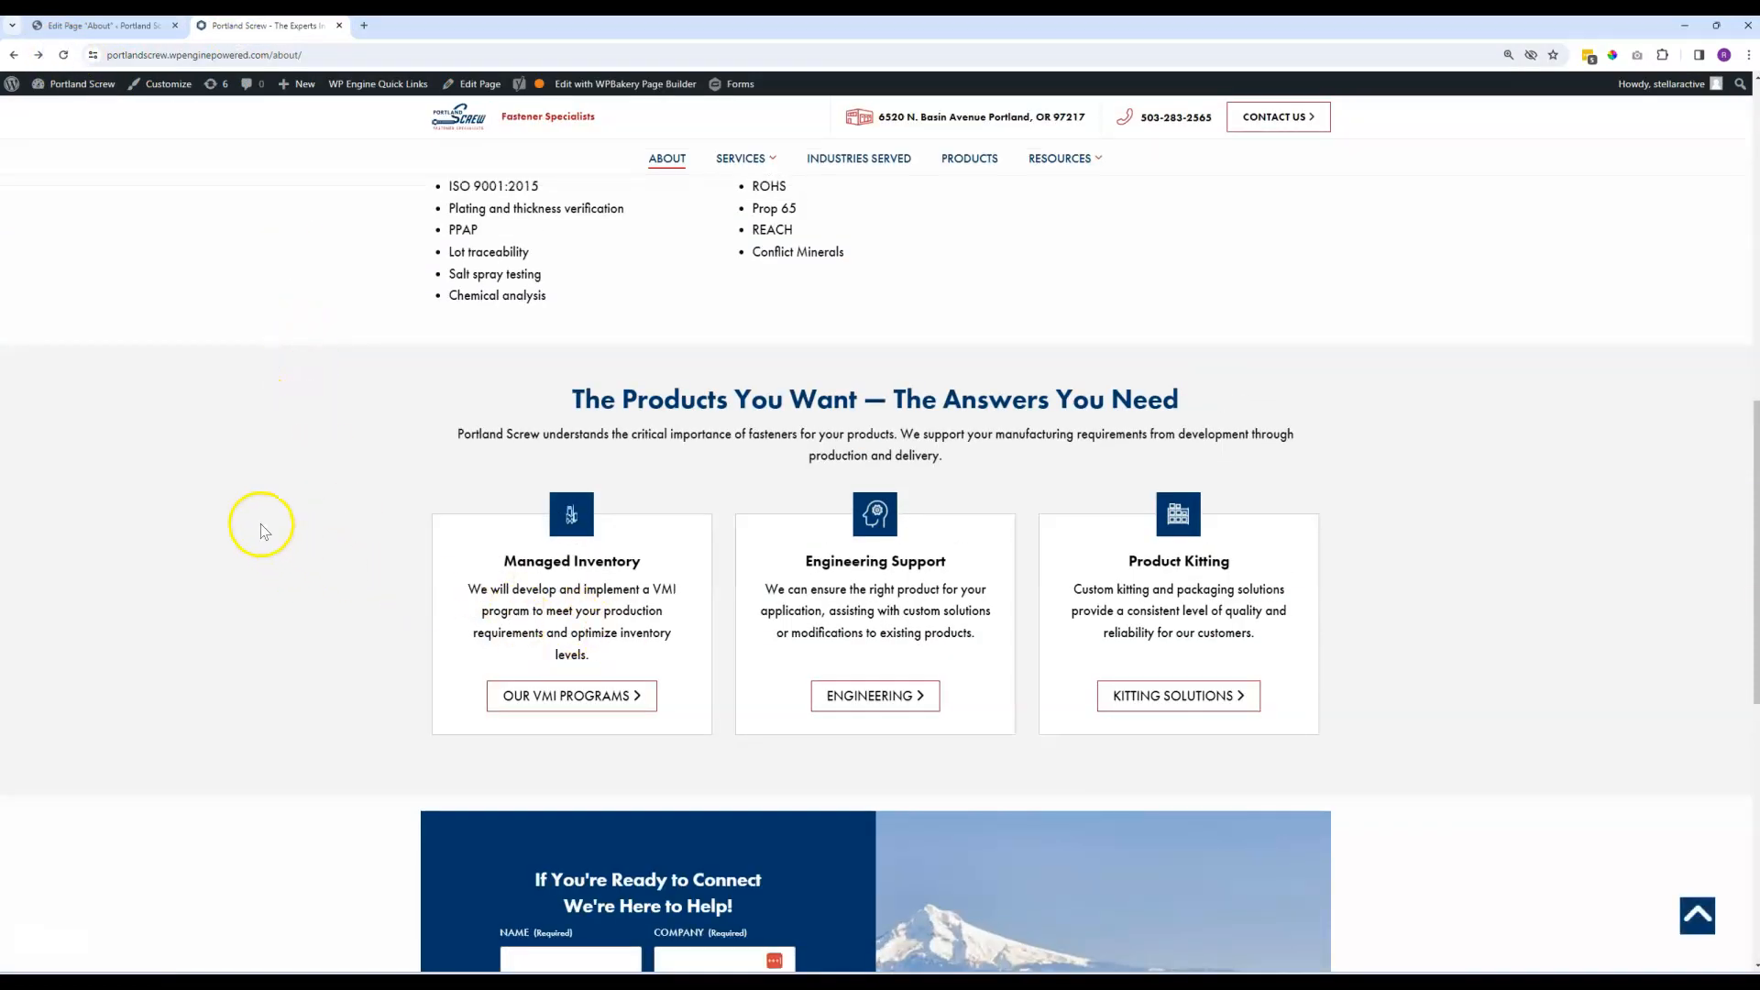
scroll(261, 530, "down", 4)
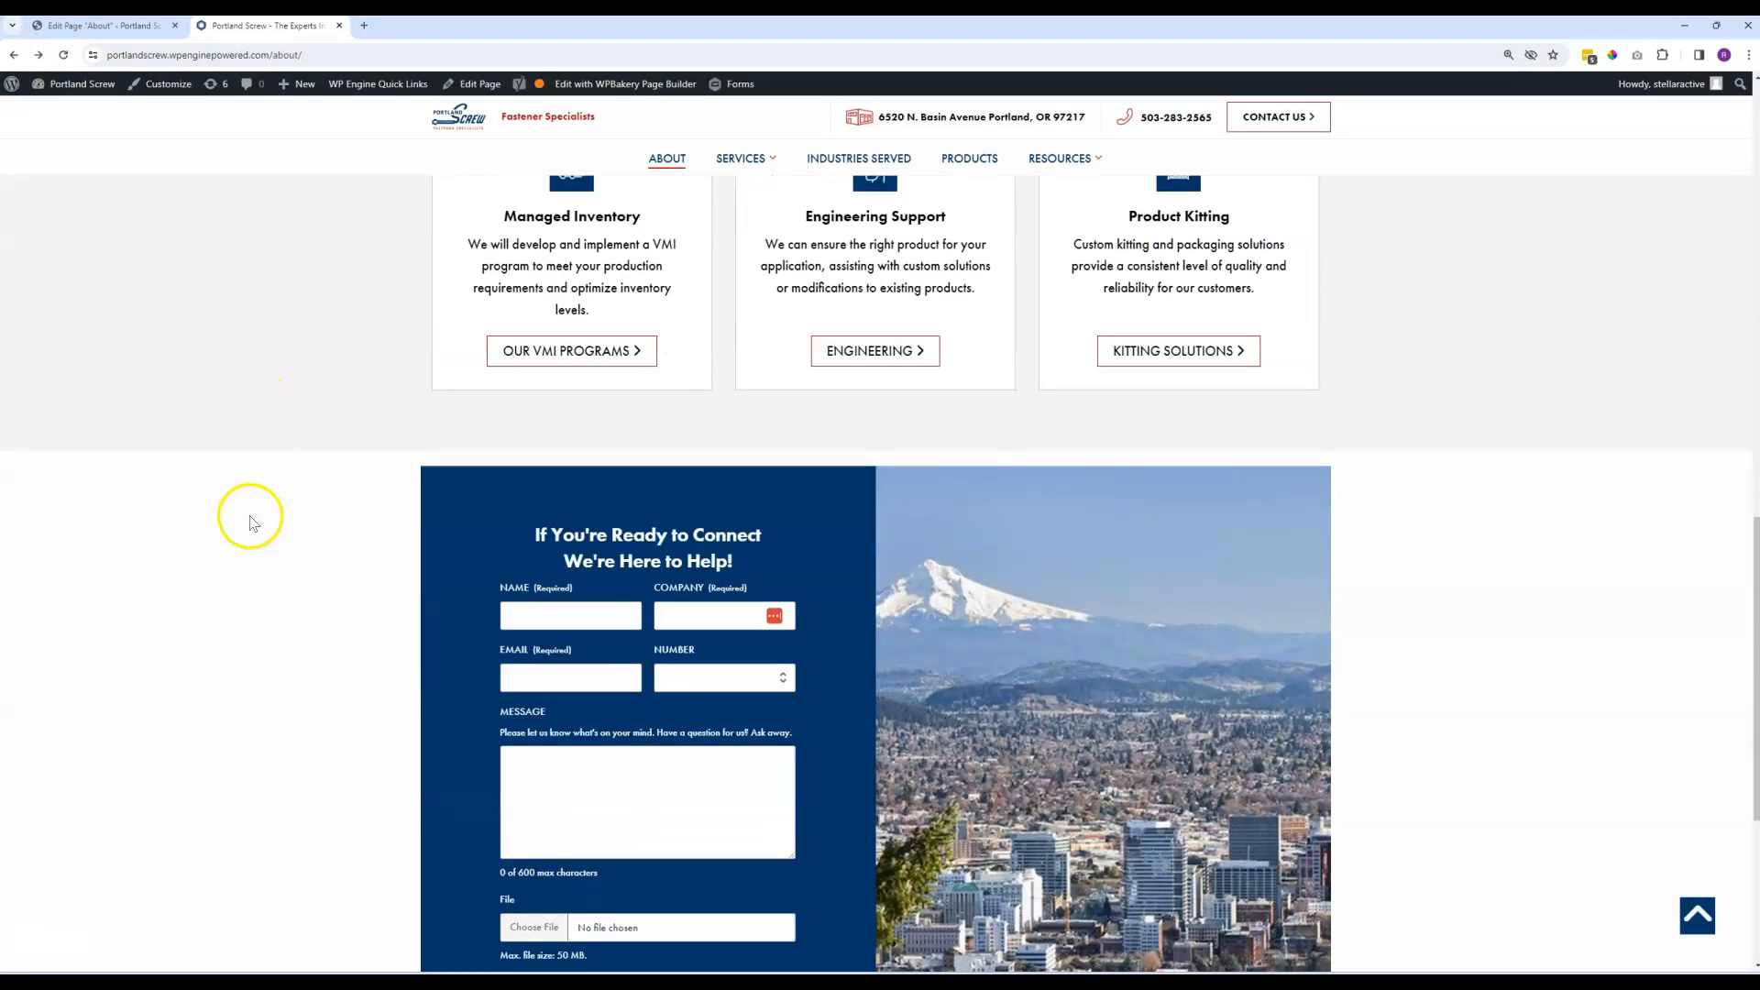
scroll(394, 469, "up", 5)
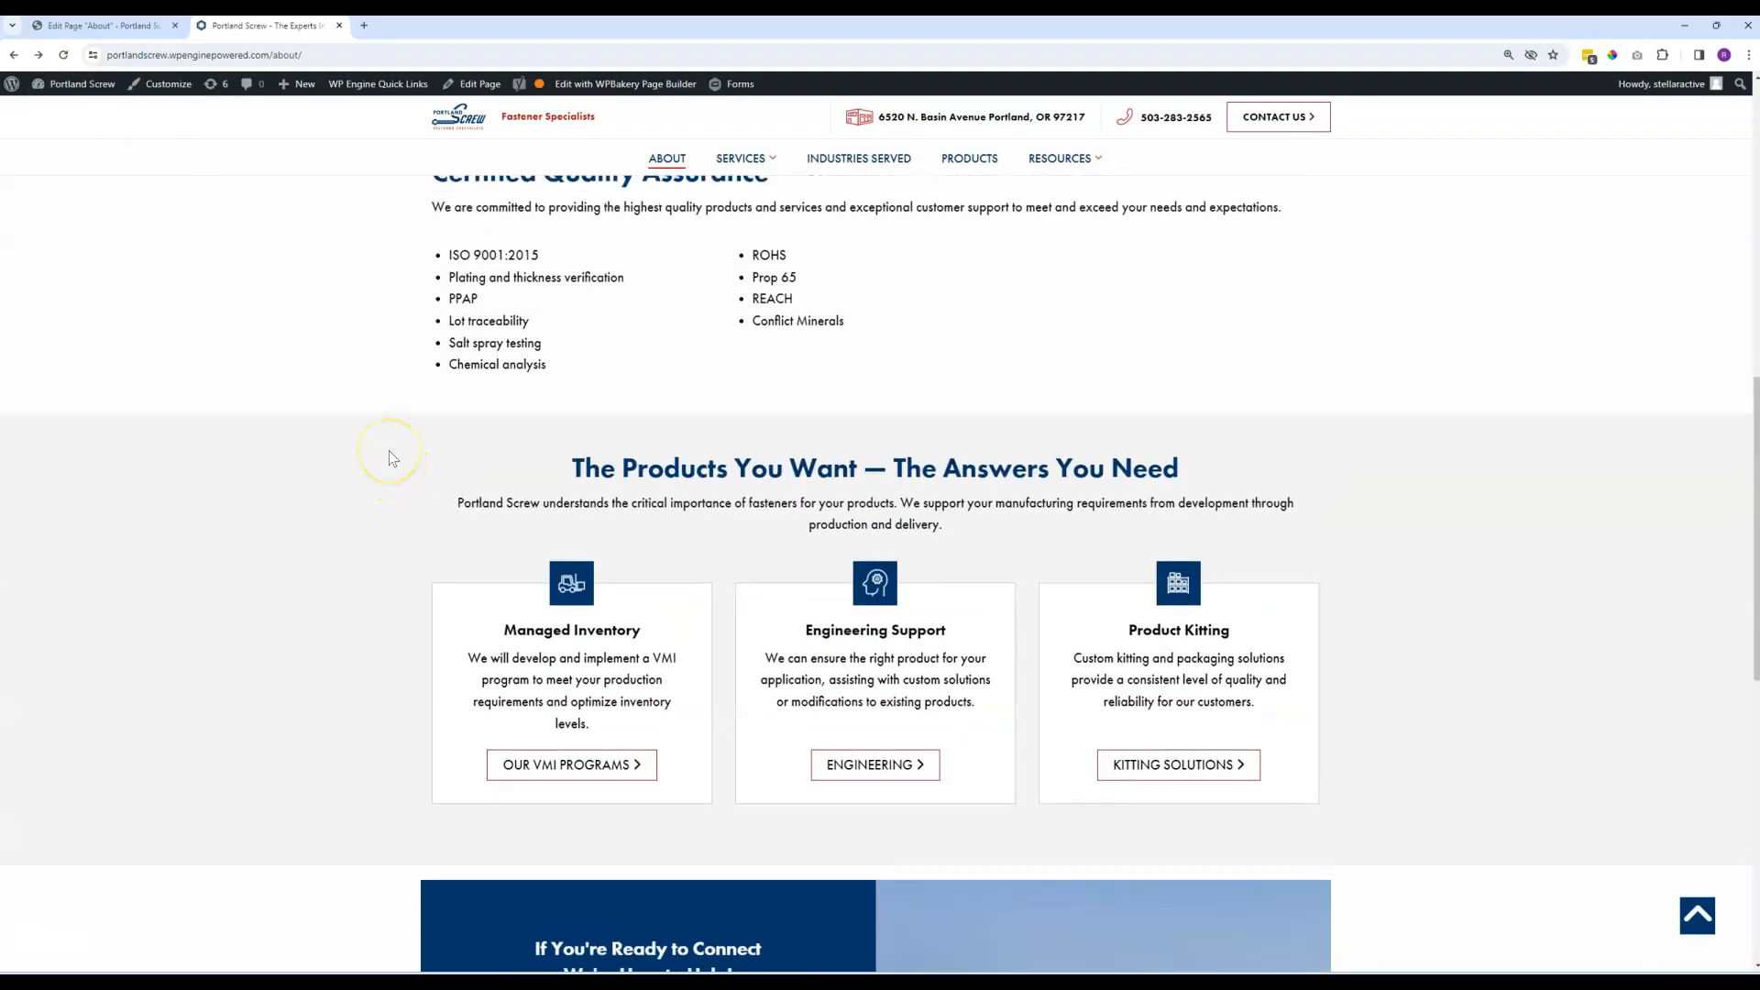
scroll(393, 458, "up", 4)
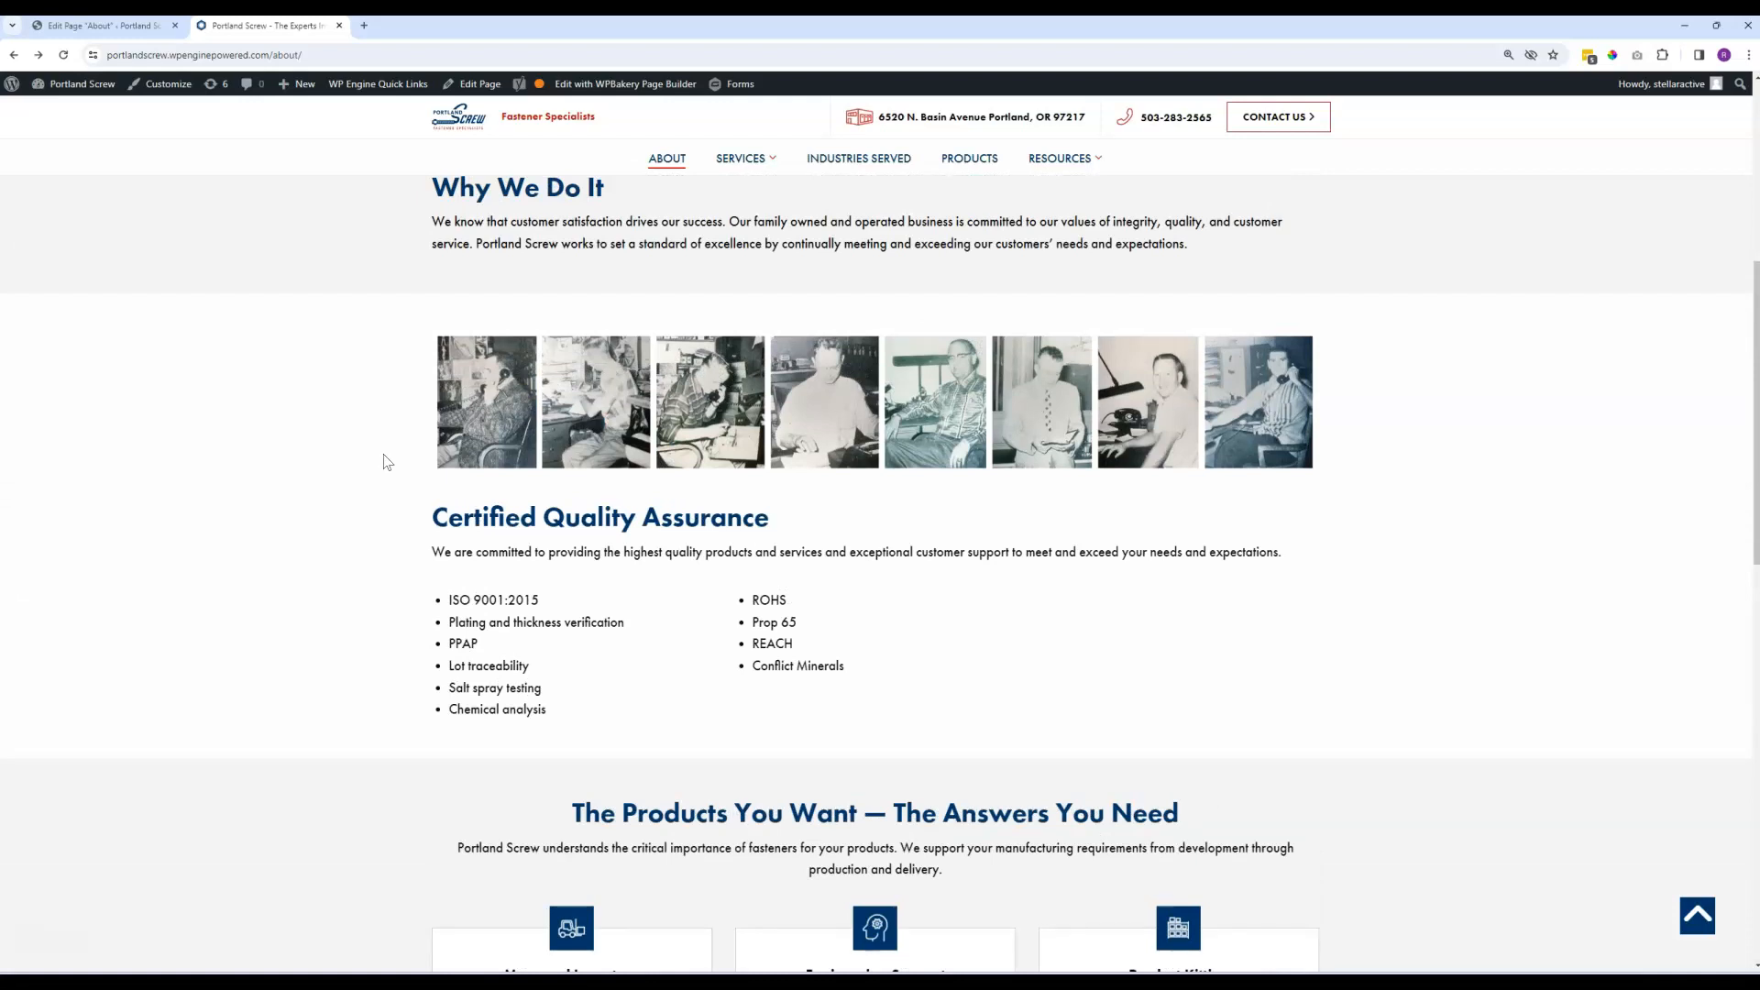
scroll(387, 461, "up", 7)
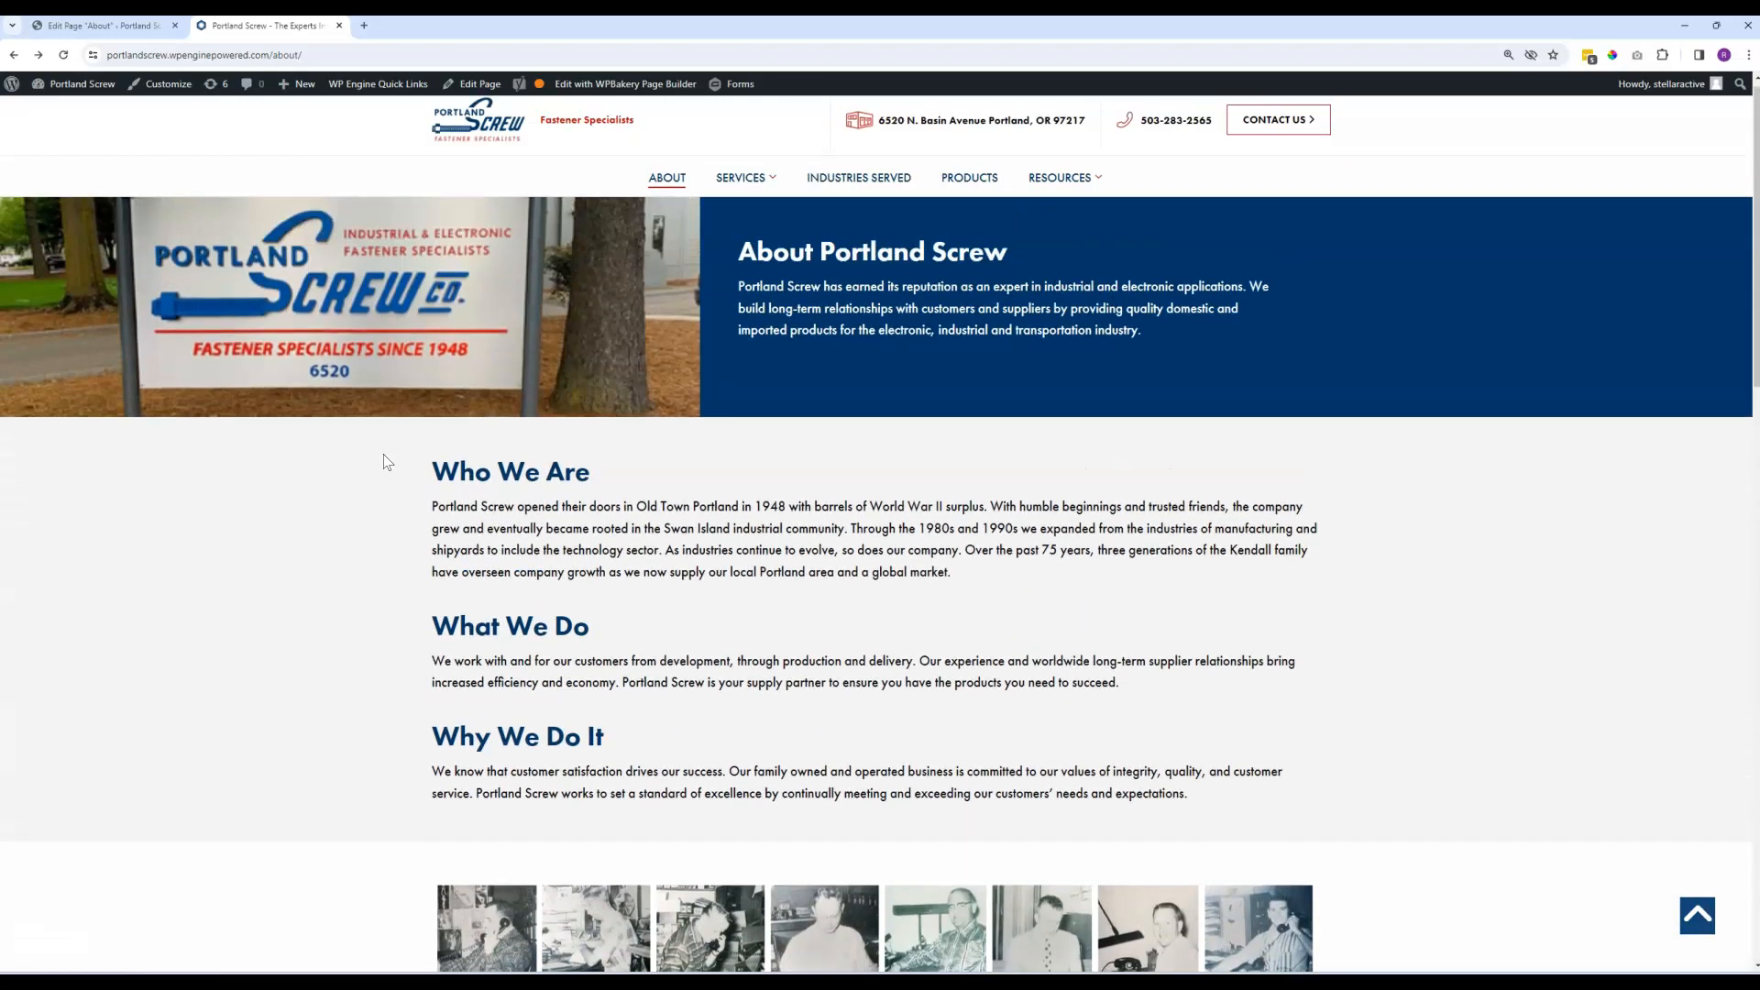